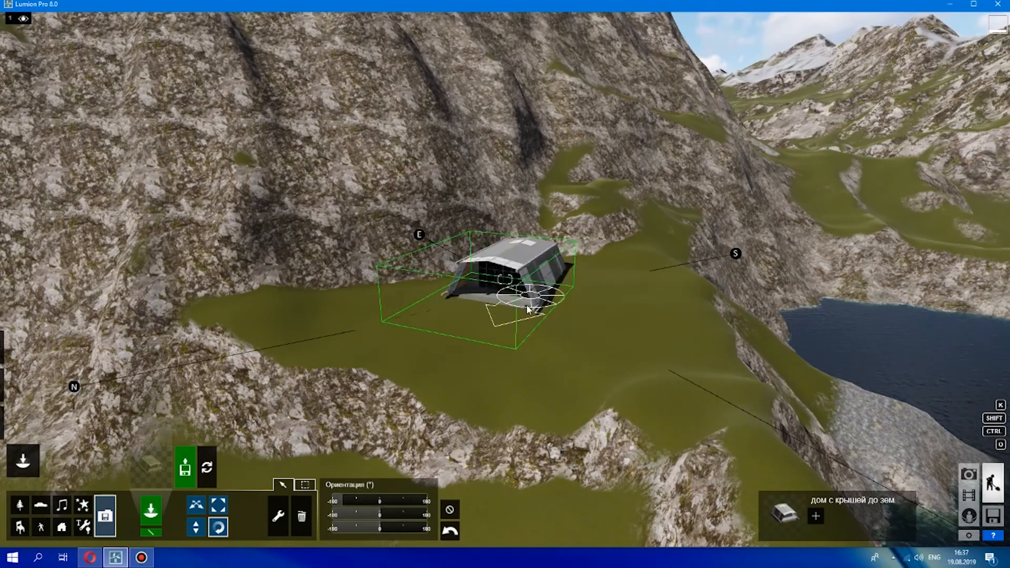
Raise the house model vertically by about 1.6 m above the terrain
scroll(638, 304, "up", 3)
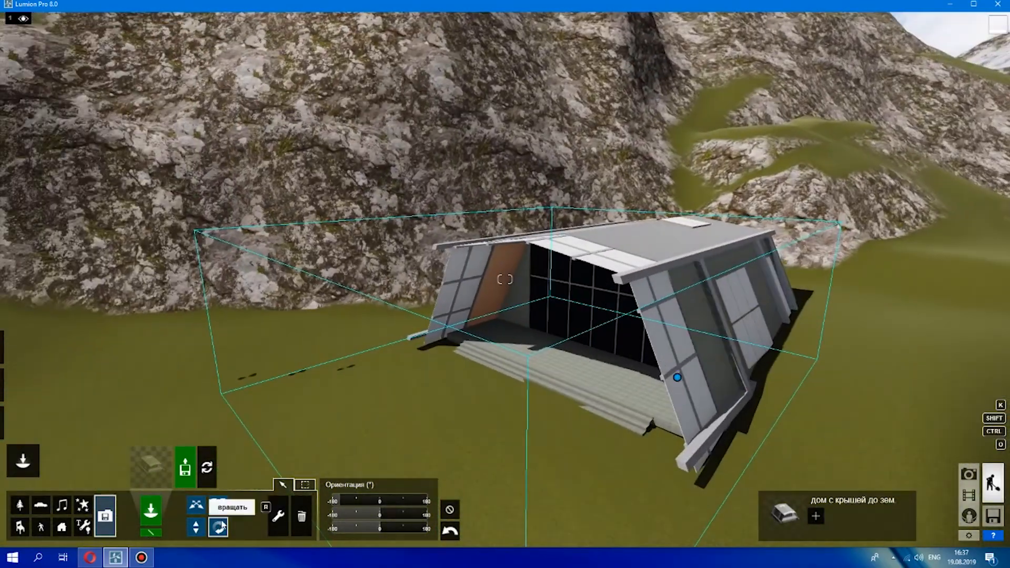
left_click(221, 526)
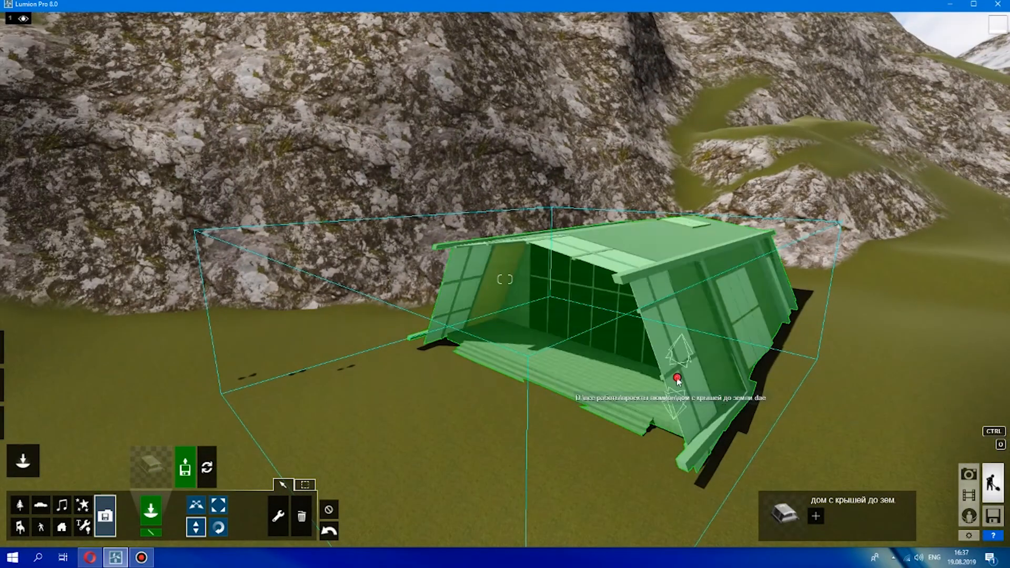
right_click_drag(621, 430, 621, 430)
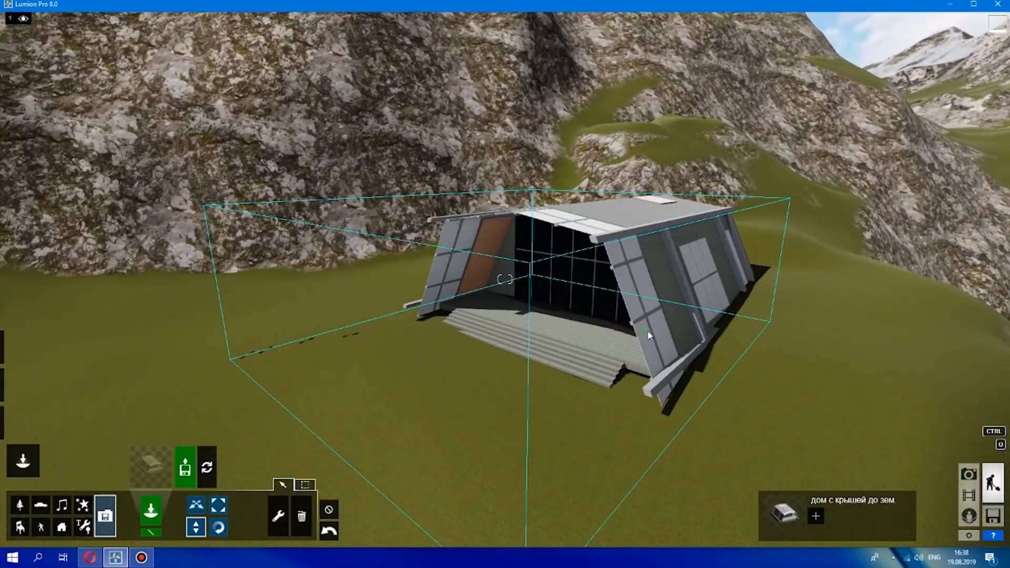
mouse_move(647, 332)
left_mouse_down()
mouse_move(618, 244)
mouse_move(613, 279)
left_mouse_up()
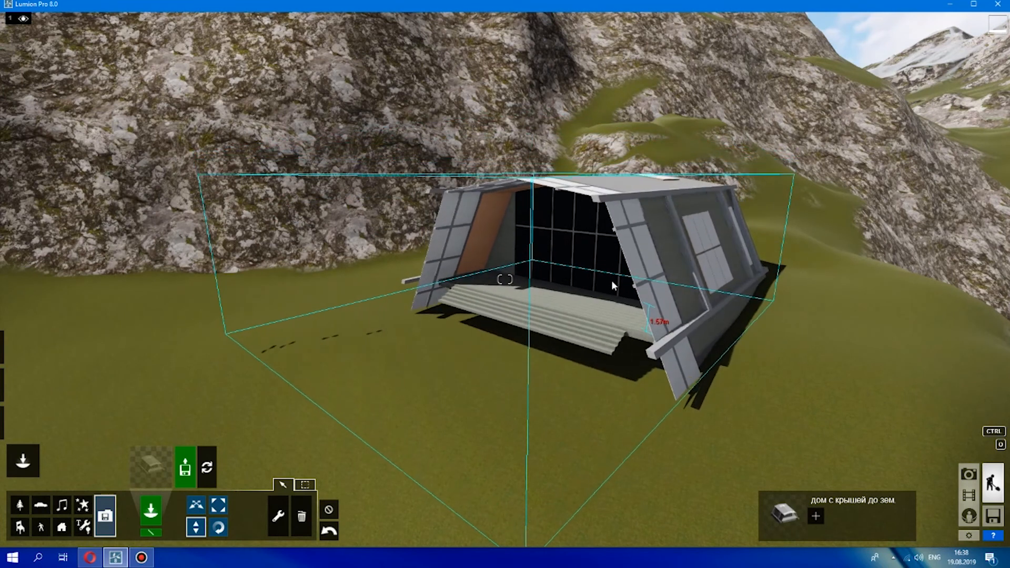
Raise the ground along the front of the house with the landscape sculpting brush and adjust the brush speed
left_click(21, 385)
left_click(89, 518)
left_click_drag(473, 400, 677, 417)
left_click(246, 526)
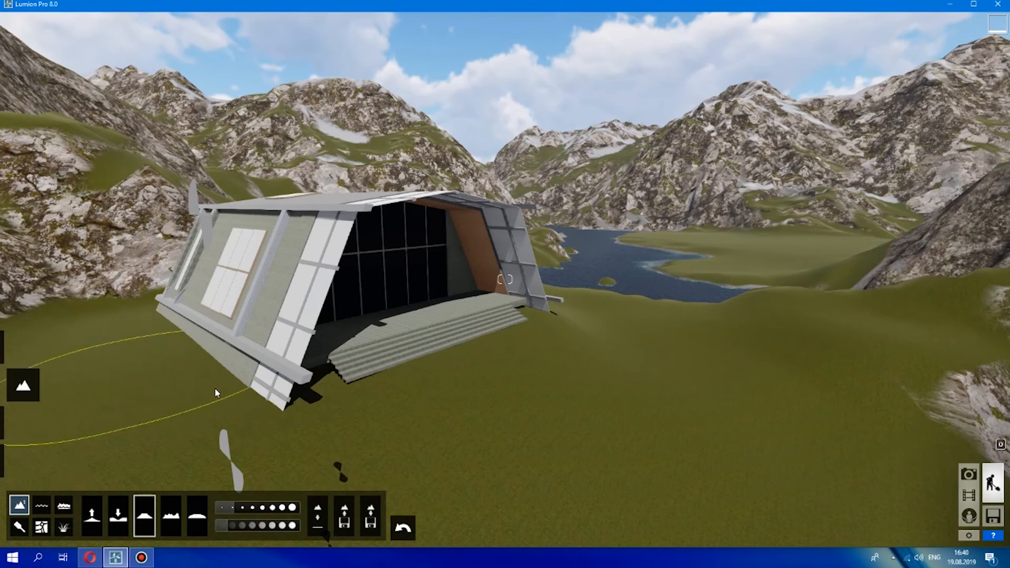
Examine how the house's front corners, side wall and entrance steps sit on the surrounding terrain
key("w")
mouse_move(214, 388)
right_mouse_down()
mouse_move(505, 285)
mouse_move(679, 384)
mouse_move(803, 186)
right_mouse_up()
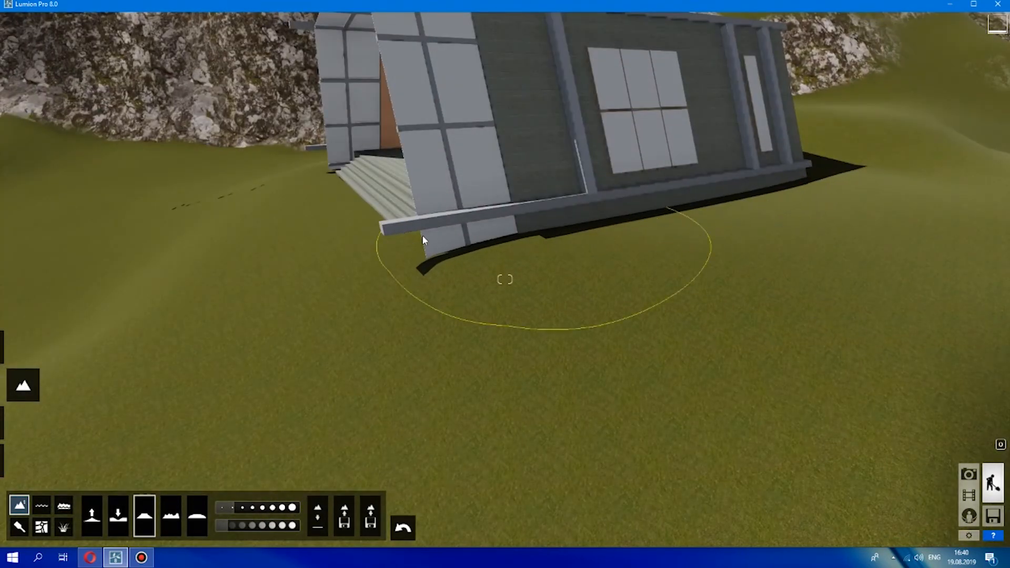
key("s")
right_click_drag(266, 308, 399, 400)
key("w")
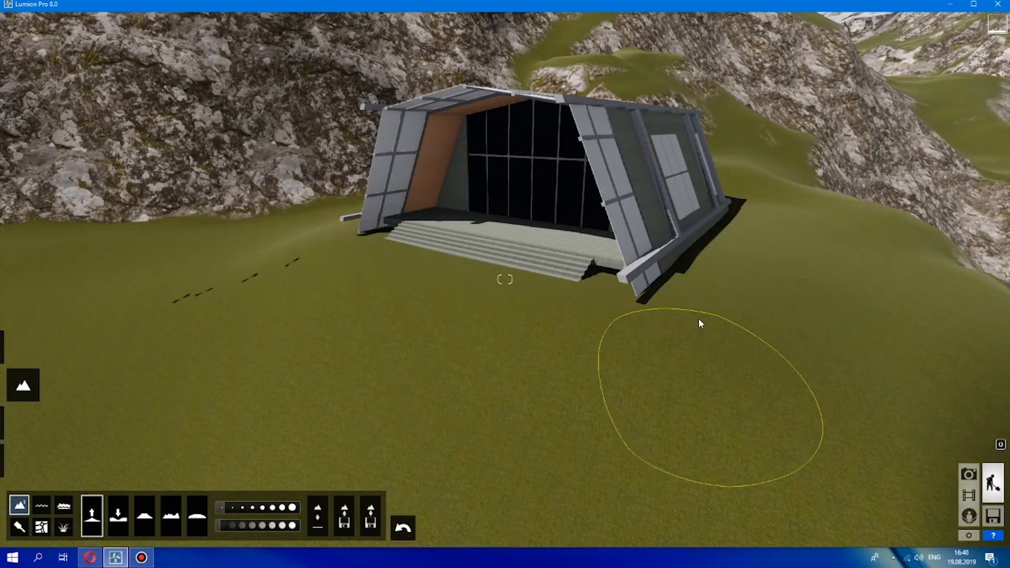
key("w")
key("s")
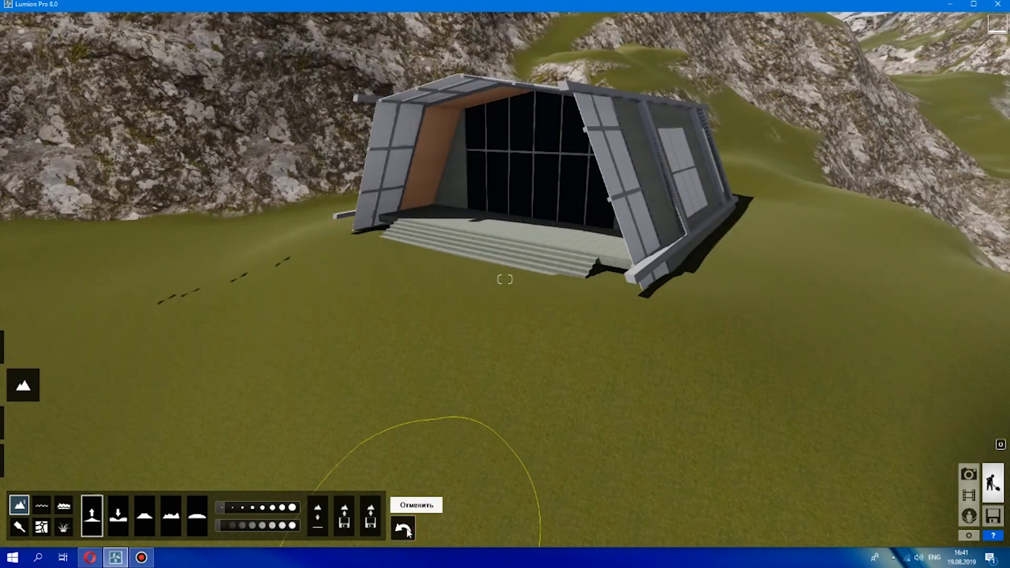
key("w")
key("s")
key("w")
key("s")
key("w")
key("w")
key("s")
Start editing the house's materials and apply the exterior wood material Wood 028 1024 to the entrance steps
left_click(23, 390)
left_click(520, 273)
left_click(114, 193)
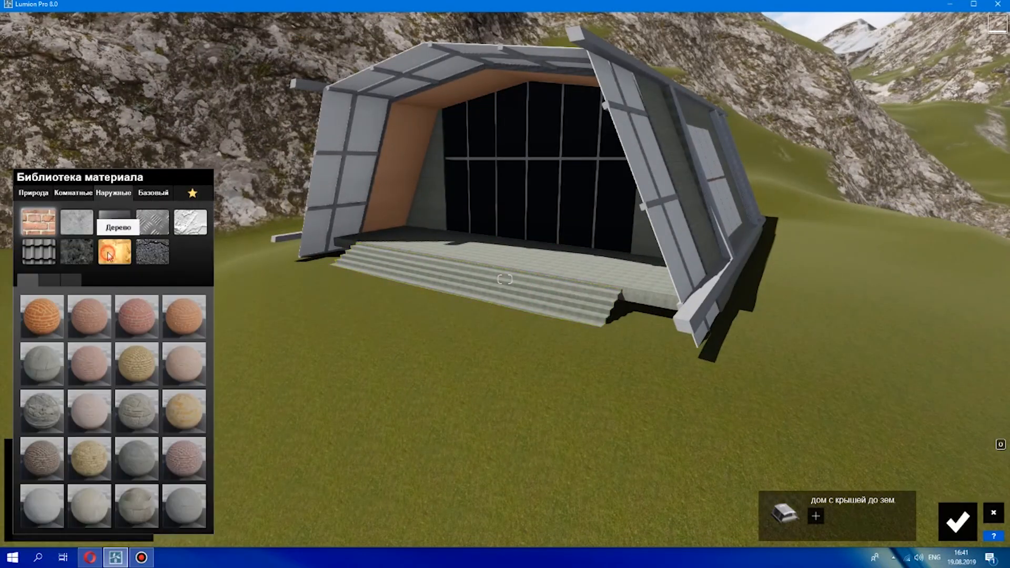
left_click(114, 252)
left_click(90, 315)
key("w")
left_click(143, 510)
left_click(50, 280)
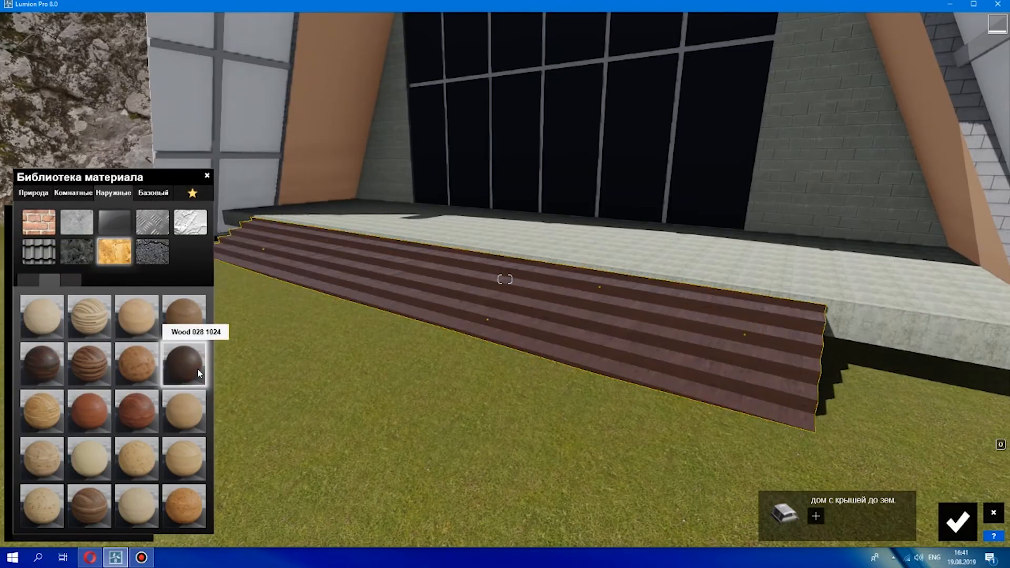
Compare other exterior woods and change the entrance steps' material to Wood 025 1024
left_click(71, 281)
left_click(42, 411)
left_click(50, 281)
left_click(42, 363)
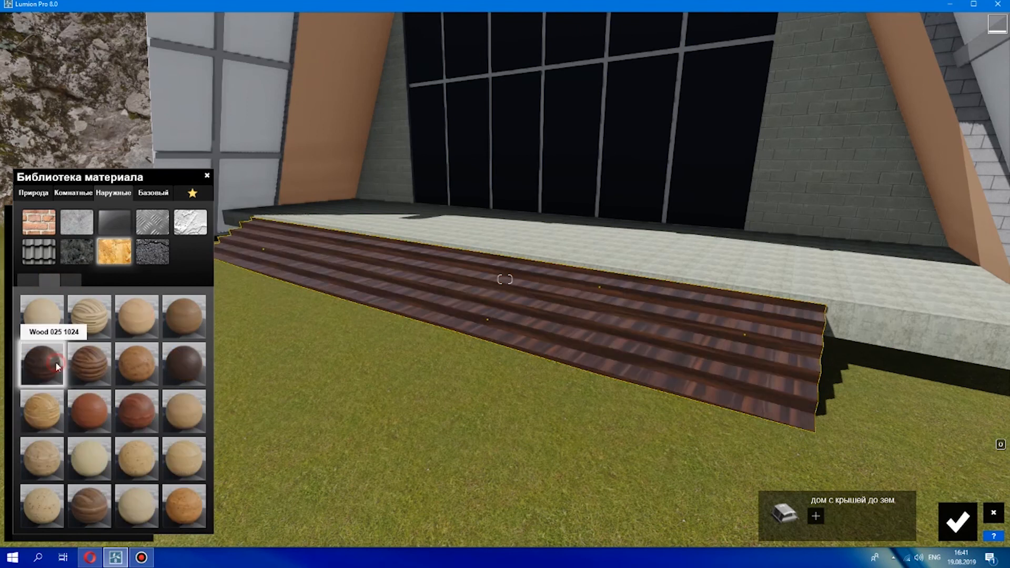
left_click(207, 175)
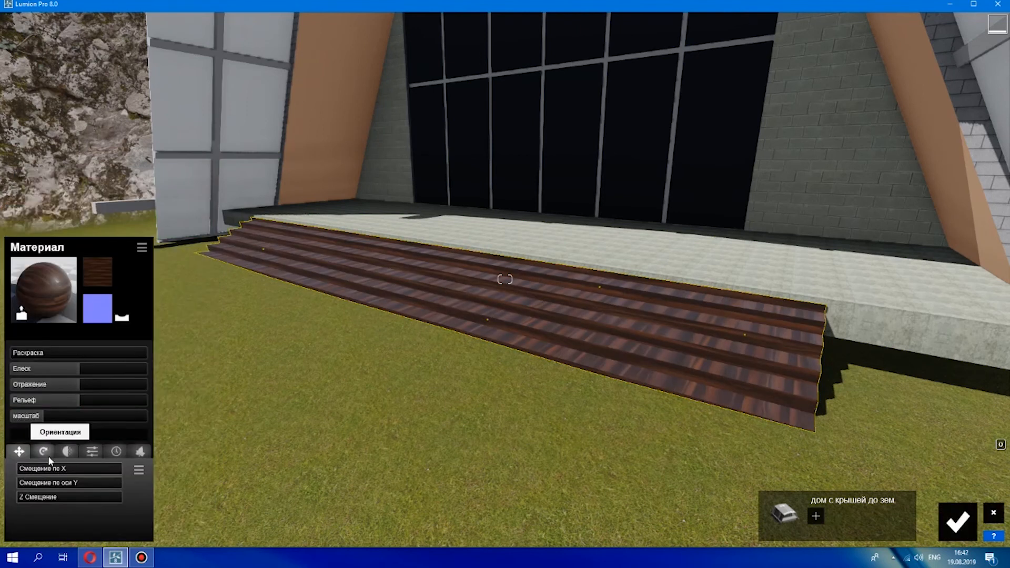
Turn the steps' wood grain lengthwise, set reflectivity to 0.8 and gloss to 0.3, and increase the relief
left_click_drag(55, 470, 21, 498)
scroll(475, 423, "up", 3)
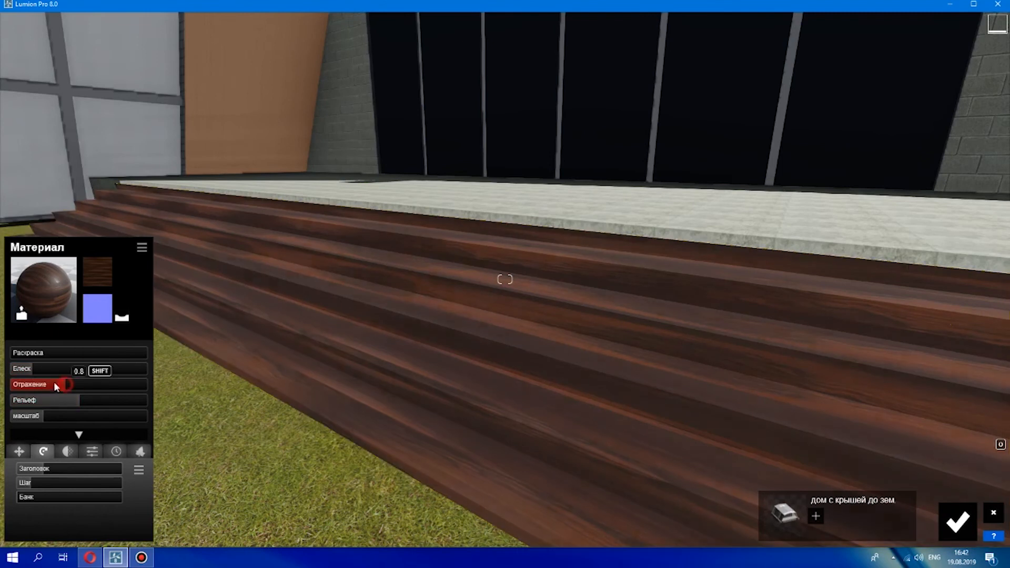
left_click_drag(77, 402, 44, 415)
mouse_move(26, 352)
left_mouse_down()
mouse_move(108, 367)
mouse_move(34, 357)
left_mouse_up()
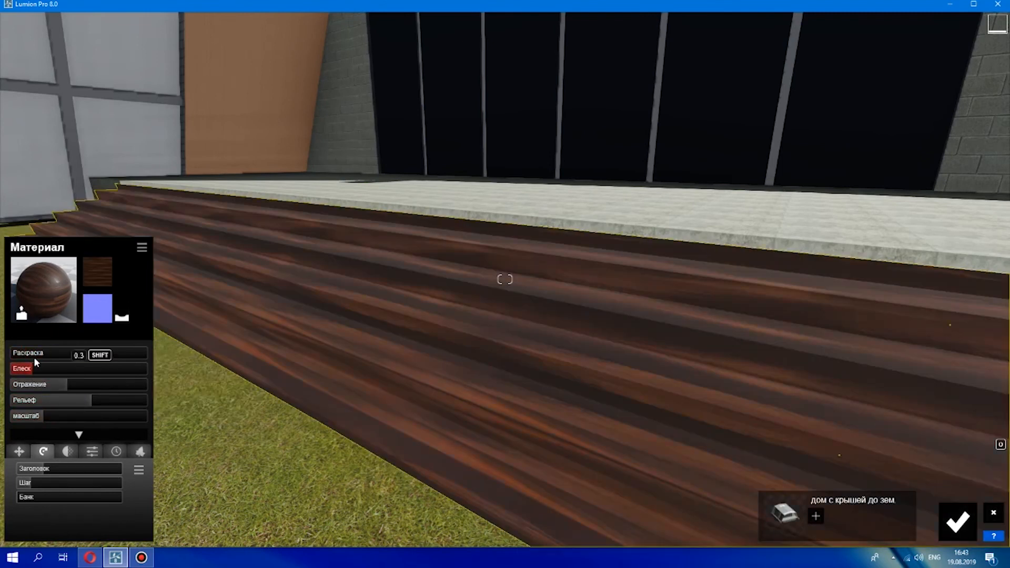
Try weathering on the steps' wood, compare the Wood weathering type, and set the type back to Stone
left_click(25, 452)
left_click(92, 452)
mouse_move(33, 468)
left_mouse_down()
mouse_move(44, 468)
mouse_move(19, 469)
mouse_move(60, 484)
mouse_move(56, 514)
mouse_move(61, 503)
left_mouse_up()
left_click(93, 529)
left_click(93, 529)
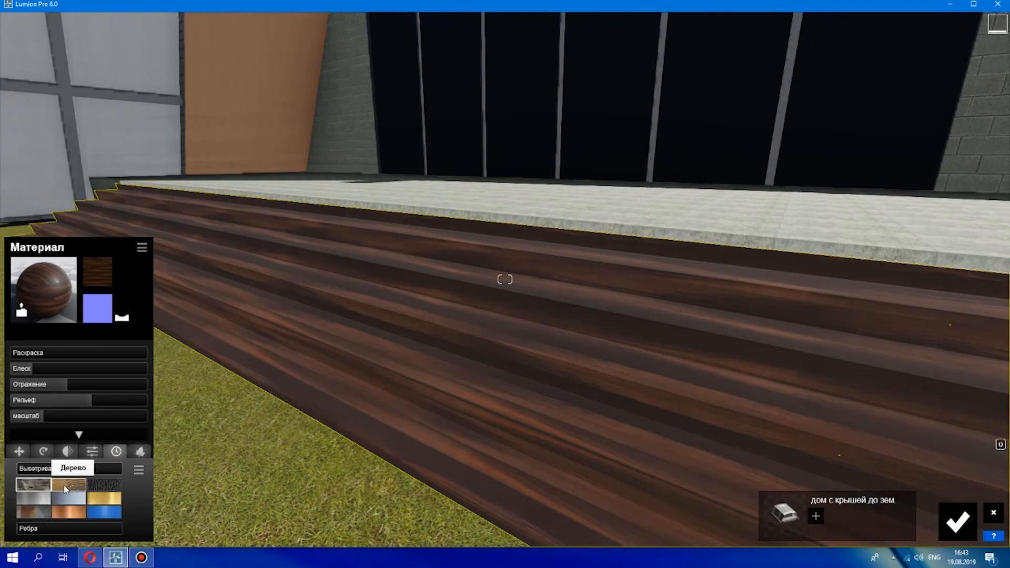
left_click_drag(47, 468, 45, 492)
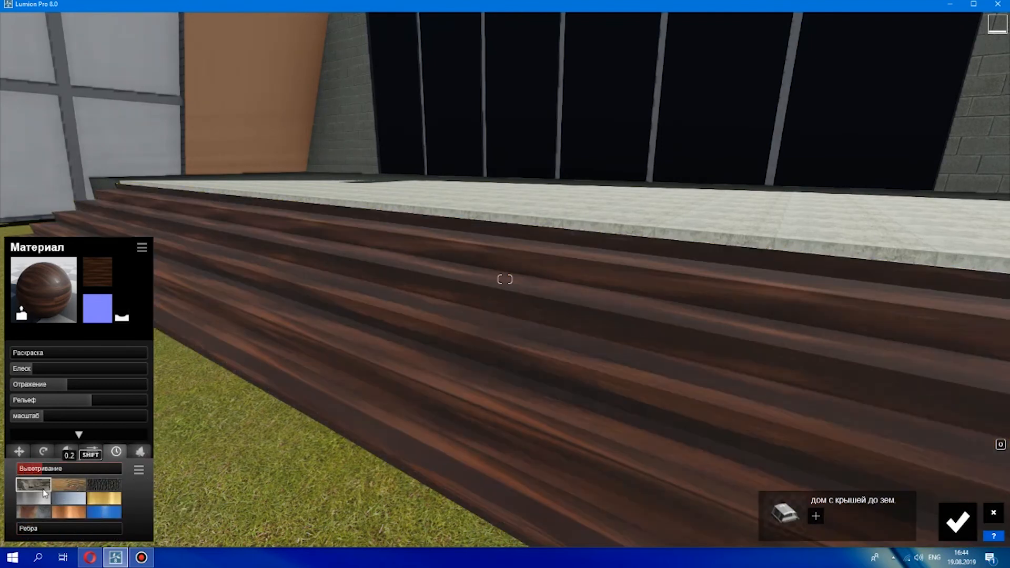
left_click(76, 482)
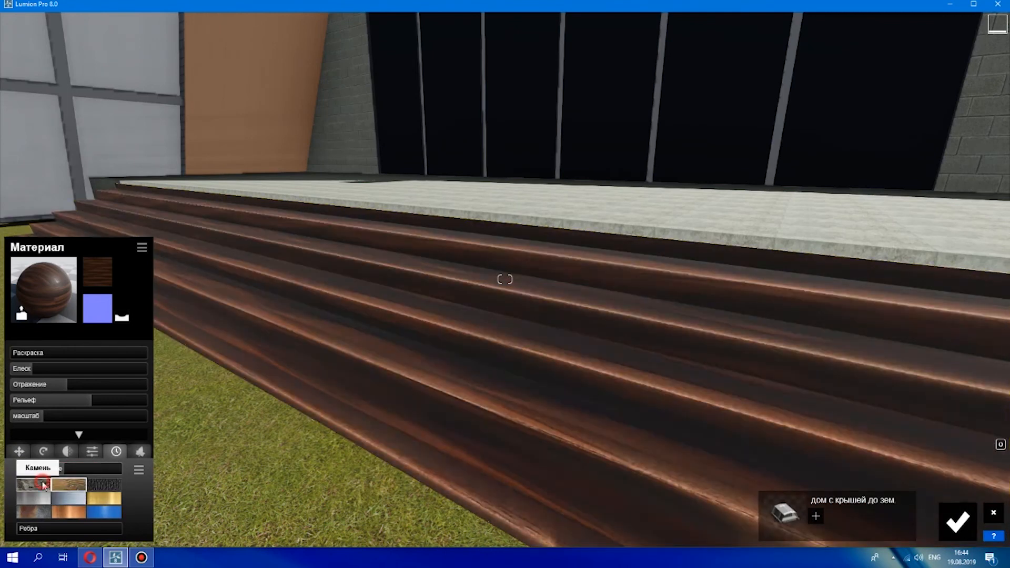
left_click(33, 485)
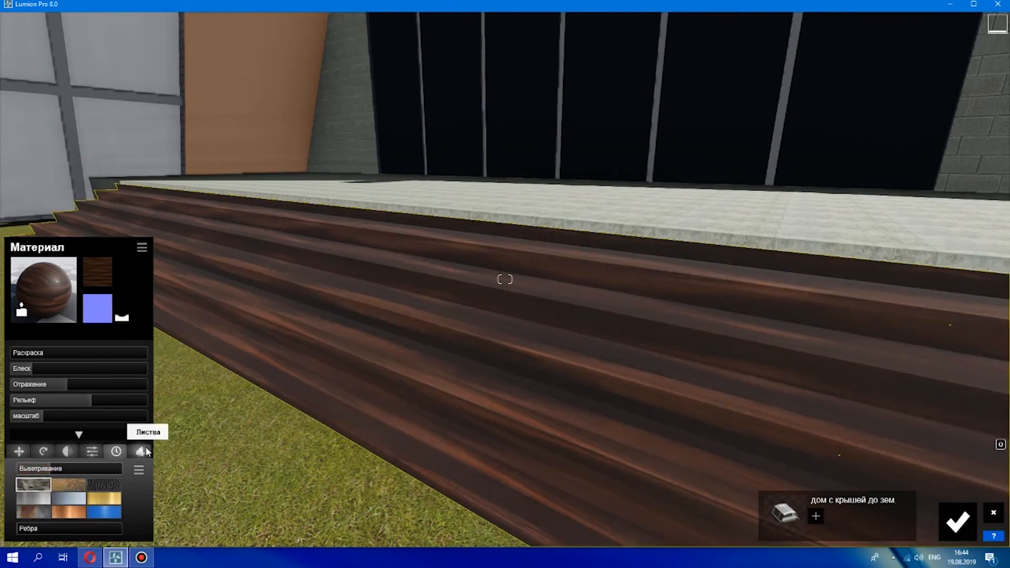
Apply the exterior wood Wood 025 1024 to the terrace floor, turn its grain lengthwise and increase its relief
left_click(29, 312)
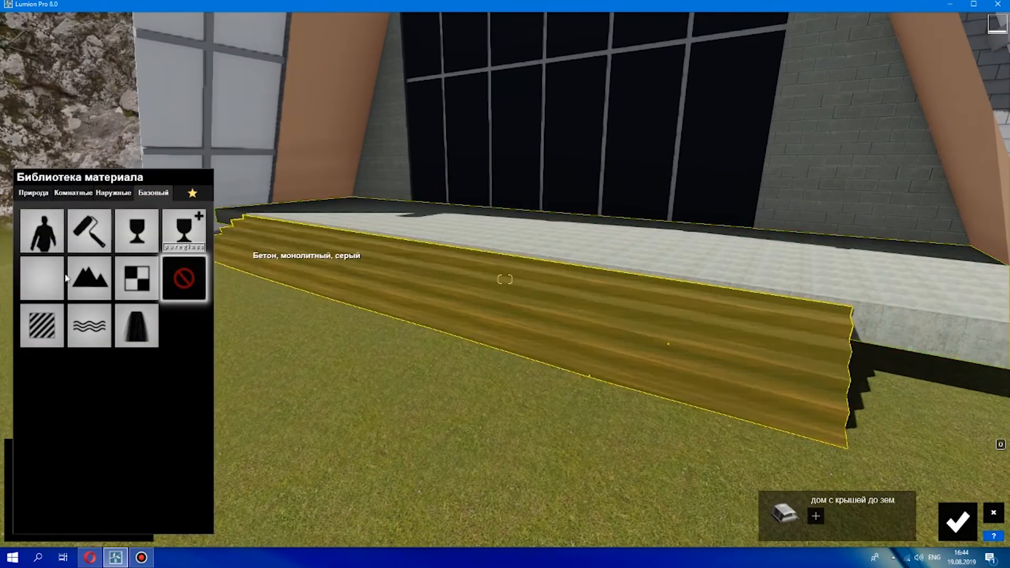
left_click(113, 192)
left_click(117, 247)
left_click(42, 363)
scroll(616, 226, "down", 5)
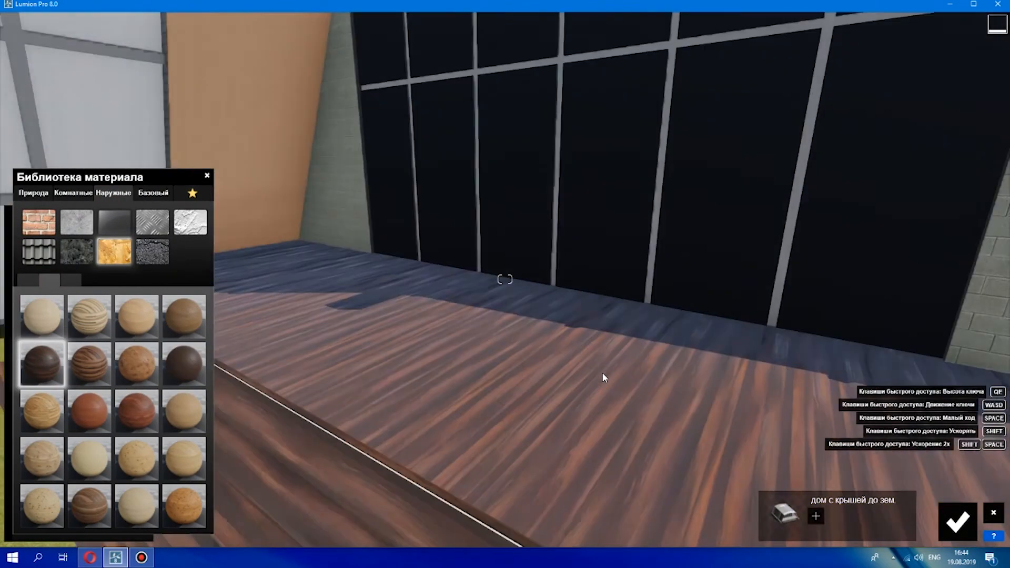
left_click(207, 175)
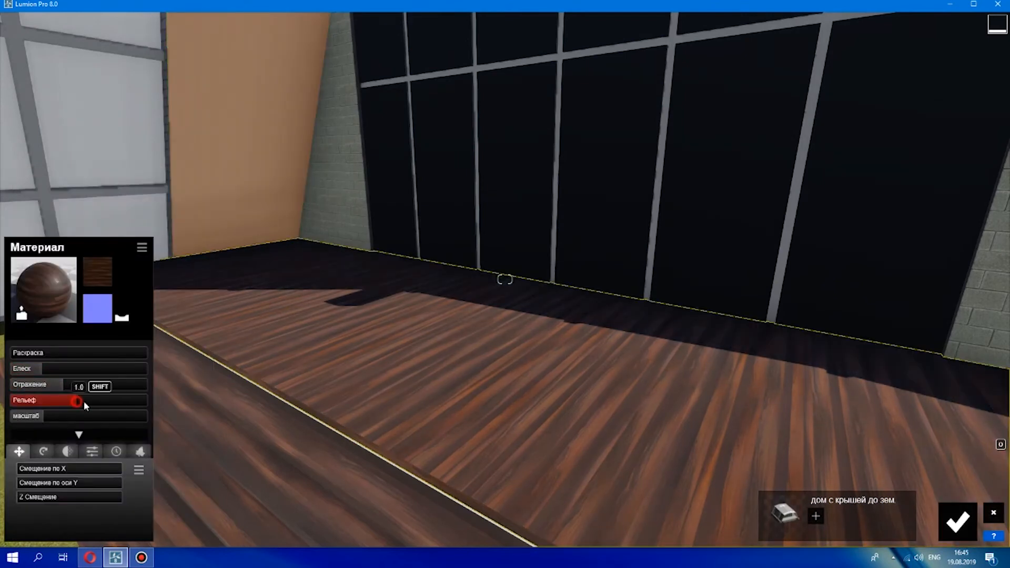
left_click(43, 452)
left_click_drag(25, 468, 44, 472)
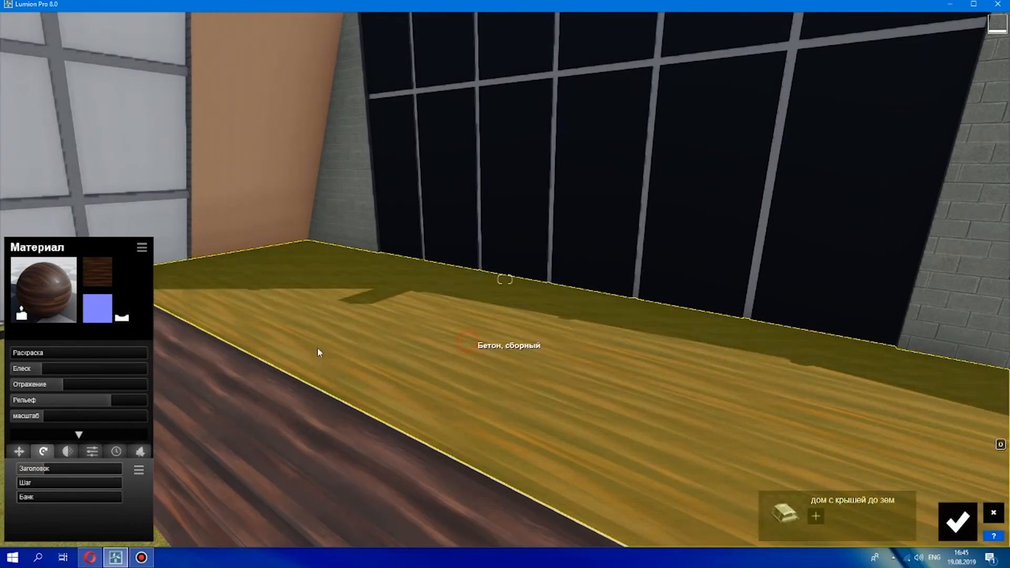
Try the wood materials Wood 043 1024, Wood Floor 038 1024 and Wood Floor 041 1024 on the terrace floor
left_click(468, 345)
left_click(29, 279)
left_click(43, 415)
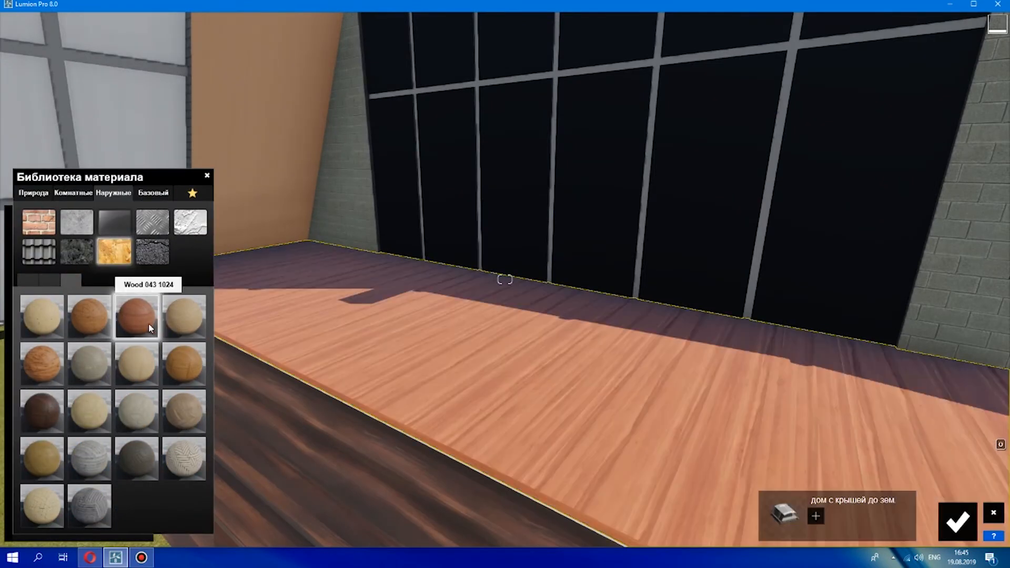
left_click(74, 193)
left_click(152, 251)
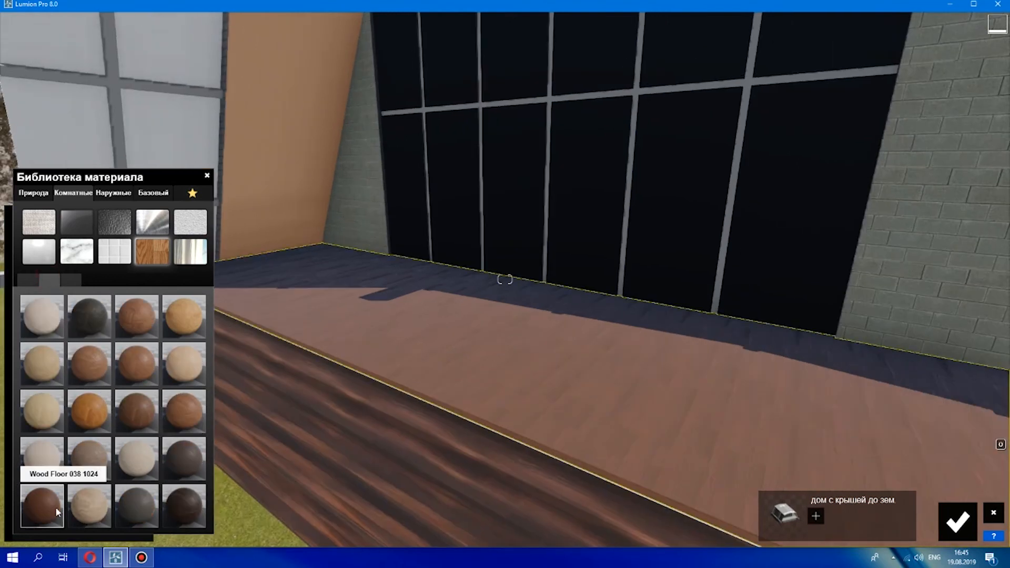
left_click(61, 277)
left_click(55, 278)
left_click(179, 503)
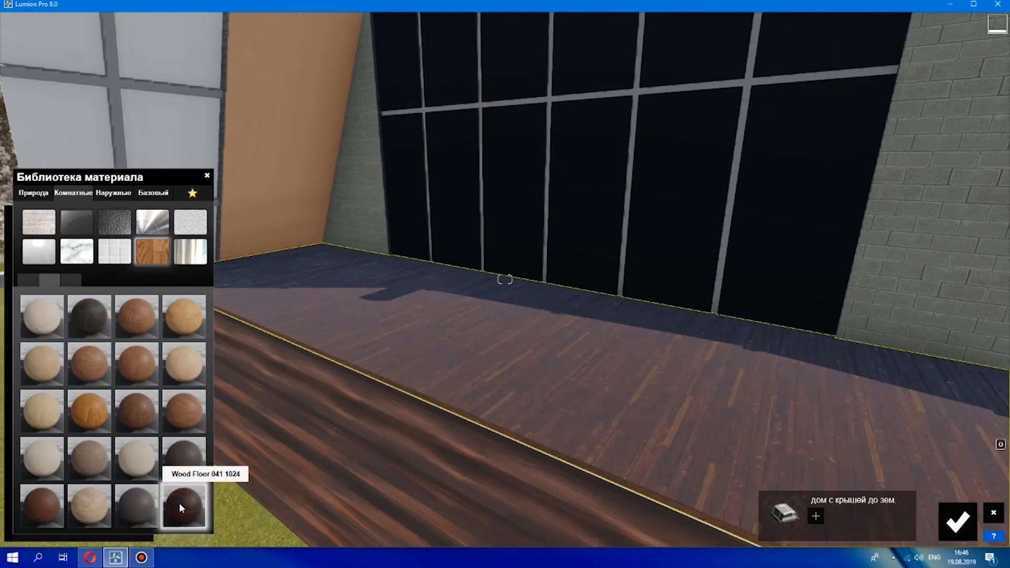
scroll(533, 431, "down", 5)
scroll(405, 298, "up", 6)
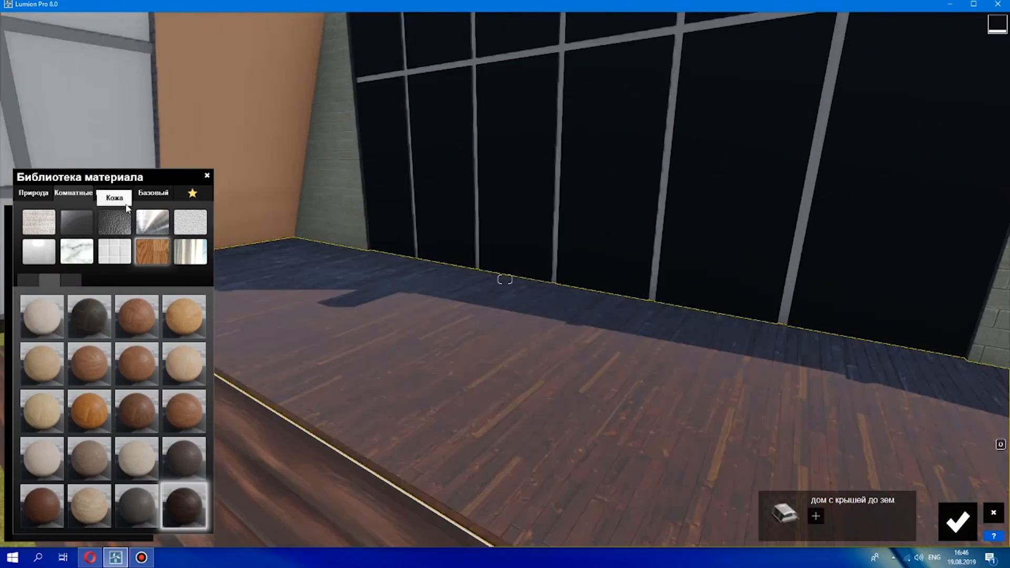
Switch the terrace floor's material back to the exterior wood Wood 025 1024
left_click(116, 193)
left_click(98, 518)
left_click(36, 290)
left_click(178, 510)
left_click(105, 194)
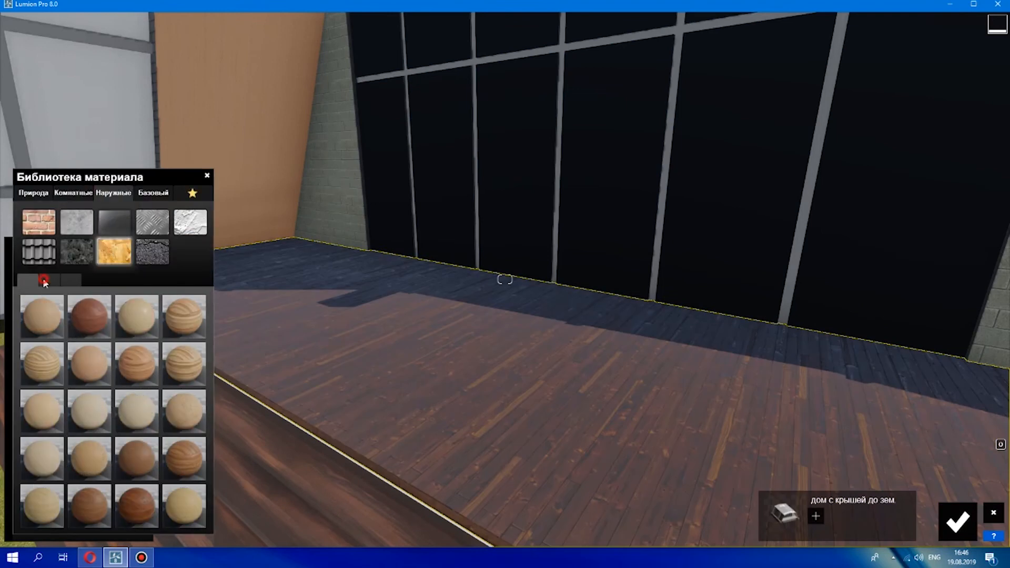
left_click(45, 279)
left_click(42, 363)
left_click(207, 176)
Set the terrace wood's reflectivity to 0.7, lower its gloss, turn the grain lengthwise and fine-tune the texture scale
left_click_drag(48, 368, 42, 368)
left_click(59, 384)
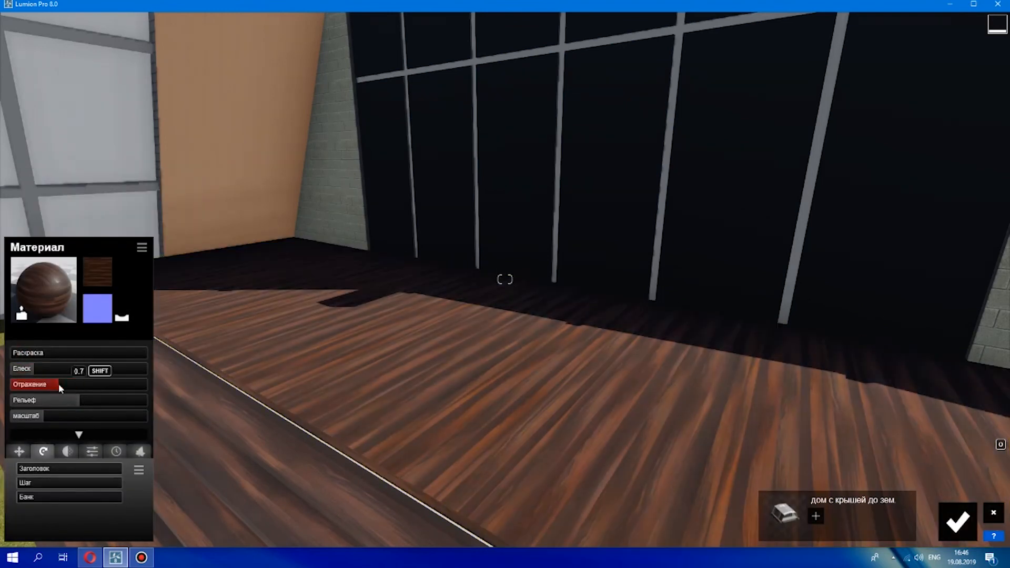
left_click_drag(38, 469, 44, 470)
key("s")
left_click_drag(43, 418, 47, 420)
left_click_drag(47, 421, 45, 421)
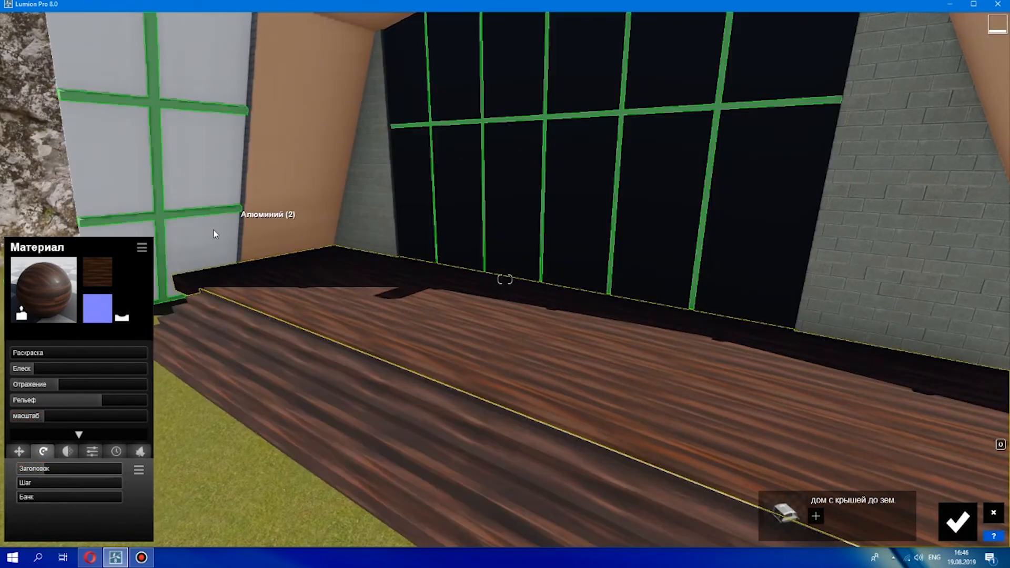
Test the terrace wood's additional texture settings and adjust its weathering
left_click_drag(58, 484, 17, 471)
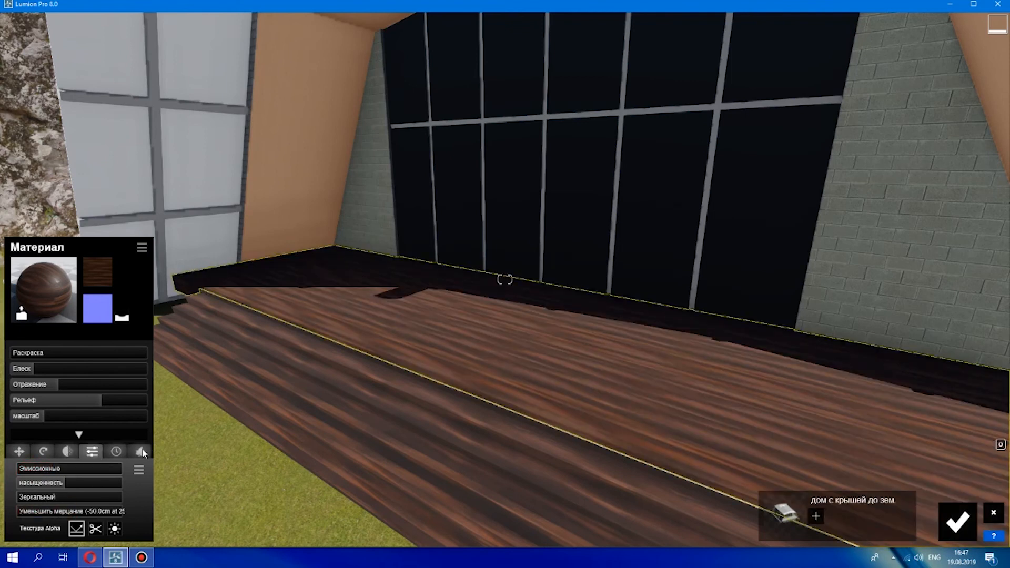
key("w")
left_click(116, 451)
left_click_drag(44, 470, 56, 473)
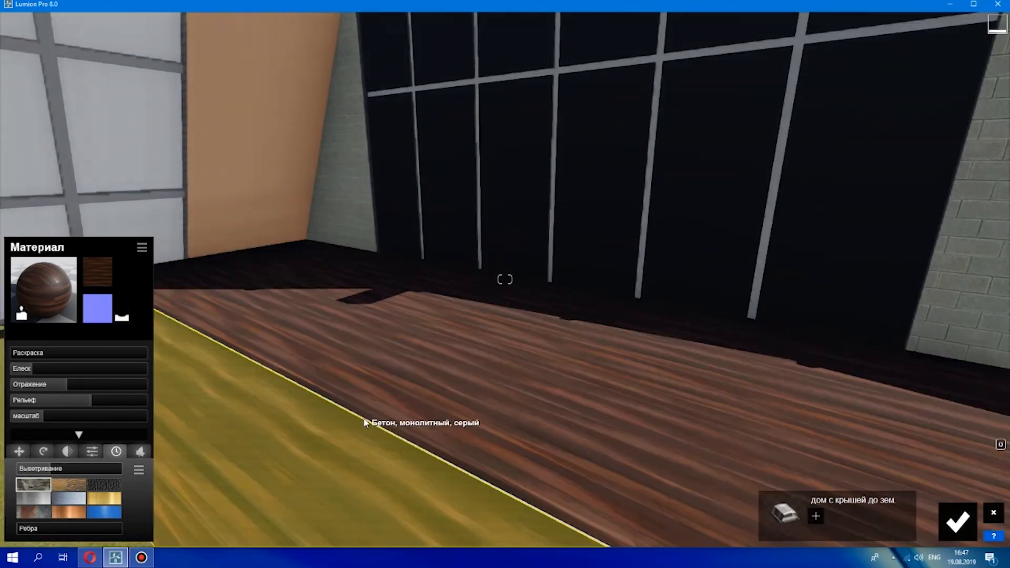
Change the entrance steps' material to the exterior wood Wood 028 1024
left_click(44, 290)
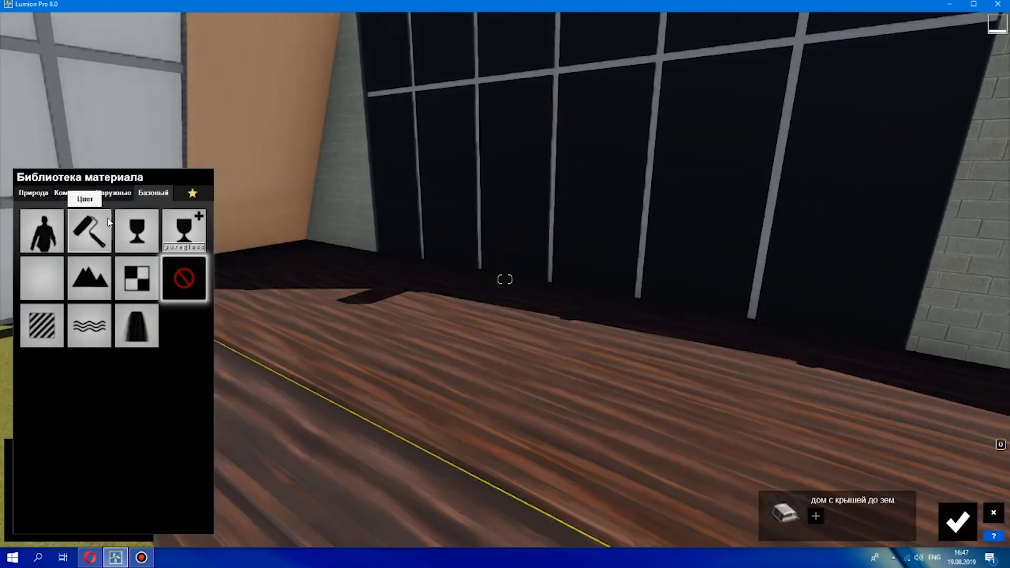
left_click(113, 193)
left_click(113, 252)
left_click(183, 368)
scroll(220, 250, "down", 5)
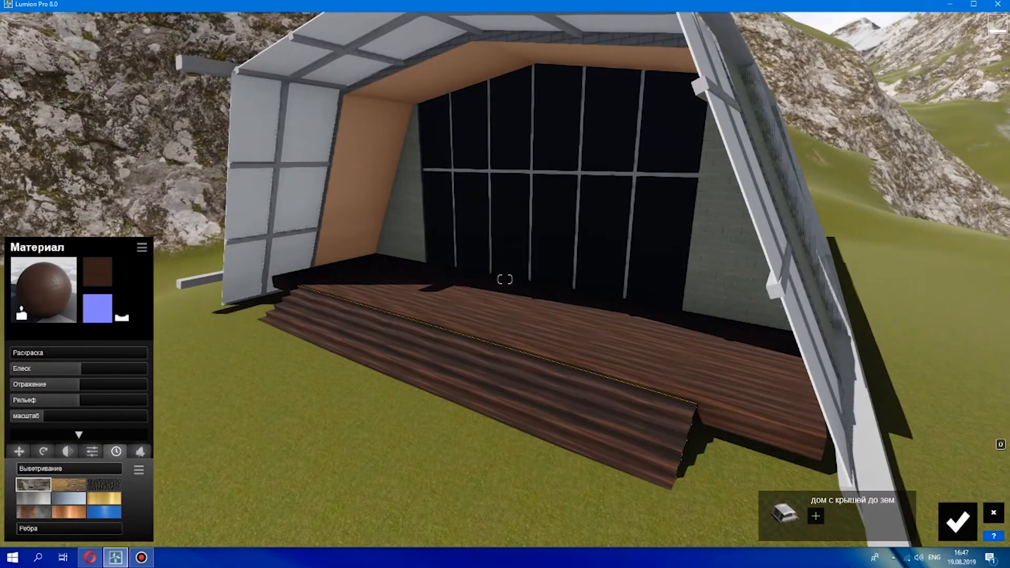
Apply the basic Glass material to the terrace's side glazing, raise its reflection slightly and lower its transparency a little
left_click(628, 239)
left_click(140, 235)
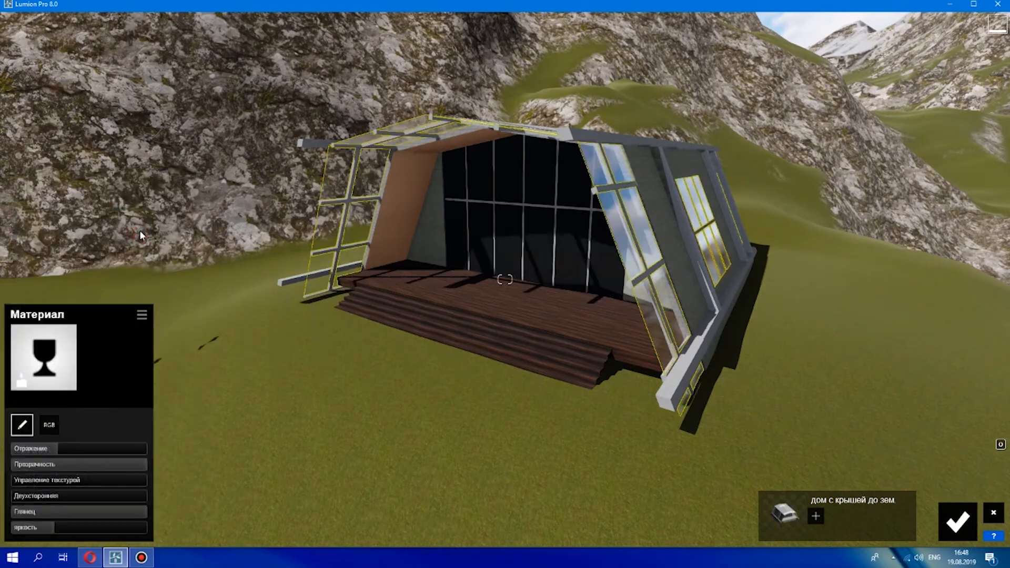
key("d")
right_click_drag(577, 291, 387, 316)
key("w")
left_click_drag(55, 450, 130, 463)
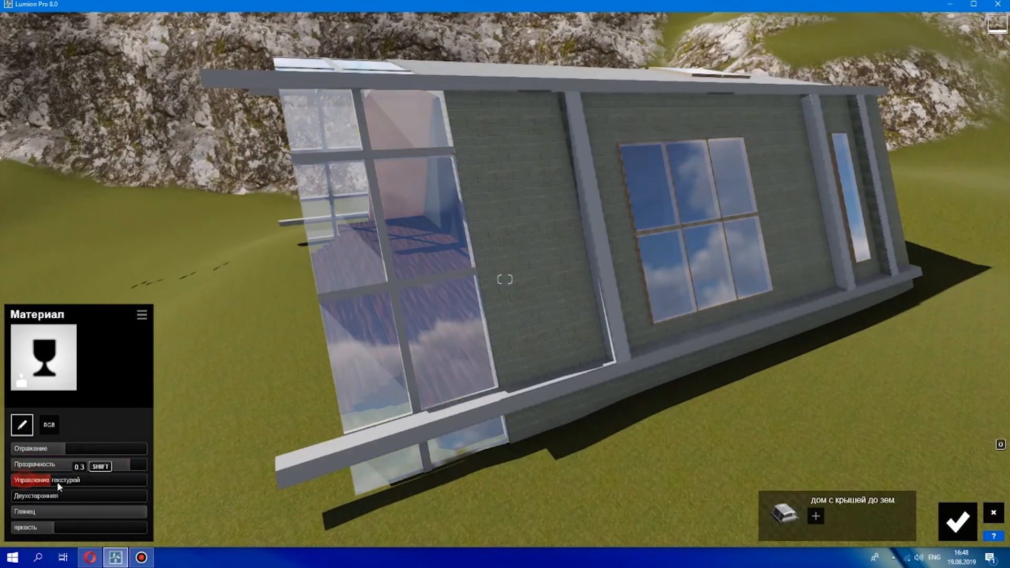
scroll(471, 324, "down", 3)
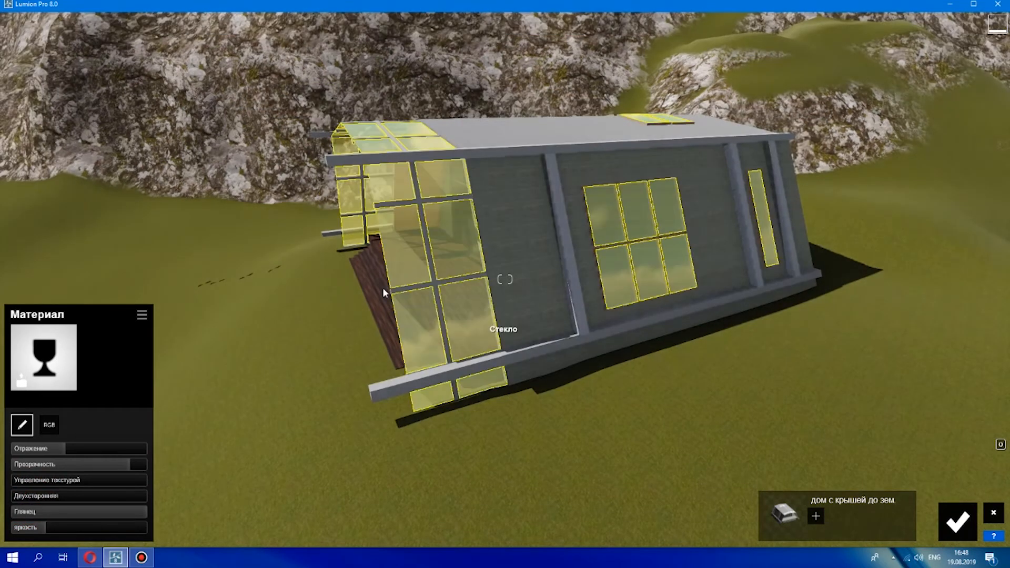
scroll(471, 324, "up", 4)
Tint the side glazing's glass brownish orange
left_click(49, 424)
left_click(94, 454)
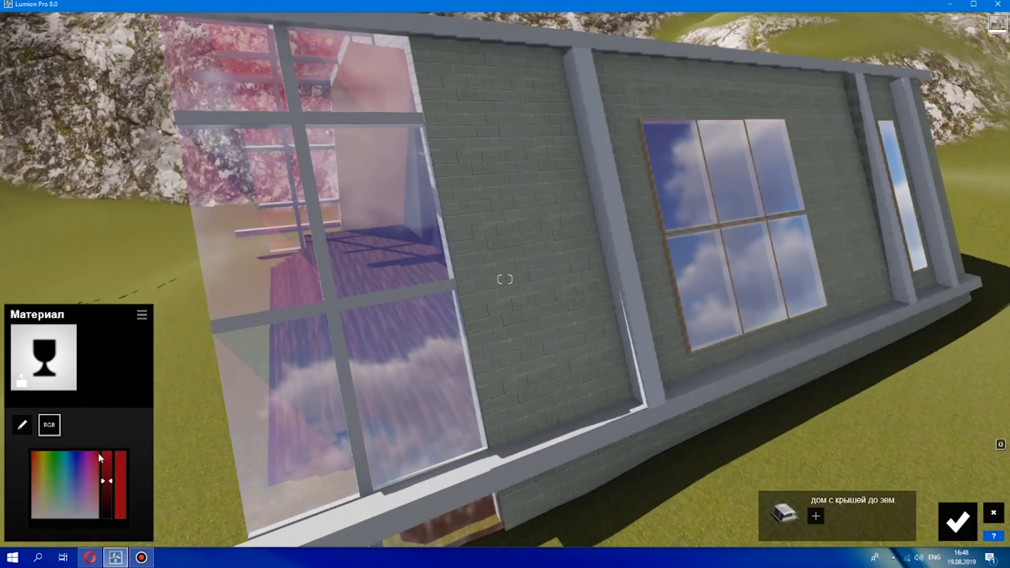
left_click(38, 460)
left_click_drag(36, 469, 35, 471)
left_click(107, 485)
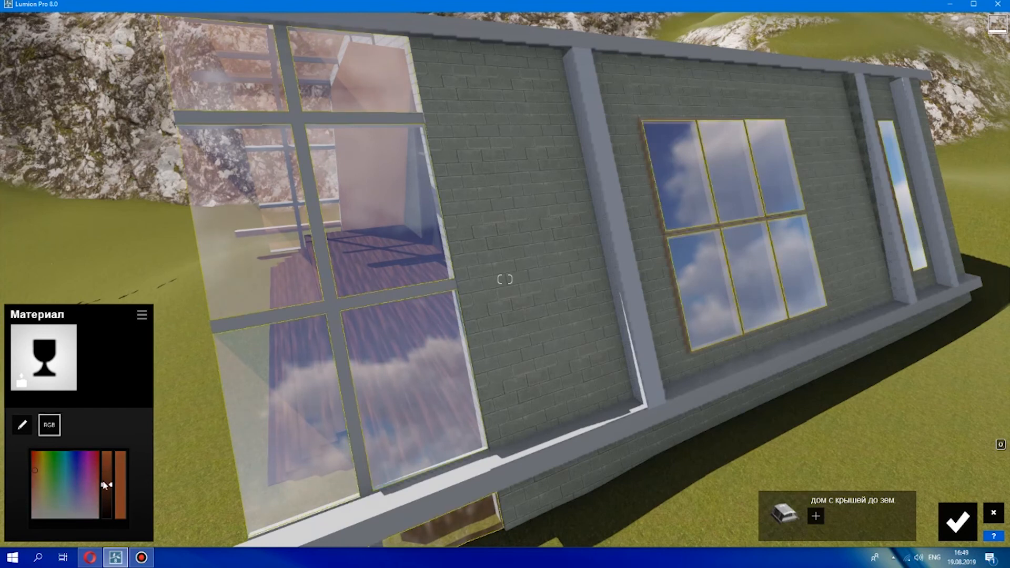
left_click(22, 425)
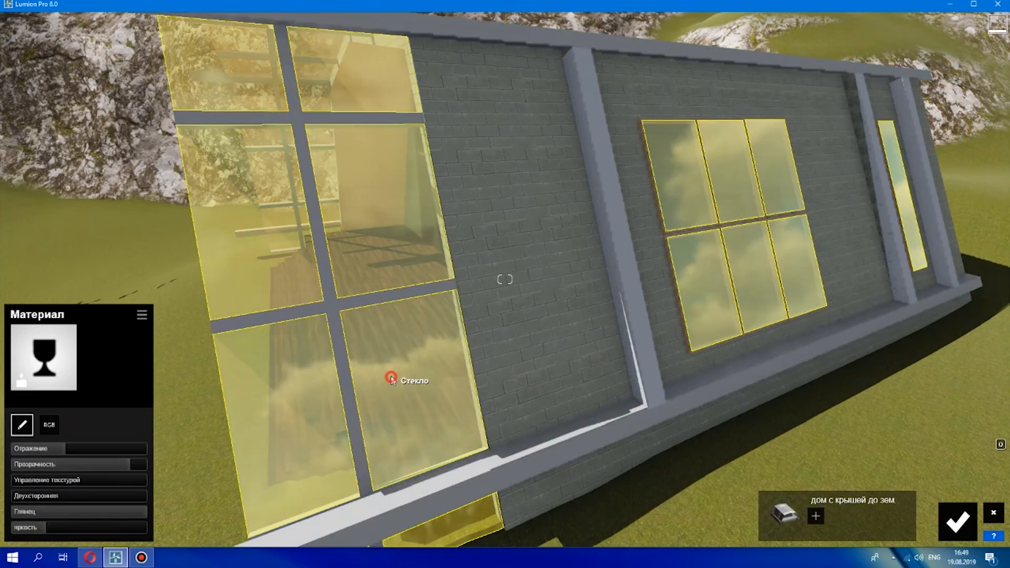
Darken the brown tint of the side glazing and reduce the glass transparency to about two thirds
scroll(375, 362, "down", 3)
left_click(56, 428)
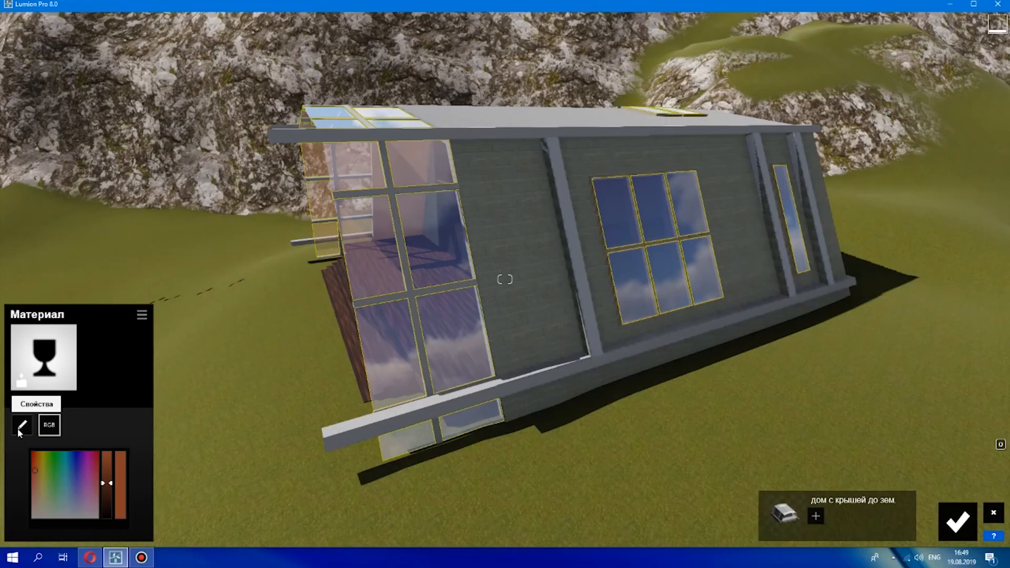
left_click(22, 425)
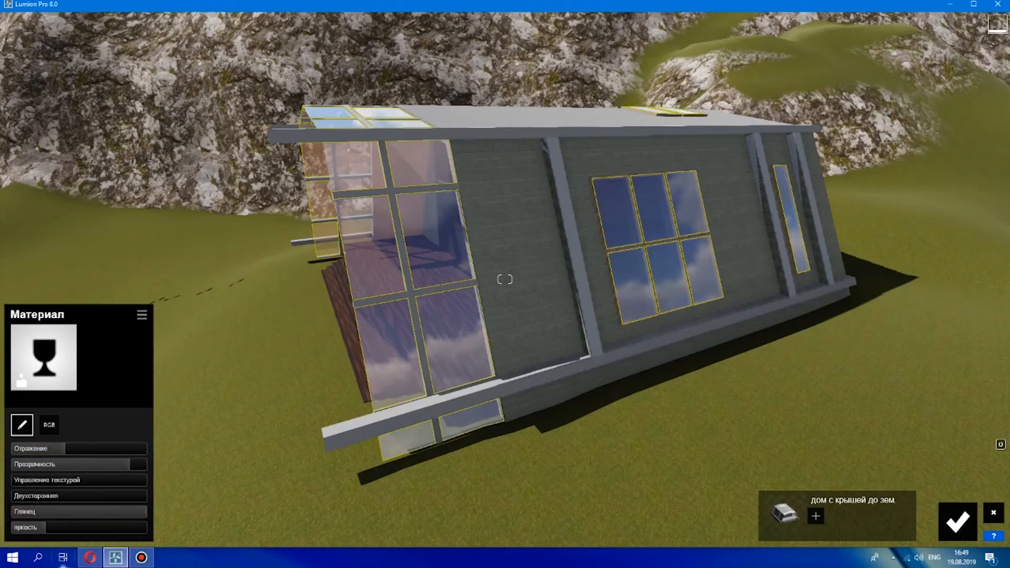
scroll(447, 307, "up", 3)
left_click(49, 425)
scroll(204, 510, "down", 3)
left_click_drag(105, 483, 9, 464)
left_click(49, 425)
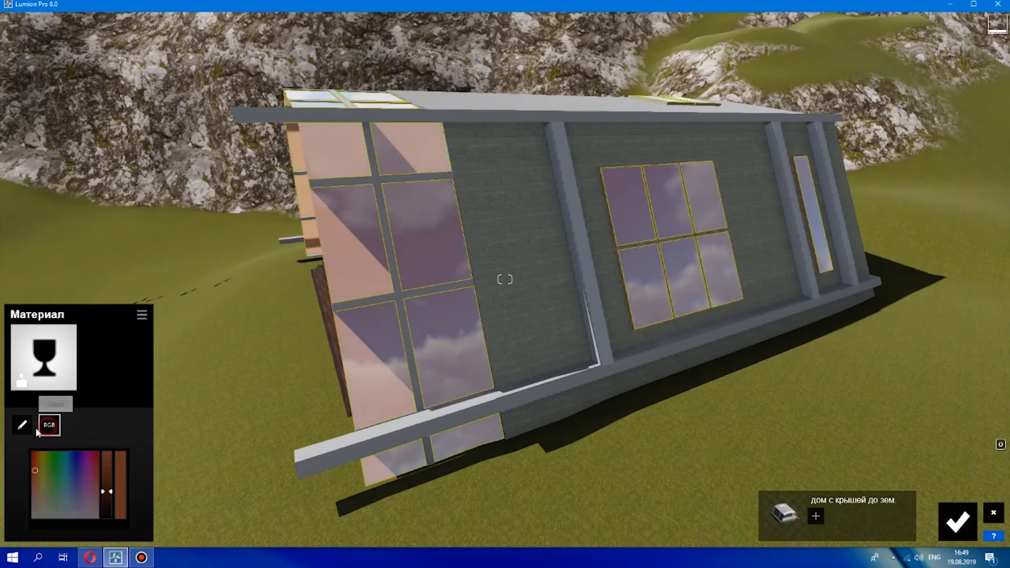
mouse_move(39, 483)
left_mouse_down()
mouse_move(105, 456)
mouse_move(33, 480)
mouse_move(133, 474)
mouse_move(102, 467)
left_mouse_up()
left_click(22, 425)
scroll(451, 284, "up", 3)
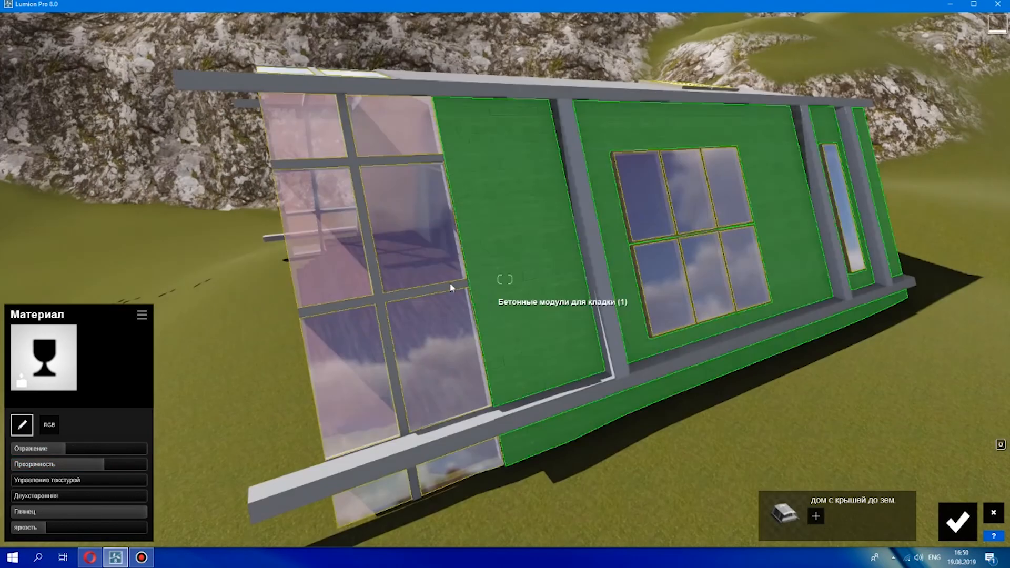
Try a dark exterior wood on the aluminium frame bars and long beams around the side glazing
key("s")
left_click(436, 401)
left_click(113, 193)
left_click(119, 255)
left_click(50, 279)
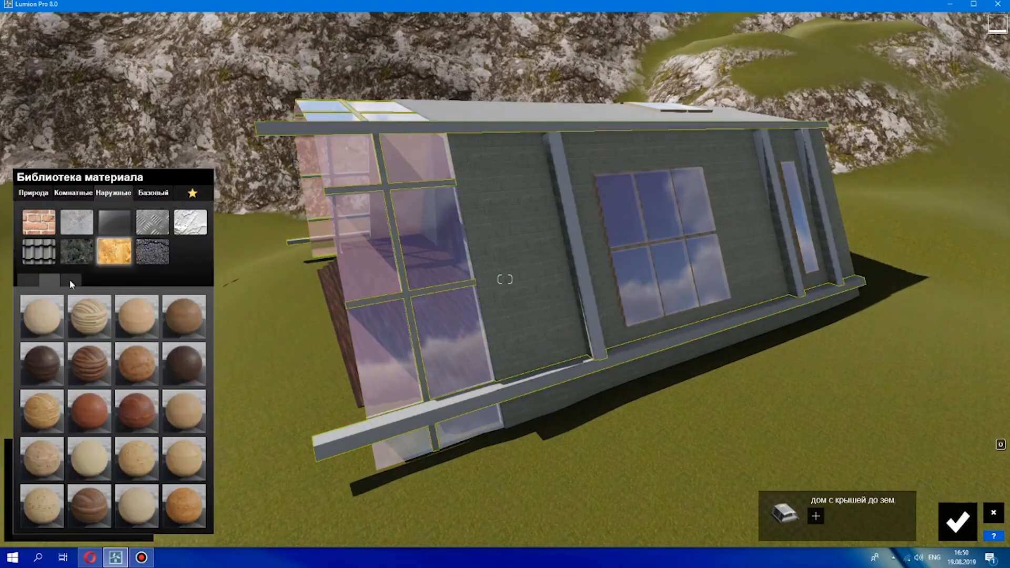
left_click(184, 363)
scroll(457, 471, "up", 3)
scroll(406, 434, "down", 3)
middle_click_drag(356, 399, 1, 116)
right_click_drag(2, 118, 543, 422)
scroll(544, 421, "down", 3)
scroll(544, 422, "up", 3)
middle_click_drag(543, 421, 84, 332)
Try Wood Floor 021c 1024 and other exterior woods on the glazing frame and beams
left_click(71, 280)
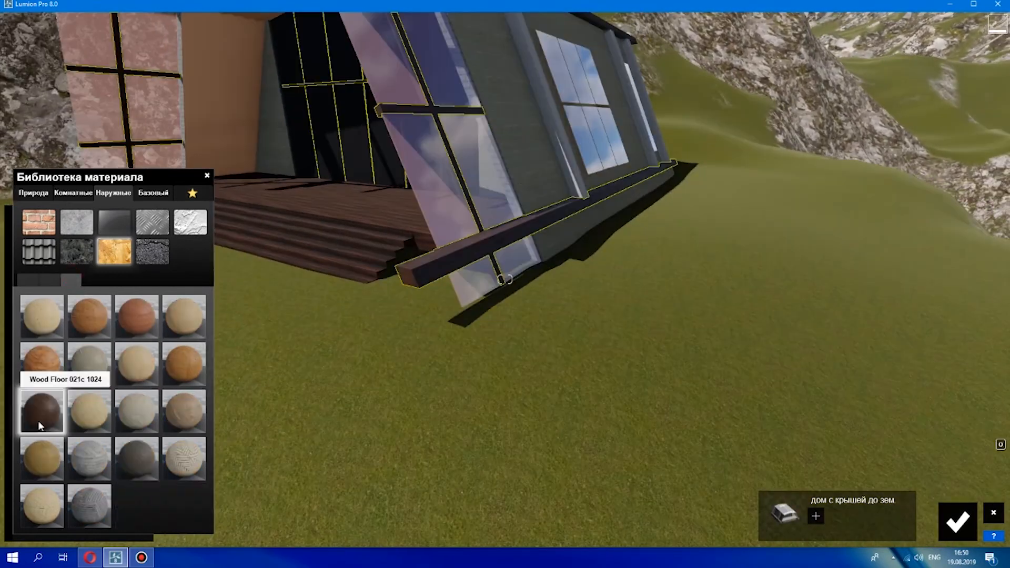
scroll(527, 245, "up", 3)
scroll(527, 245, "down", 5)
scroll(527, 244, "up", 4)
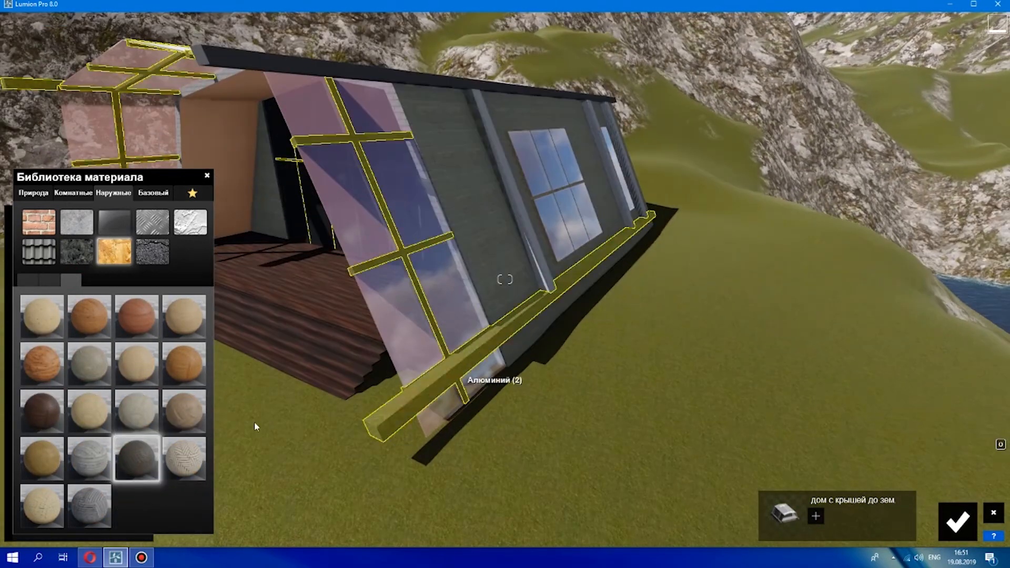
left_click(42, 363)
scroll(386, 327, "down", 2)
scroll(386, 327, "down", 3)
scroll(395, 388, "up", 4)
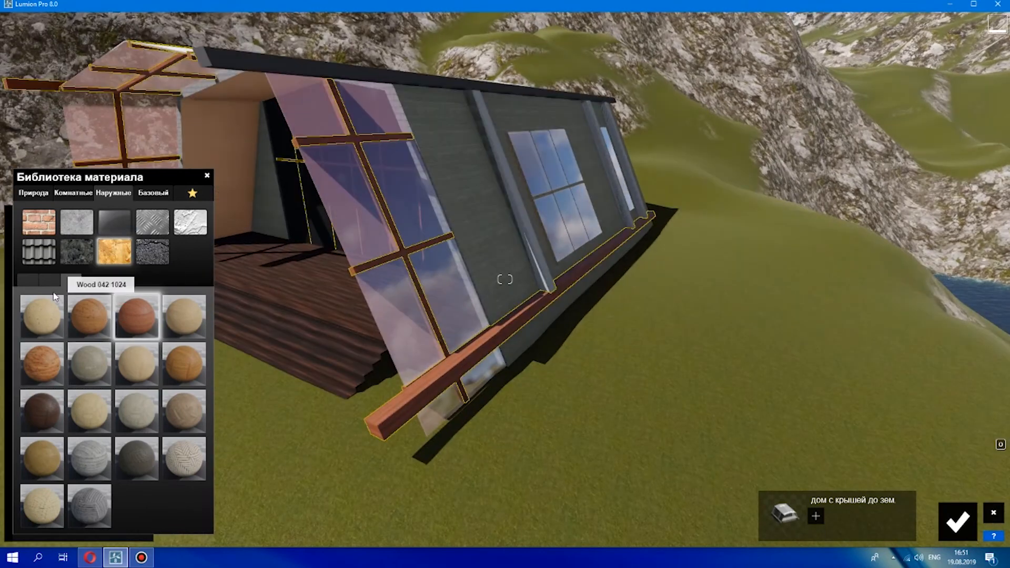
Change the side glazing frame and long beams to the exterior wood Wood 019 1024
left_click(27, 279)
left_click(136, 363)
scroll(386, 327, "down", 4)
left_click(137, 505)
scroll(498, 327, "up", 4)
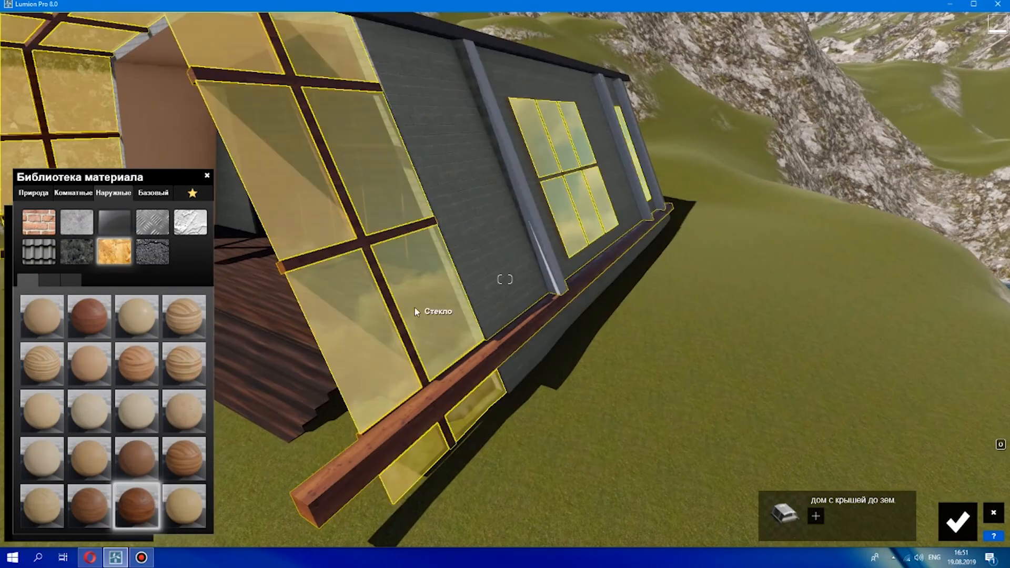
Apply the exterior wood Wood 019 1024 to the dark roof-edge beam and the front glazing's mullions
scroll(301, 84, "down", 4)
left_click(263, 234)
left_click(110, 192)
left_click(114, 252)
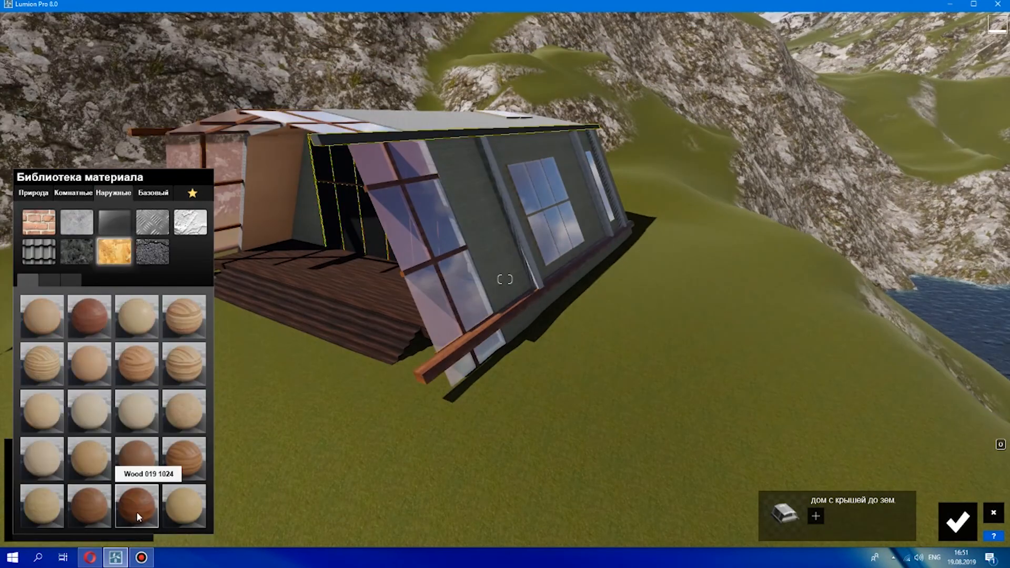
left_click(137, 509)
scroll(413, 303, "up", 5)
scroll(413, 303, "down", 5)
scroll(401, 261, "up", 5)
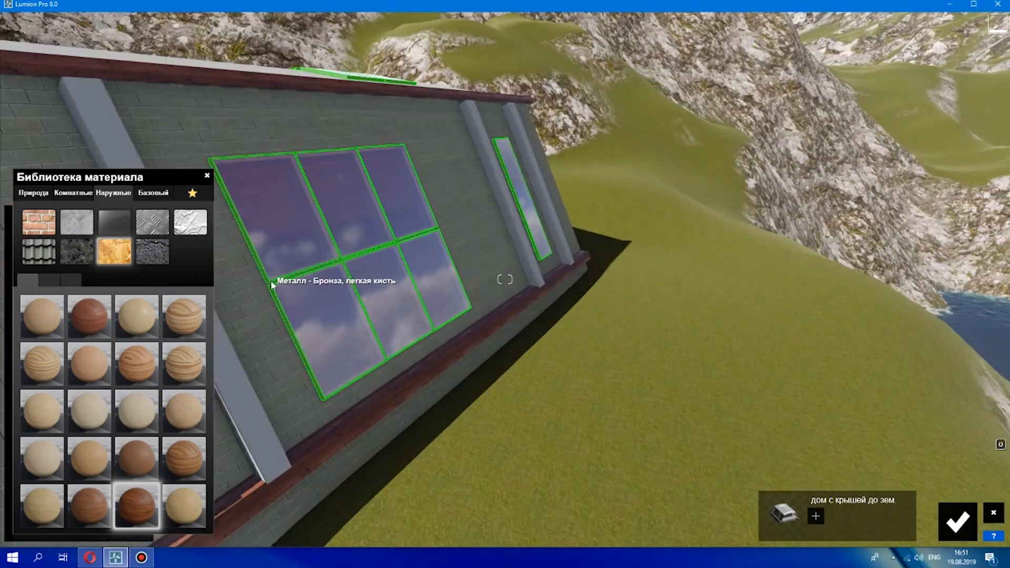
Try painted and dark exterior metals on the bronze frames of the side windows
left_click(272, 278)
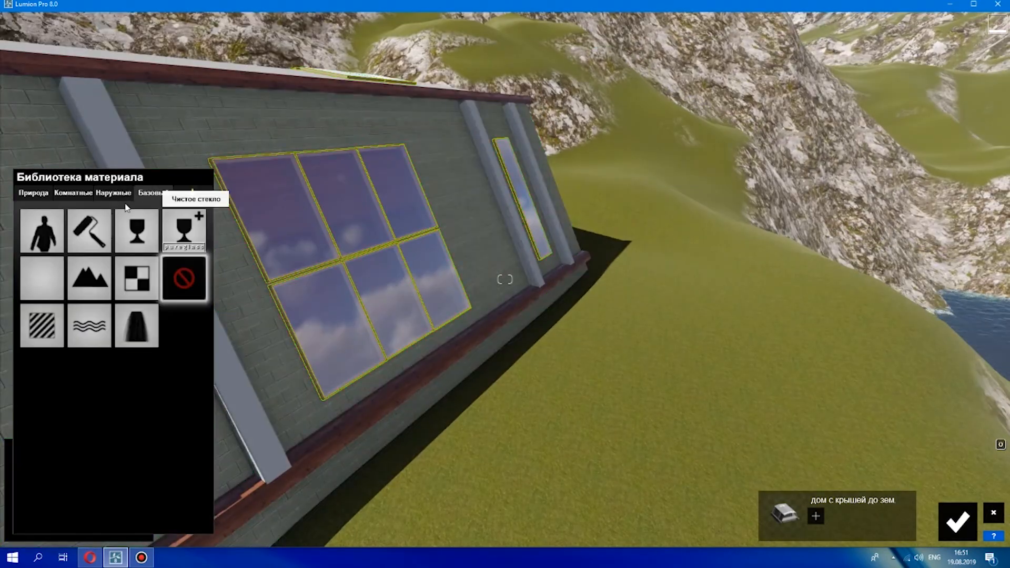
left_click(110, 192)
left_click(152, 221)
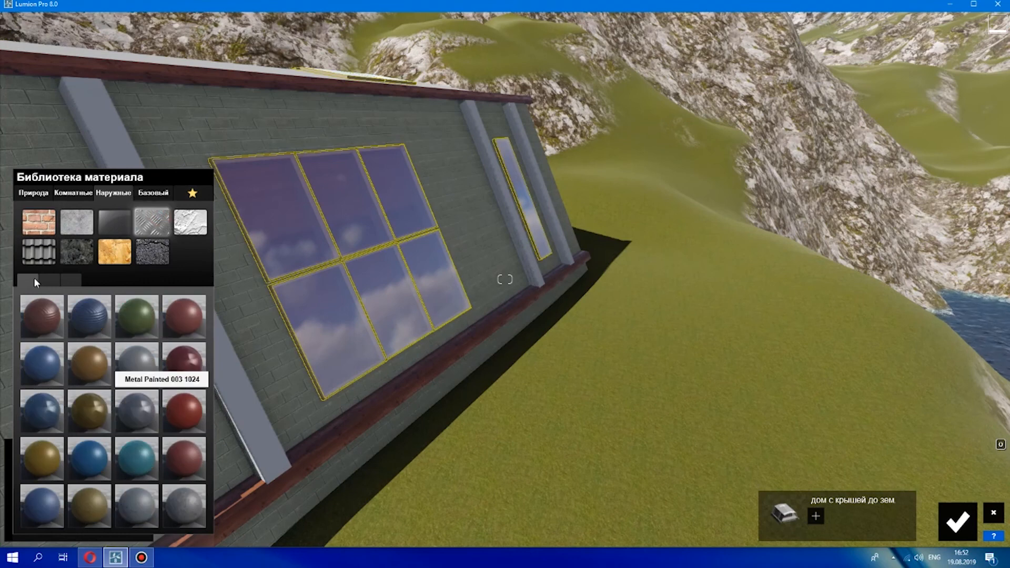
left_click(135, 454)
scroll(134, 449, "up", 3)
left_click(77, 281)
scroll(300, 326, "down", 4)
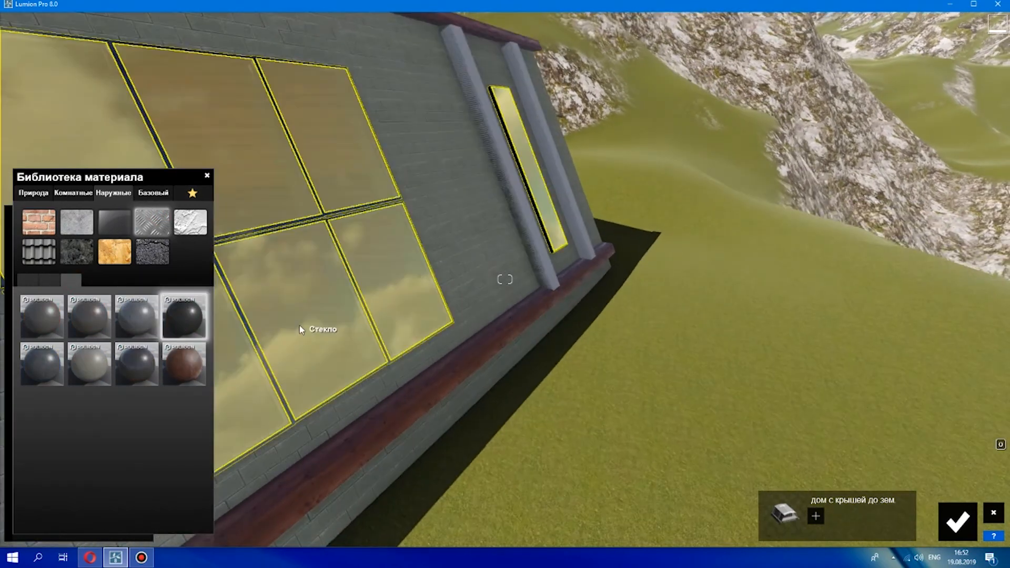
Change the side window frames to a dark brown exterior wood
left_click(113, 251)
left_click(49, 280)
left_click(442, 345)
scroll(442, 346, "up", 3)
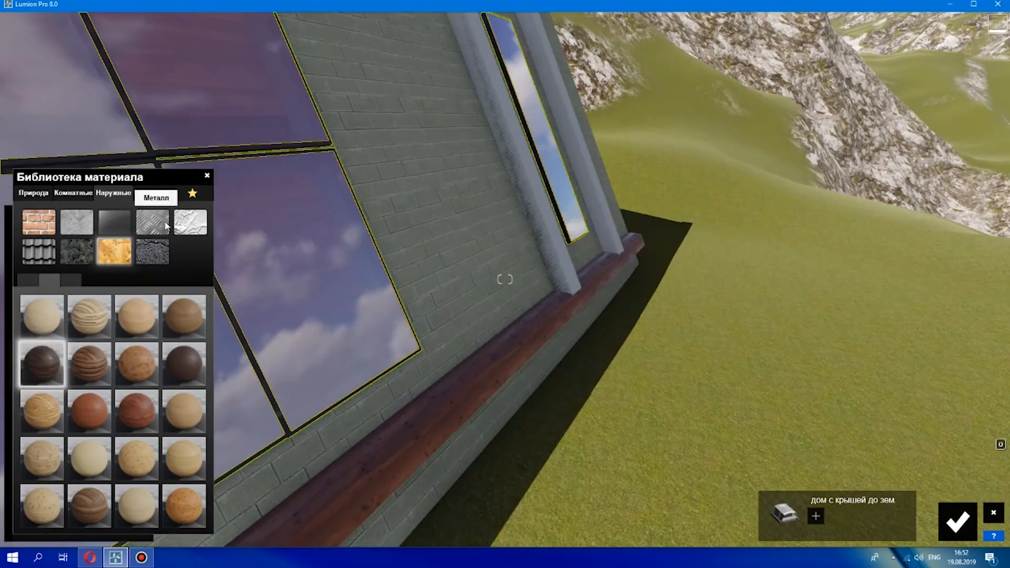
left_click(208, 176)
scroll(316, 246, "down", 10)
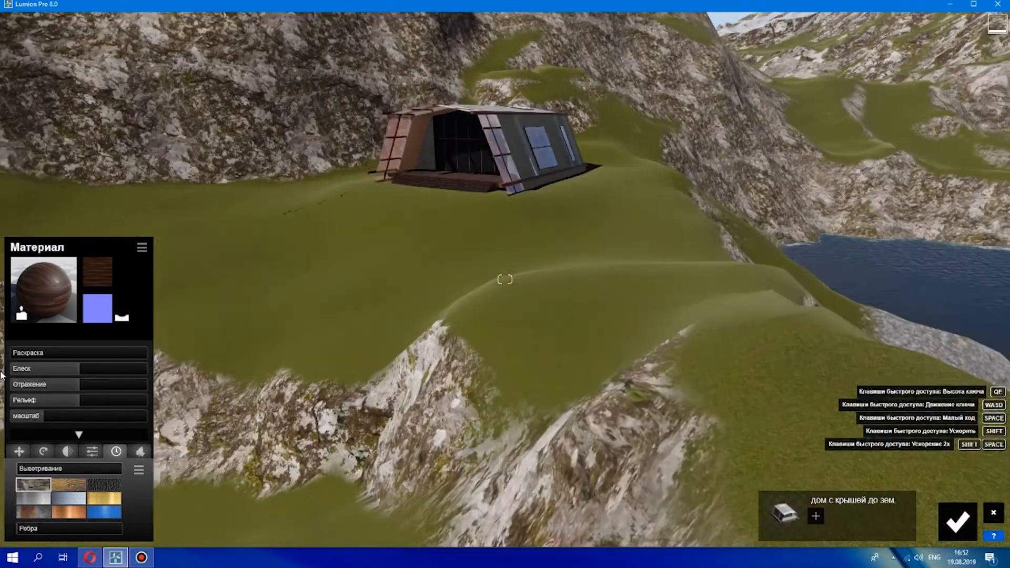
Make the large front glazing behind the terrace basic Glass and lower its transparency slightly
scroll(451, 218, "up", 6)
left_click(471, 193)
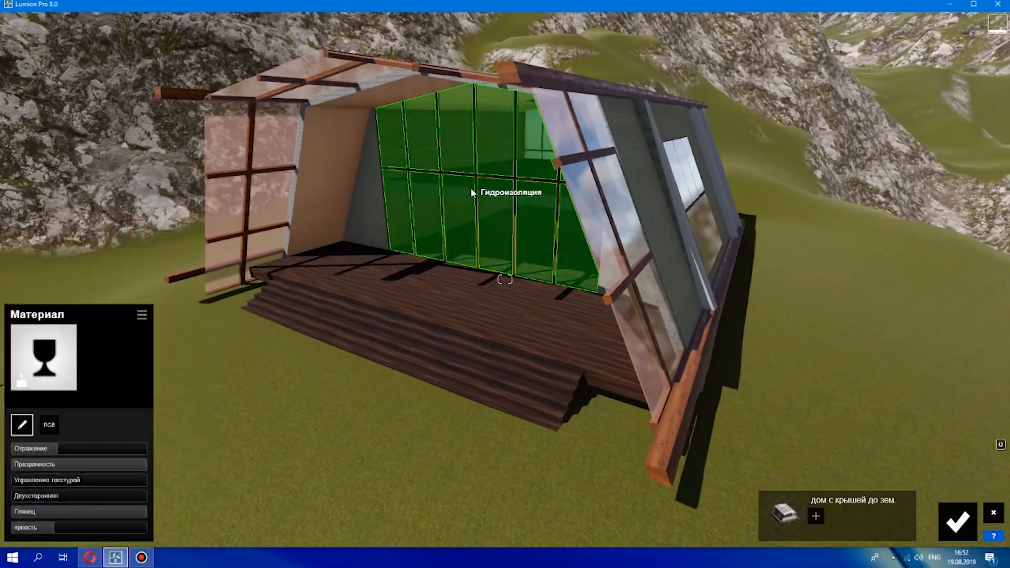
scroll(568, 246, "up", 3)
right_click_drag(568, 242, 822, 327)
left_click(135, 464)
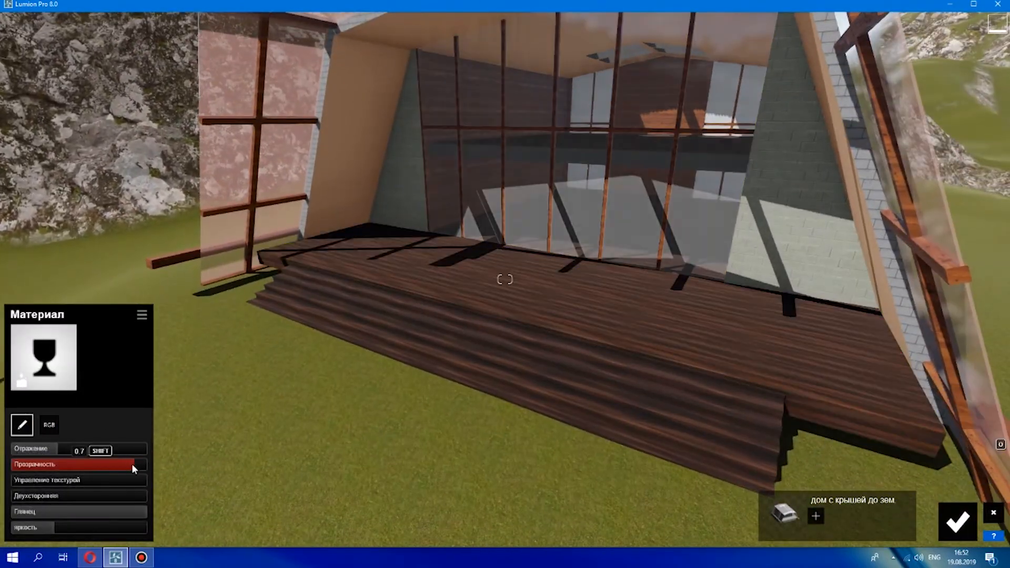
Tint the front glazing a soft reddish brown and increase its reflection to about half
left_click(49, 425)
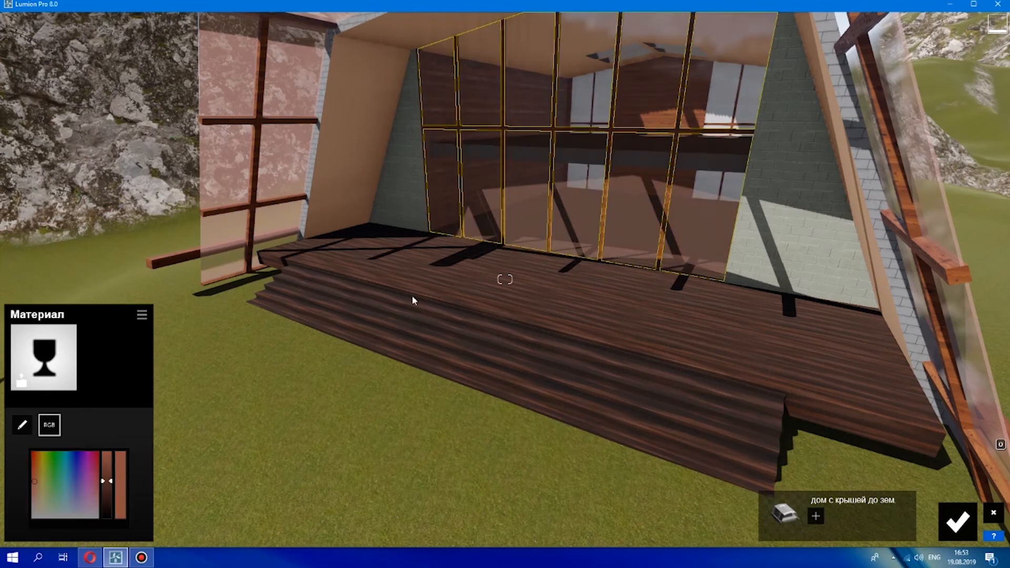
scroll(406, 322, "up", 2)
left_click(37, 461)
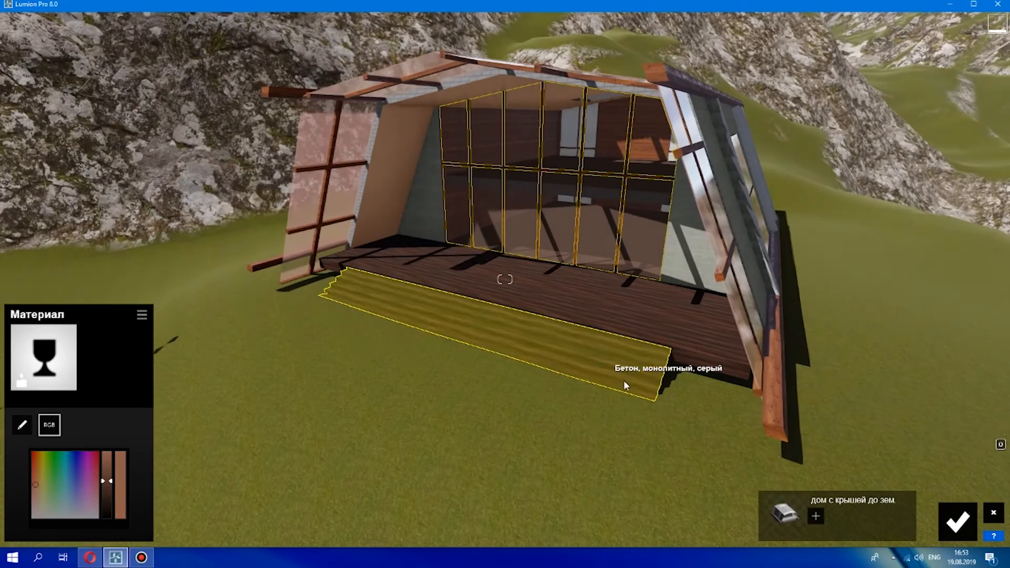
left_click(21, 424)
left_click_drag(55, 452, 79, 451)
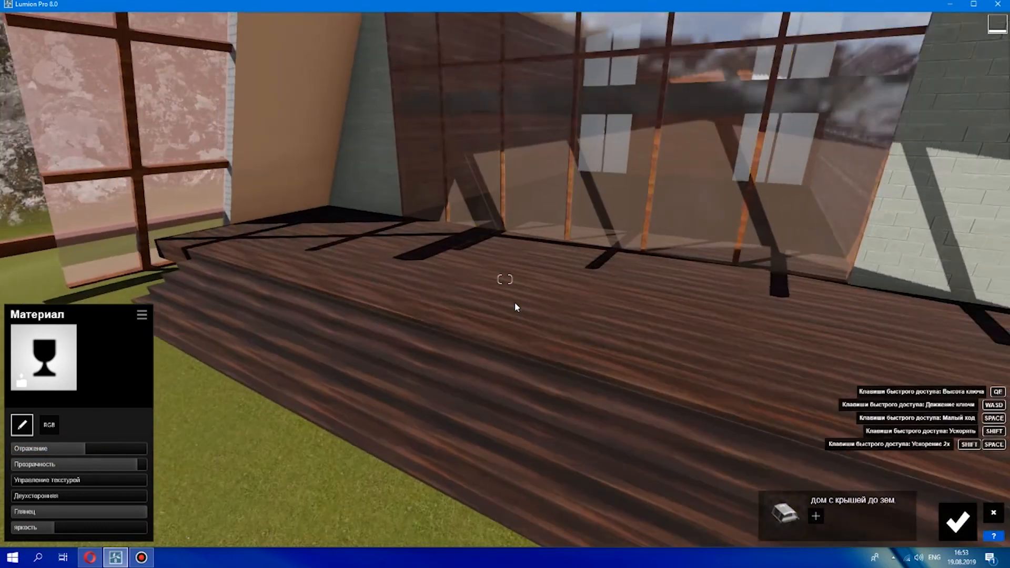
Apply the exterior wood Wood 019 1024 to the terrace's inner side walls and ceiling
left_click(333, 169)
left_click(112, 193)
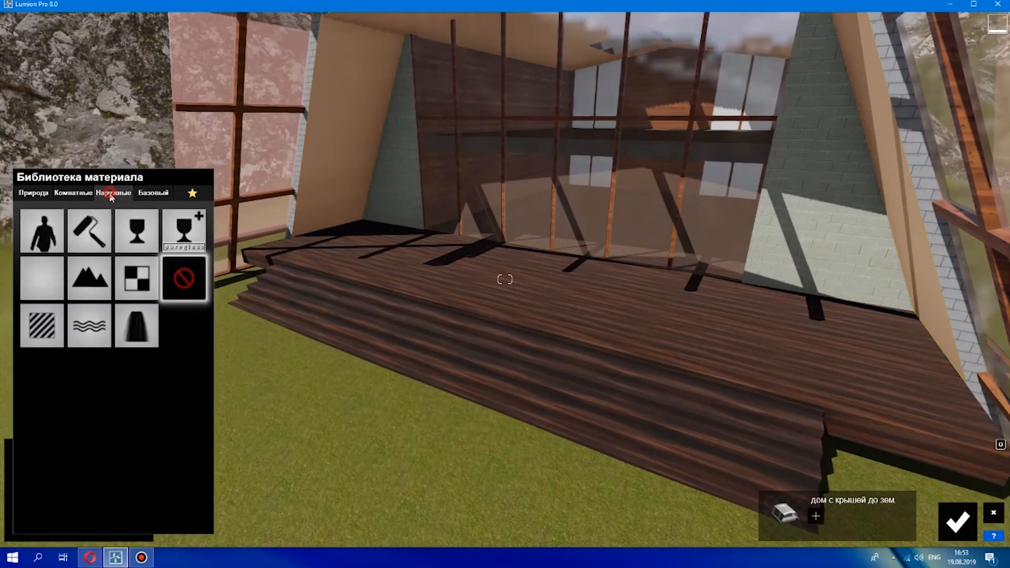
left_click(43, 361)
key("w")
key("s")
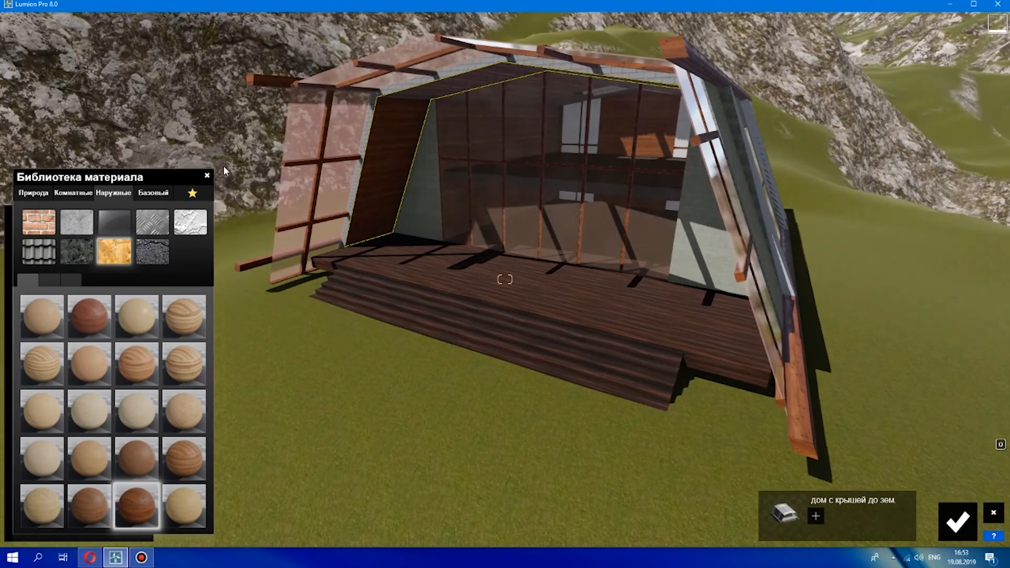
left_click(207, 176)
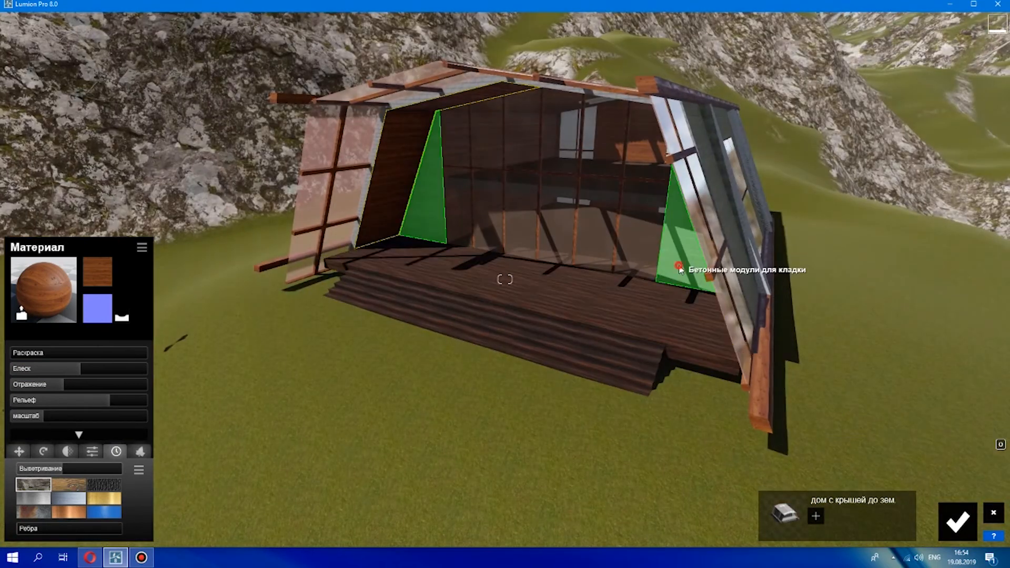
Try the exterior stones Polii CityStreet Sidewalk 012 2k and Polii Cobblestone 13 3k on the triangular walls beside the front glazing
left_click(674, 266)
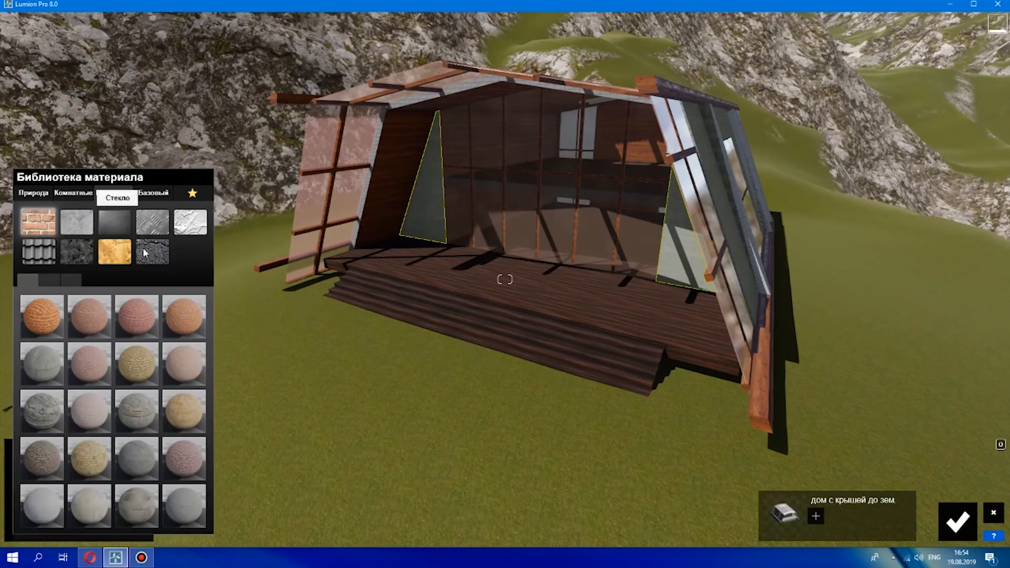
left_click(67, 243)
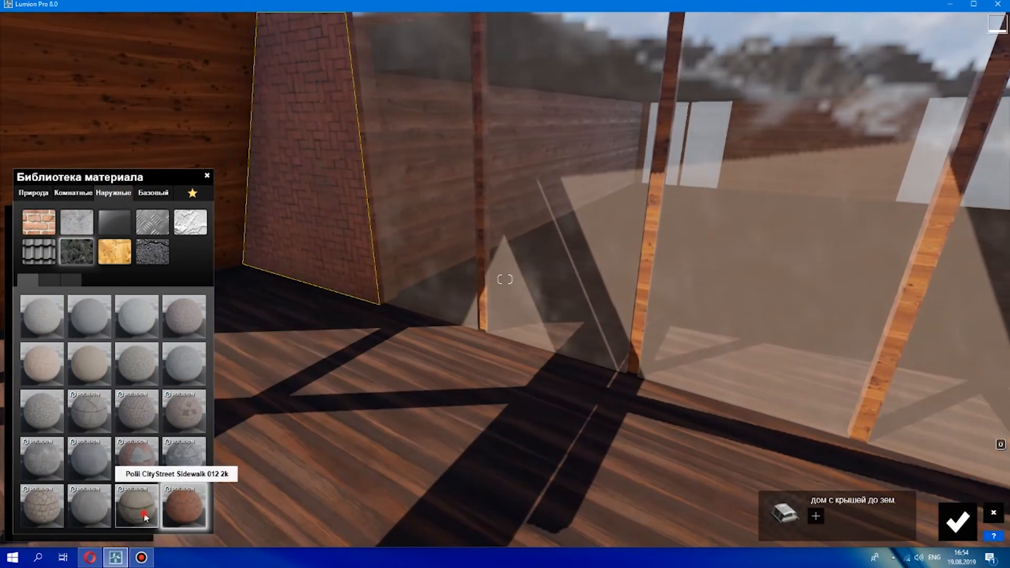
left_click(143, 511)
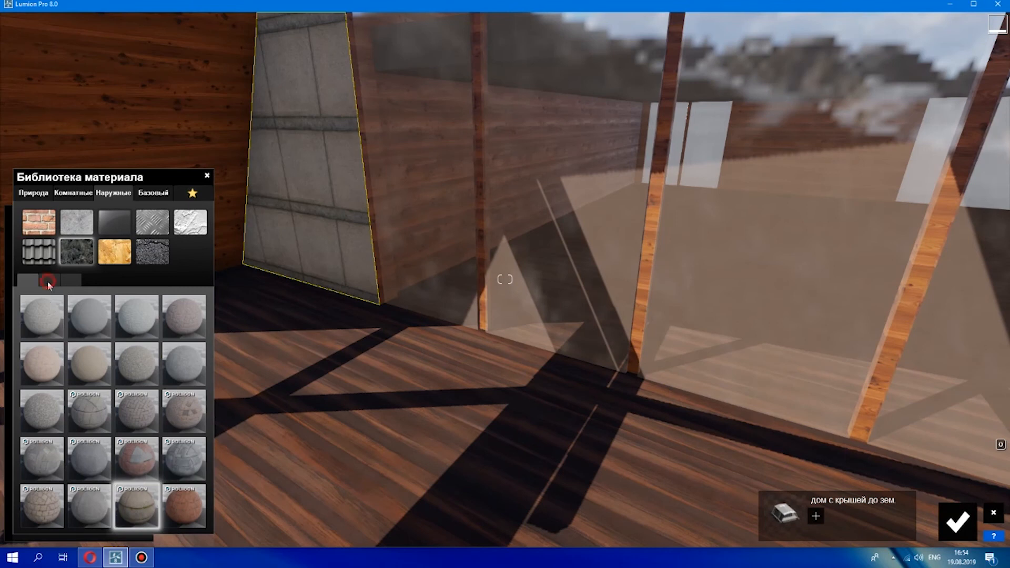
left_click(47, 280)
left_click(180, 318)
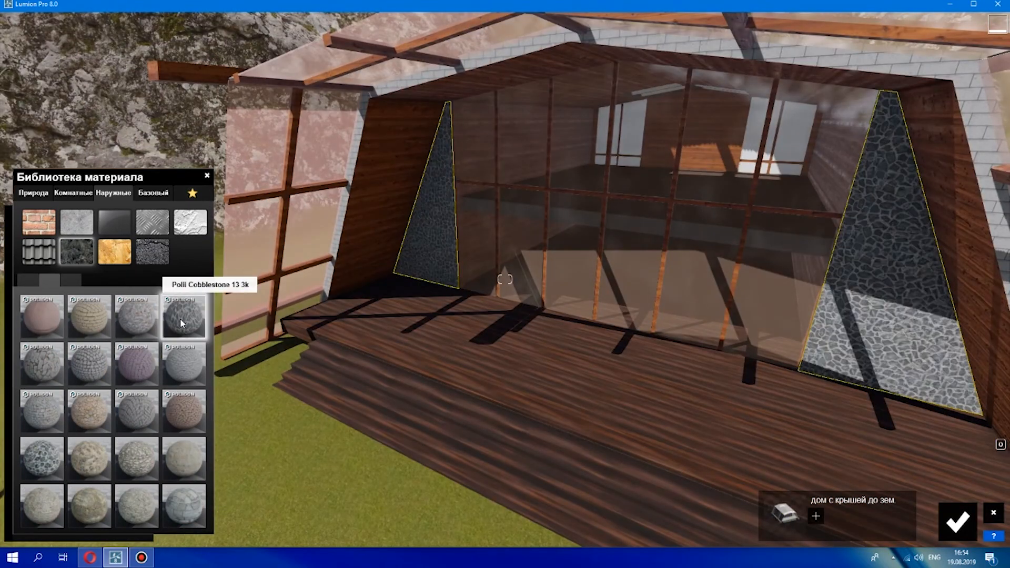
Try several more exterior stone materials on the triangular walls beside the front glazing
left_click(97, 421)
left_click(52, 458)
left_click(88, 466)
key("s")
left_click(138, 461)
left_click(82, 511)
key("w")
left_click(55, 511)
key("s")
middle_click_drag(407, 434, 475, 340)
right_click_drag(505, 279, 647, 279)
left_click(70, 279)
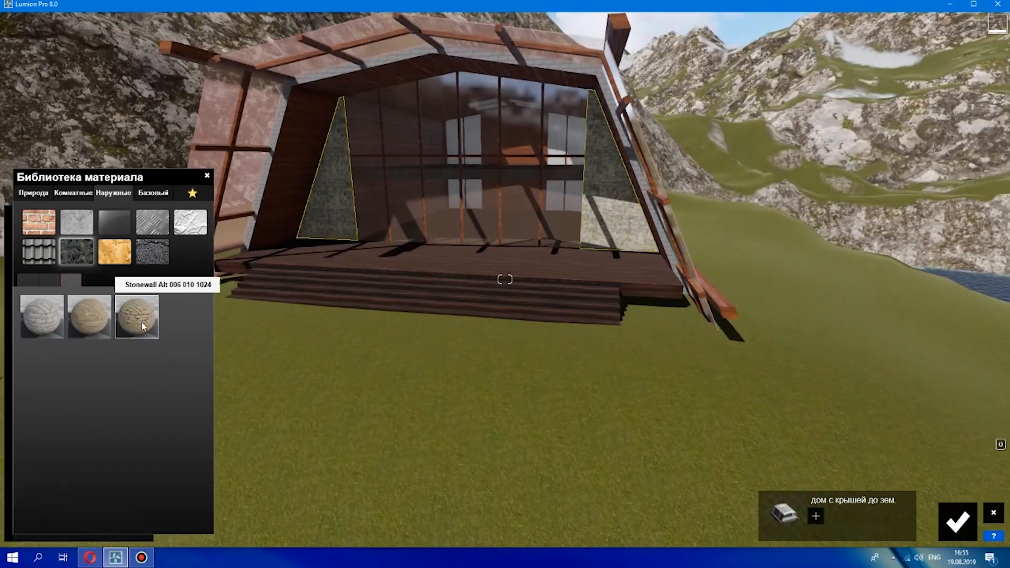
left_click(138, 320)
left_click(91, 319)
left_click(52, 323)
Try exterior bricks on the triangular walls, including orange brick, Bricks 018 1024 and a dark Poliigon brick
left_click(33, 284)
left_click(41, 316)
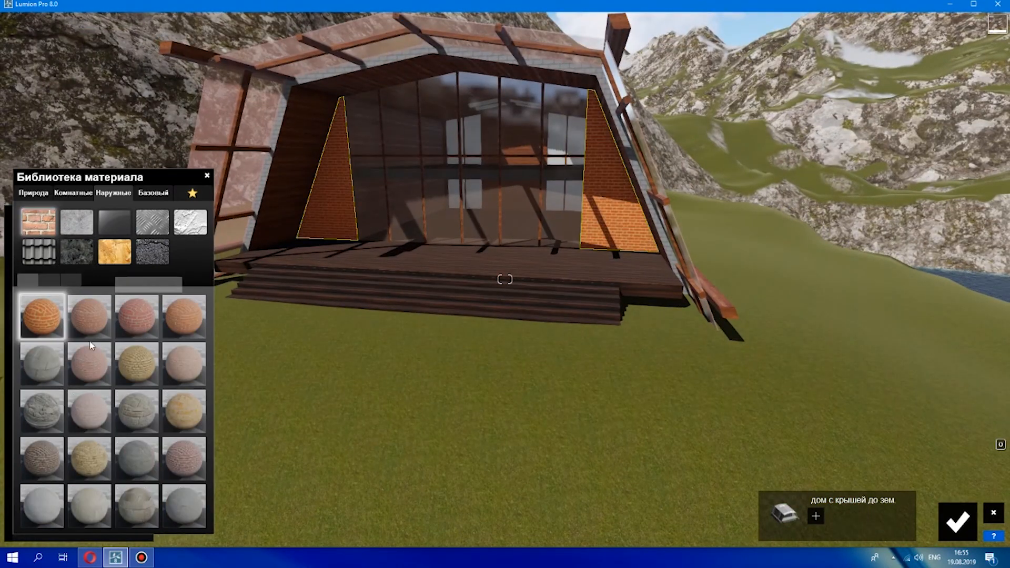
left_click(41, 410)
scroll(504, 260, "up", 2)
left_click(184, 457)
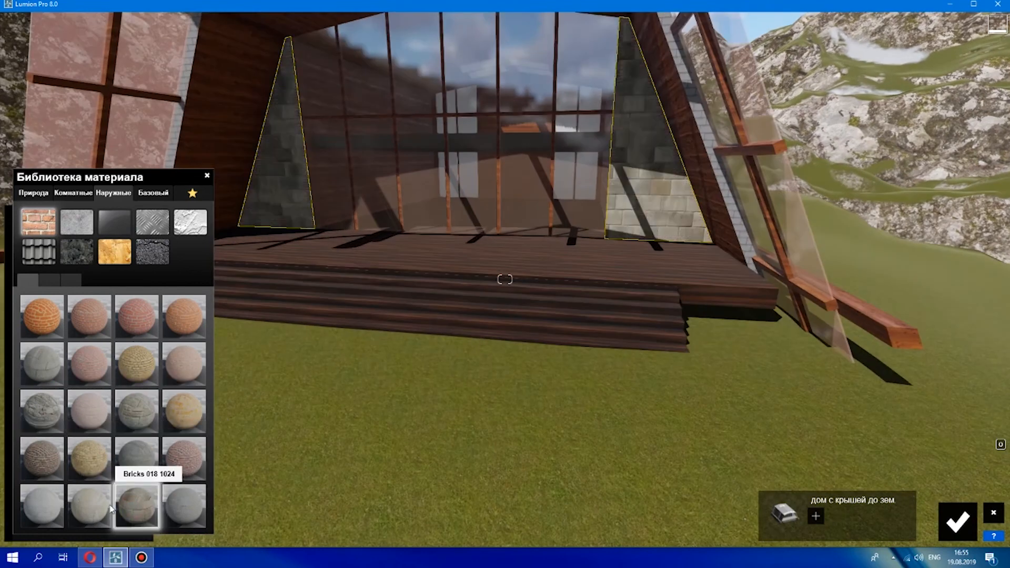
key("s")
left_click(52, 282)
left_click(143, 506)
scroll(425, 251, "down", 3)
left_click(42, 507)
scroll(574, 147, "up", 3)
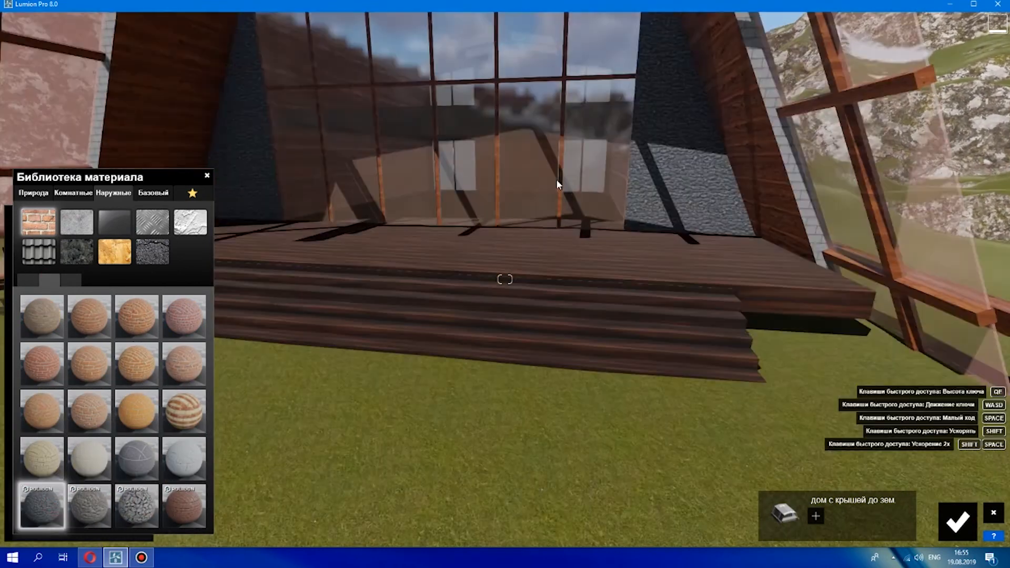
Compare the last Poliigon bricks on the triangular walls and apply the dark grey layered one
scroll(484, 202, "down", 3)
left_click(70, 279)
left_click(42, 364)
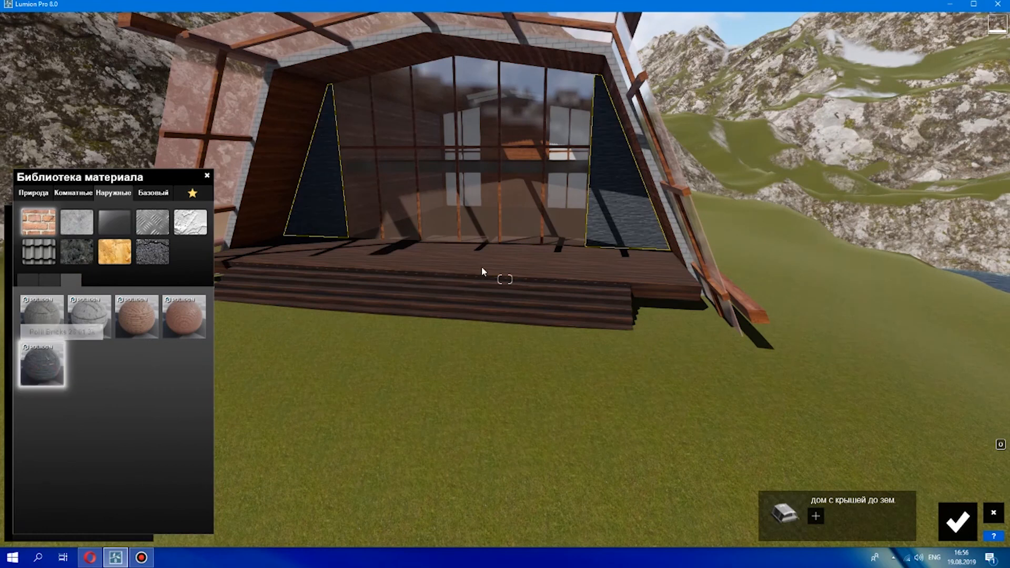
scroll(612, 280, "up", 3)
left_click(136, 316)
key("s")
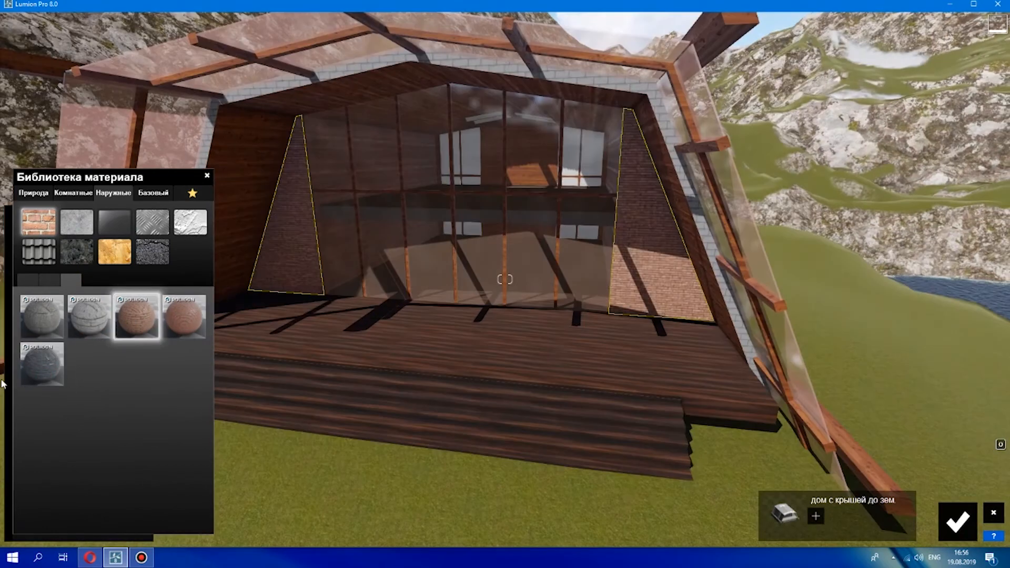
left_click(42, 364)
scroll(60, 367, "up", 3)
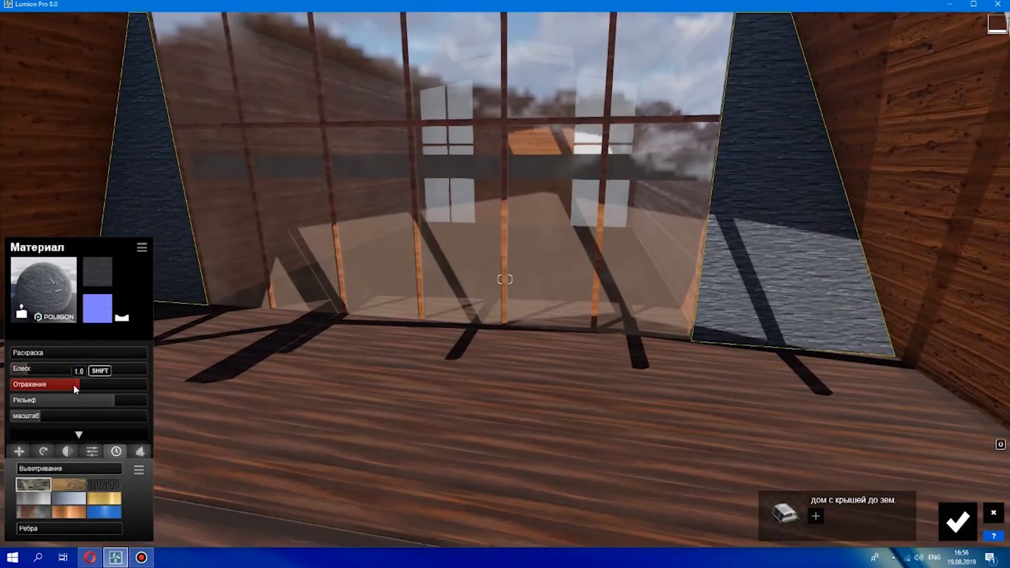
Set the relief of the triangular walls' dark brick to 2.0, lower its reflection and adjust its scale
left_click(46, 385)
left_click(45, 415)
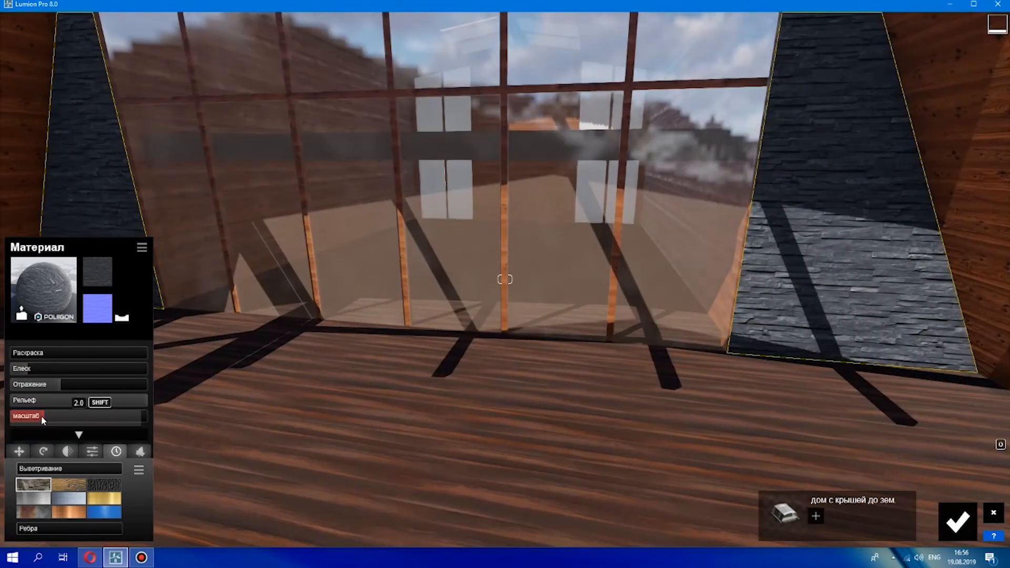
left_click_drag(41, 417, 44, 418)
scroll(396, 387, "down", 5)
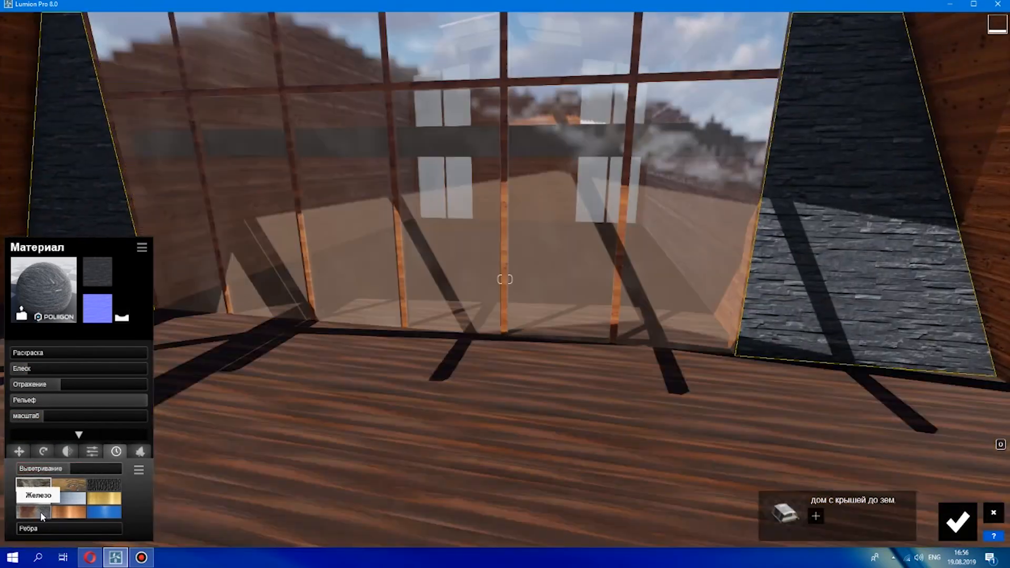
Set the dark brick's flicker reduction to -16.0 cm and switch its texture alpha away from object clipping
left_click(92, 451)
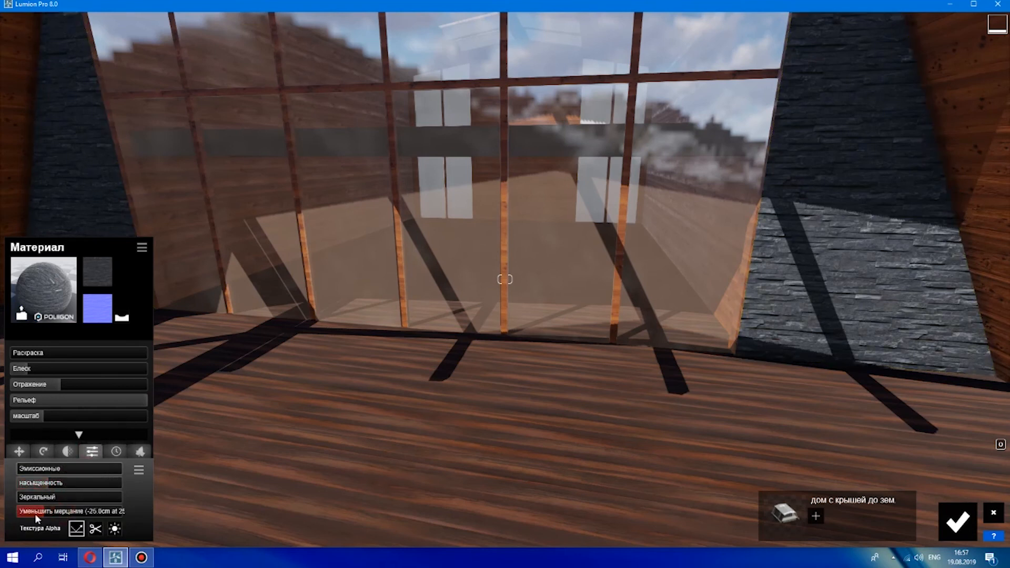
left_click_drag(27, 469, 5, 477)
scroll(260, 456, "down", 3)
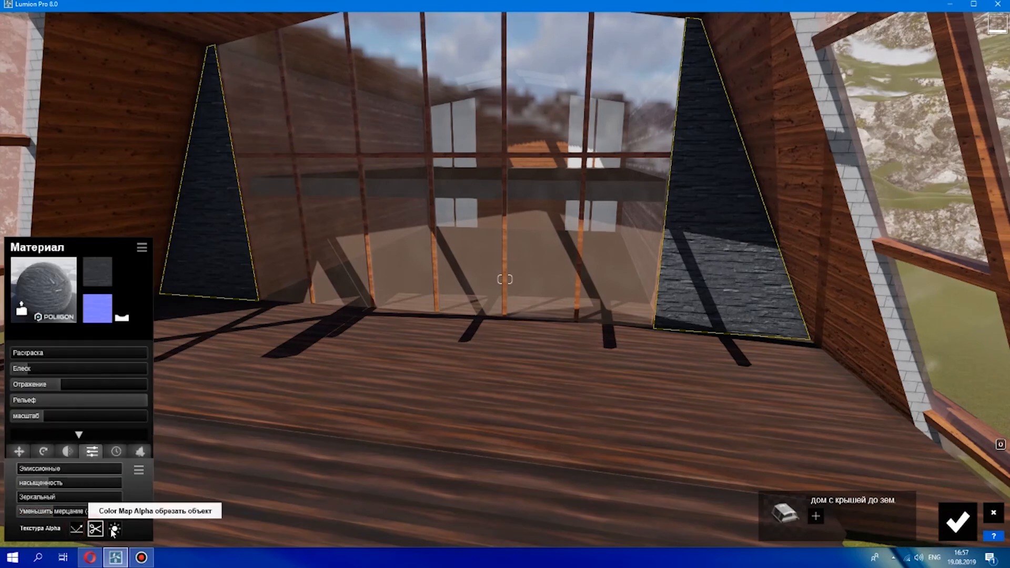
left_click(78, 529)
scroll(567, 369, "down", 5)
scroll(567, 370, "up", 2)
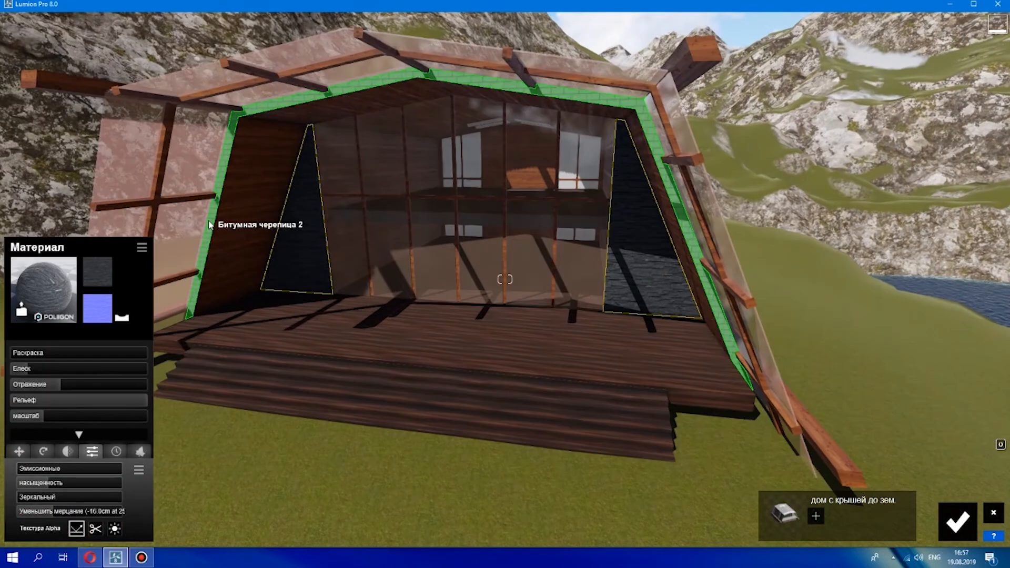
Apply the dark grey Poliigon brick to the edge around the terrace opening, with relief 2.0 and lower gloss and reflection
left_click(210, 226)
scroll(584, 226, "down", 4)
scroll(579, 165, "up", 3)
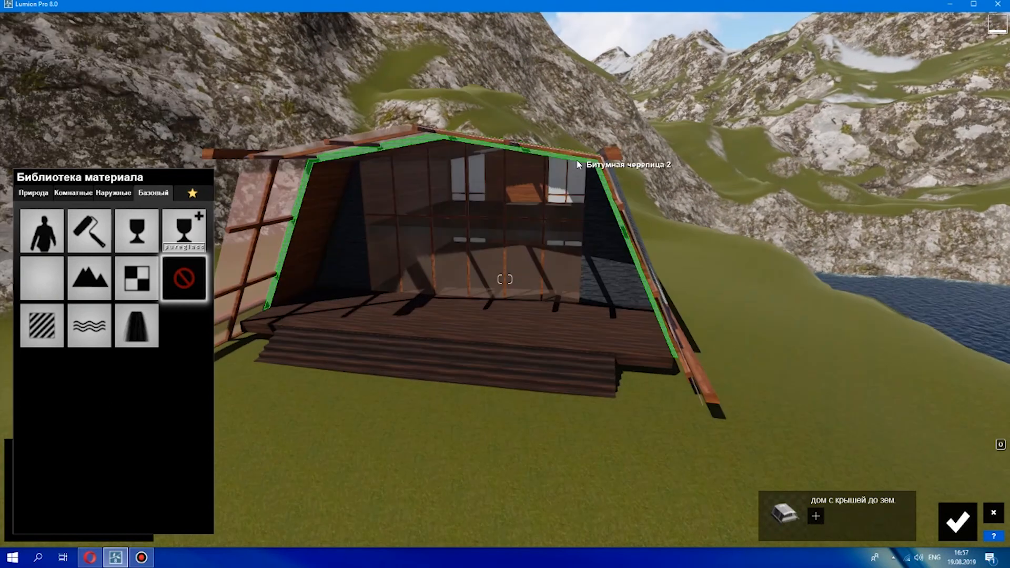
left_click(113, 192)
left_click(70, 279)
left_click(43, 364)
scroll(698, 235, "up", 4)
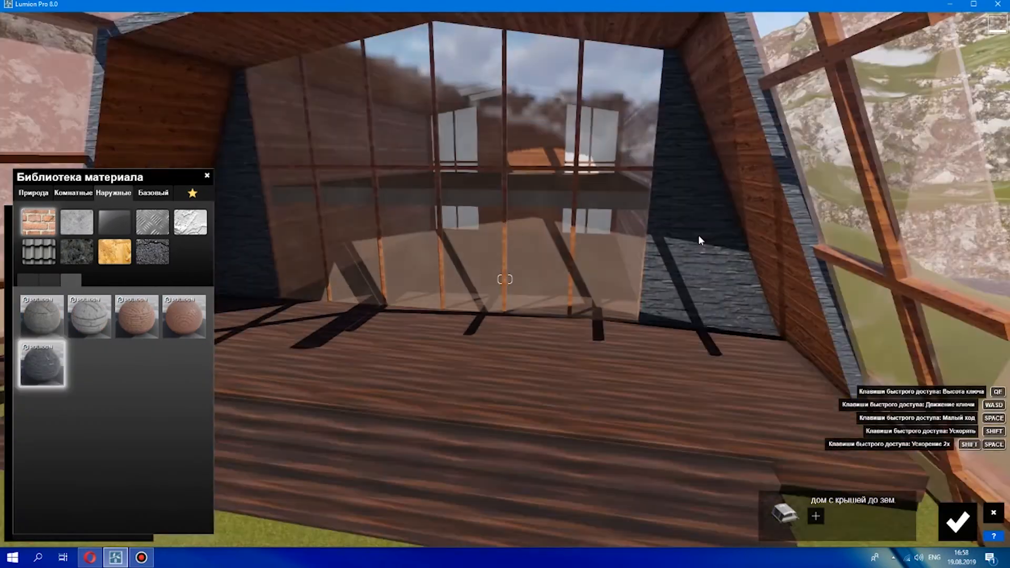
left_click(207, 176)
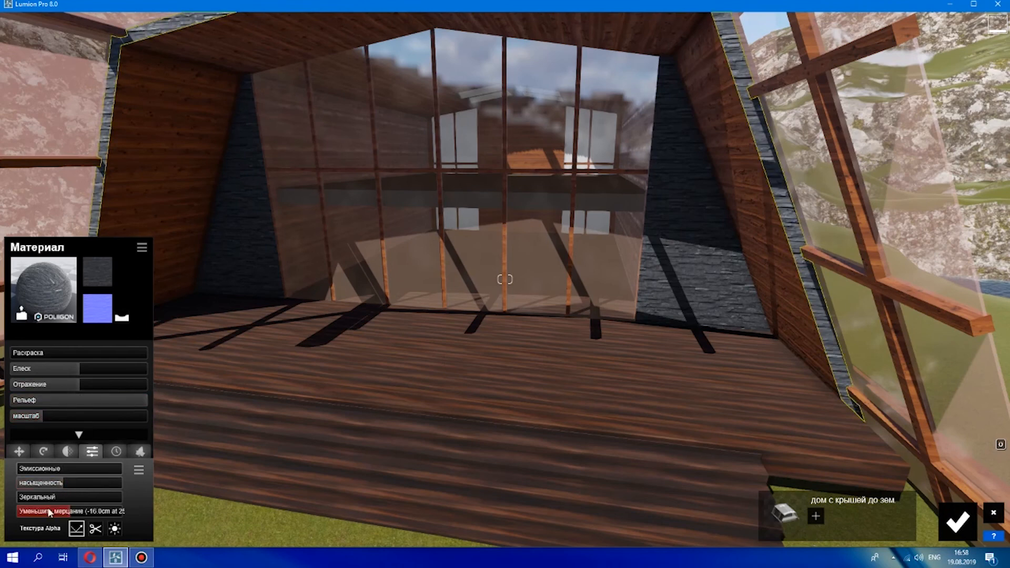
scroll(418, 293, "down", 5)
Apply a reddish-brown exterior wood matching the beams to the sloping posts on the house's side wall
key("d")
right_click_drag(418, 293, 401, 267)
scroll(421, 292, "up", 3)
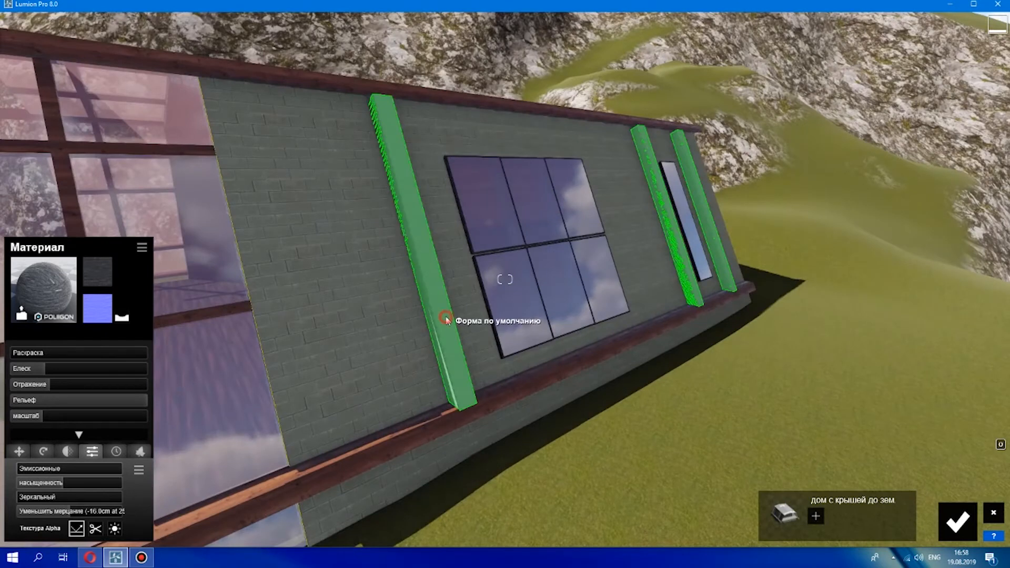
left_click(445, 316)
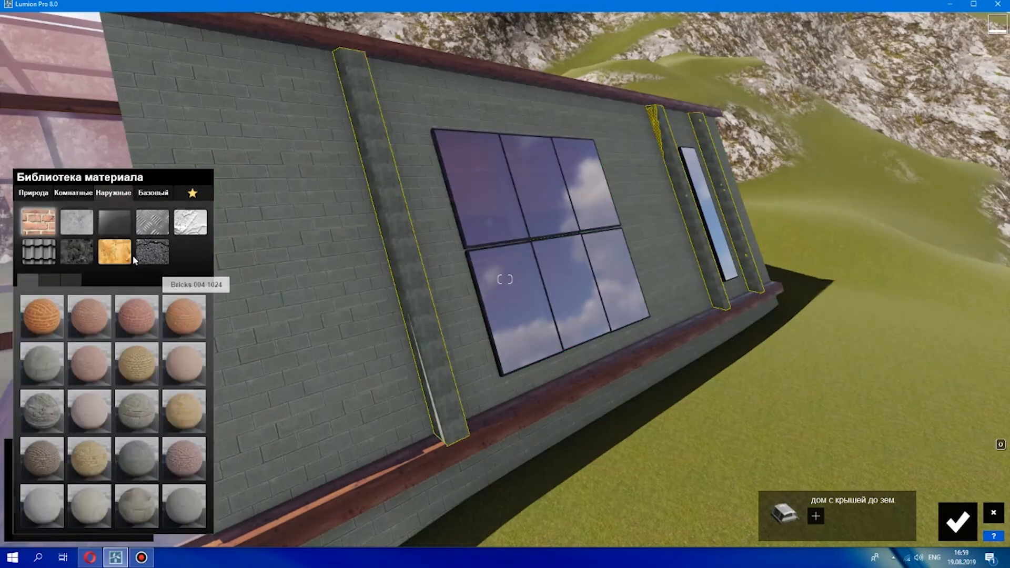
left_click(114, 251)
left_click(42, 316)
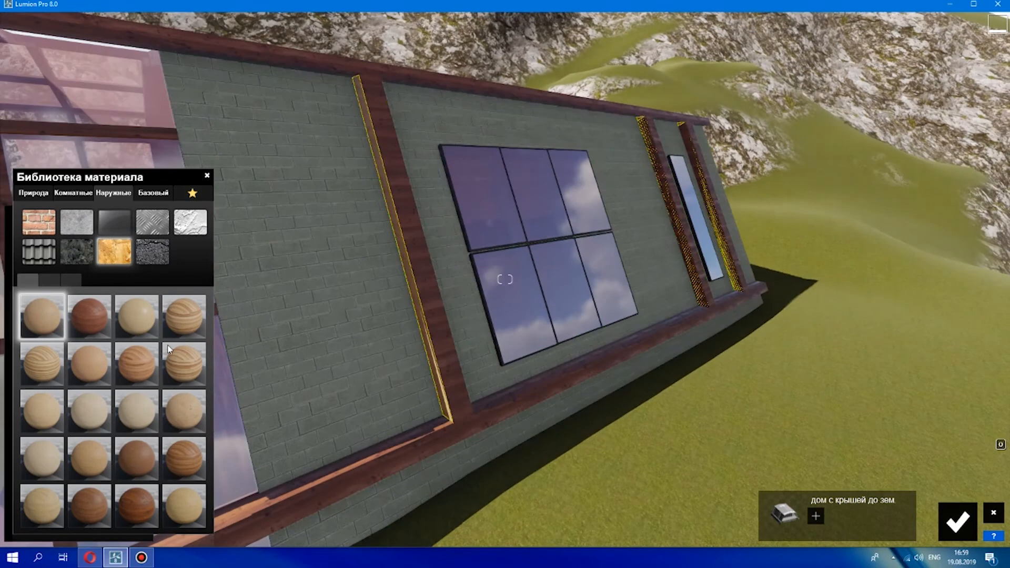
left_click(136, 505)
Try the exterior wood Wood 026 1024 on the side posts and go back to the reddish-brown wood
left_click(39, 295)
left_click(50, 280)
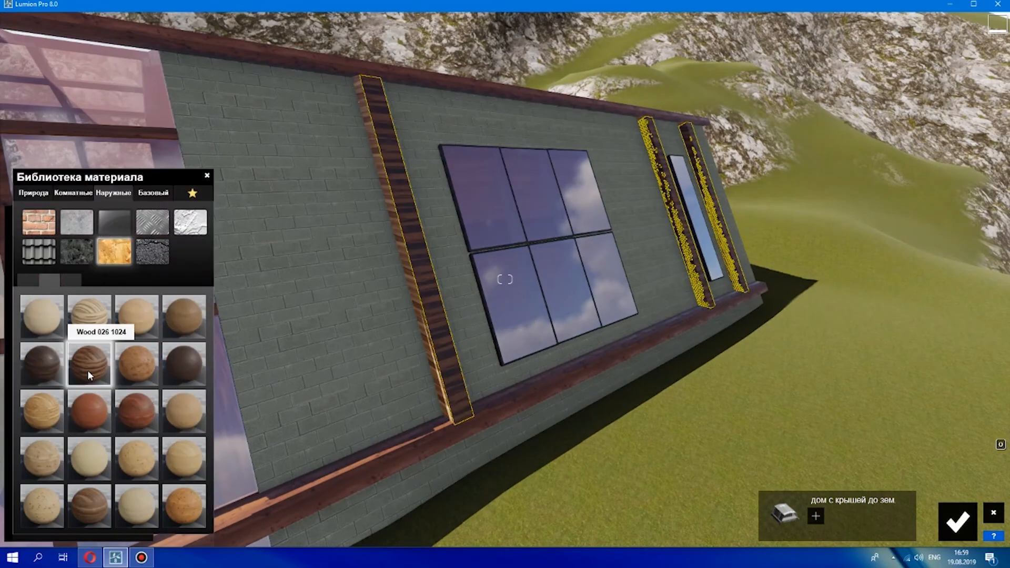
left_click(28, 280)
left_click(442, 405)
left_click(46, 288)
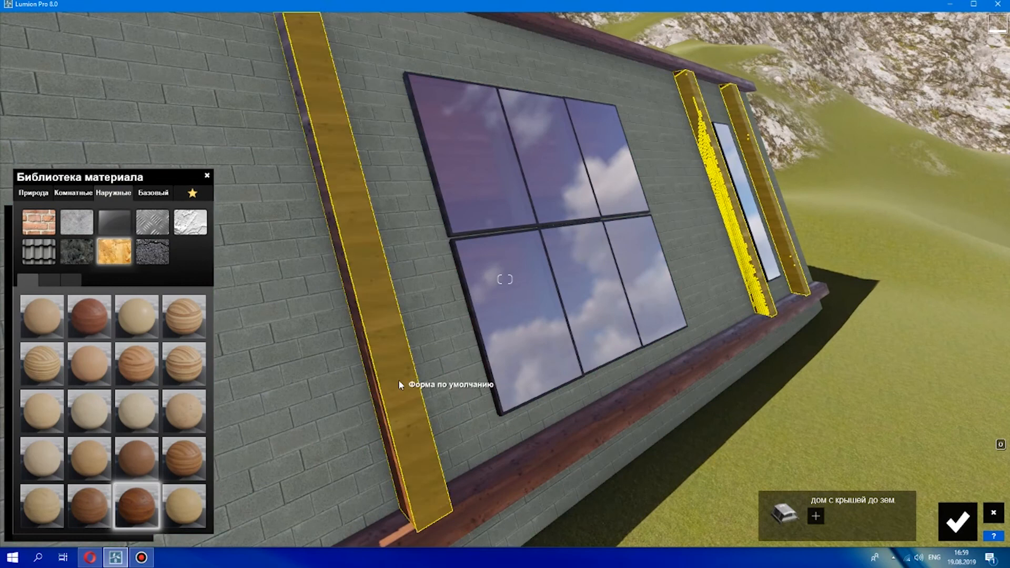
Rotate the side posts' wood texture so its grain runs lengthwise, and lower its gloss and reflection
left_click(399, 380)
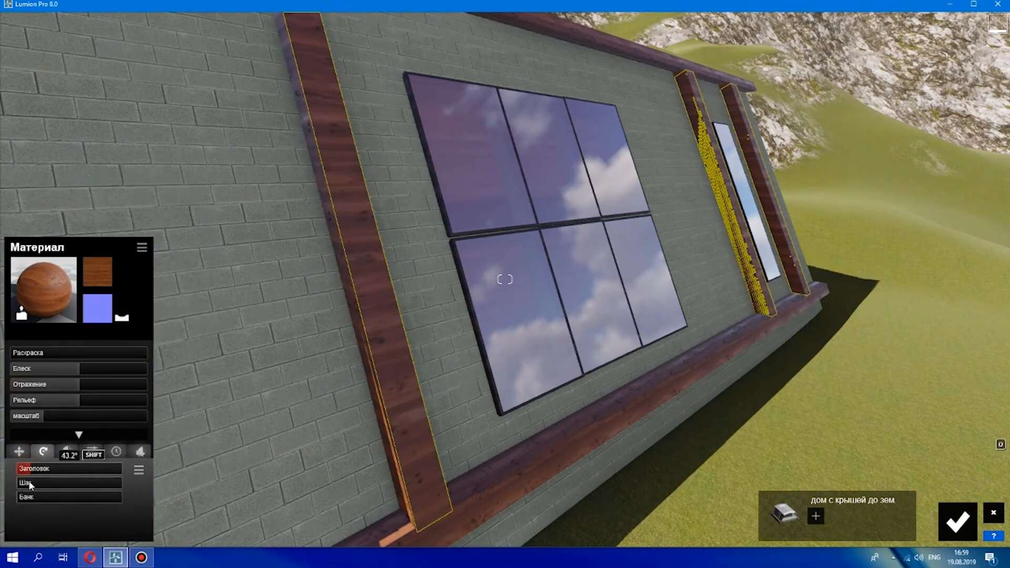
left_click_drag(43, 488, 44, 488)
scroll(202, 443, "down", 1)
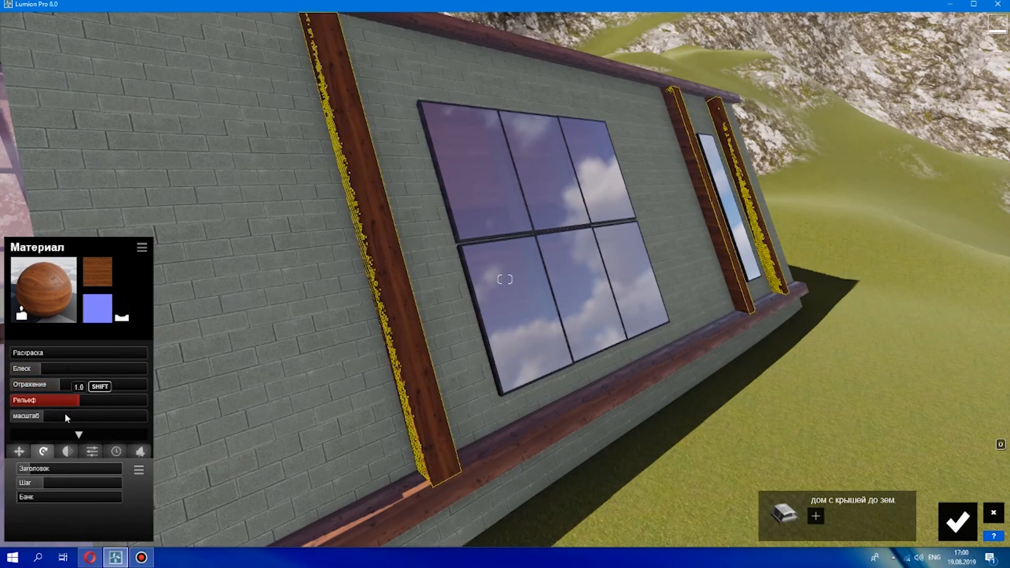
left_click(71, 385)
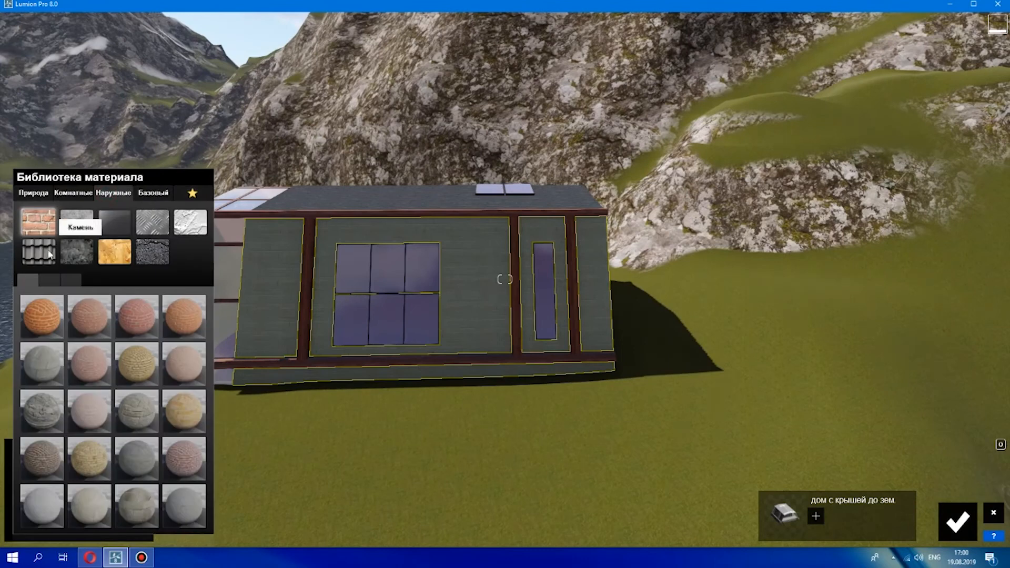
Try a red paving stone, Polii Roof TilesClay 002 2k, wooden shingles and dark roof tiles on the side walls
left_click(76, 251)
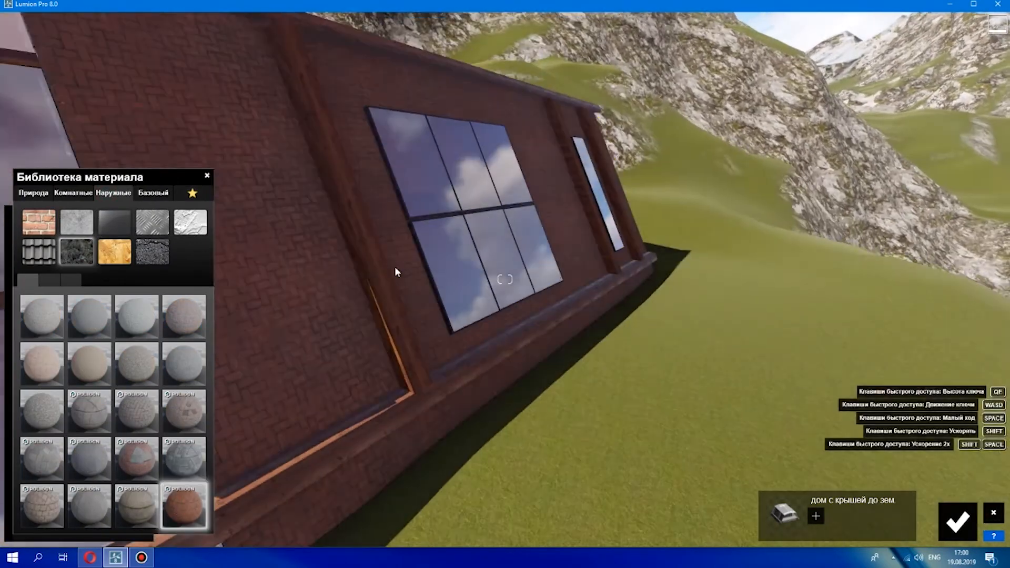
left_click(39, 251)
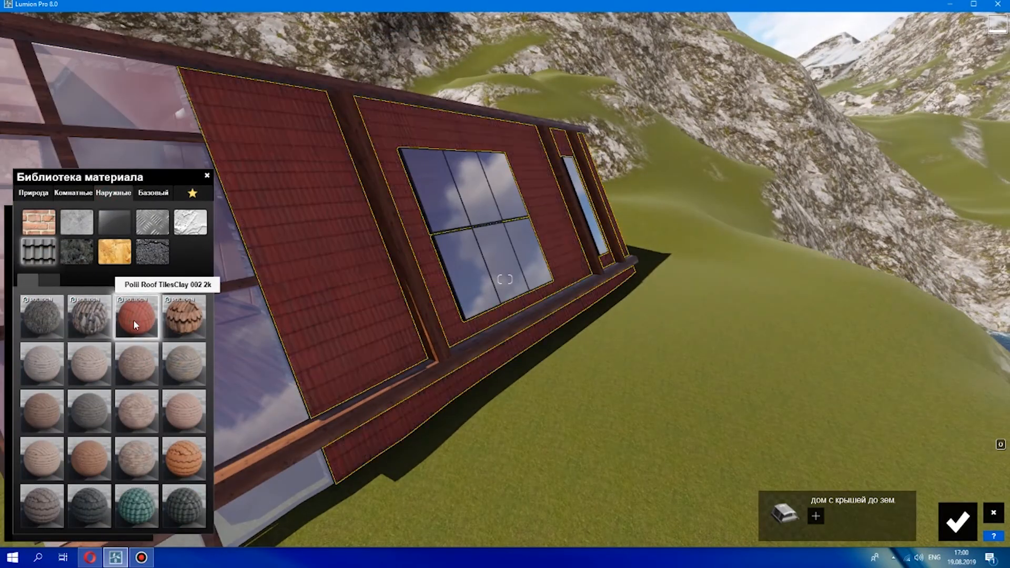
left_click(183, 316)
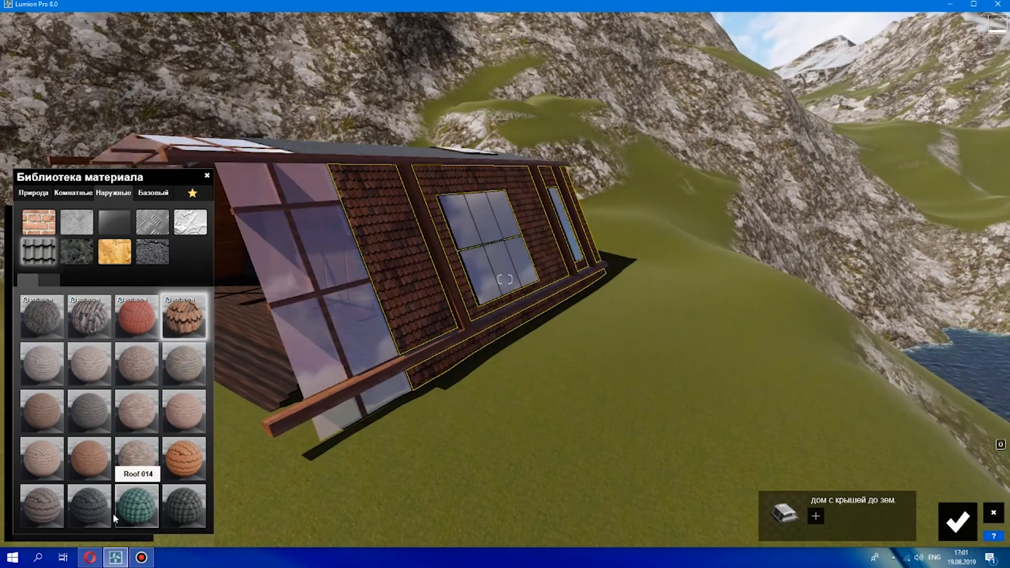
left_click(49, 281)
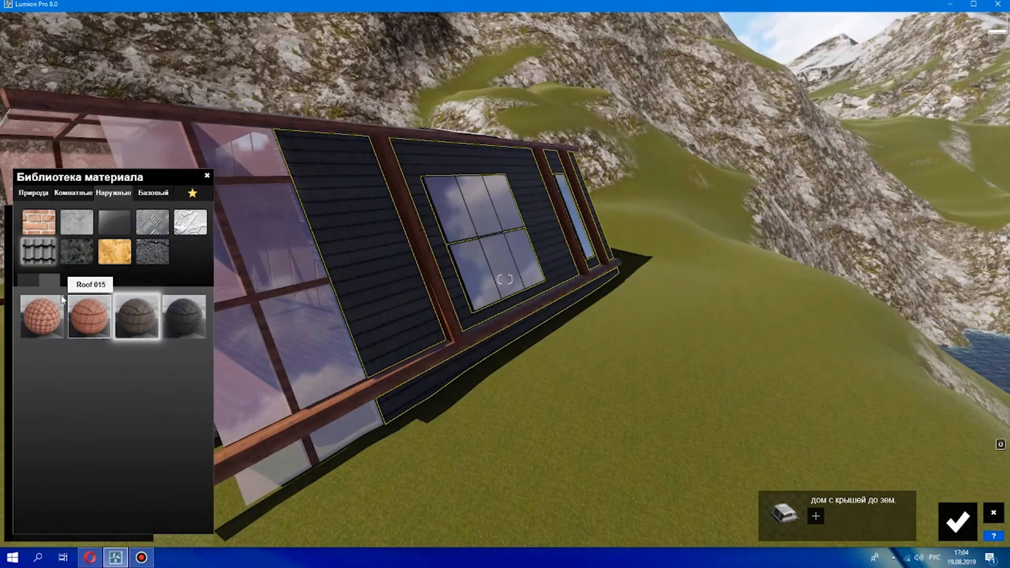
left_click(27, 279)
left_click(104, 522)
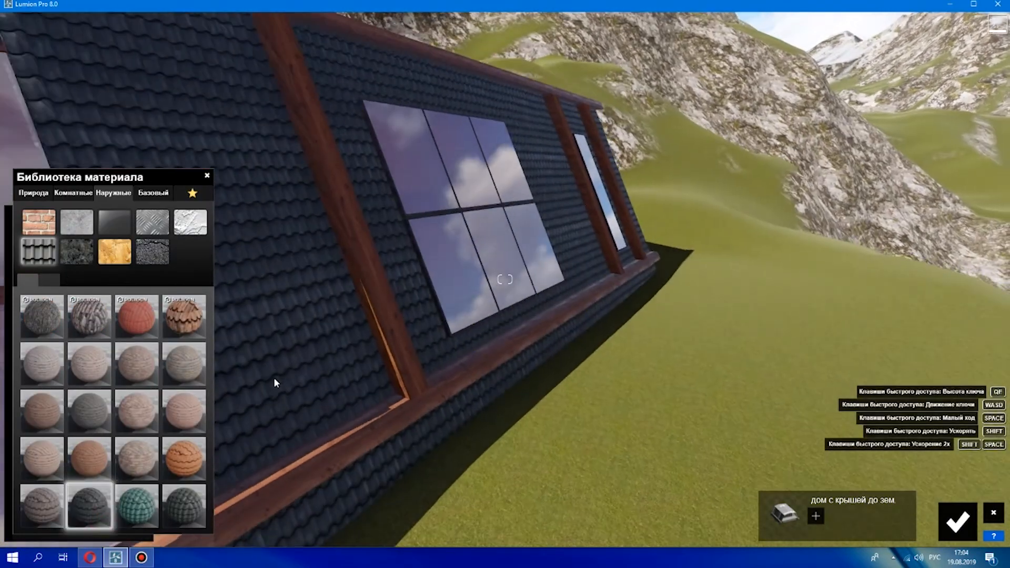
left_click(84, 381)
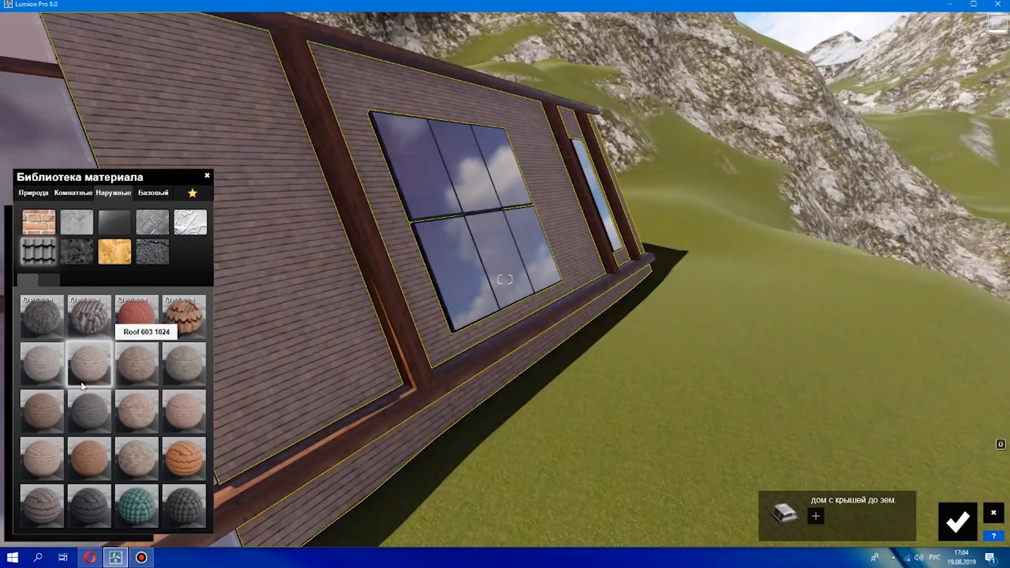
Apply the dark grey roof shingle to the side walls, lower its gloss and reflection, and slightly increase relief and scale
left_click(89, 411)
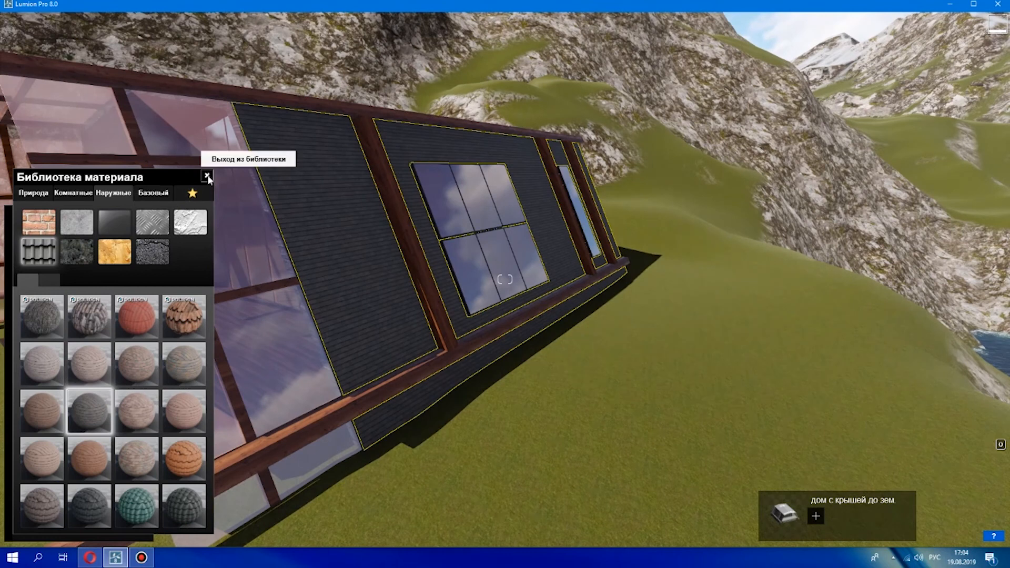
left_click(208, 177)
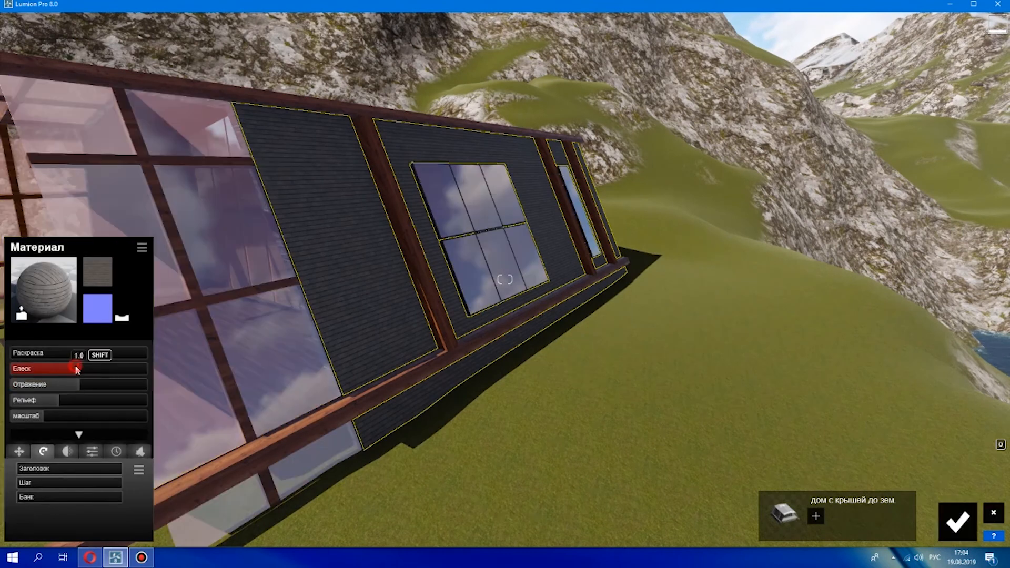
mouse_move(55, 399)
left_mouse_down()
mouse_move(88, 404)
mouse_move(47, 416)
left_mouse_up()
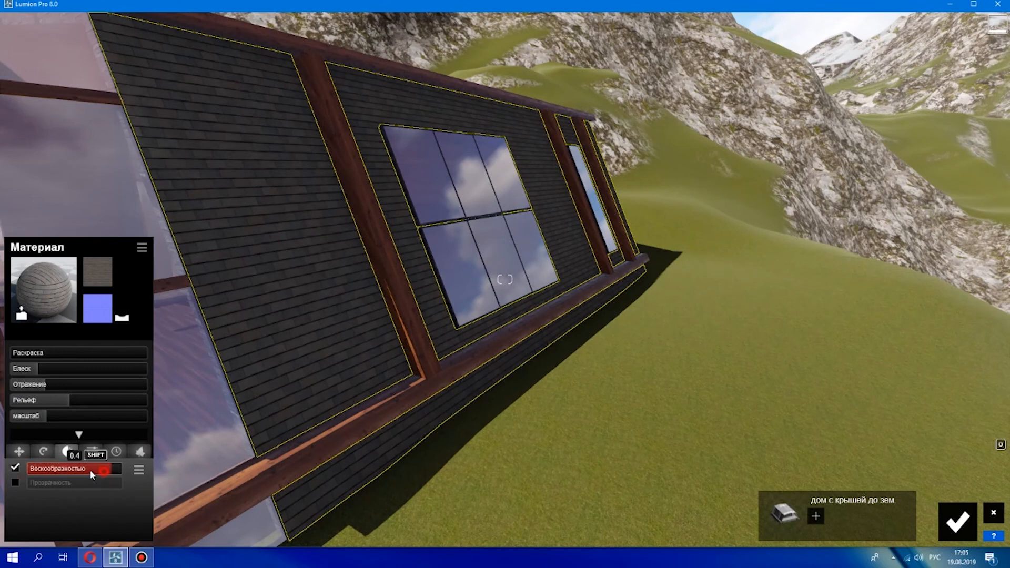
Test the waxiness of the side walls' dark shingle and give it a weathering type
left_click_drag(33, 483, 120, 489)
scroll(311, 425, "down", 1)
left_click(15, 468)
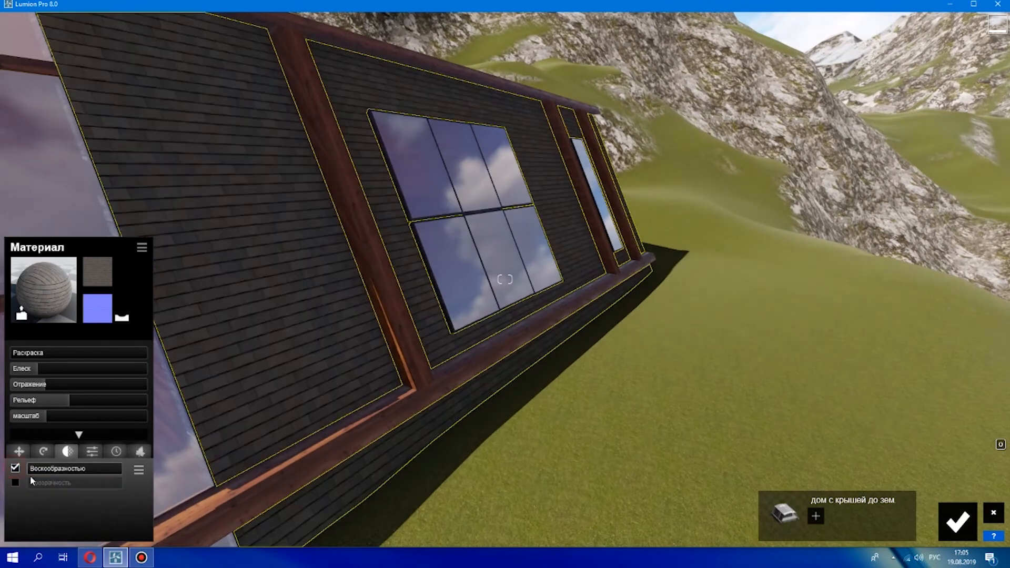
left_click(67, 451)
left_click(65, 481)
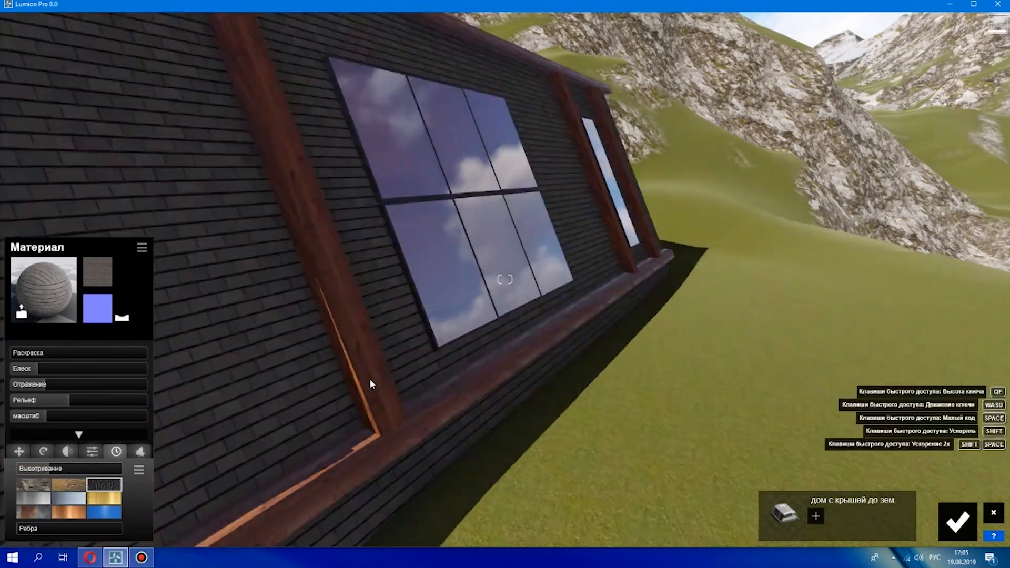
key("s")
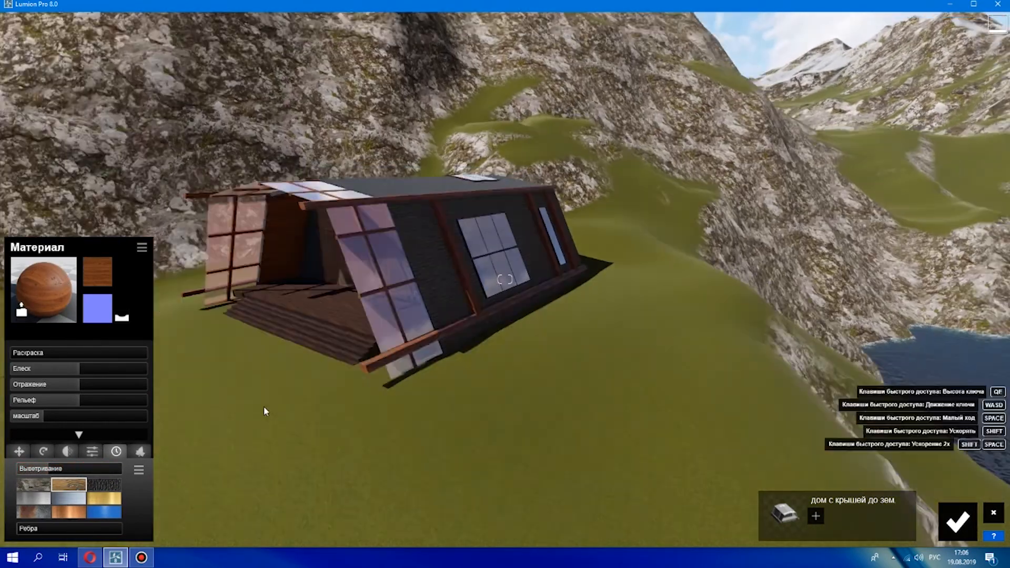
Give the terrace's dark wood the wood weathering type and apply a moderate amount of weathering
left_click(60, 489)
key("w")
key("a")
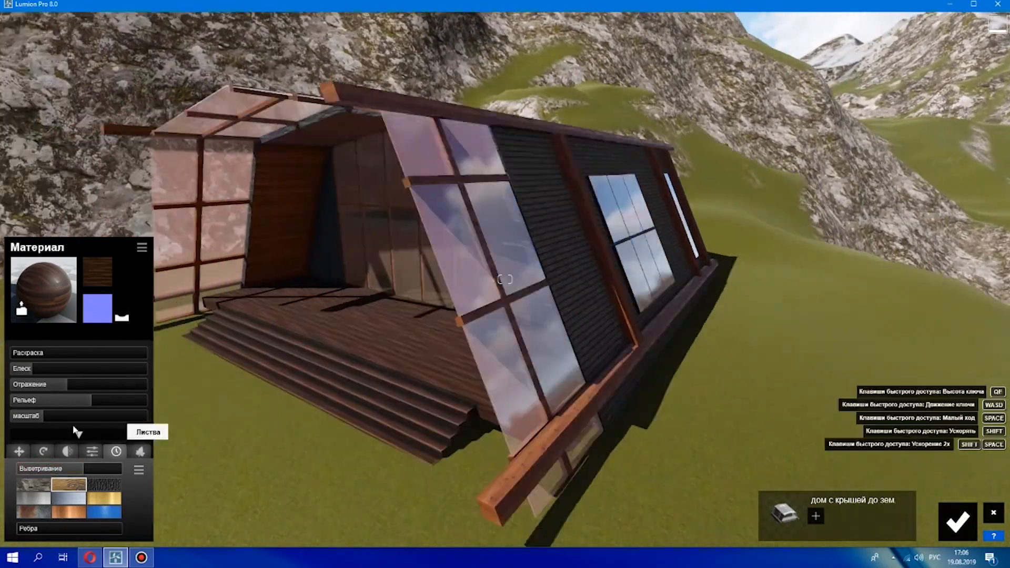
key("e")
key("q")
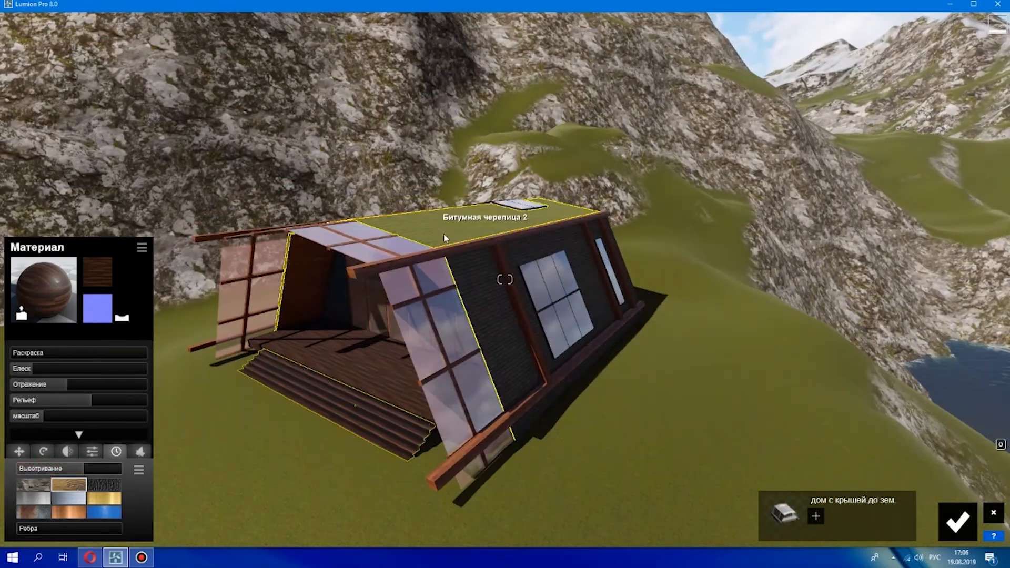
Apply a grey roof tile material from the outdoor roofing library to the house's roof
left_click(444, 234)
left_click(44, 287)
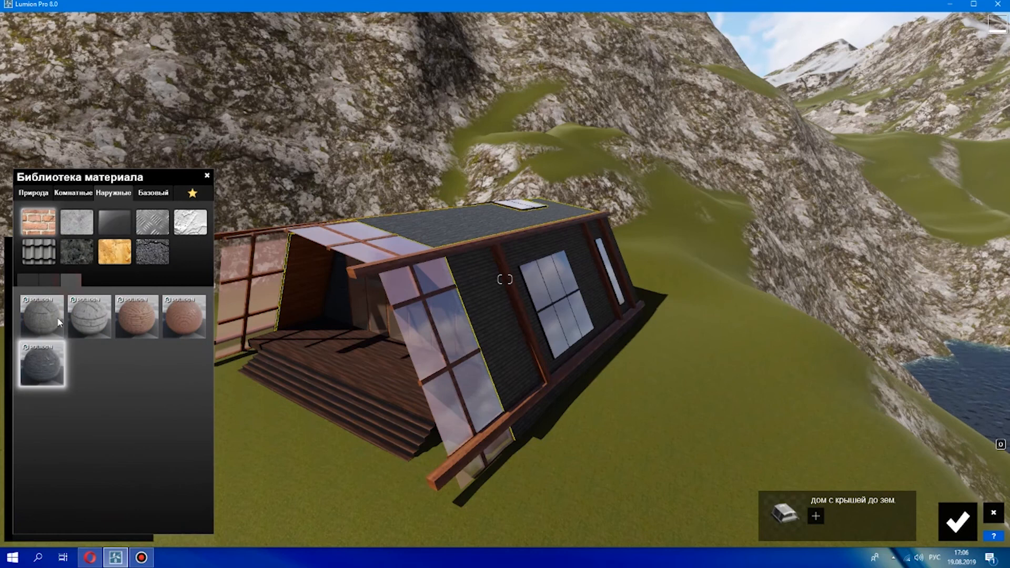
left_click(29, 276)
left_click(38, 252)
left_click(89, 411)
key("w")
key("q")
right_click_drag(456, 250, 621, 458)
key("e")
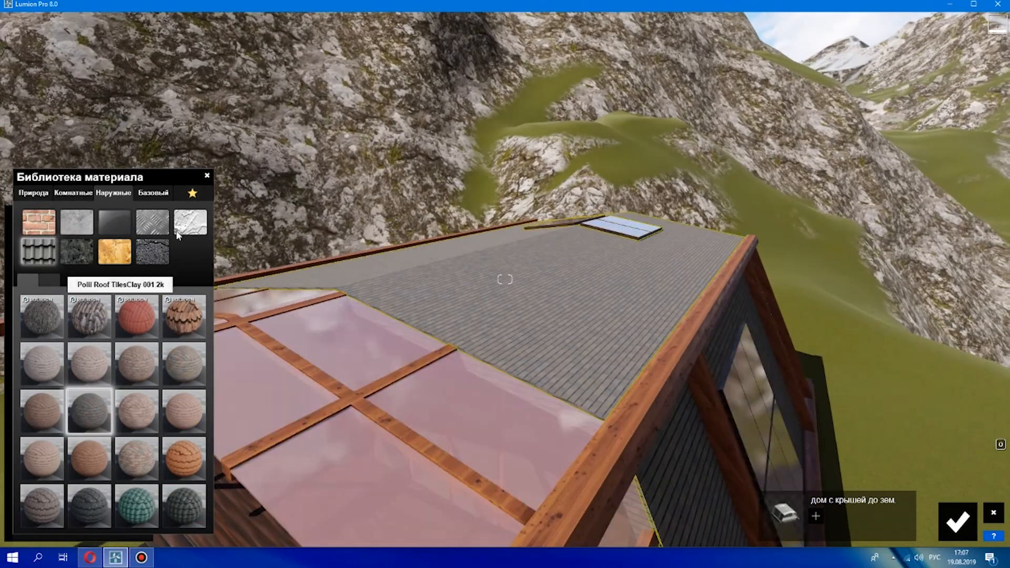
left_click(207, 175)
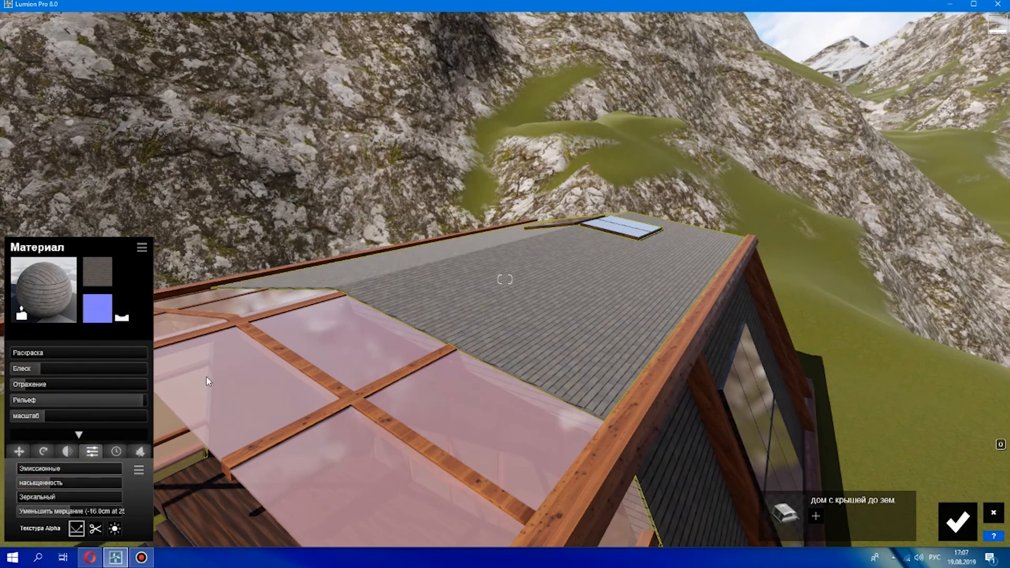
Weather the grey roof tiles with the dark stone weathering type
left_click(61, 485)
left_click_drag(59, 469, 76, 482)
left_click(100, 484)
key("w")
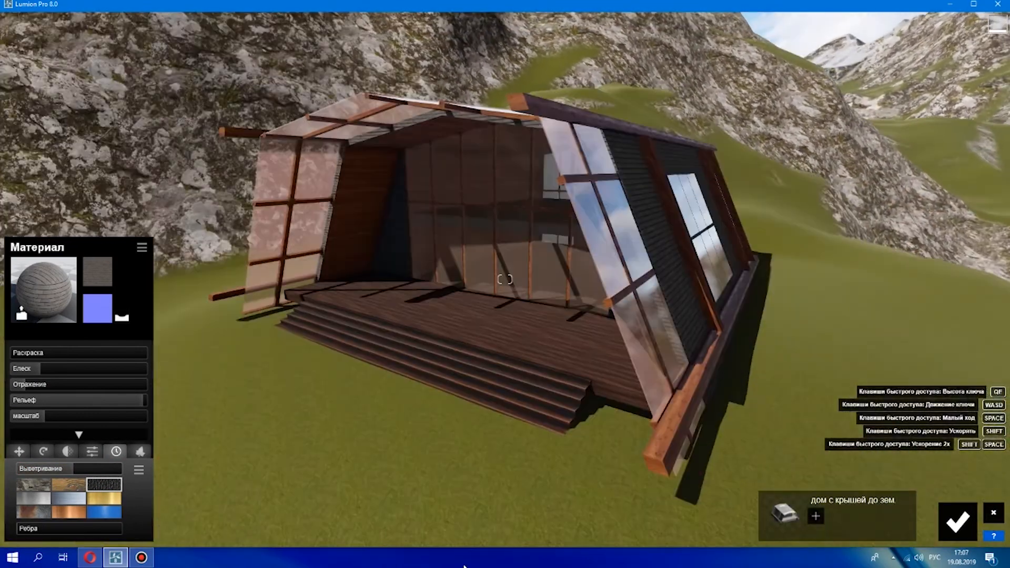
Check the house's materials from several sides and save the material changes
right_click_drag(789, 369, 268, 382)
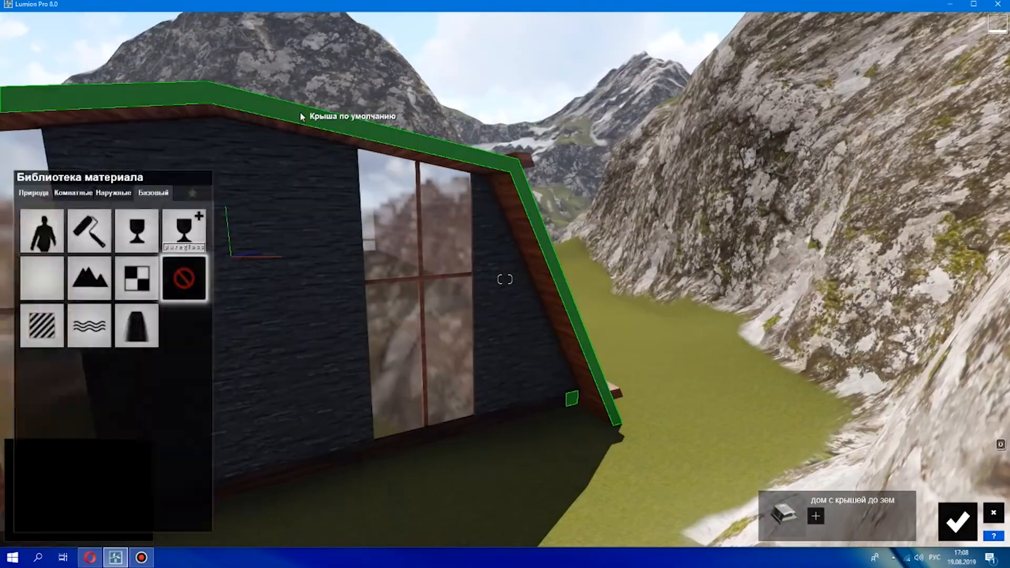
left_click(87, 325)
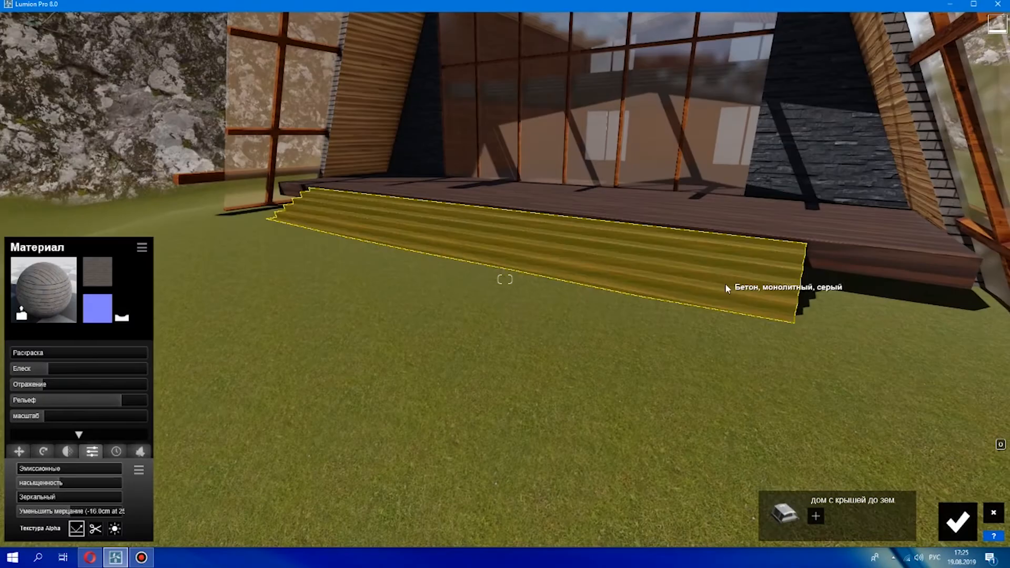
right_click_drag(728, 289, 505, 279)
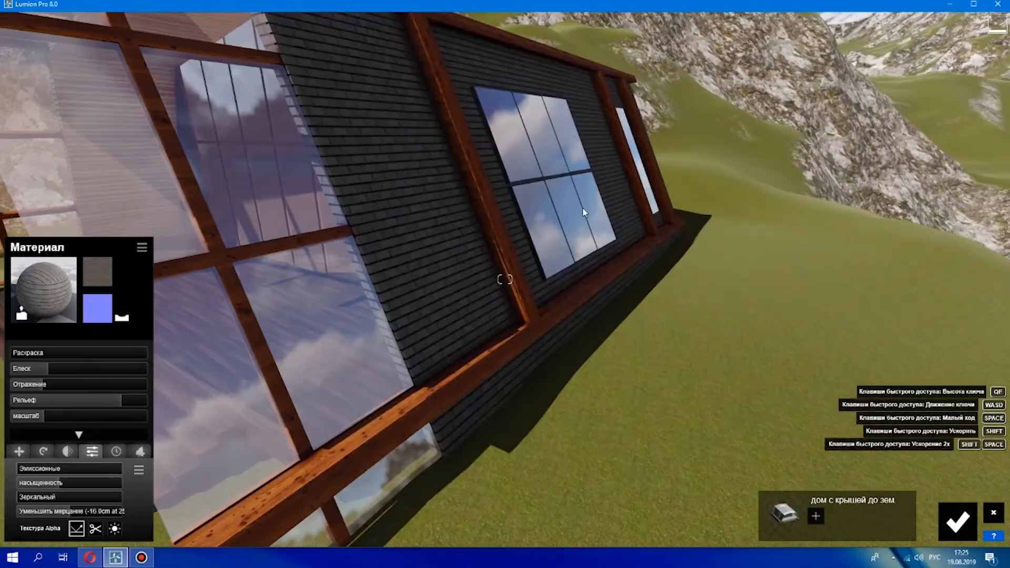
key("s")
right_click_drag(372, 259, 361, 354)
key("w")
left_click(957, 521)
key("s")
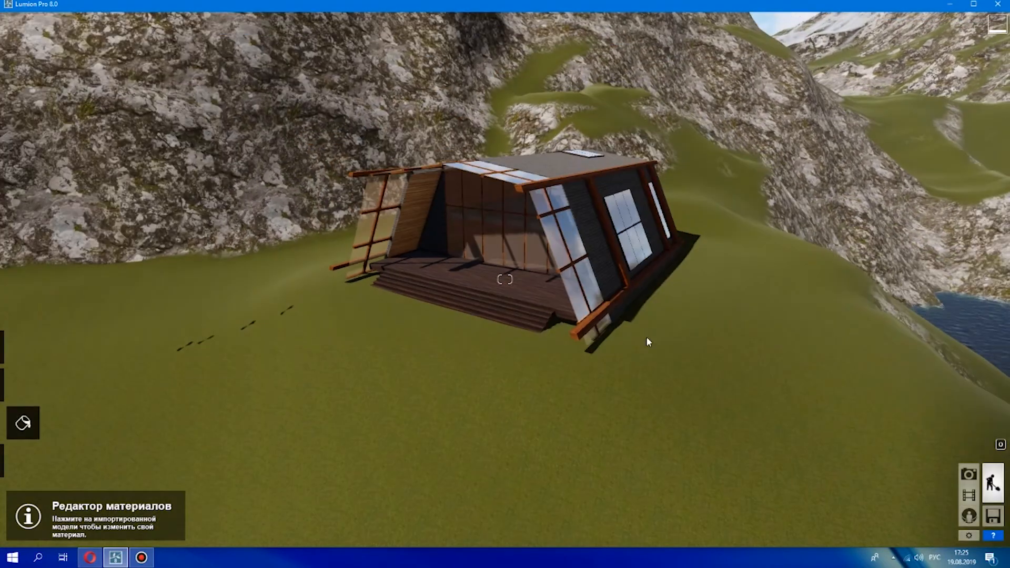
Plant BalsamFir-M_RT trees behind the house and along the surrounding slopes, and adjust their size
left_click(22, 455)
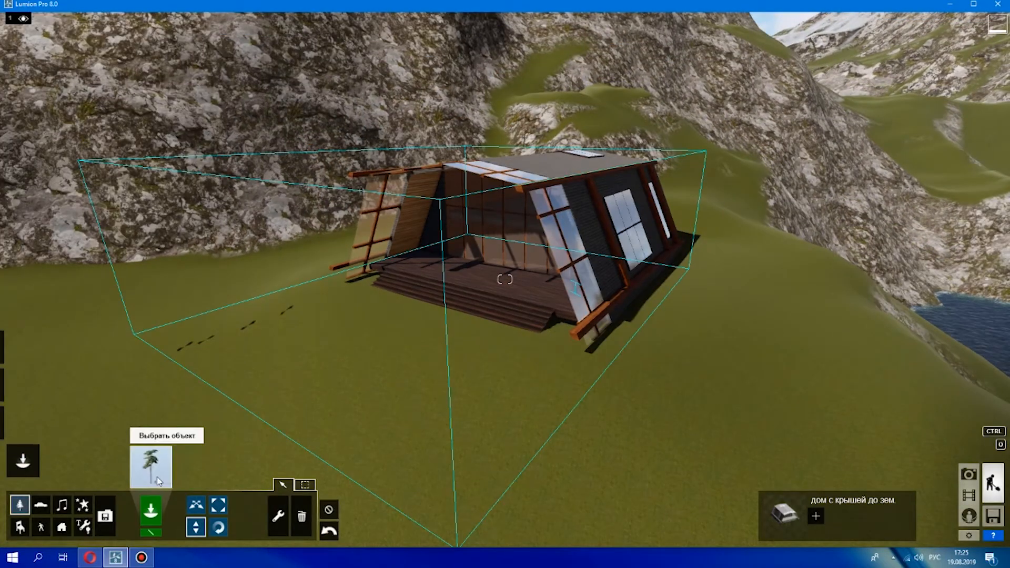
left_click(158, 481)
left_click(366, 355)
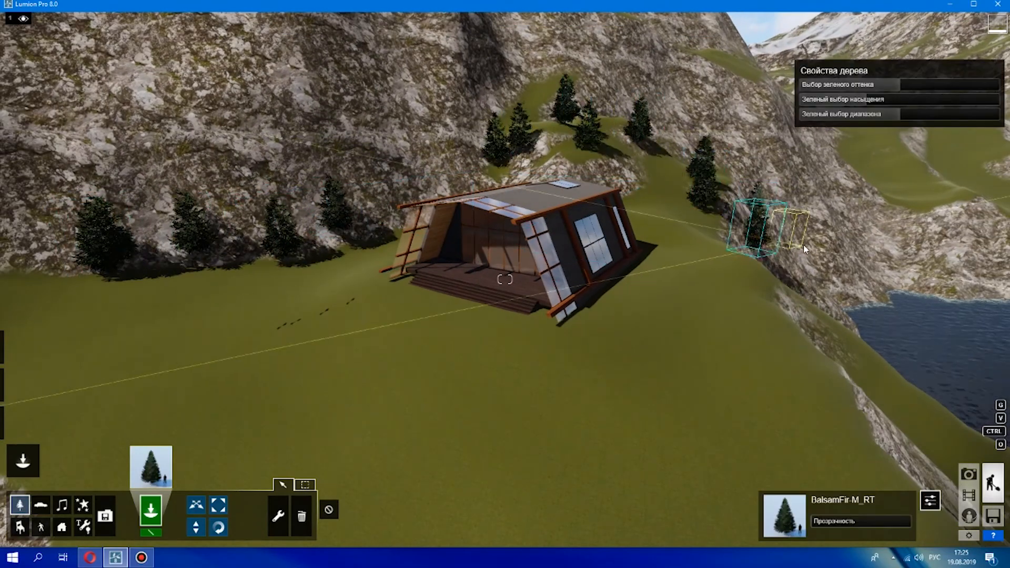
scroll(338, 362, "down", 5)
left_click(310, 369)
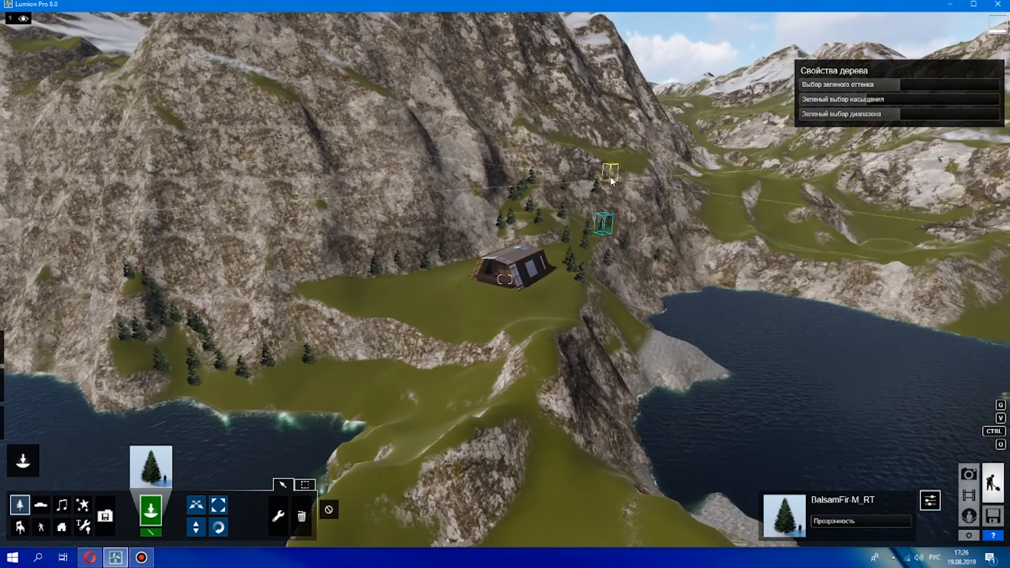
left_click(219, 506)
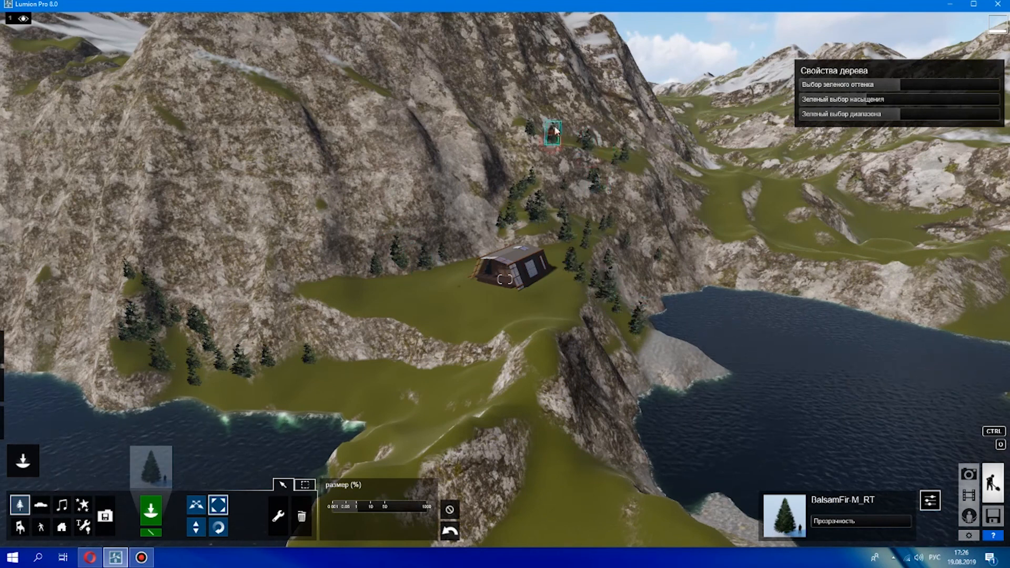
Plant AlaskaCedar-L2_HQ trees among the firs on the slopes around the house
key("w")
left_click(158, 475)
left_click(298, 218)
left_click(563, 192)
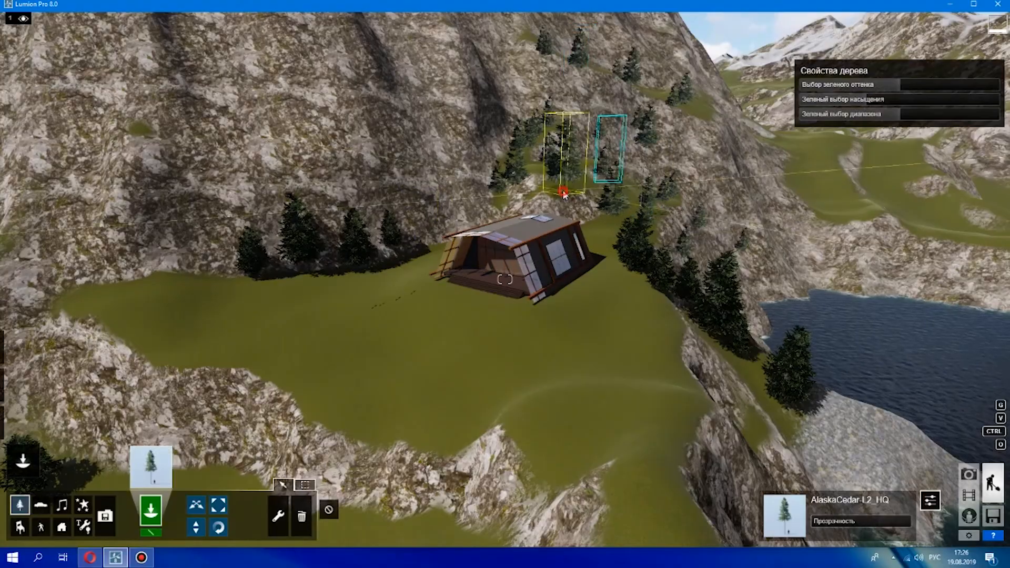
key("s")
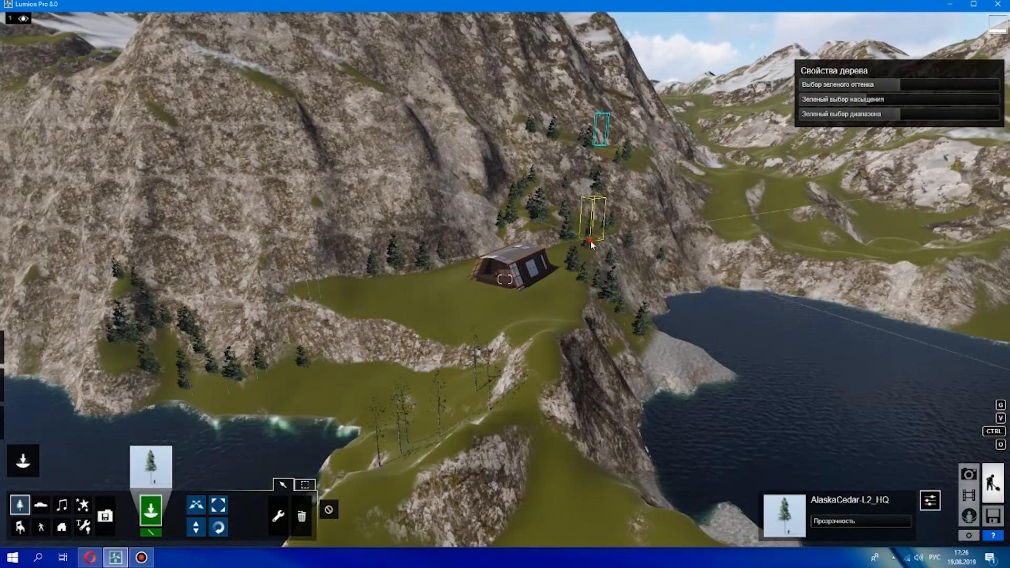
Plant HuangshanPine_RT_2 trees around the house and on the lower ridges, and adjust their size
left_click(151, 466)
left_click(314, 163)
left_click(598, 295)
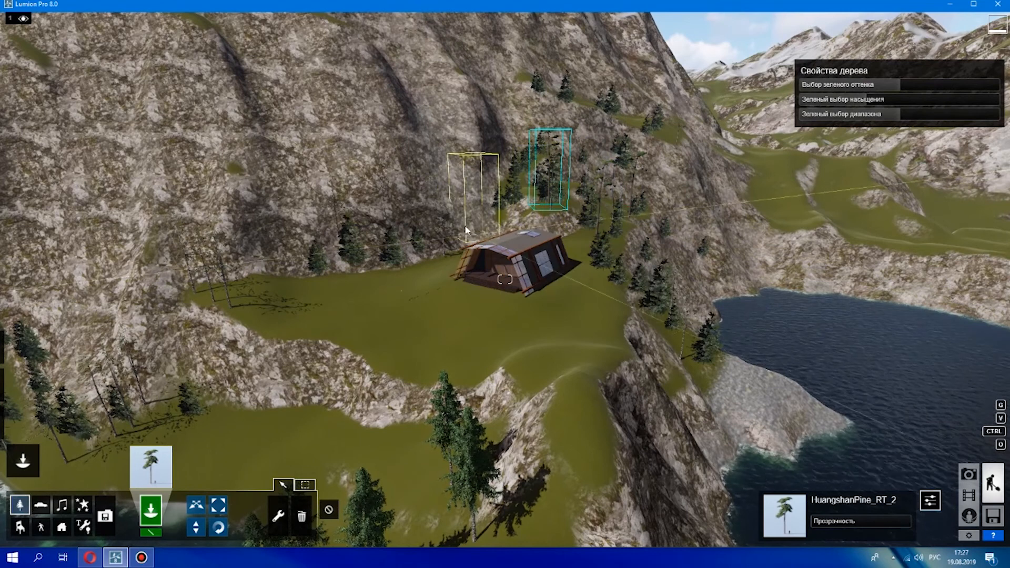
key("s")
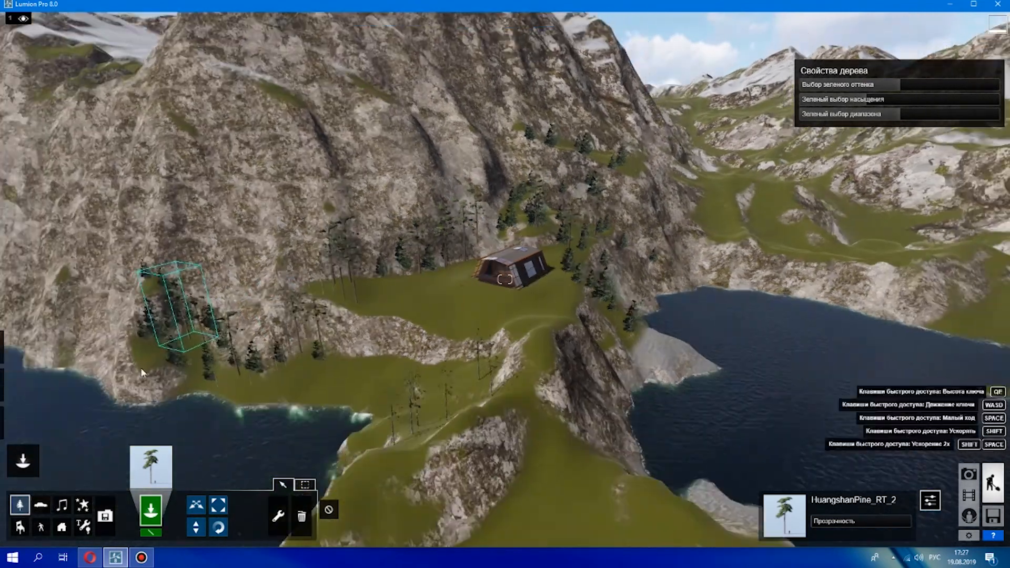
key("w")
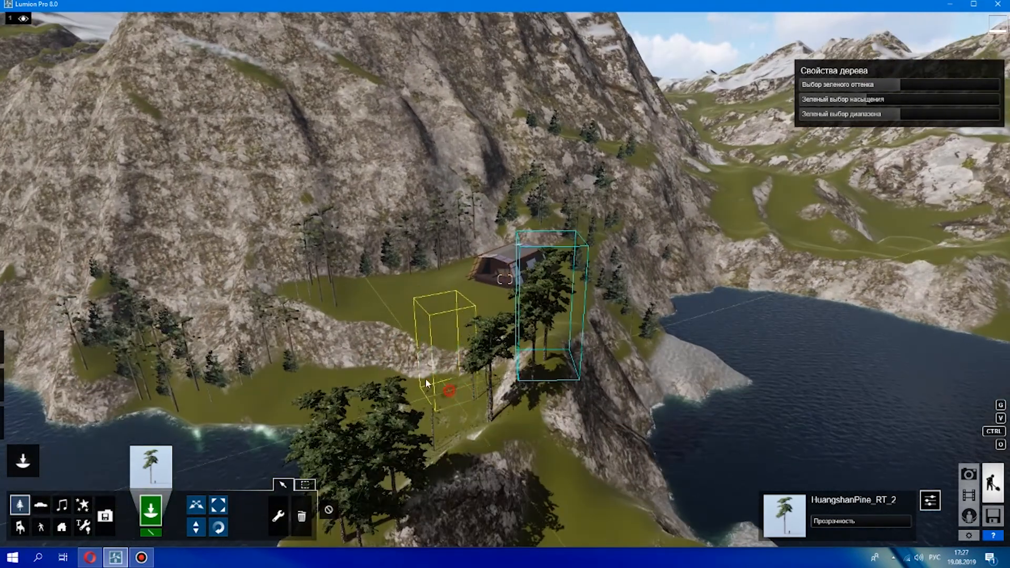
key("w")
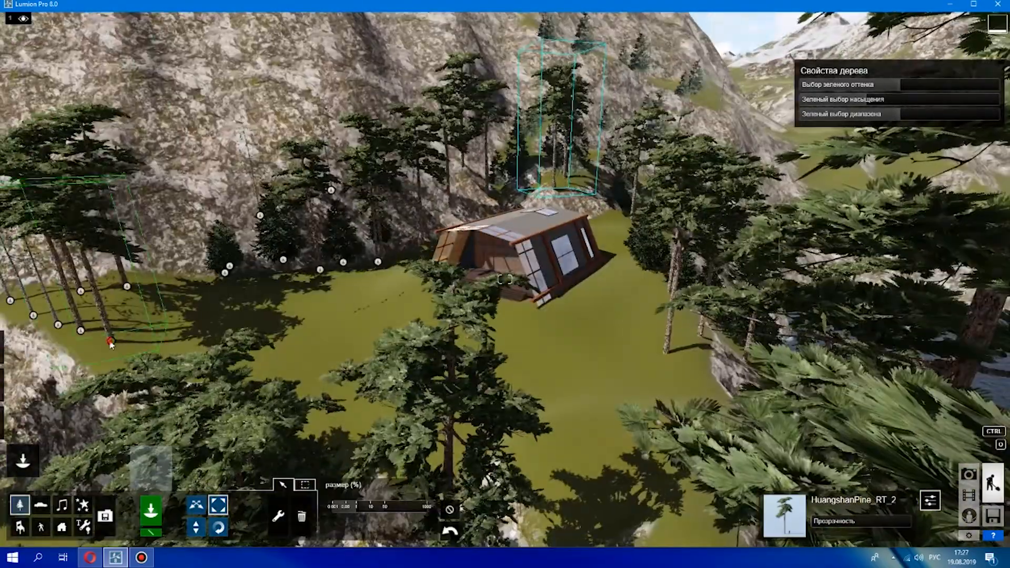
left_click(325, 255)
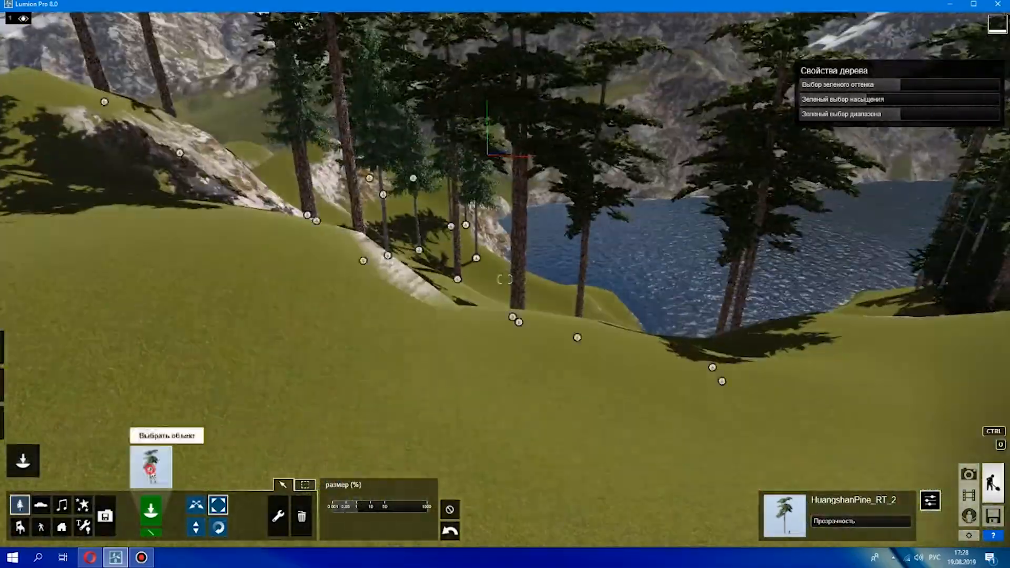
Choose the JapaneseCypress_L3 conifer and plant it among the pines near the lake
left_click(151, 466)
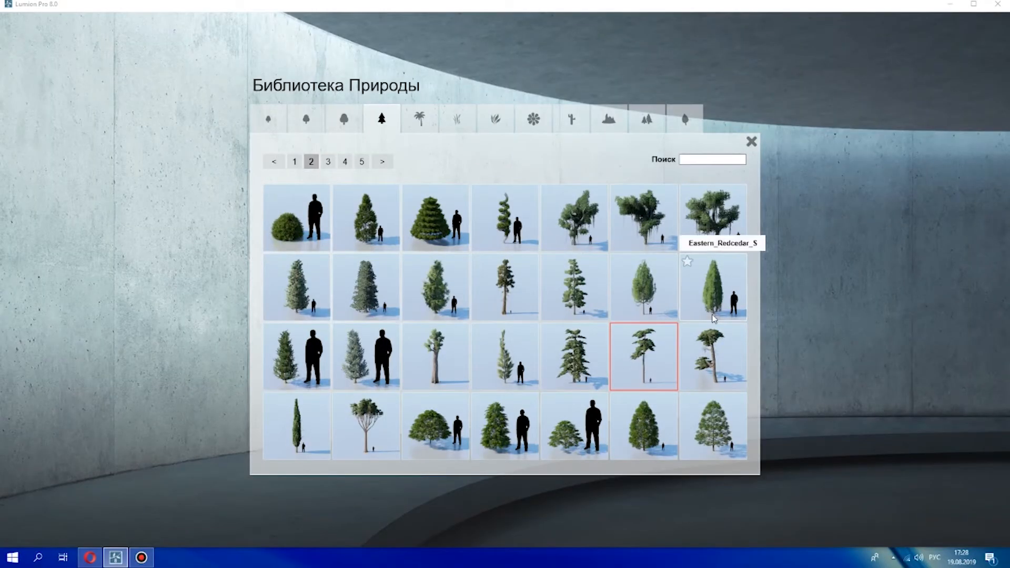
left_click(328, 161)
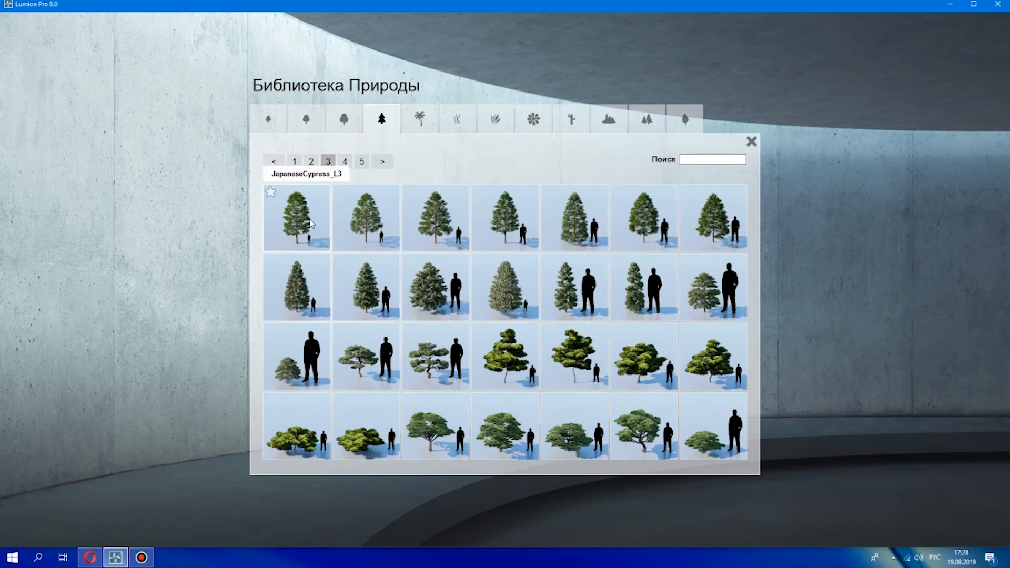
left_click(298, 287)
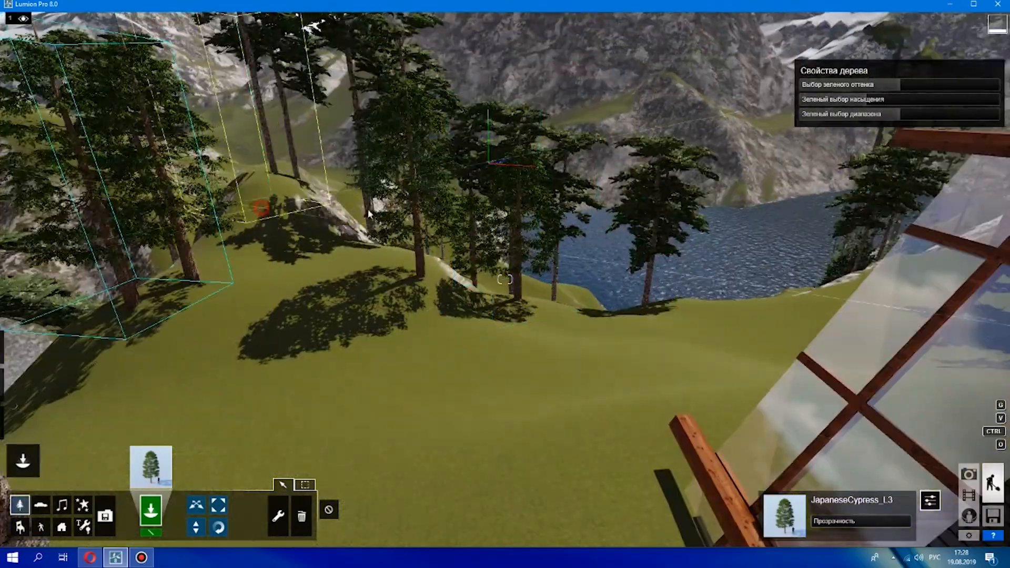
key("w")
key("s")
right_click_drag(756, 229, 576, 166)
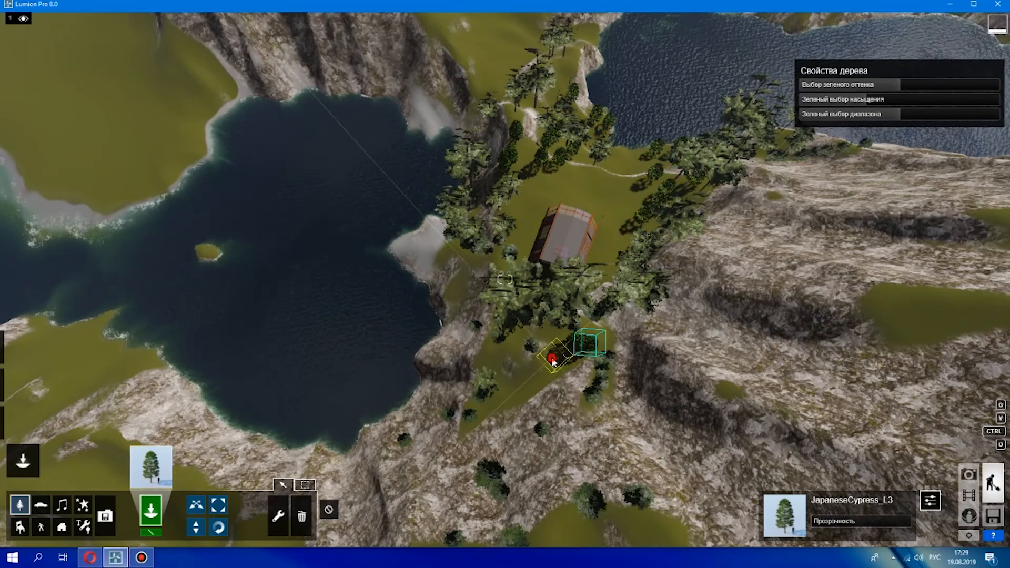
Plant more JapaneseCypress_L3 trees along the lakeside ridge and the ground beyond the house, and adjust their size
scroll(566, 264, "up", 1)
left_click(456, 99)
left_click(440, 74)
left_click(398, 66)
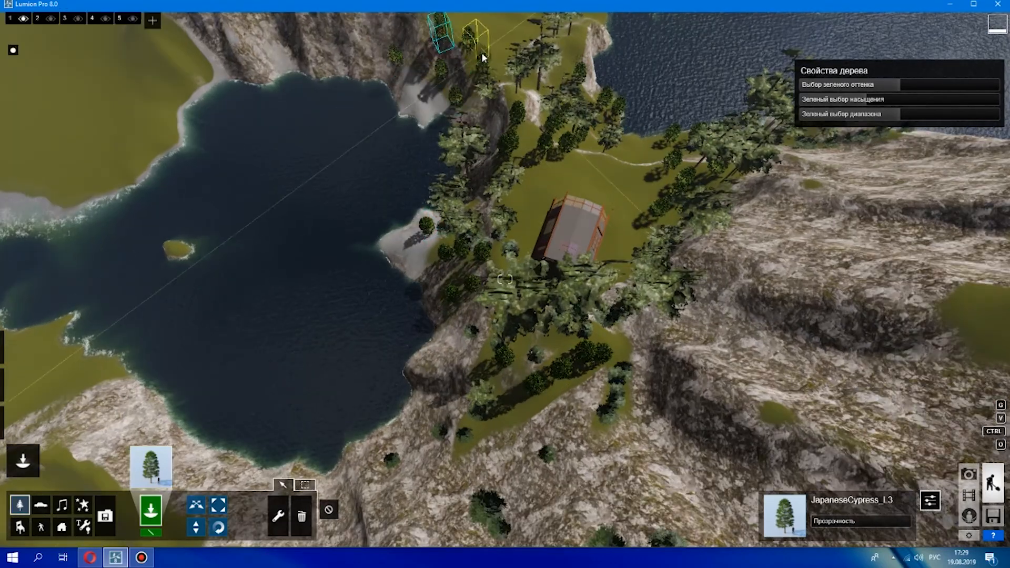
left_click(482, 52)
key("l")
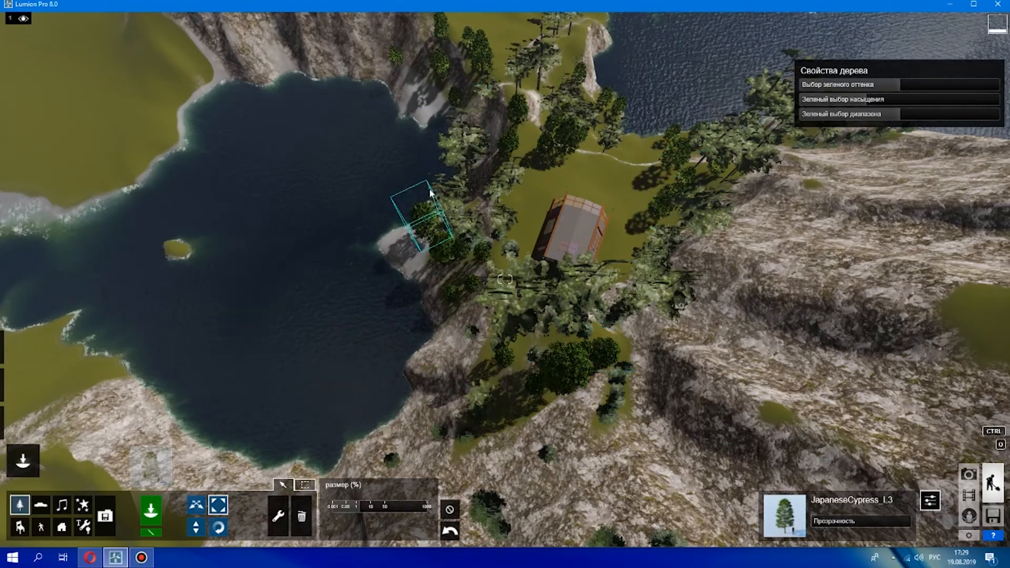
Choose the NorwaySpruce-L_RT conifer and plant it behind and beside the house
key("shift+w")
right_click_drag(561, 207, 561, 132)
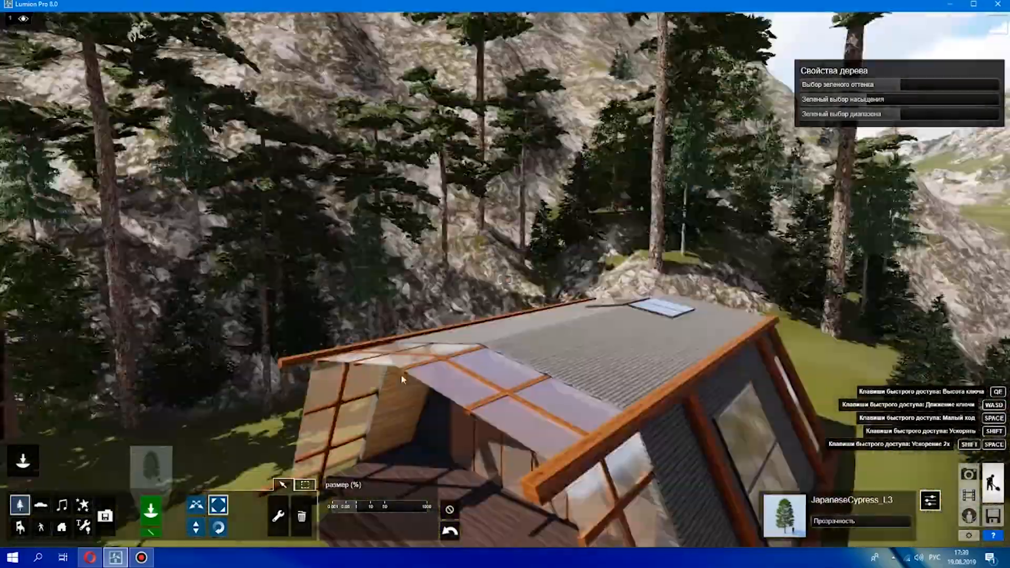
left_click(151, 469)
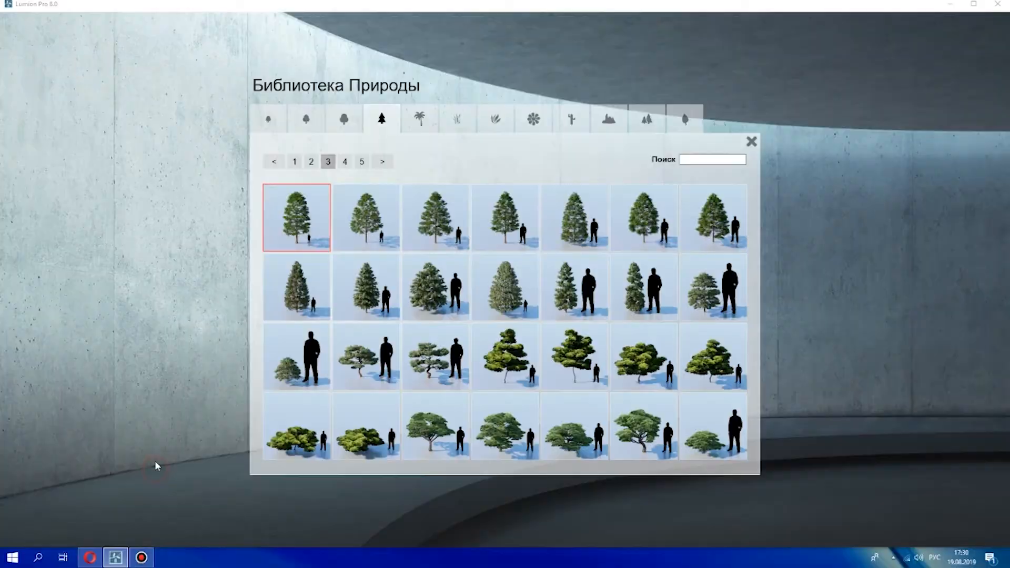
left_click(345, 162)
left_click(574, 434)
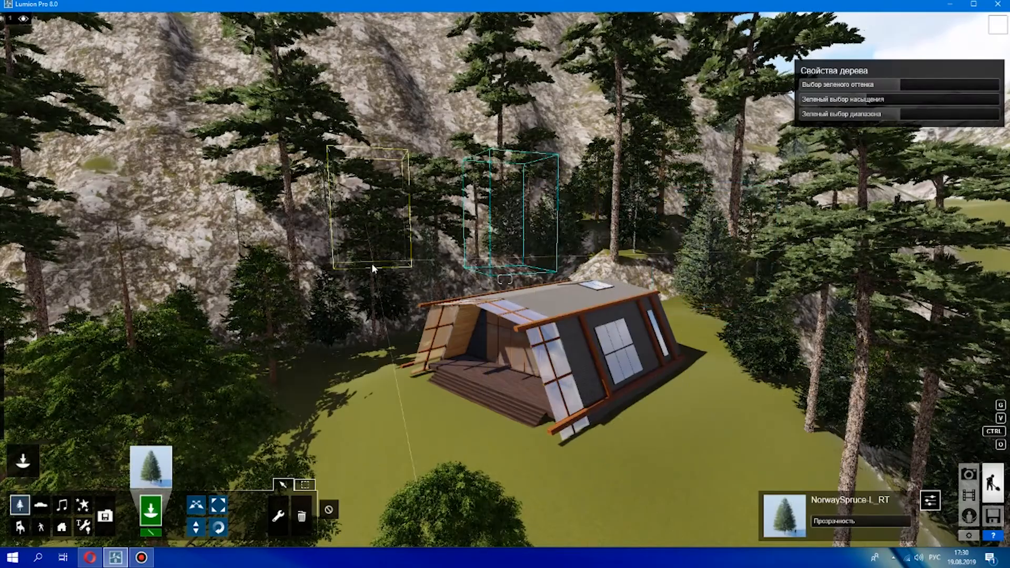
left_click(399, 182)
left_click(222, 307)
Plant more NorwaySpruce-L_RT trees across the ground surrounding the house's clearing
key("s")
left_click(321, 346)
left_click(282, 406)
key("s")
left_click(308, 447)
left_click(484, 424)
left_click(172, 356)
Plant NorwaySpruce-L_RT trees on the grassy strip between the far mountain slope and the lake
key("s")
right_click_drag(171, 356, 63, 321)
right_click_drag(505, 279, 441, 185)
left_click(441, 185)
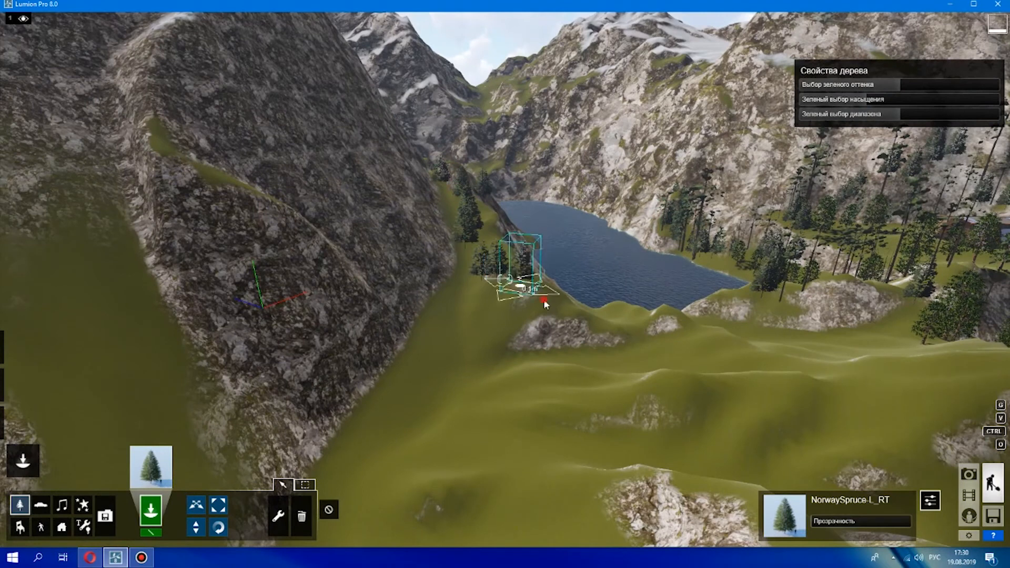
Adjust the size of the spruces, firs and pines along both sides of the lake
left_click(218, 506)
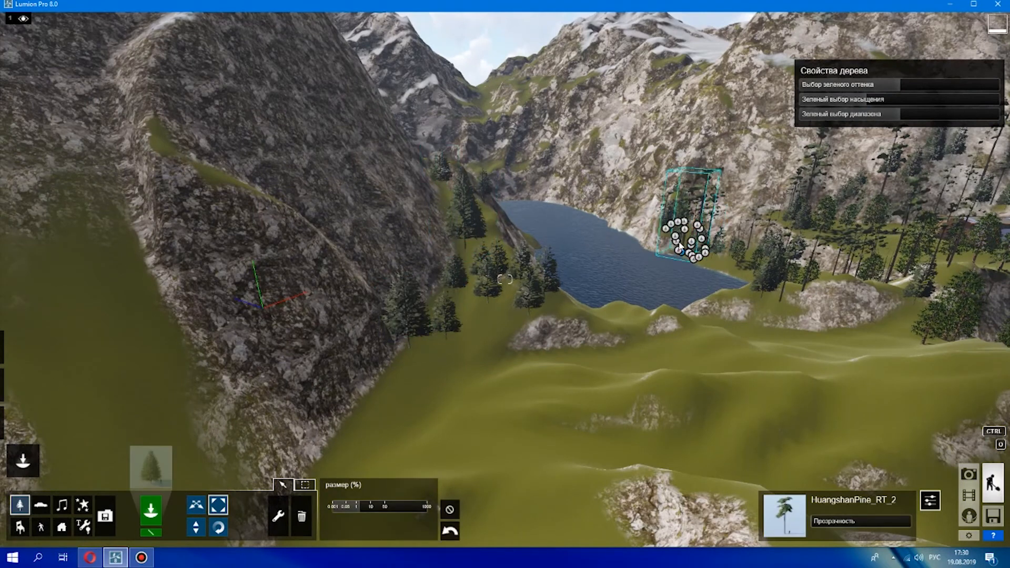
left_click_drag(762, 299, 863, 274)
key("s")
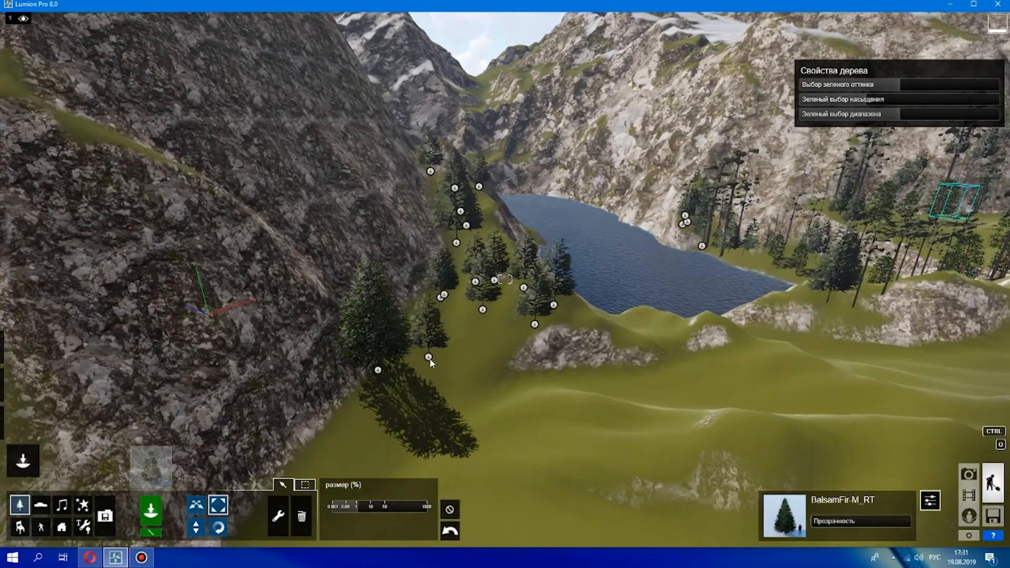
Choose the RedSpruce-L1_HQ conifer and plant it by the lake and among the trees near the house
left_click(161, 465)
left_click(362, 161)
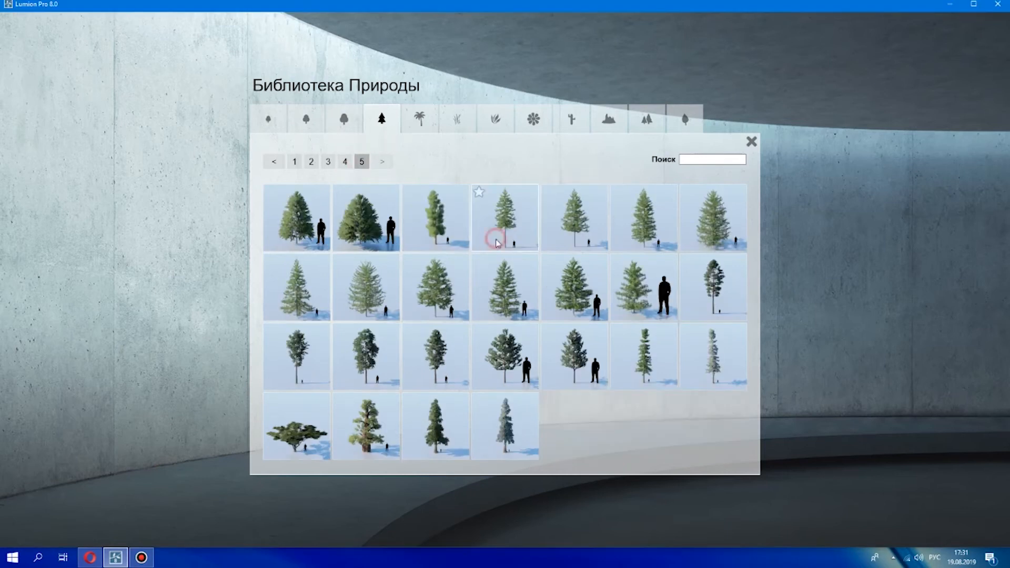
left_click(481, 203)
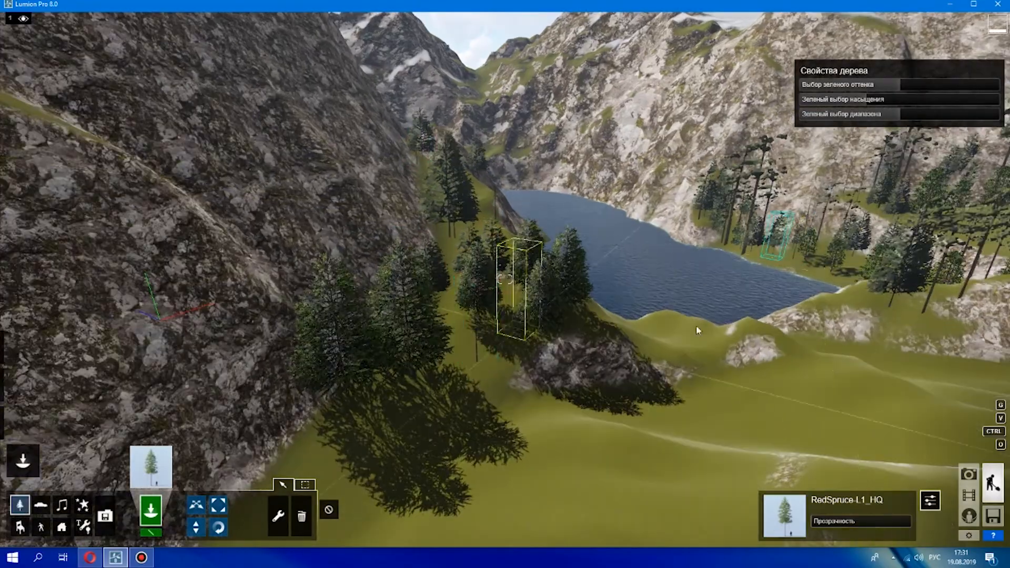
right_click_drag(541, 330, 423, 236)
key("w")
key("q")
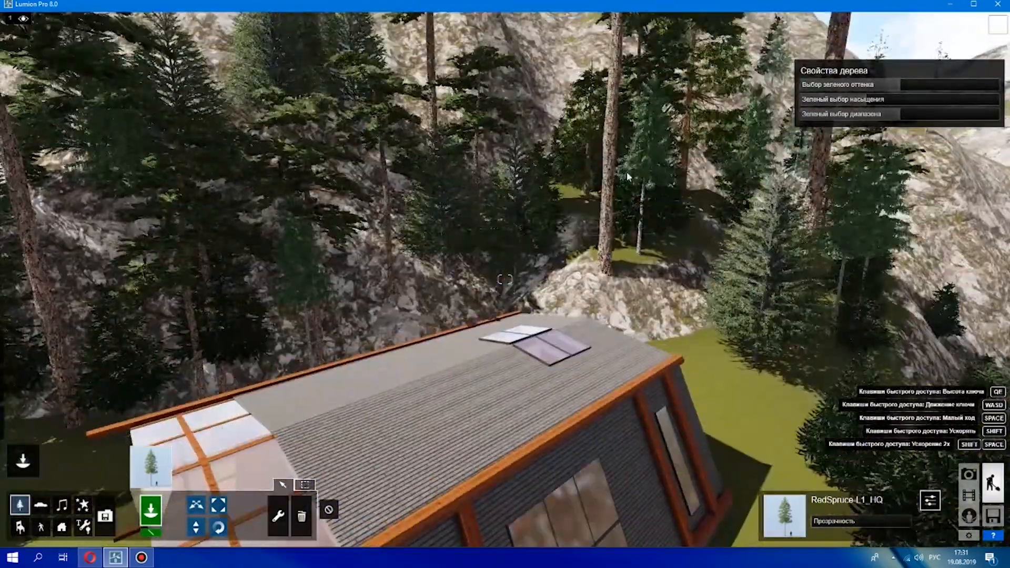
key("s")
left_click(533, 258)
key("s")
key("w")
left_click(357, 387)
left_click(631, 379)
Plant more RedSpruce-L1_HQ trees around the edge of the house's clearing
key("s")
key("w")
key("s")
right_click_drag(345, 290, 571, 394)
key("s")
left_click(773, 360)
key("w")
left_click(797, 420)
left_click(592, 391)
key("s")
key("w")
Choose the Yaupon_Holly_01 shrub from the nature library and plant it under the trees beside the house's deck
left_click(149, 477)
left_click(502, 120)
left_click(310, 162)
left_click(328, 162)
left_click(345, 161)
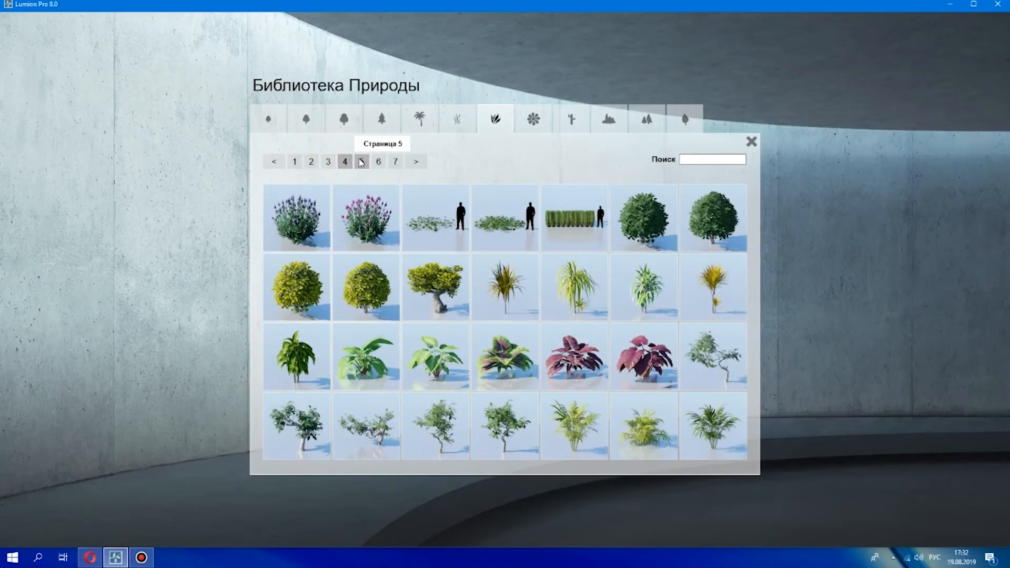
left_click(361, 162)
left_click(298, 8)
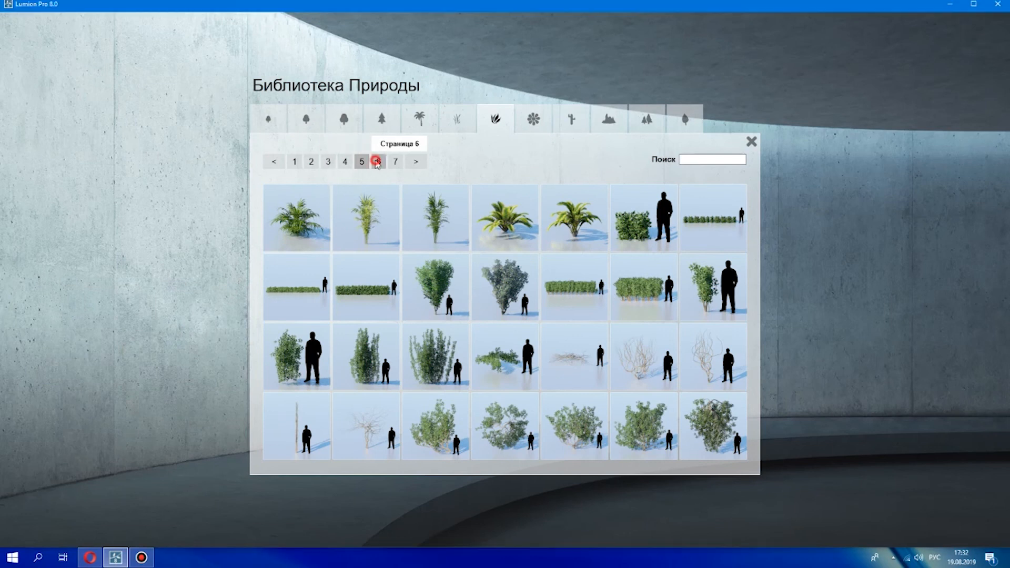
left_click(377, 162)
left_click(395, 162)
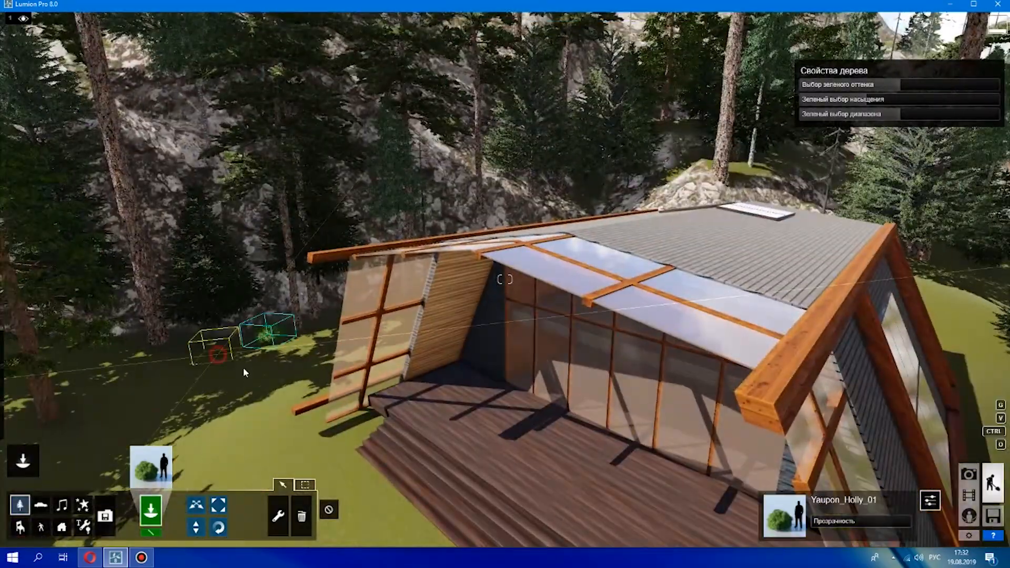
left_click(79, 371)
key("s")
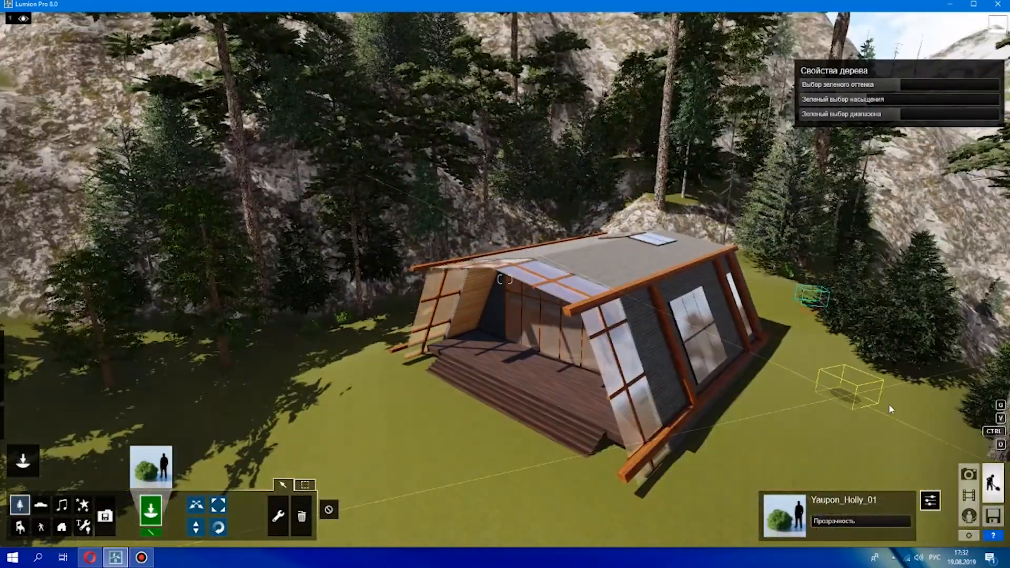
Plant more Yaupon_Holly_01 shrubs on the grass along the house's window side and around the clearing
left_click(866, 394)
key("s")
left_click(661, 209)
key("w")
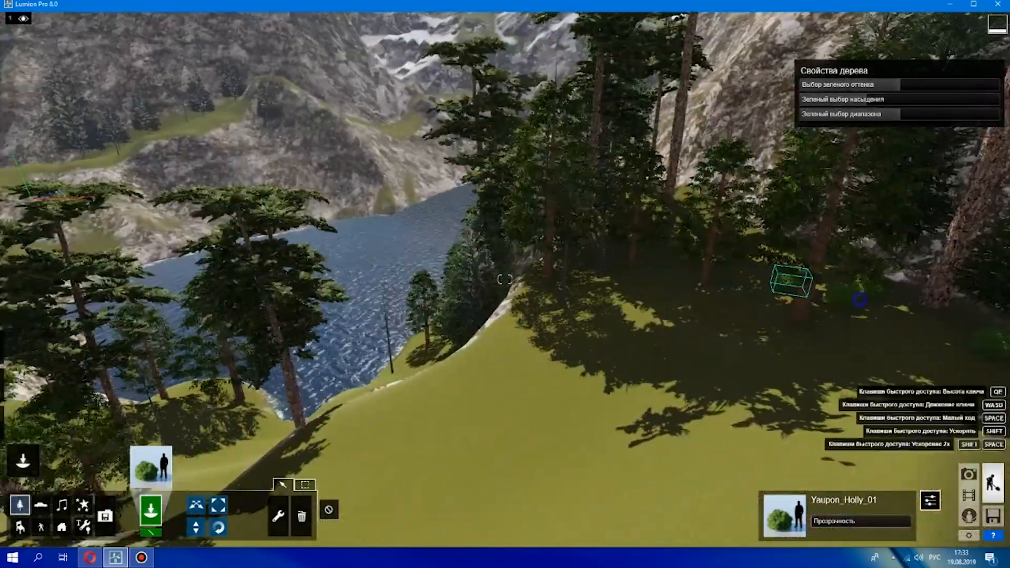
key("w")
Choose the Azalea_RT_Patch shrub from the nature library and plant it along the tree line around the house
left_click(151, 466)
left_click(378, 161)
left_click(344, 162)
left_click(311, 162)
left_click(295, 163)
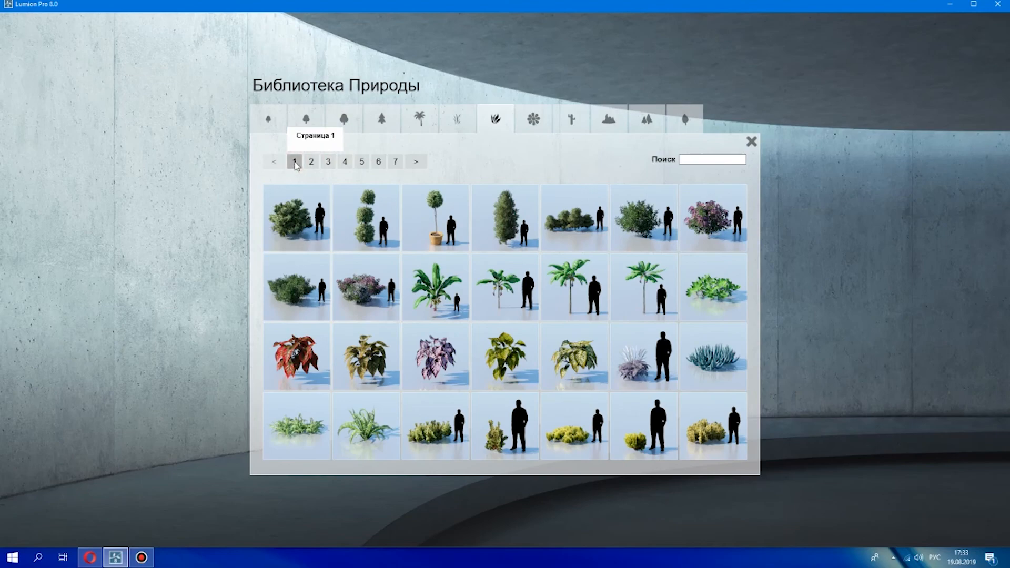
left_click(293, 302)
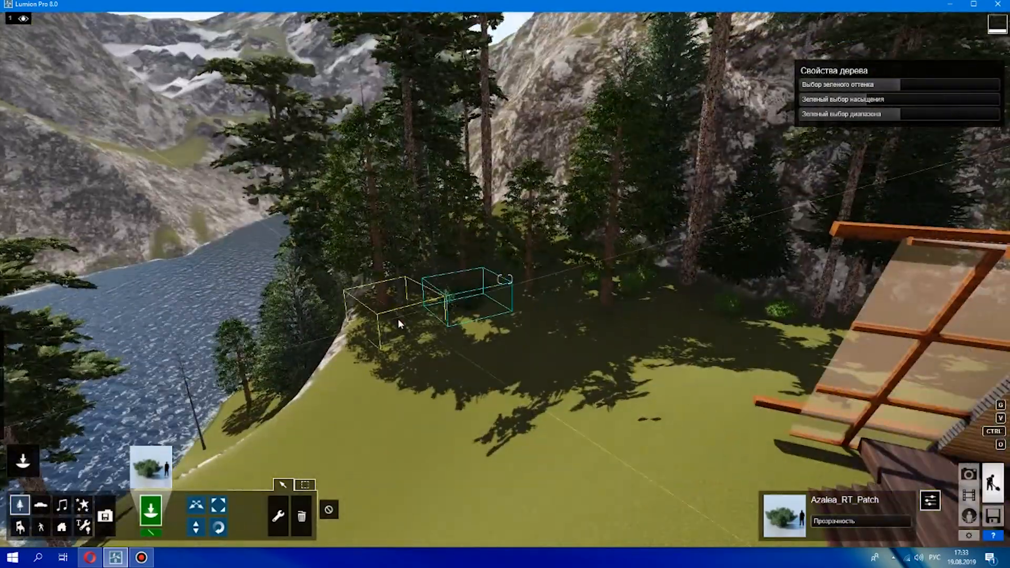
key("w")
right_click_drag(455, 221, 367, 273)
key("s")
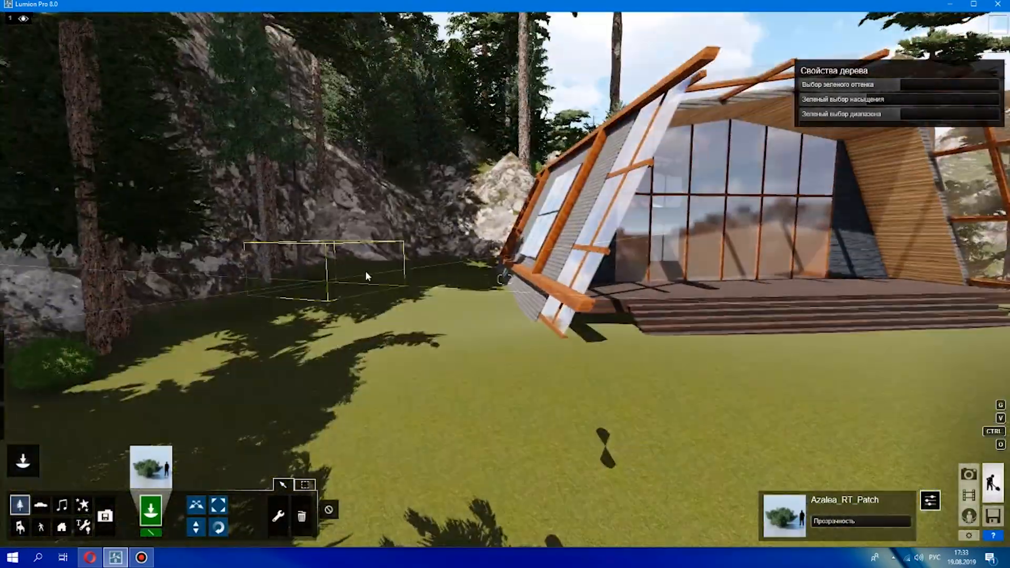
Delete an unwanted plant near the house
scroll(828, 294, "down", 3)
left_click(302, 516)
scroll(904, 311, "up", 3)
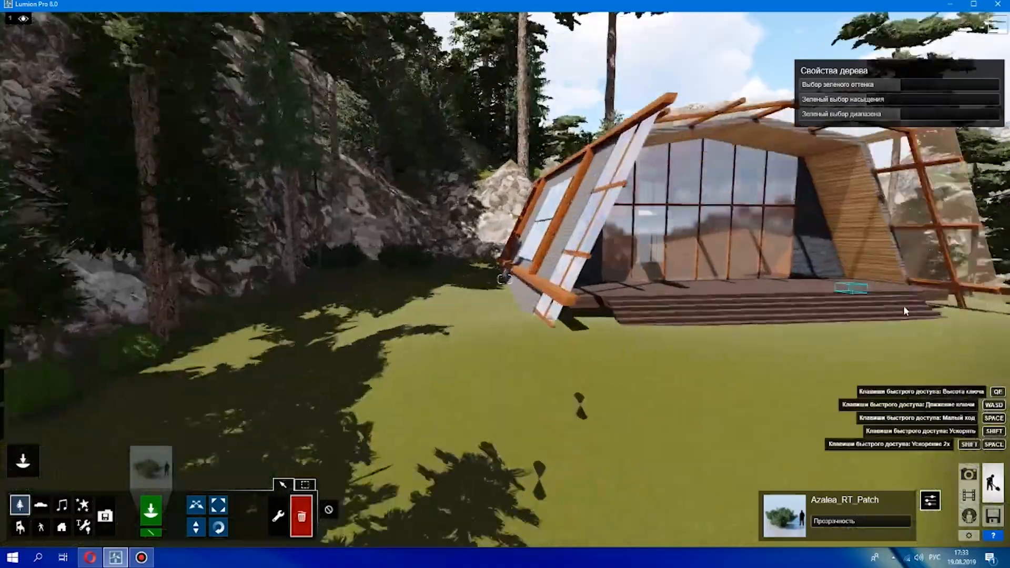
scroll(868, 289, "down", 3)
key("s")
key("q")
right_click_drag(633, 58, 536, 235)
key("w")
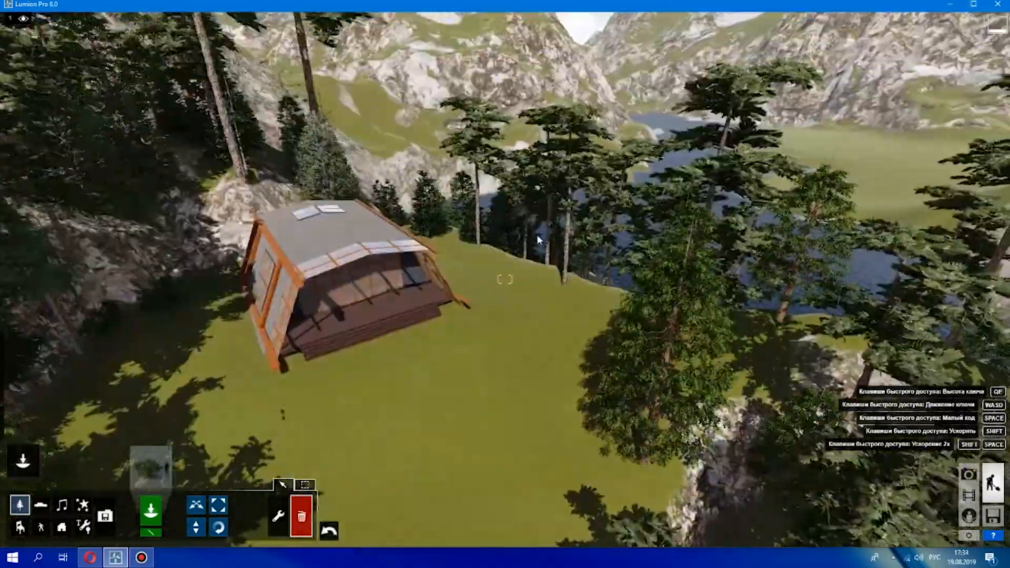
Try Wild_Grass2 beside the pines on the lakeward edge of the clearing and delete the patch again
left_click(151, 466)
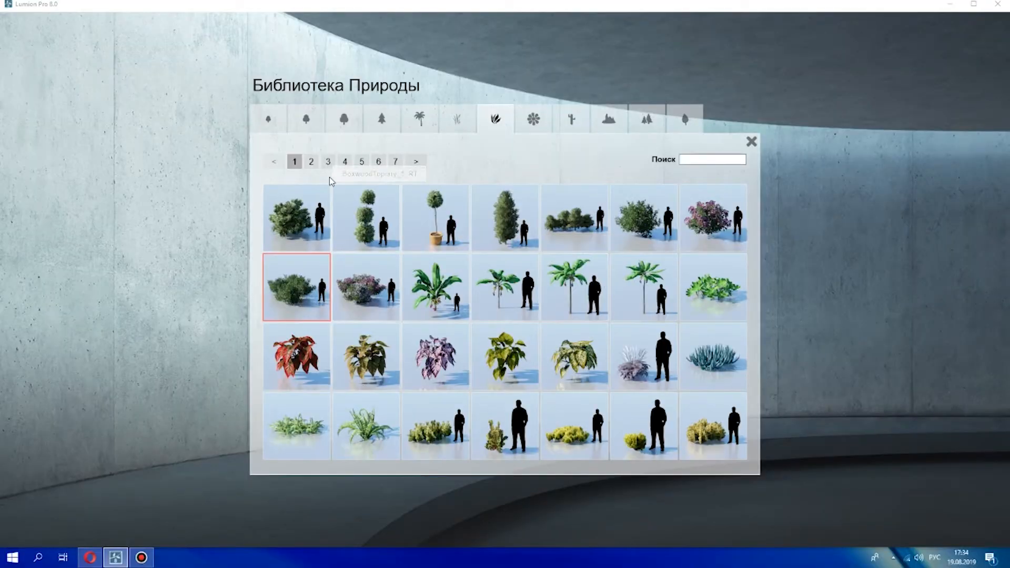
left_click(457, 119)
left_click(287, 161)
left_click(304, 162)
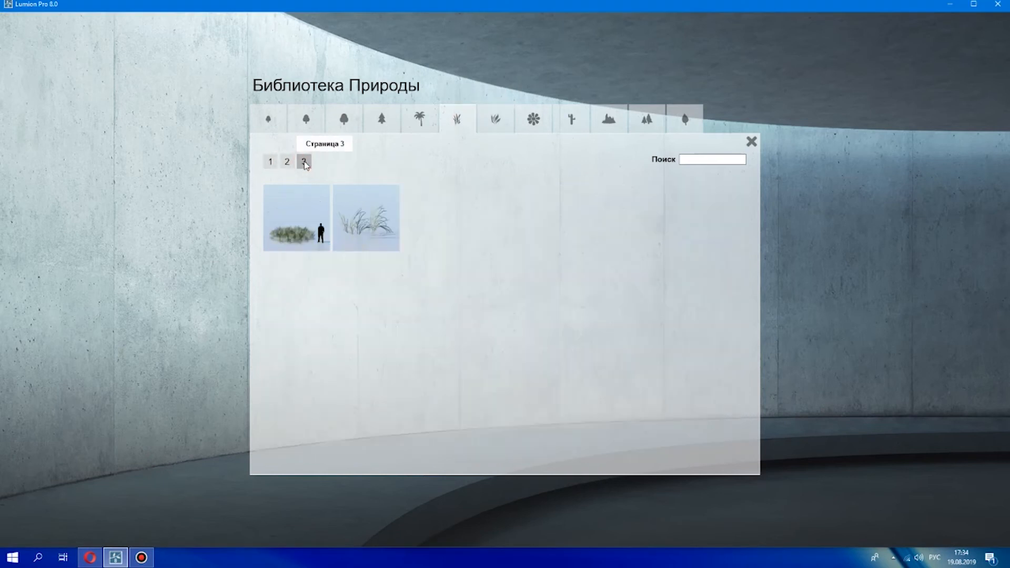
left_click(301, 237)
key("w")
key("w")
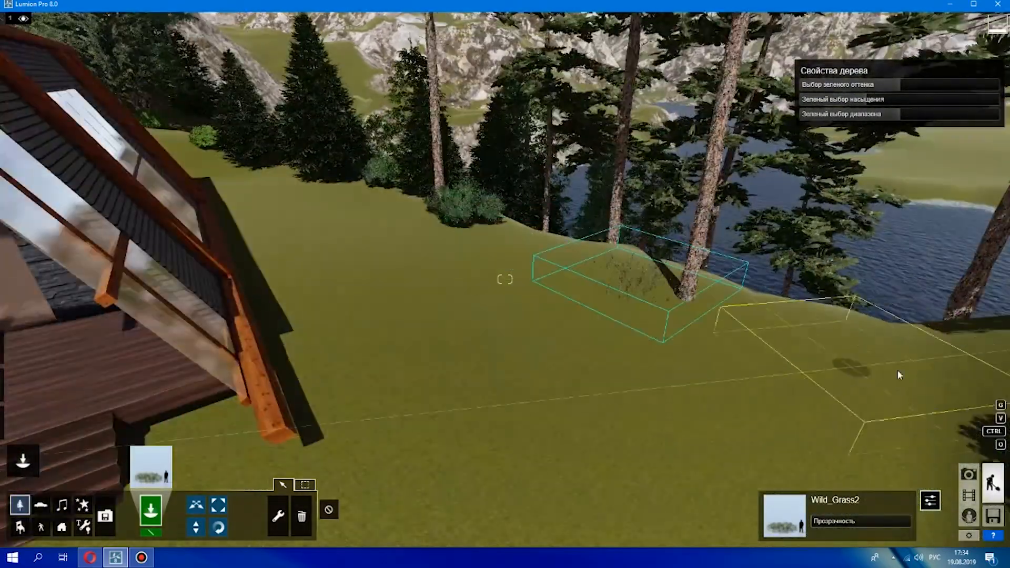
key("s")
key("w")
key("s")
left_click(301, 516)
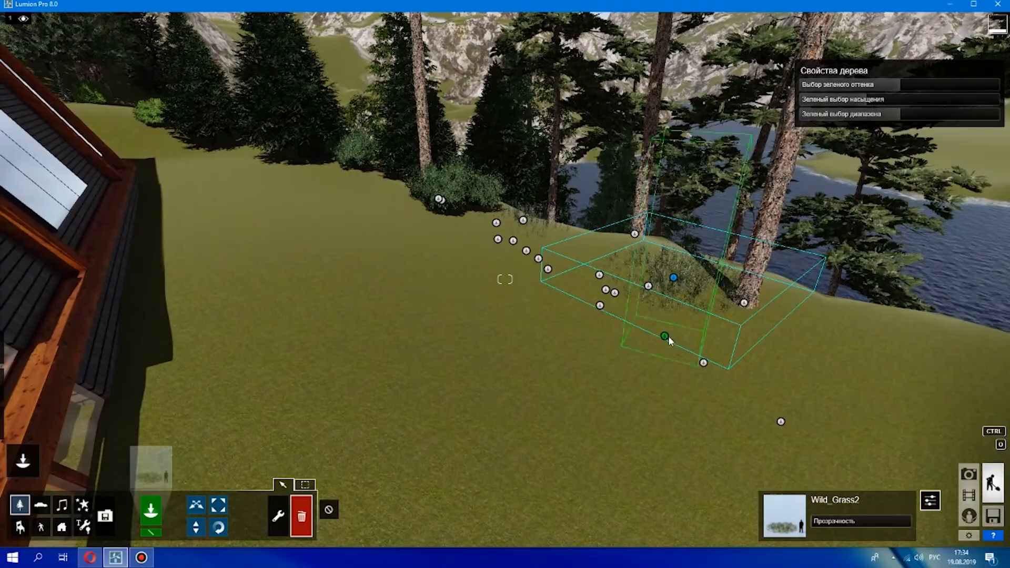
left_click(672, 277)
Look through the shrub models in the nature library for another ground plant
left_click(151, 468)
left_click(495, 119)
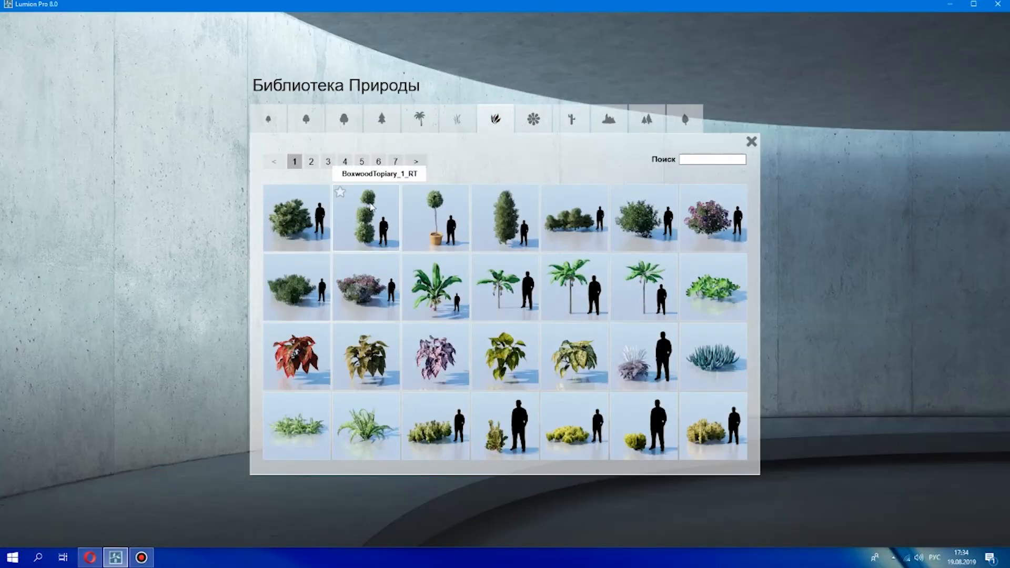
left_click(311, 162)
left_click(328, 162)
left_click(346, 162)
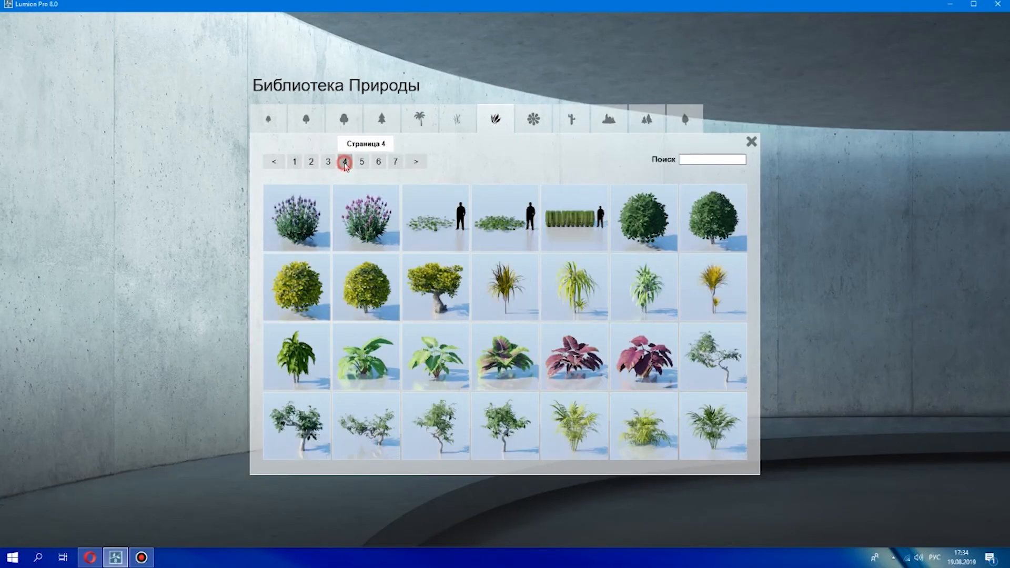
left_click(362, 161)
left_click(377, 166)
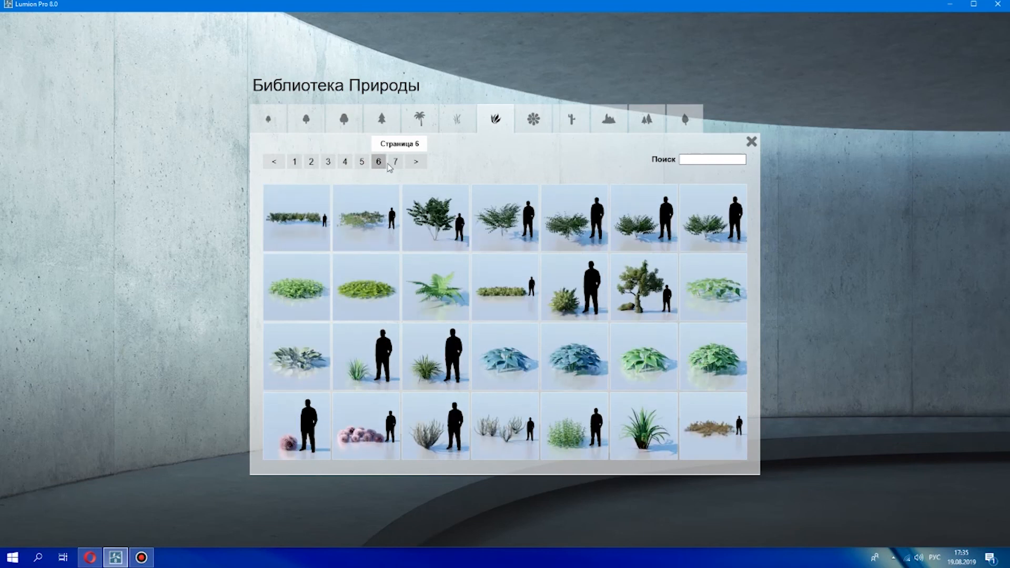
left_click(395, 161)
Choose the low ChineseJuniper_B4A from the conifer models, plant it on the grass around the house and adjust its size
left_click(387, 121)
left_click(361, 162)
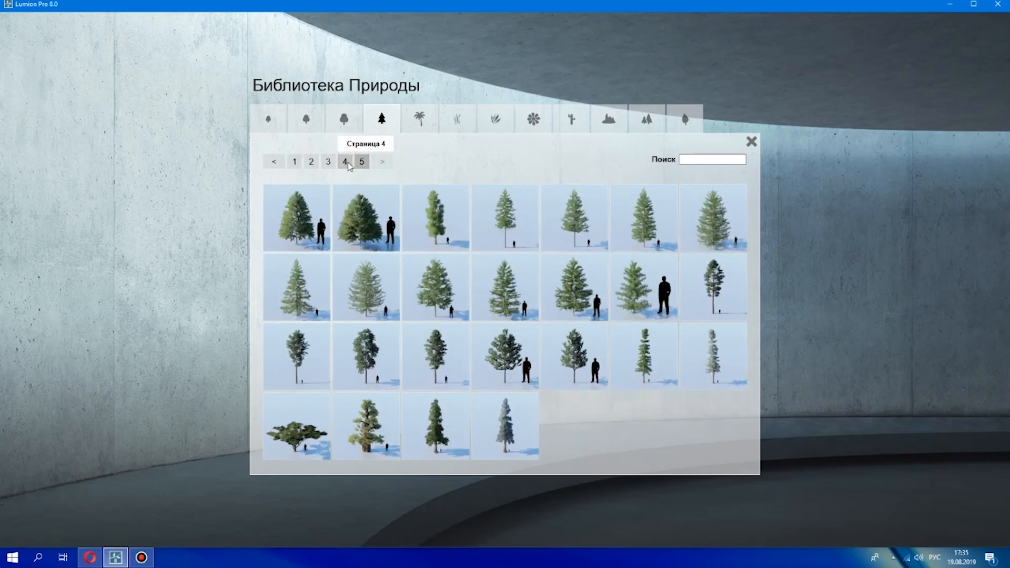
left_click(345, 163)
left_click(311, 162)
left_click(296, 163)
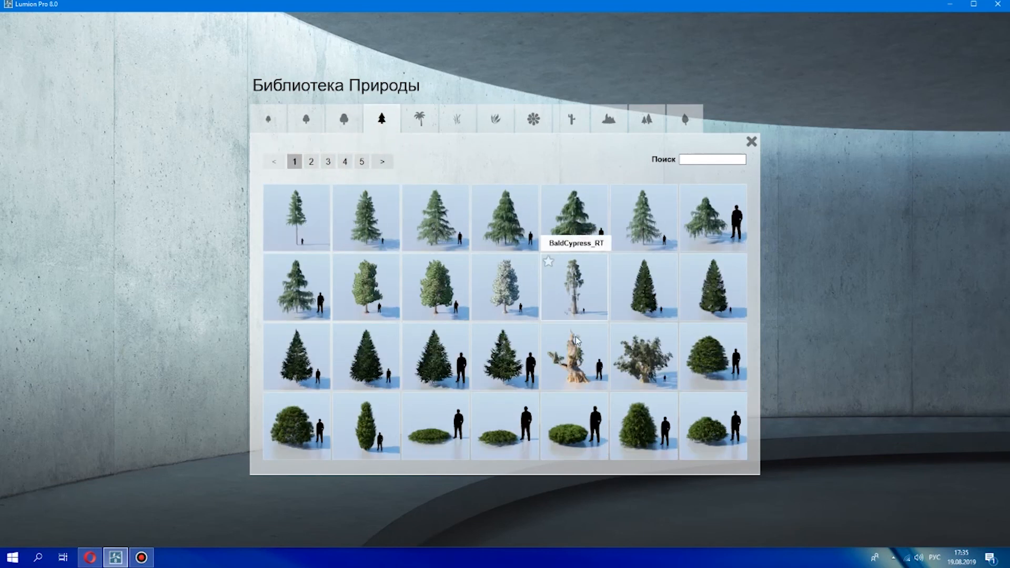
left_click(435, 421)
left_click(504, 237)
left_click(662, 275)
left_click(218, 505)
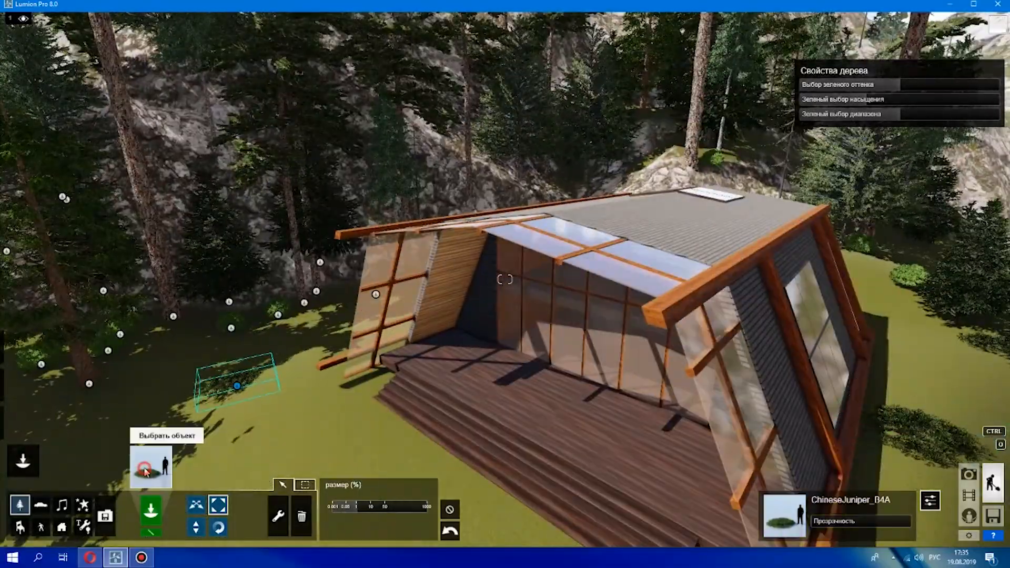
Plant ChineseJuniper_B7 shrubs and BalsamFir-M_RT trees around the house's clearing
left_click(151, 466)
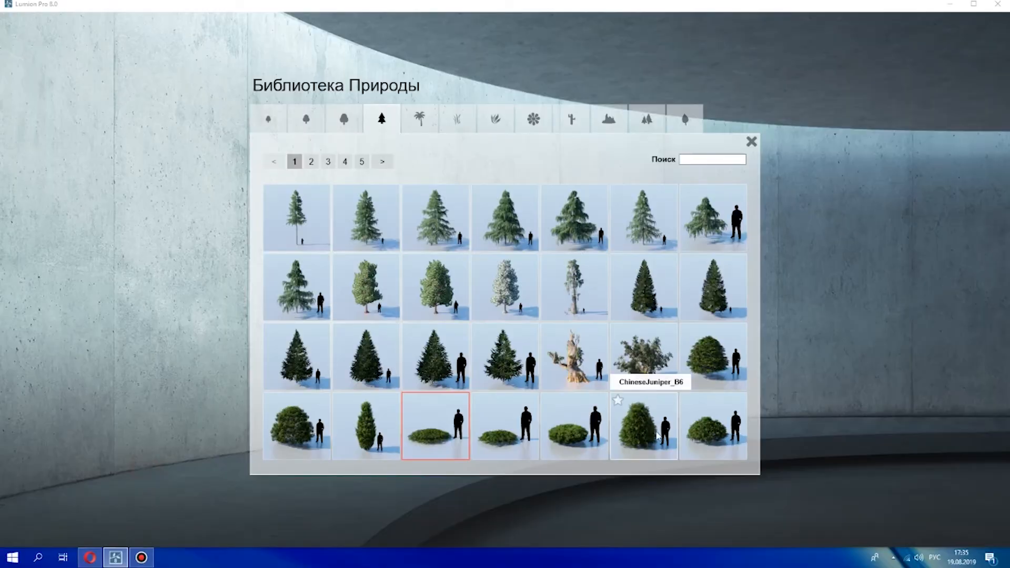
left_click(711, 436)
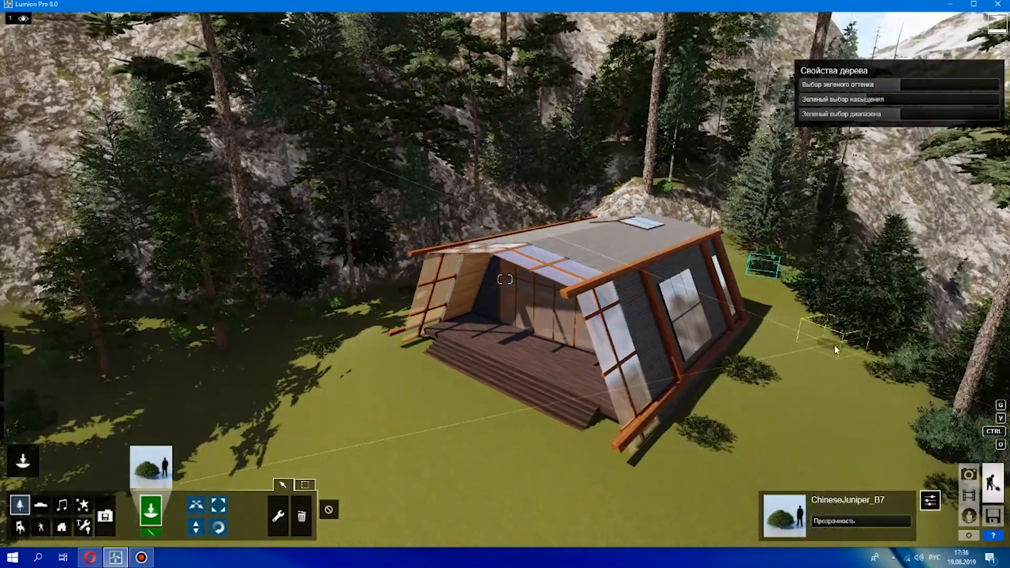
left_click(150, 463)
left_click(351, 368)
right_click_drag(805, 410, 695, 362)
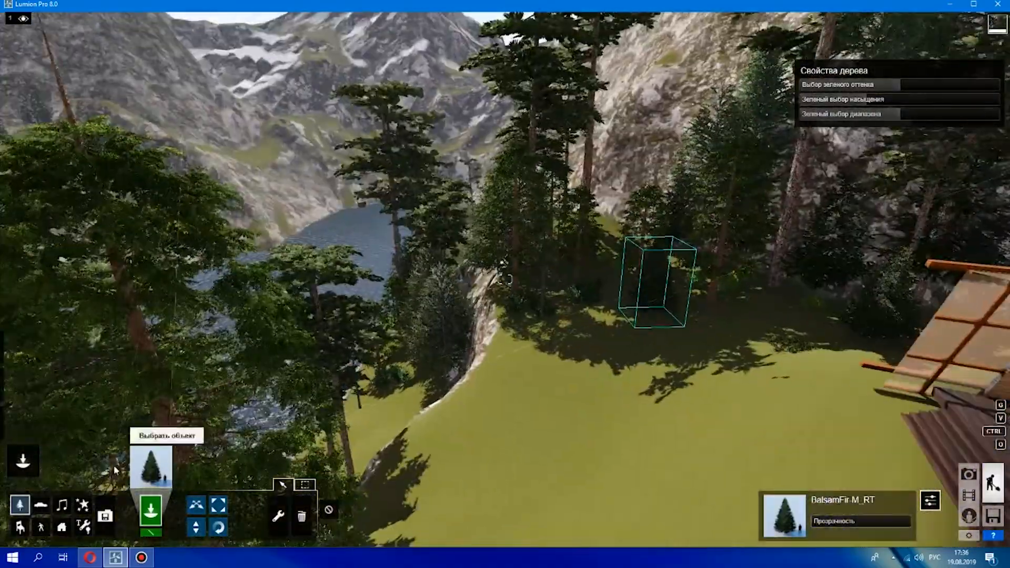
Choose the large speckled light-grey boulder from the rock models and place it under the trees beside the house
left_click(151, 466)
left_click(595, 125)
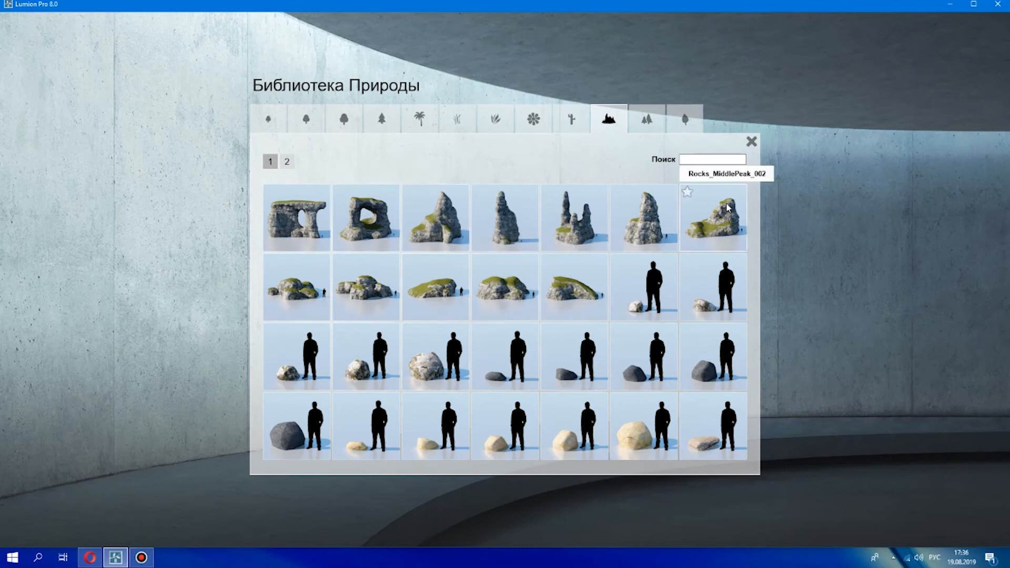
left_click(421, 368)
left_click(497, 260)
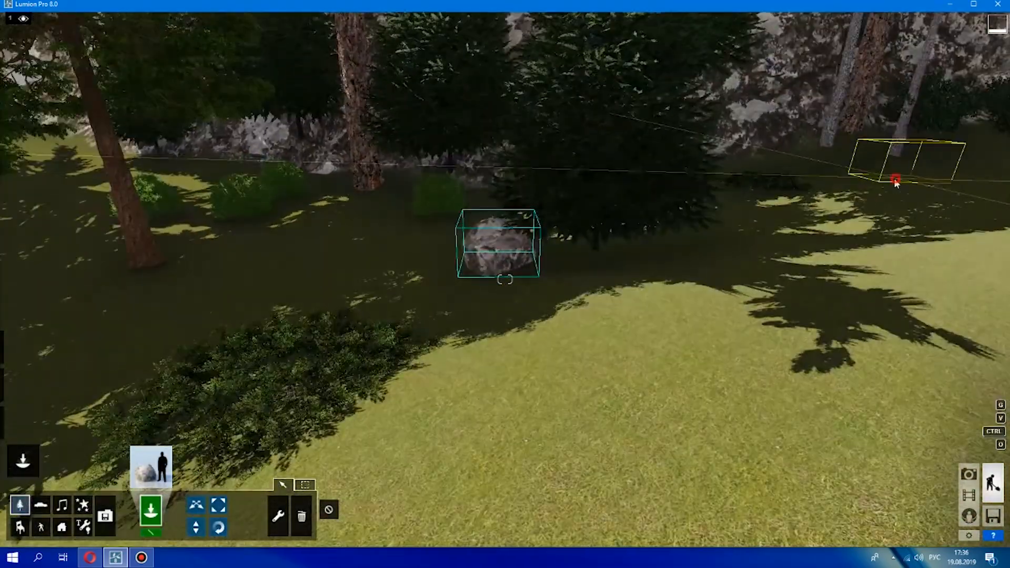
left_click(193, 196)
key("s")
Enlarge the boulder near the deck and shift it toward the trees
left_click(219, 506)
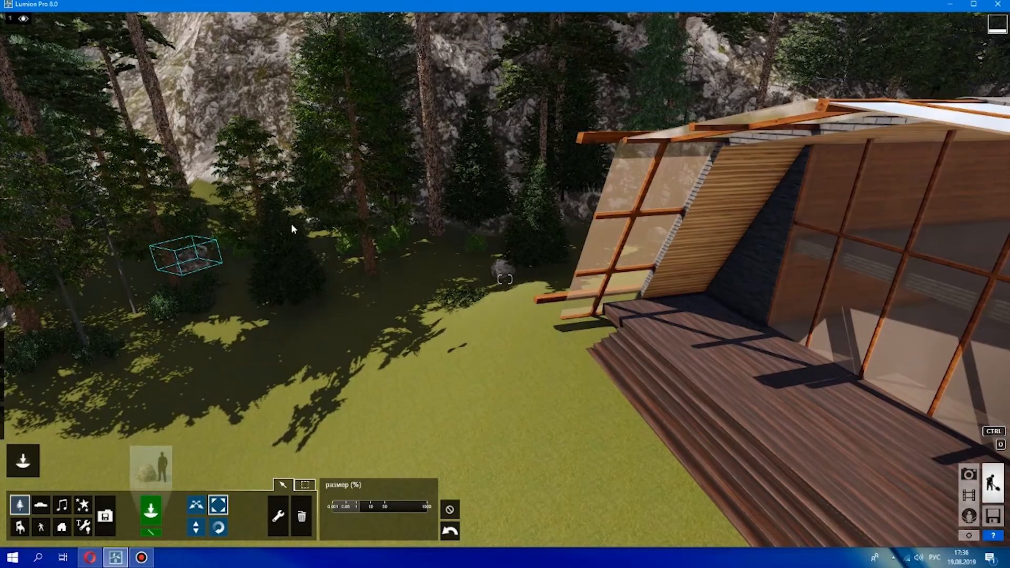
left_click_drag(503, 274, 453, 281)
key("m")
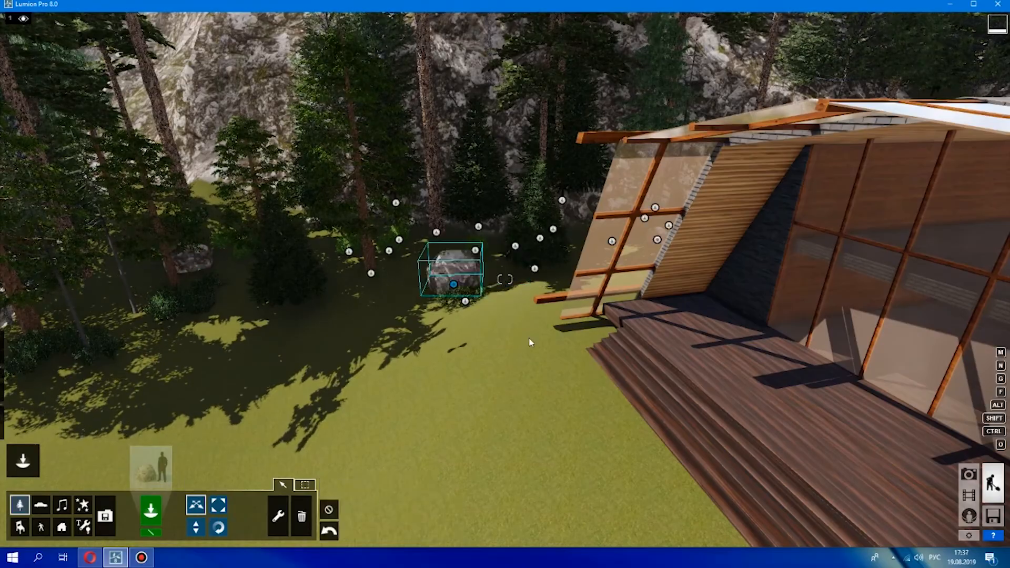
Place more of the light-grey boulders by the shrubs and firs on the house's window side and adjust their size
right_click_drag(528, 337, 789, 337)
right_click_drag(506, 279, 679, 298)
left_click(439, 257)
left_click(217, 220)
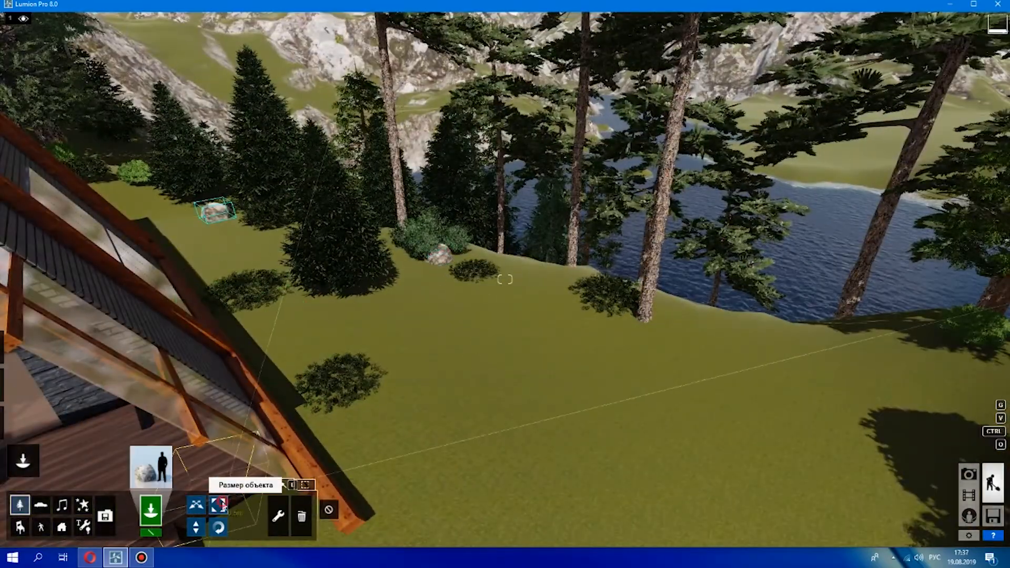
left_click(218, 505)
Choose a flat pale rock from the second page of rock models, place it along the clearing's edge and adjust its size
left_click(156, 471)
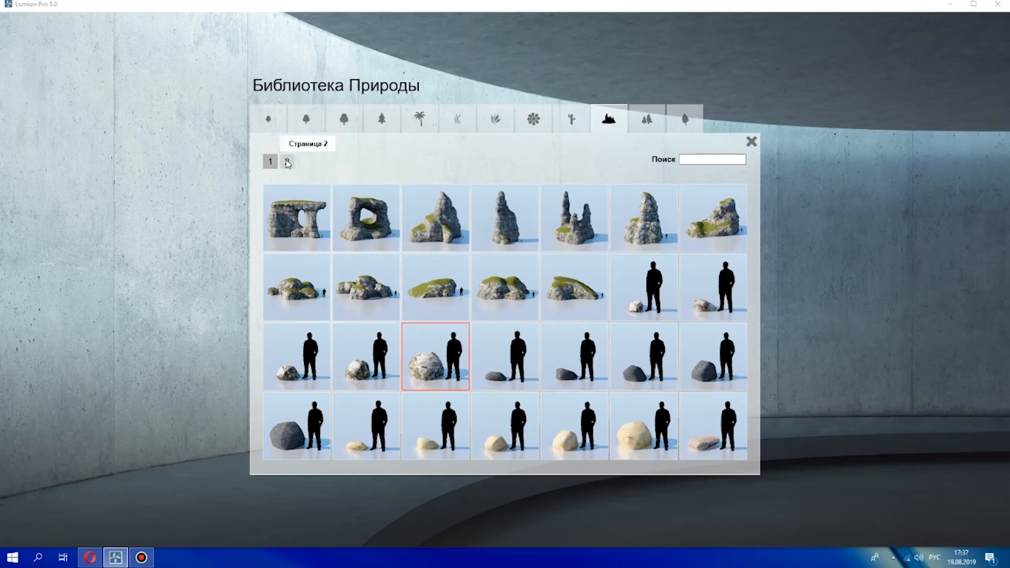
left_click(287, 162)
left_click(522, 314)
left_click(505, 279)
scroll(474, 322, "down", 3)
left_click(675, 305)
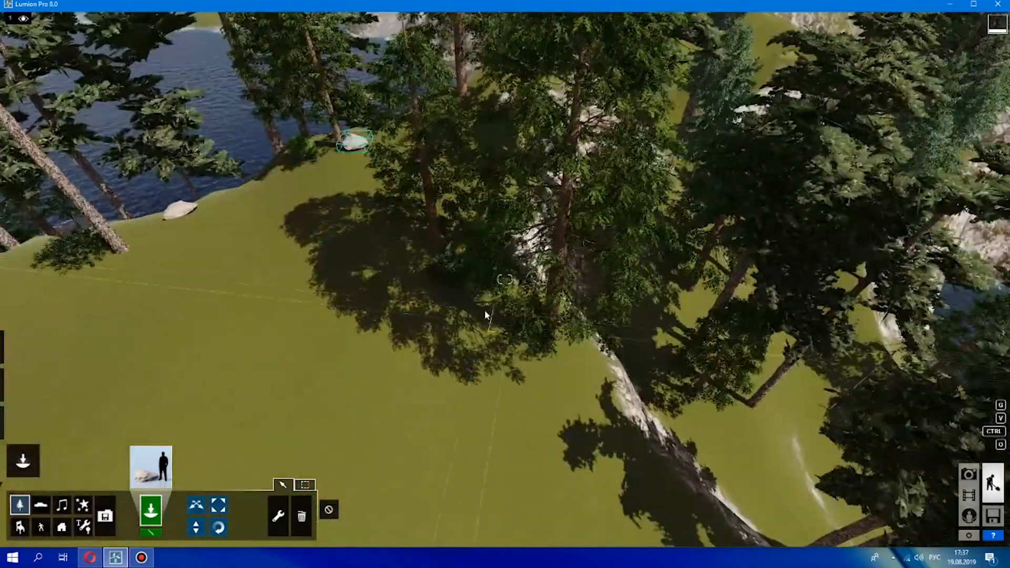
left_click(492, 303)
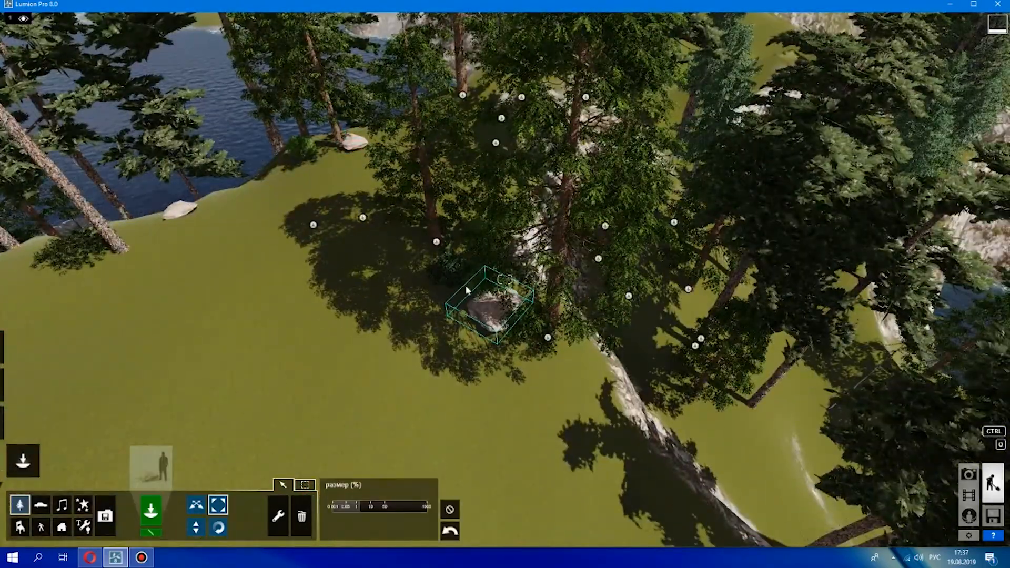
scroll(509, 284, "down", 3)
right_click_drag(509, 284, 684, 224)
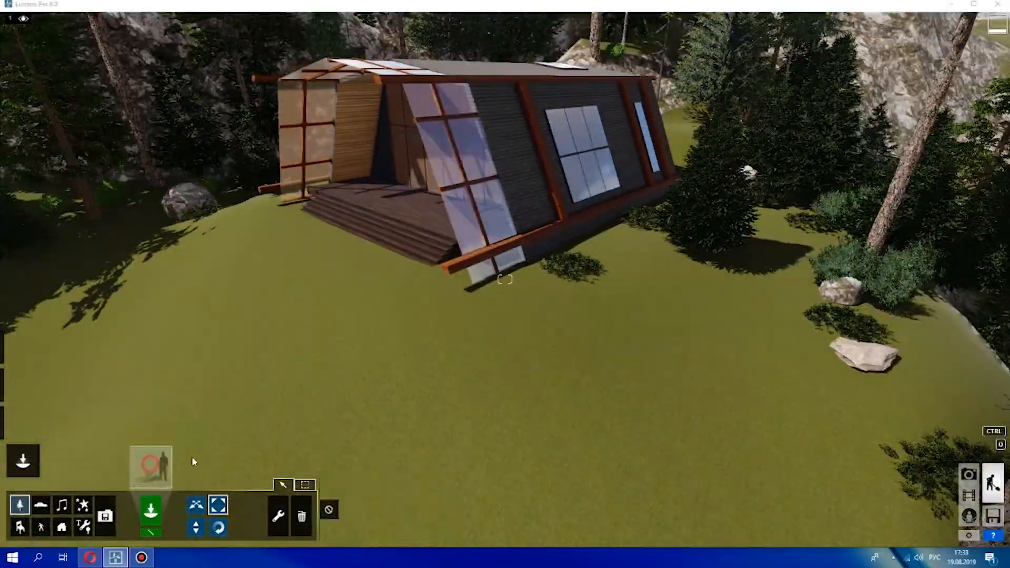
Place a large light-grey boulder beside the house's window side and a small pale stone next to it
left_click(151, 467)
left_click(714, 288)
left_click(614, 260)
left_click(151, 467)
left_click(574, 218)
left_click(631, 280)
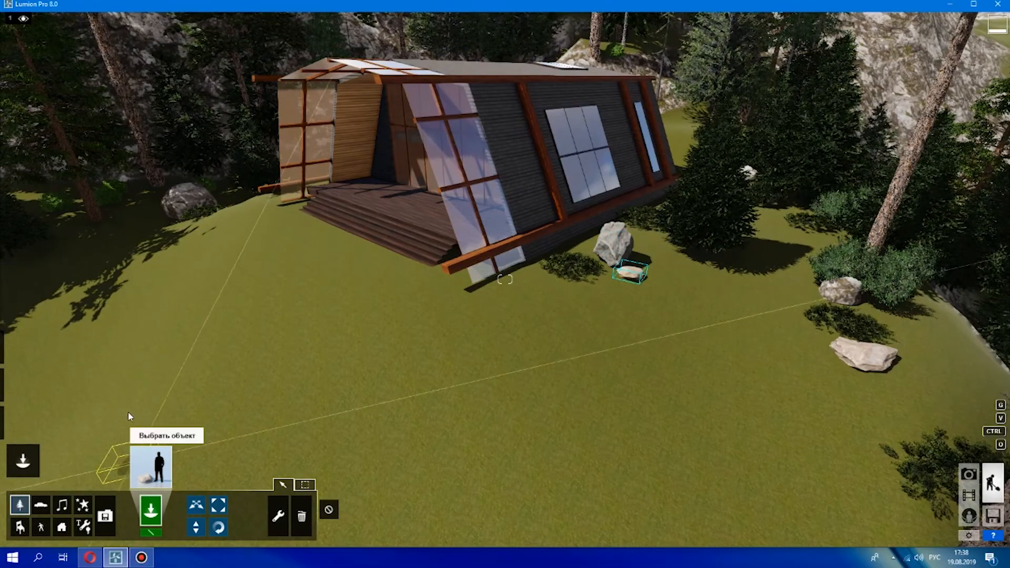
Enable landscape grass on the terrain and add small grey stones as its first scattered element
scroll(316, 266, "up", 3)
left_click(30, 389)
left_click(64, 527)
left_click(108, 536)
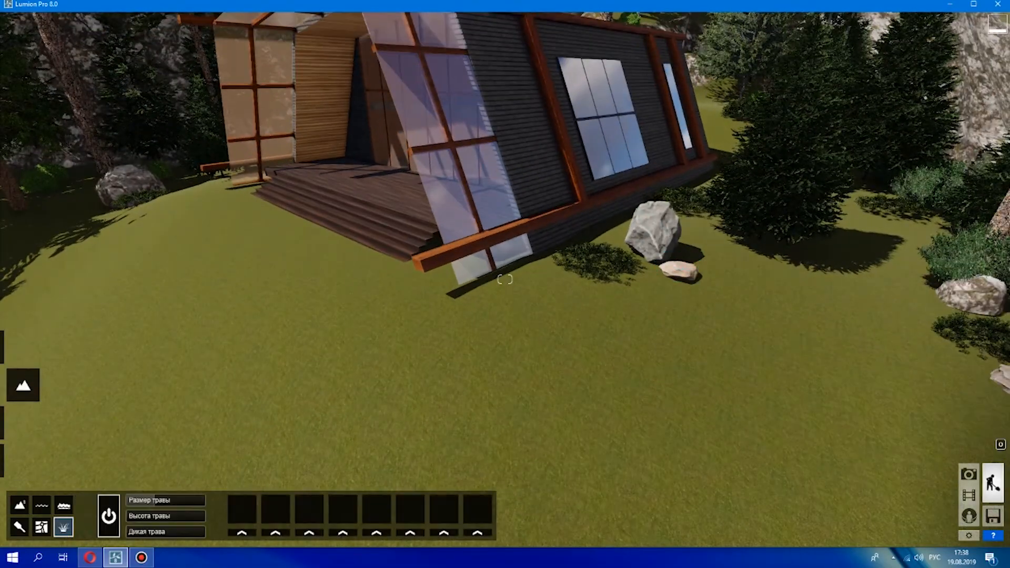
left_click(239, 532)
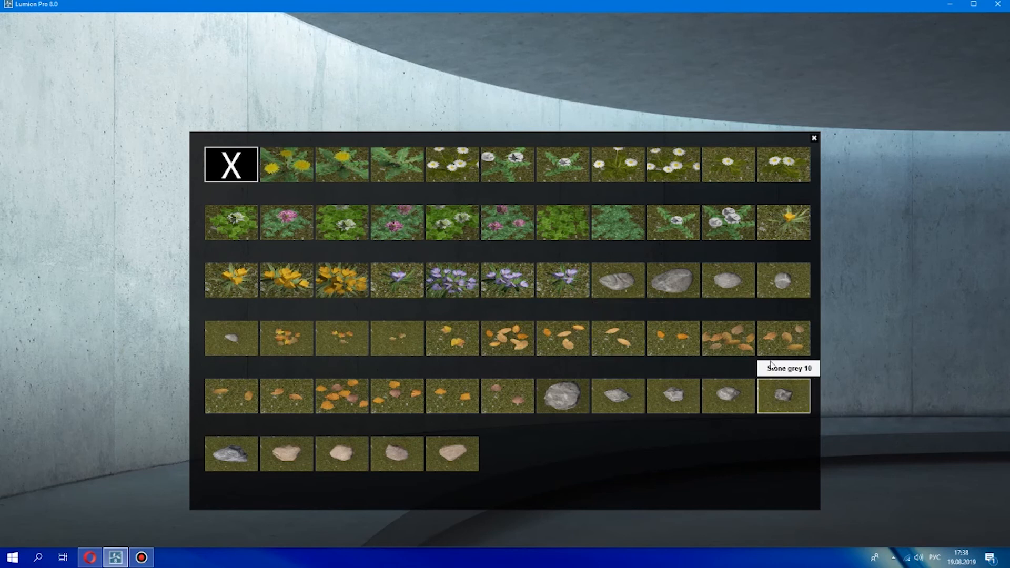
left_click(611, 401)
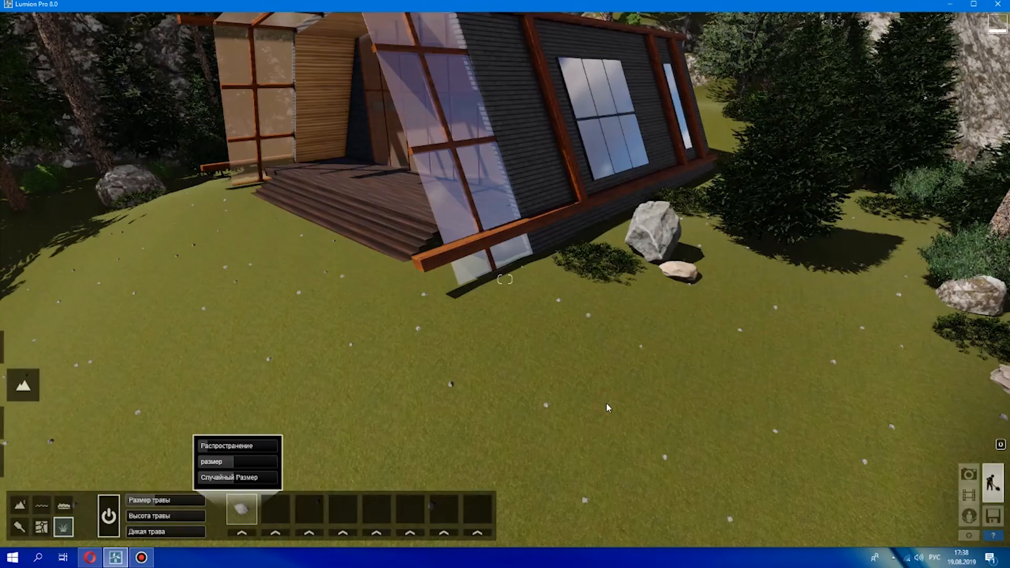
Adjust the size, height and wildness of the landscape grass around the house
left_click_drag(149, 503, 184, 503)
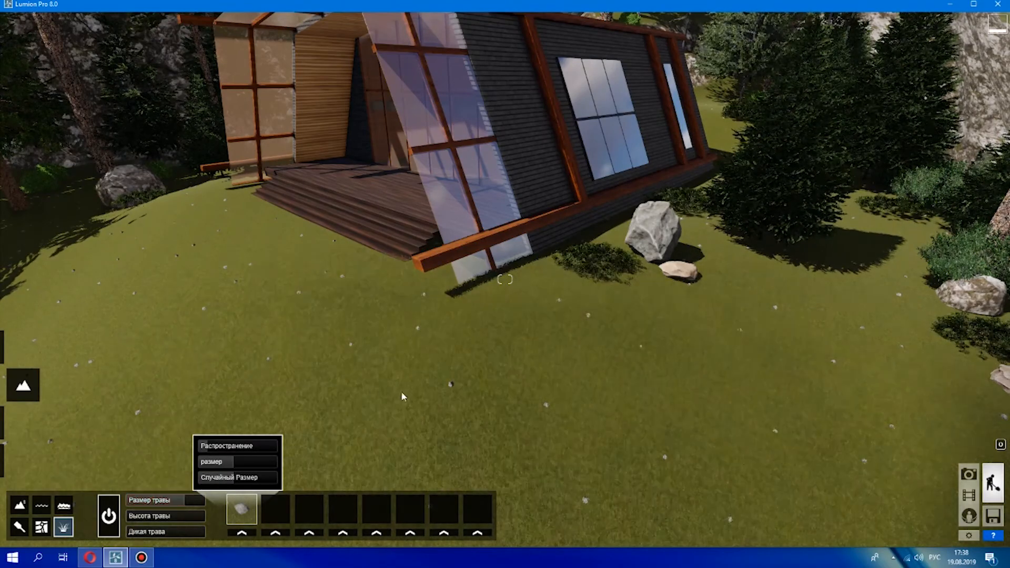
key("w")
key("s")
left_click(163, 504)
left_click_drag(136, 517, 151, 517)
key("s")
right_click_drag(449, 283, 550, 356)
key("w")
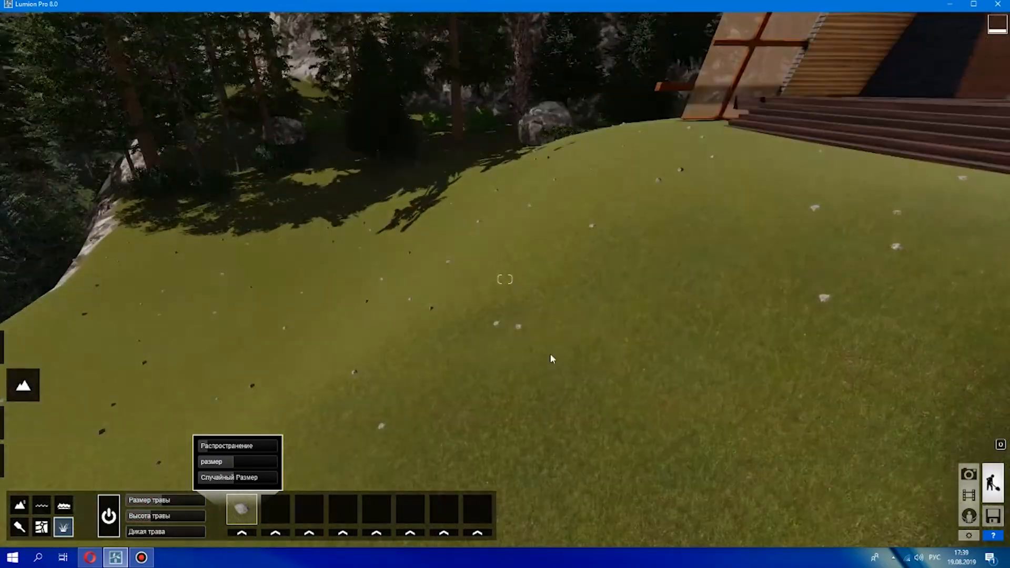
right_click_drag(666, 338, 540, 360)
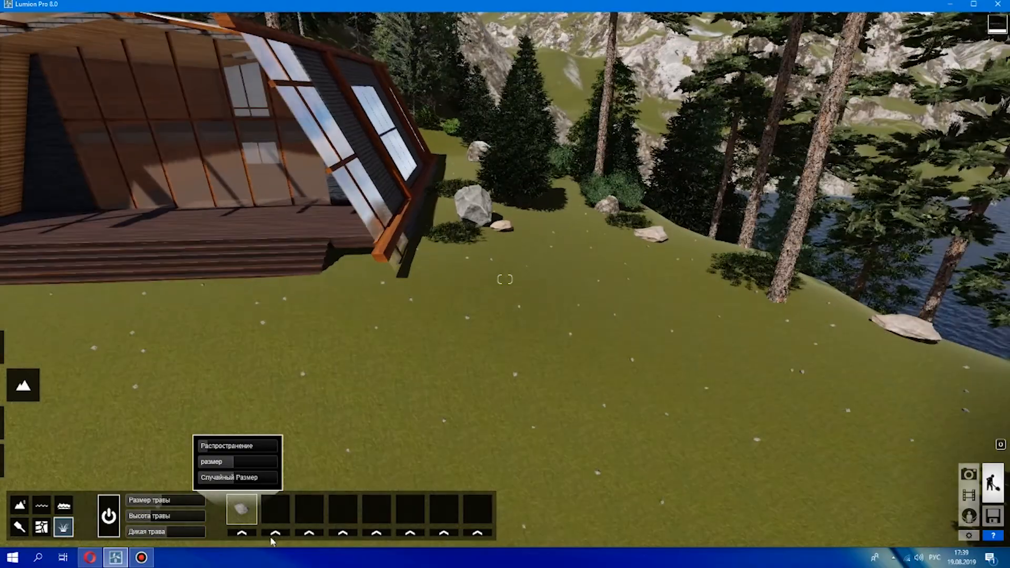
Add small beige stones as the second scattered element in the landscape grass
left_click(275, 533)
left_click(336, 454)
key("s")
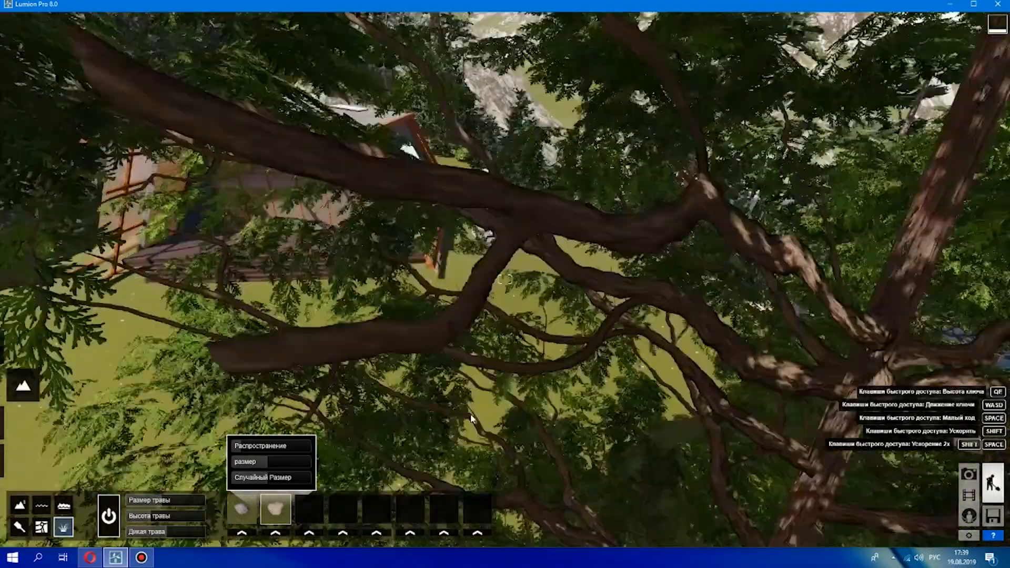
key("w")
key("w")
right_click_drag(417, 405, 571, 279)
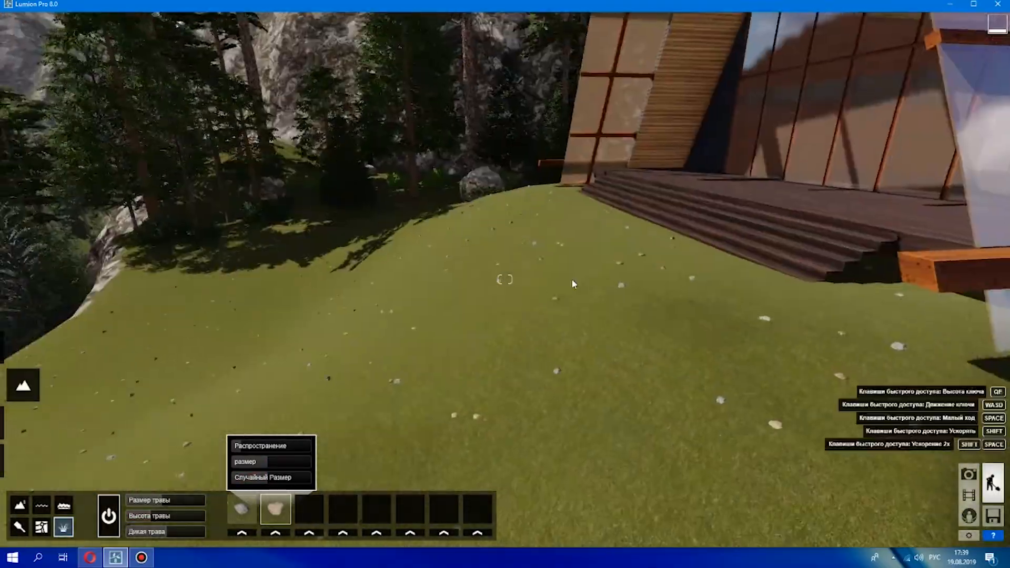
key("s")
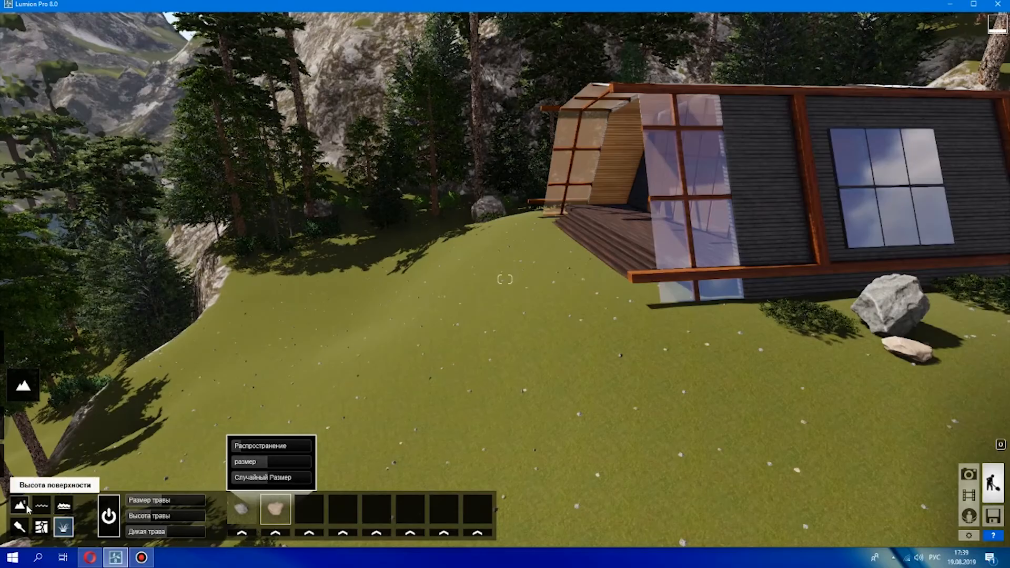
Try other green landscape textures for the main ground, including a muted green and a yellowish green one
left_click(19, 527)
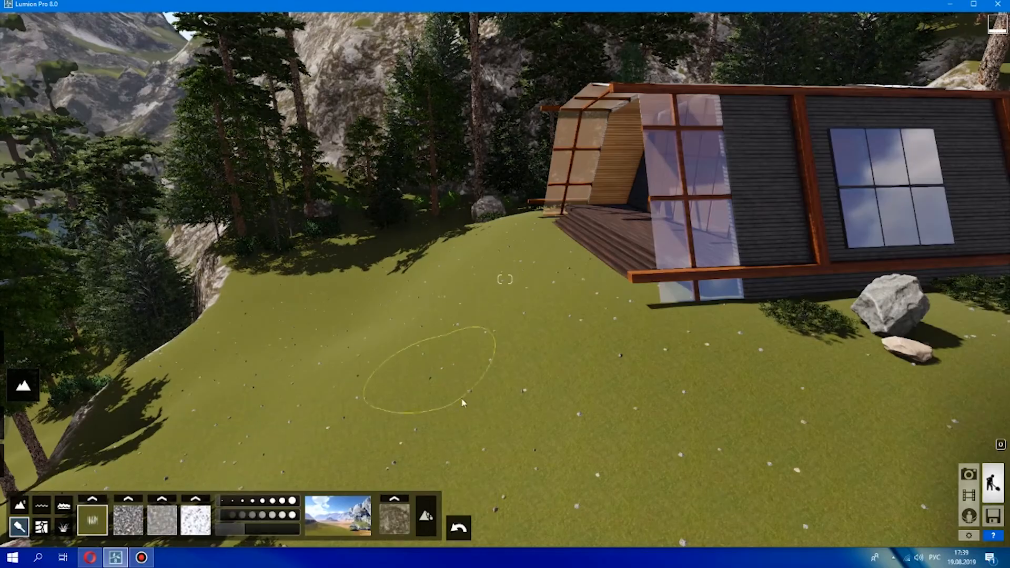
left_click(92, 498)
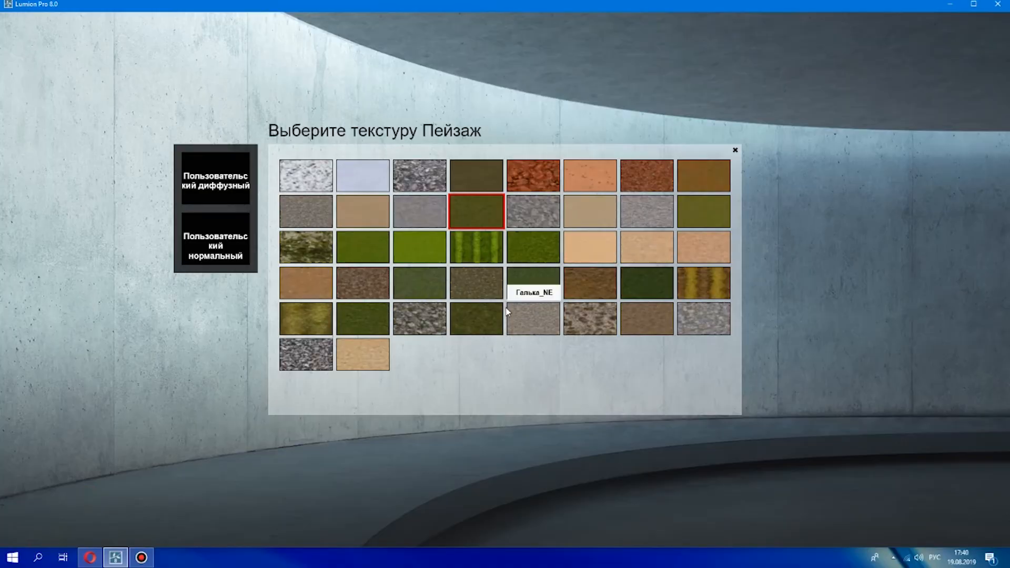
left_click(478, 321)
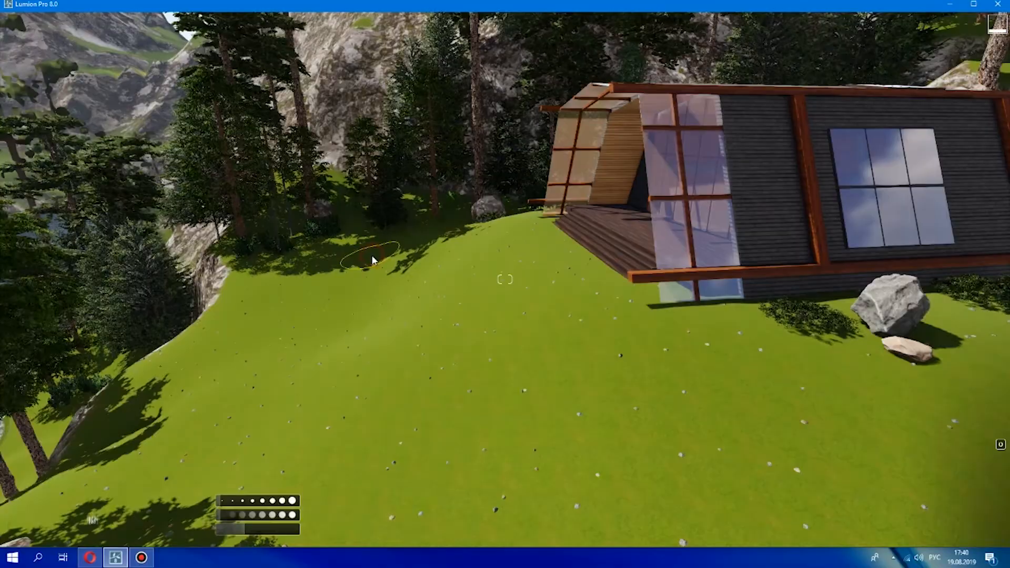
left_click(92, 499)
left_click(429, 290)
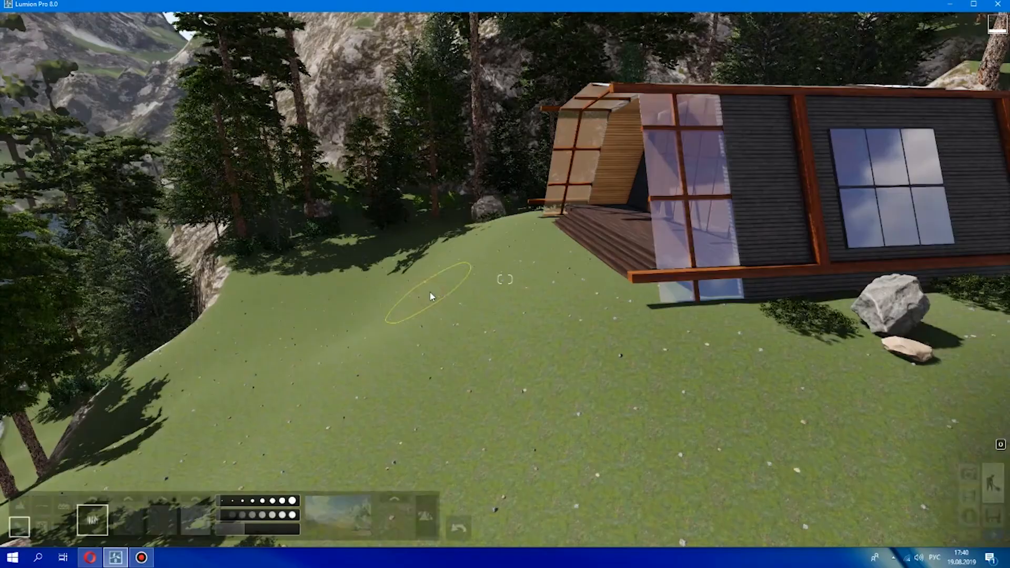
left_click(92, 499)
left_click(709, 216)
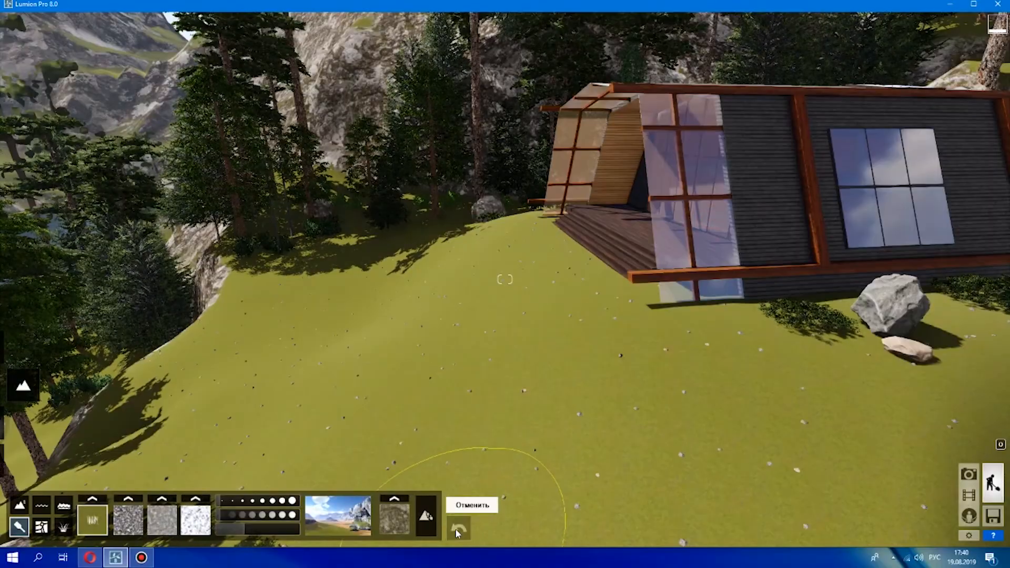
Try further grass textures for the main ground, including a striped one, and return to the plain olive-green grass
left_click(92, 498)
left_click(363, 319)
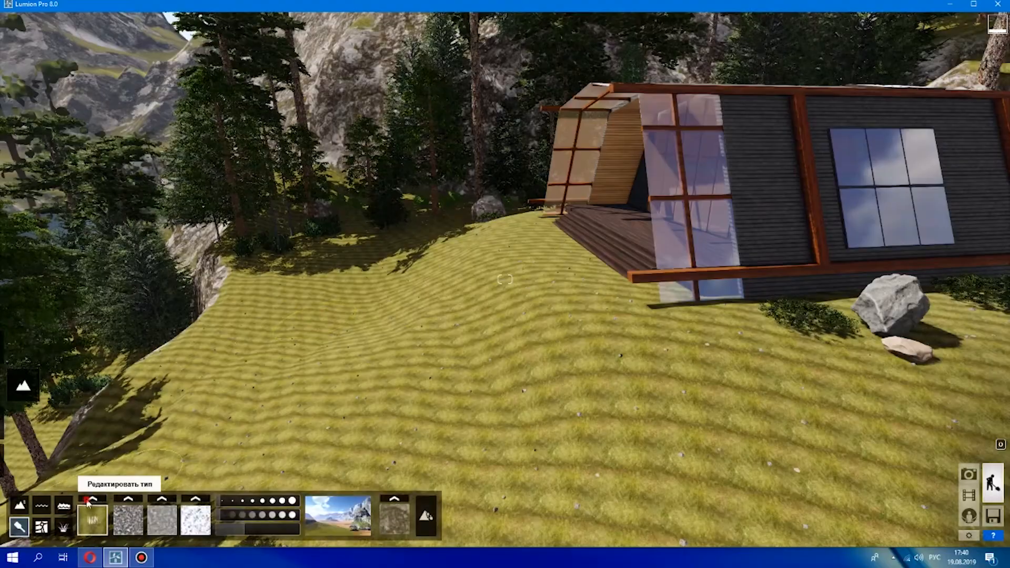
left_click(93, 499)
left_click(533, 247)
left_click(92, 499)
left_click(467, 193)
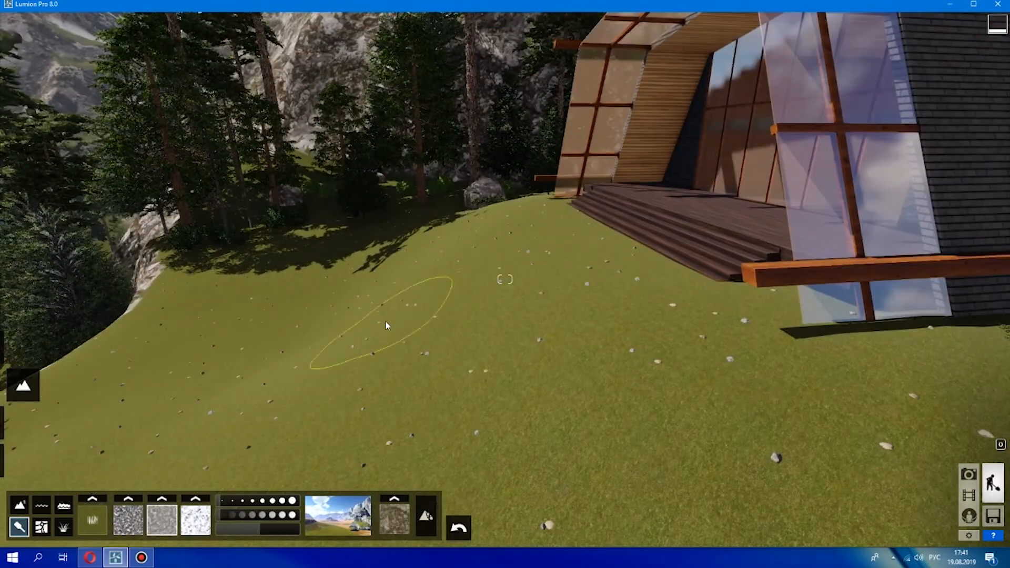
Paint a scattered gravel path over the lawn up to the deck steps and cover the stray patch with grass
left_click(394, 499)
left_click(393, 497)
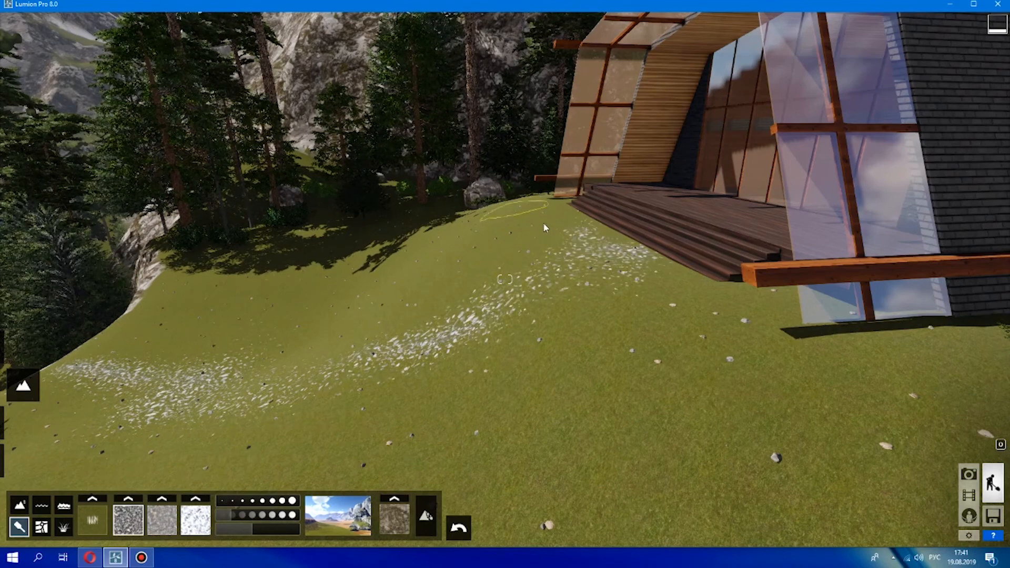
key("w")
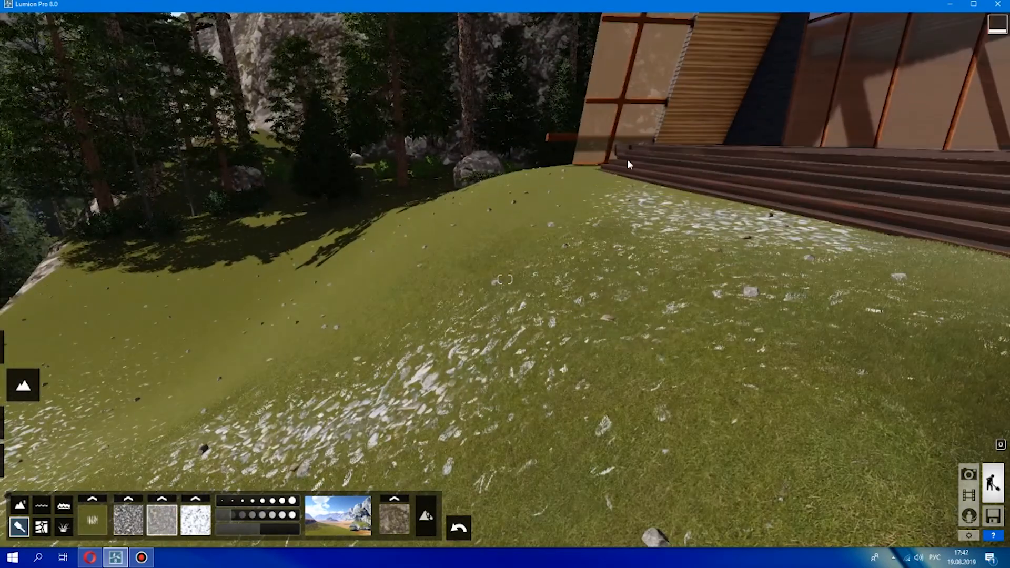
left_click_drag(663, 336, 584, 367)
key("s")
left_click(458, 528)
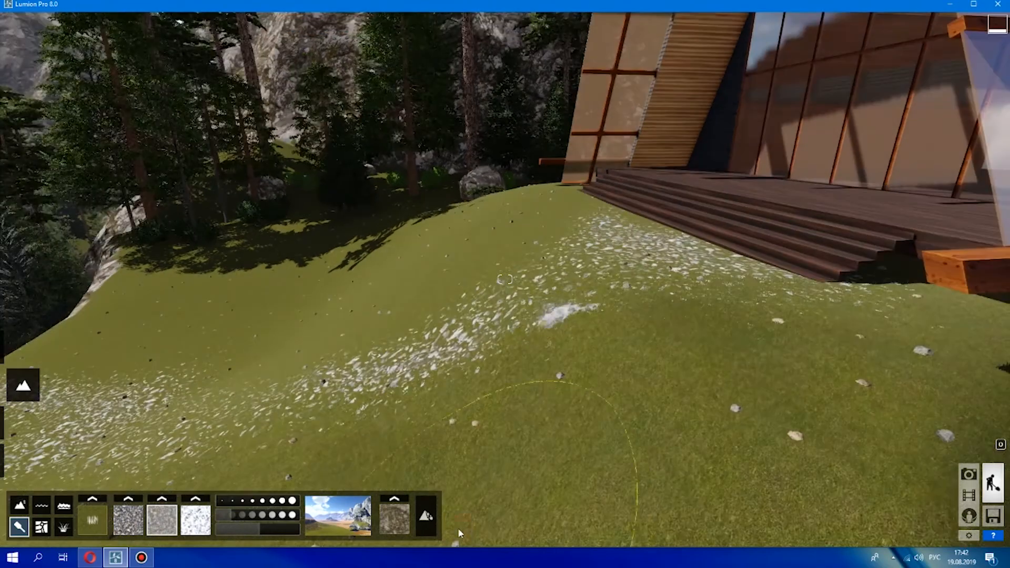
left_click(543, 304)
key("s")
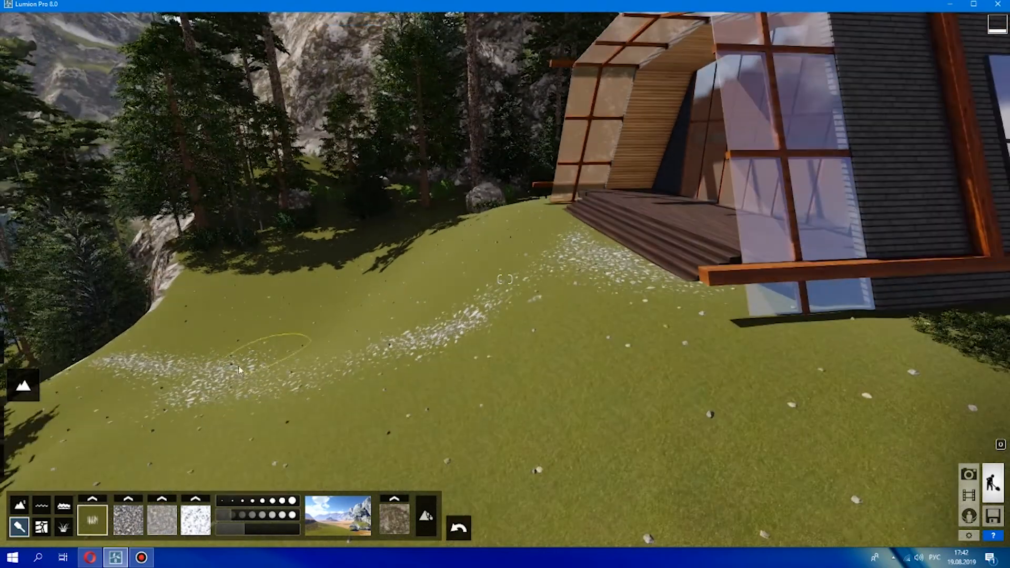
Paint a gravel branch of the path across the clearing toward the large boulder and trees by the lake
key("w")
right_click_drag(543, 329, 543, 304)
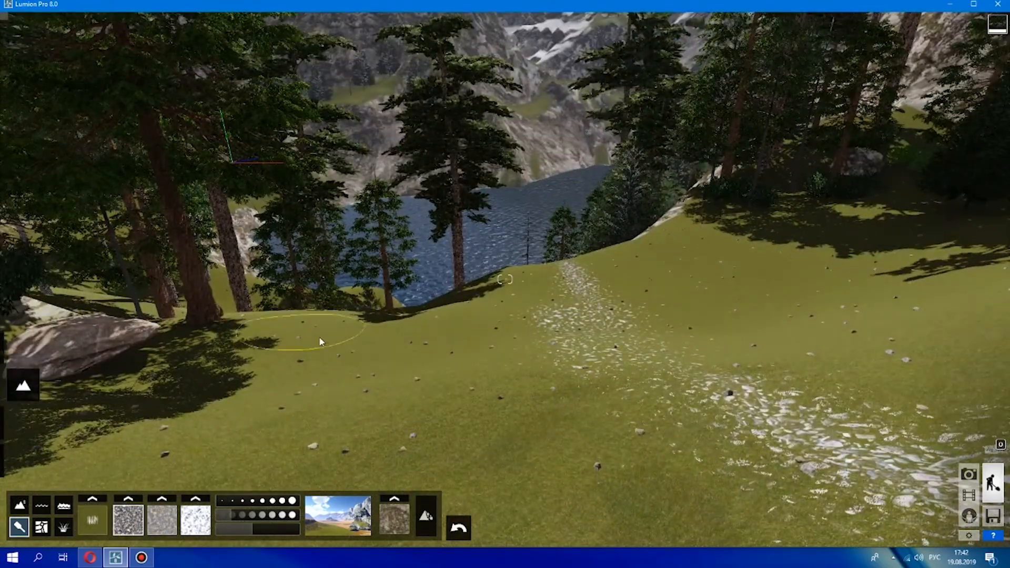
left_click_drag(350, 345, 138, 323)
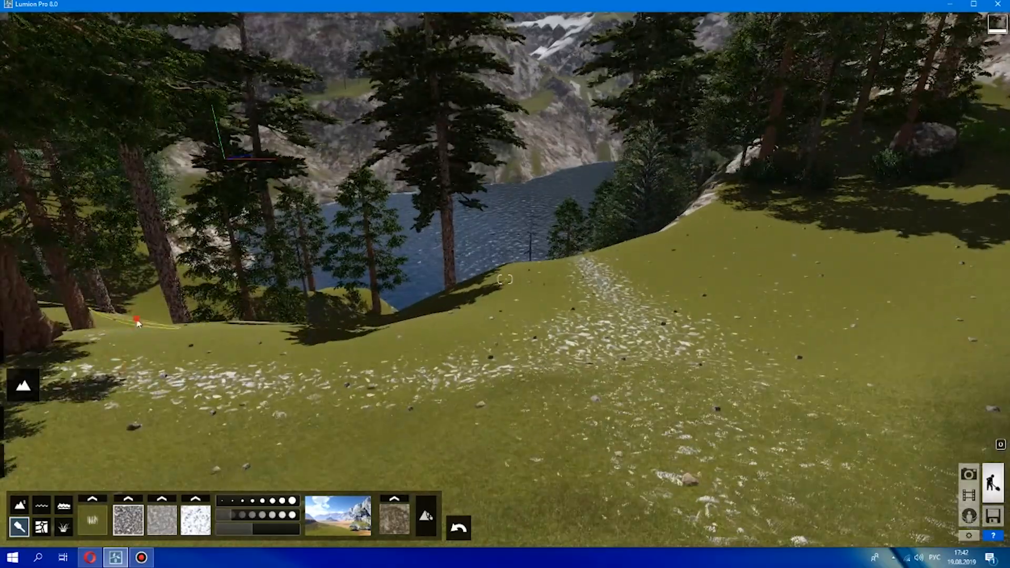
Dab light patches of gravel near the pale rocks beside the house and by the boulder under the trees
key("s")
right_click_drag(548, 325, 488, 296)
key("s")
key("w")
key("e")
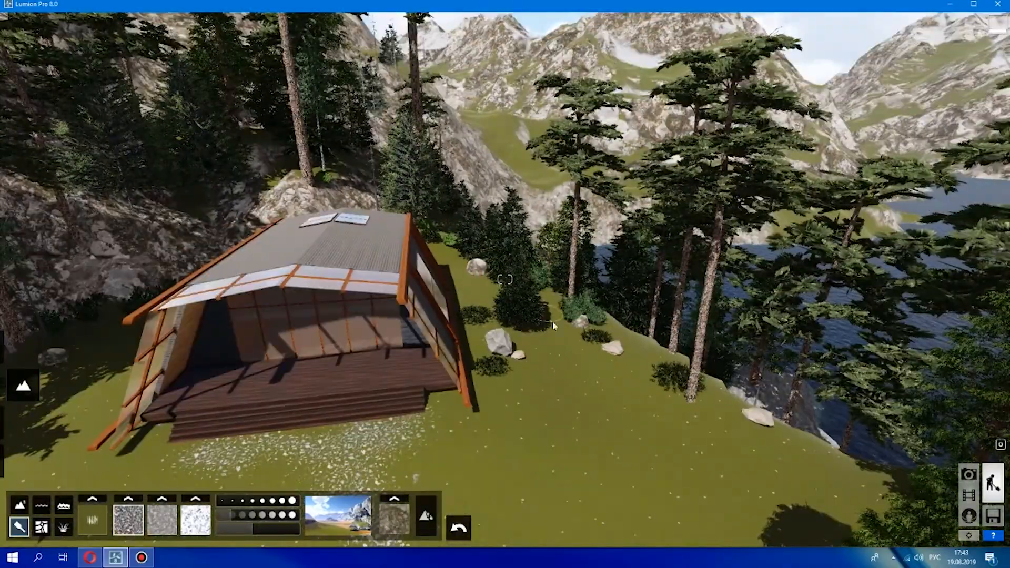
key("w")
left_click(705, 426)
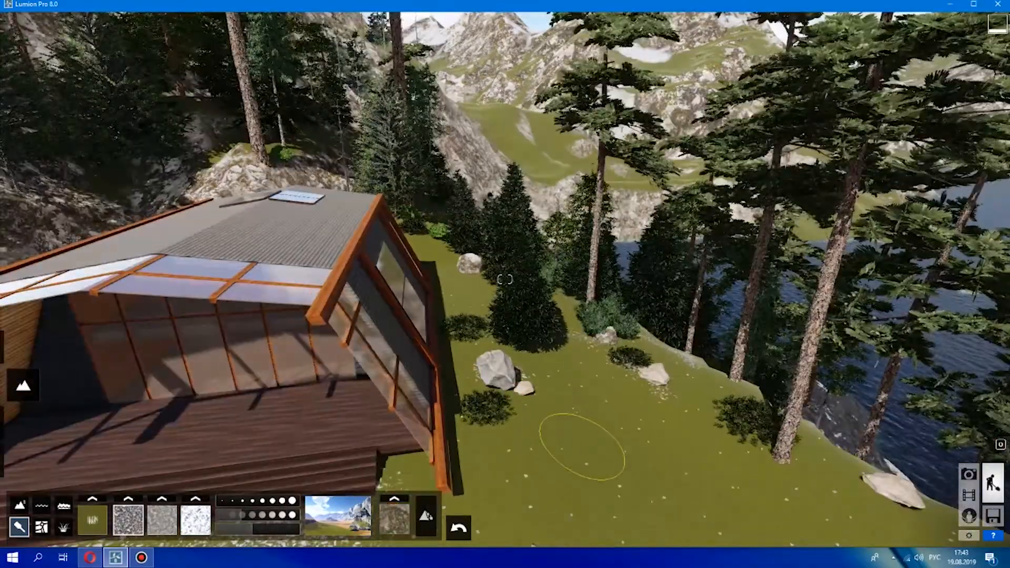
right_click_drag(582, 447, 346, 392)
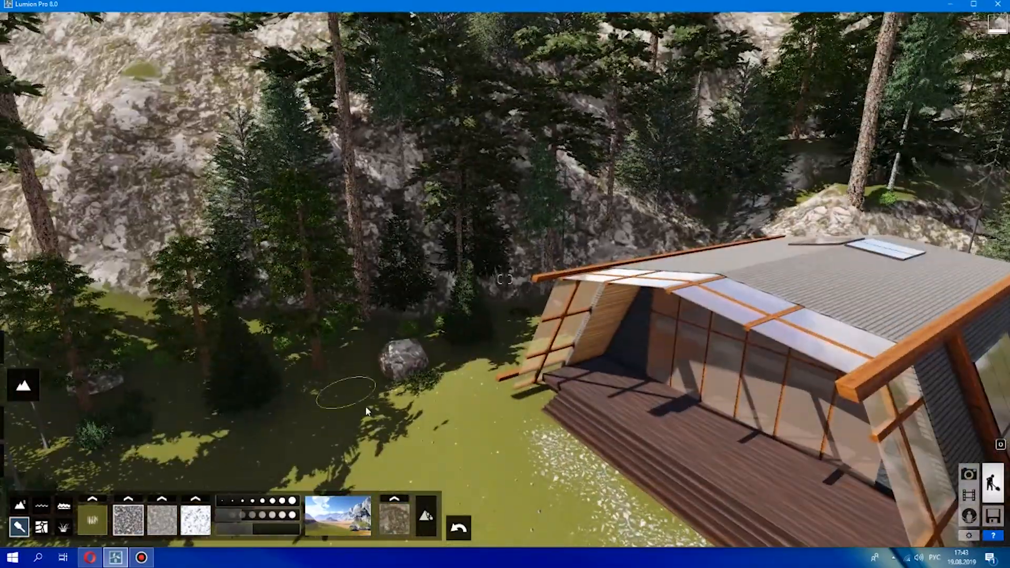
key("s")
key("w")
right_click_drag(477, 494, 549, 258)
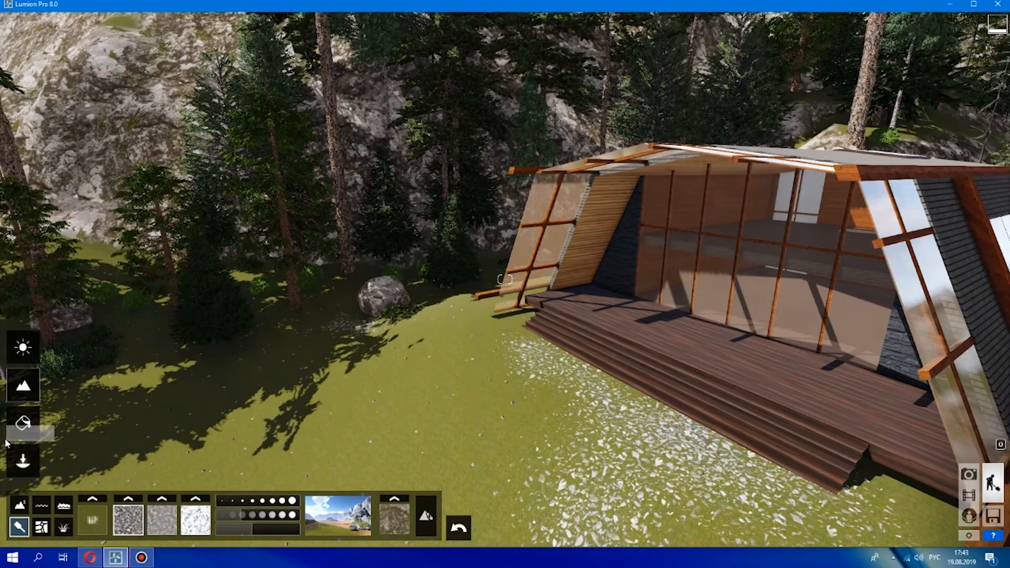
Choose the Live_Oak-L_RT broadleaf tree from the later pages of the nature library's tree models
left_click(8, 441)
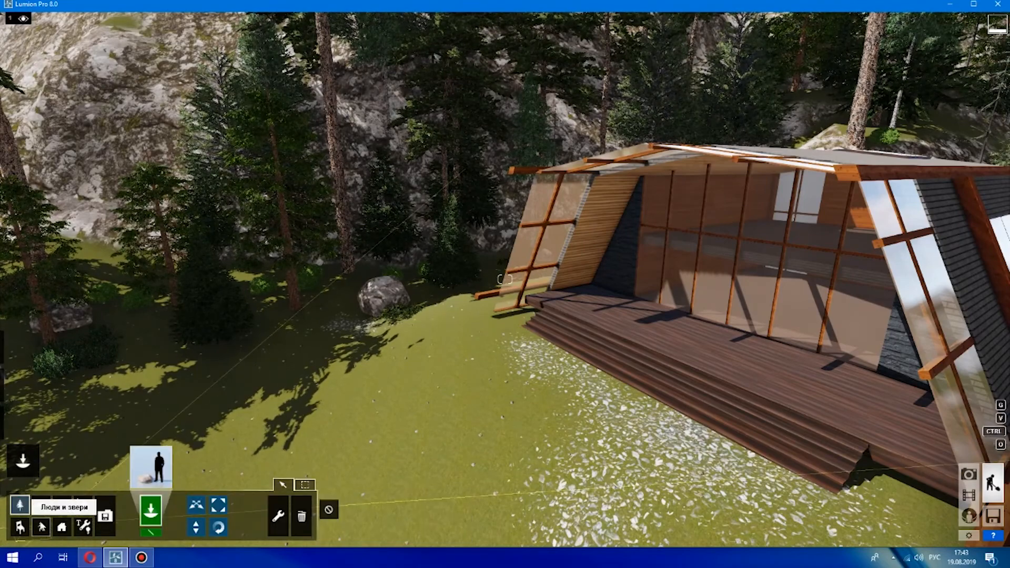
left_click(151, 466)
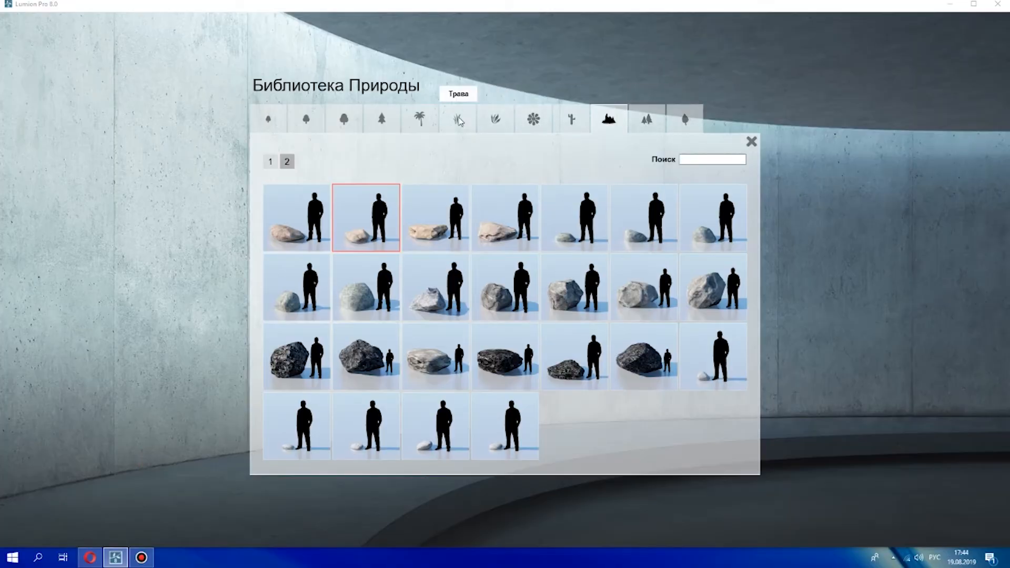
left_click(307, 119)
left_click(311, 162)
left_click(328, 161)
left_click(345, 162)
left_click(362, 162)
left_click(378, 162)
left_click(643, 210)
Place the live oak on the grassy lakeshore below the rocky slope and adjust its size
right_click_drag(307, 329, 462, 233)
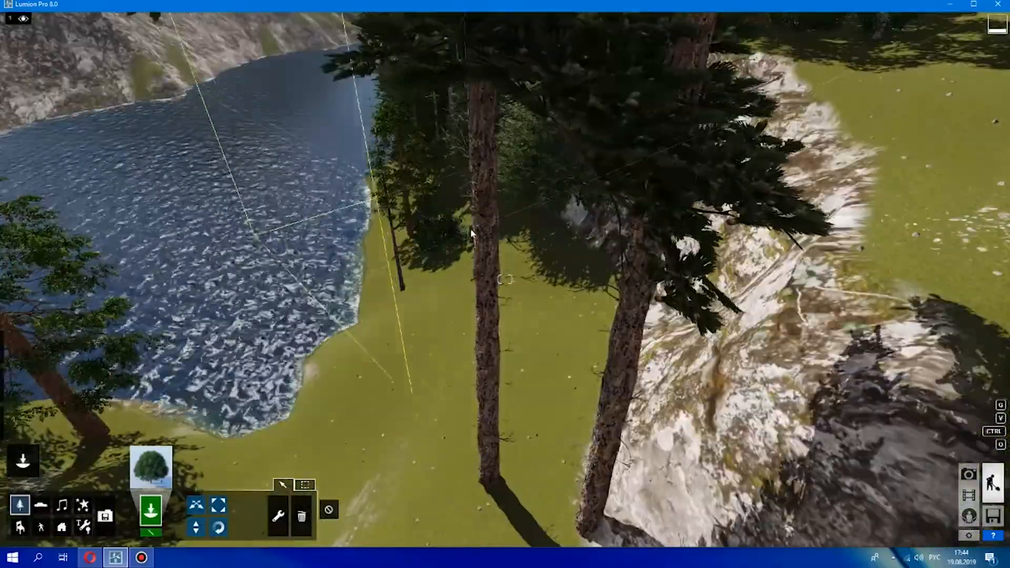
key("w")
key("s")
left_click(532, 242)
key("w")
right_click_drag(441, 214, 320, 100)
left_click(218, 505)
left_click_drag(382, 271, 380, 276)
Place more live oaks on the shore and behind the rocky outcrop by the lake and adjust their size
left_click(151, 510)
left_click(583, 252)
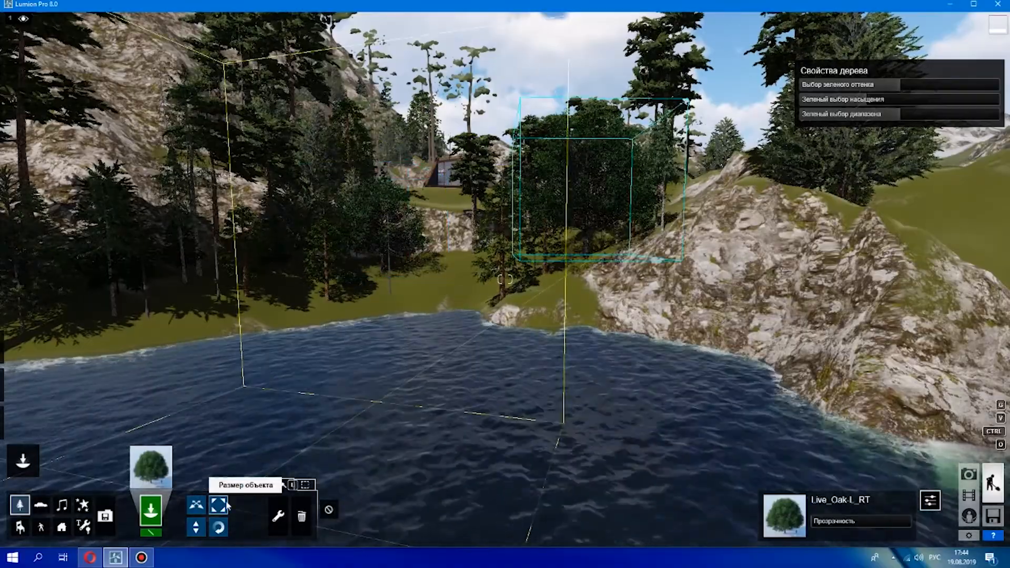
key("s")
left_click(942, 321)
key("w")
left_click(217, 505)
left_click(577, 259)
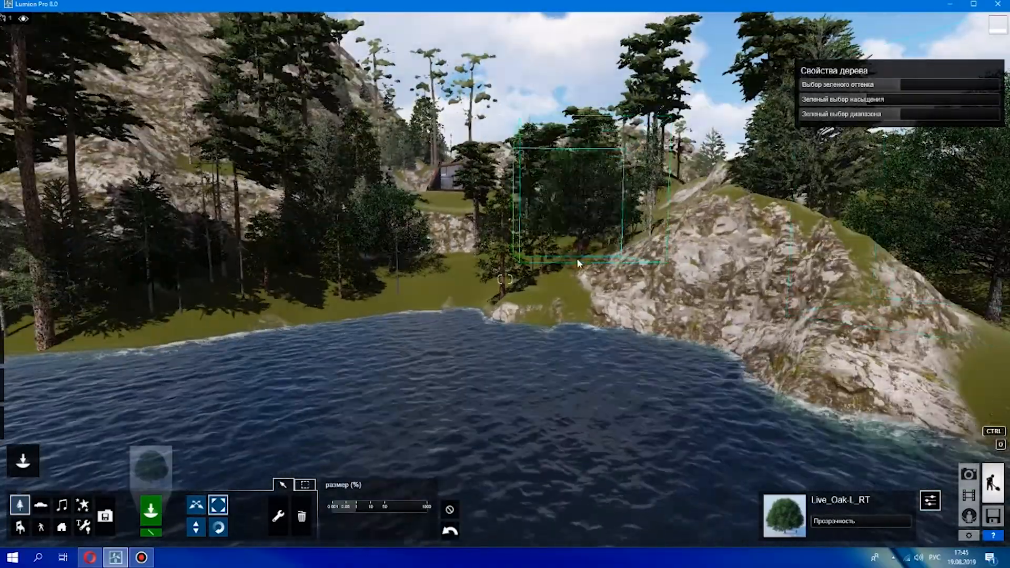
Return to the house front and choose WildGrass_Cluster_RT from the second page of the nature library's grasses
key("q")
key("w")
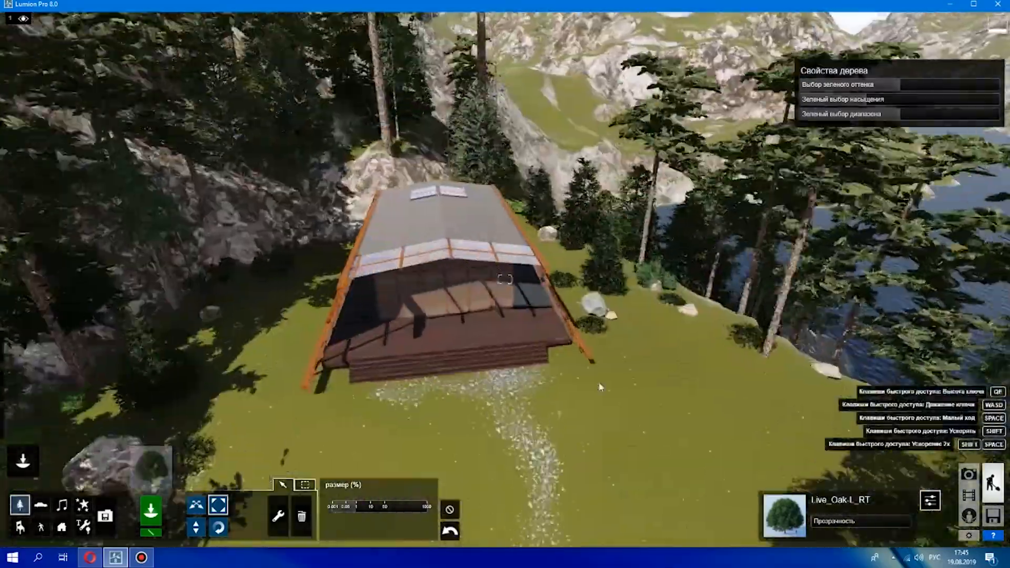
right_click_drag(600, 386, 499, 240)
key("w")
left_click(151, 472)
left_click(457, 119)
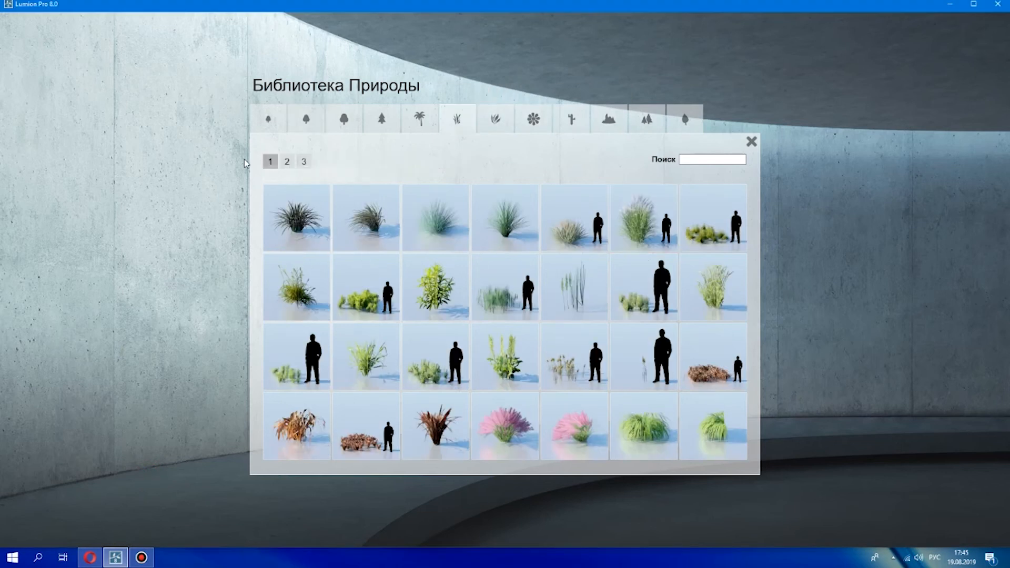
left_click(287, 162)
left_click(304, 162)
left_click(287, 162)
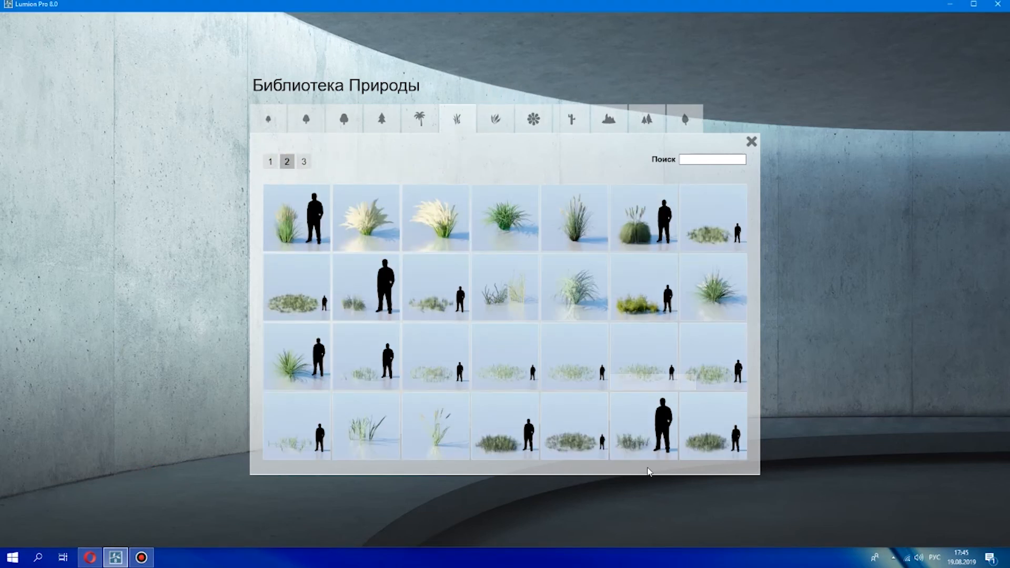
left_click(602, 458)
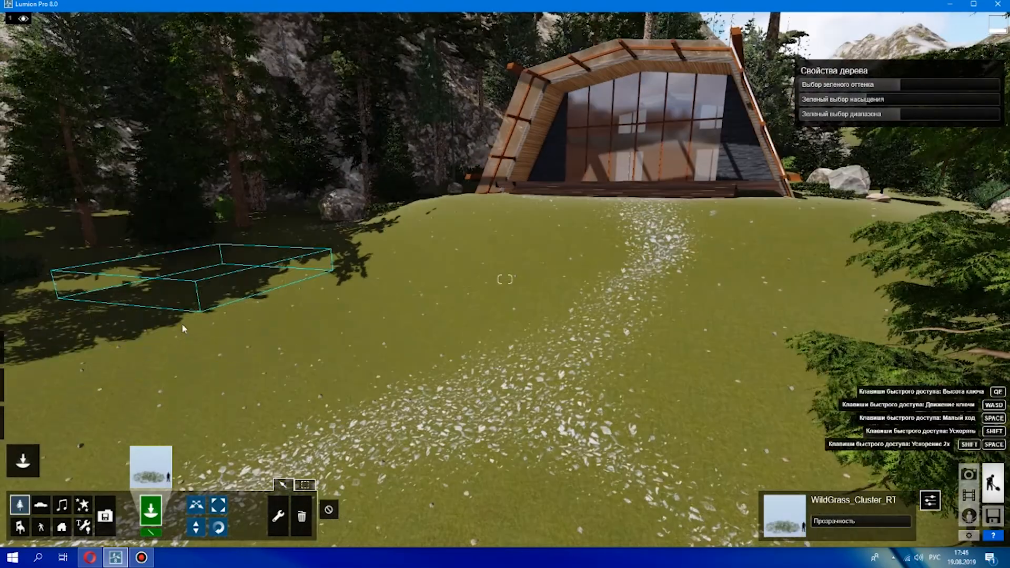
Place wild grass clusters on the lawn's edge by the shaded trees near the house and adjust their height
left_click(23, 347)
right_click_drag(89, 275, 838, 257)
key("w")
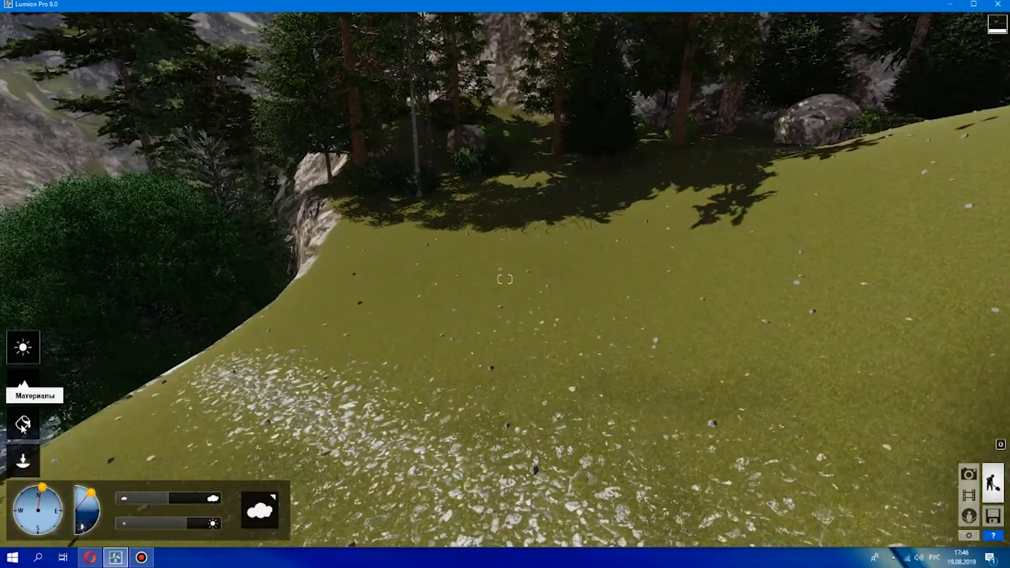
left_click(529, 163)
left_click(686, 187)
key("w")
left_click(196, 528)
left_click_drag(773, 116, 765, 141)
left_click_drag(606, 124, 603, 138)
Thin out the wild grass clusters under the trees at the lawn's edge by deleting some of them
key("s")
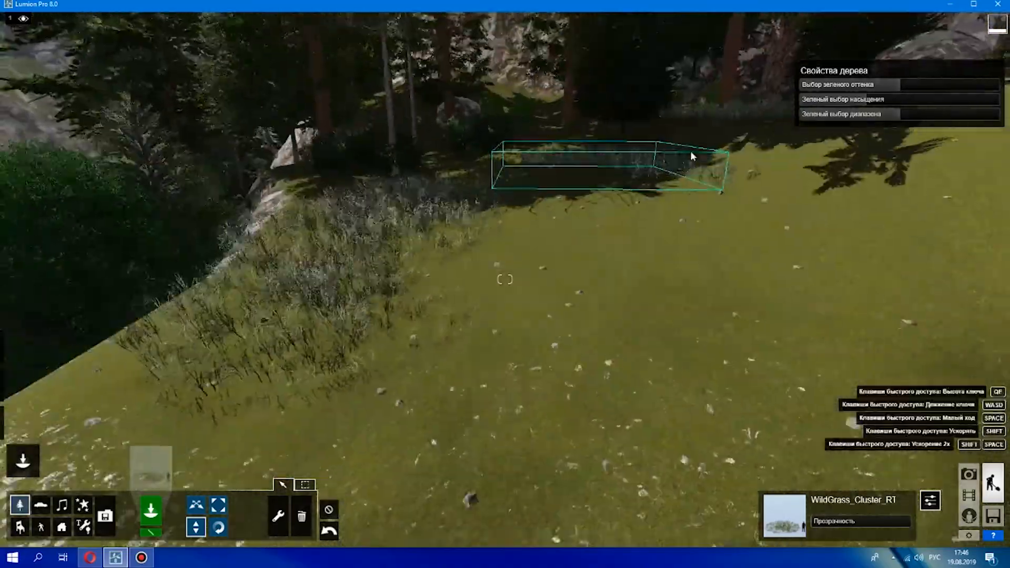
key("s")
key("q")
key("d")
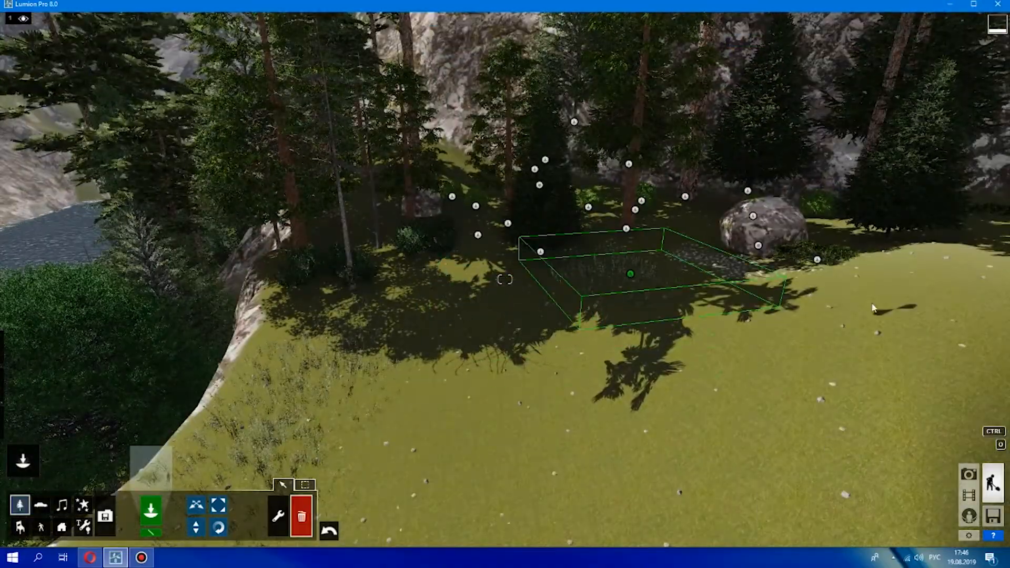
key("w")
key("s")
Place more wild grass clusters along the lawn's edge and beside the house next to the pale boulders
left_click(151, 511)
left_click(338, 466)
key("w")
right_click_drag(338, 467, 436, 301)
left_click(244, 316)
left_click(291, 192)
key("a")
key("w")
right_click_drag(596, 286, 201, 473)
key("s")
key("w")
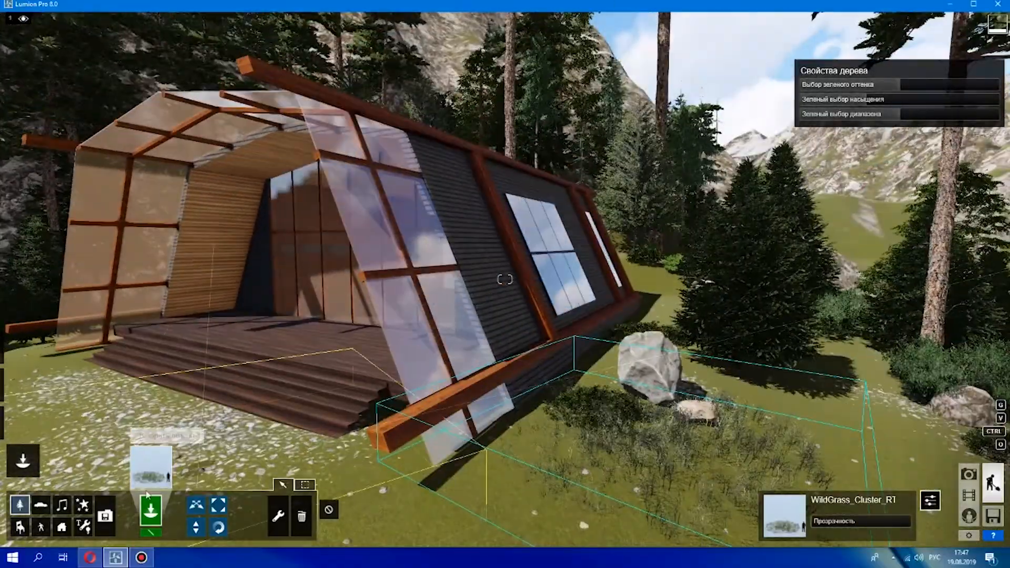
Choose the second conifer on the first page of the conifer library and place one on each side of the house
left_click(151, 468)
left_click(382, 119)
left_click(311, 161)
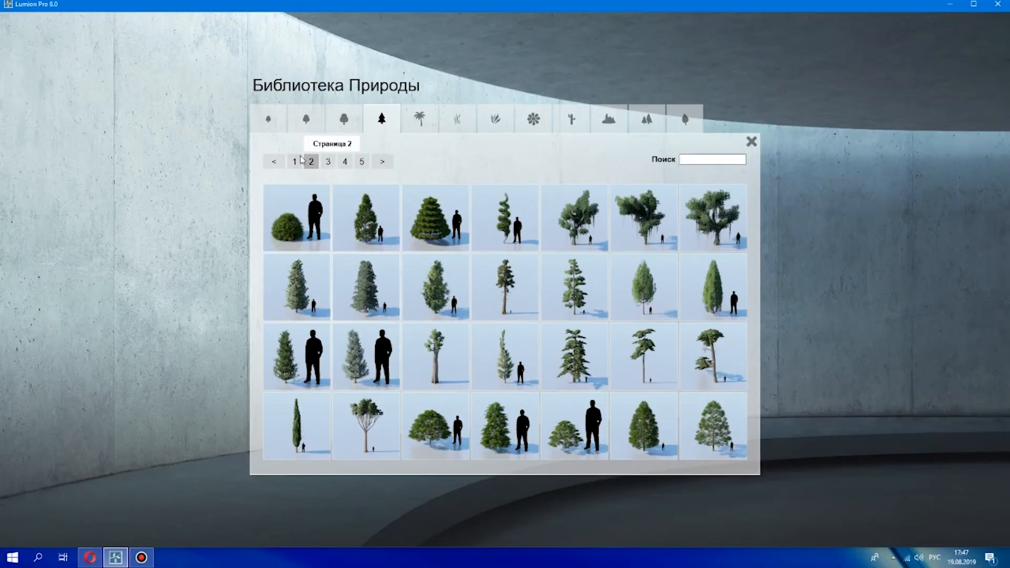
left_click(295, 161)
left_click(367, 217)
left_click(760, 413)
key("s")
left_click(153, 356)
key("w")
Adjust the size of the new conifers standing on both sides of the house
left_click(218, 505)
left_click_drag(90, 349, 236, 298)
right_click_drag(236, 298, 611, 252)
key("w")
left_click_drag(610, 252, 600, 270)
key("s")
right_click_drag(600, 270, 547, 232)
Choose WelcomingPine_RT from the second page of conifers, place it near the house and adjust its size
left_click(151, 465)
left_click(311, 162)
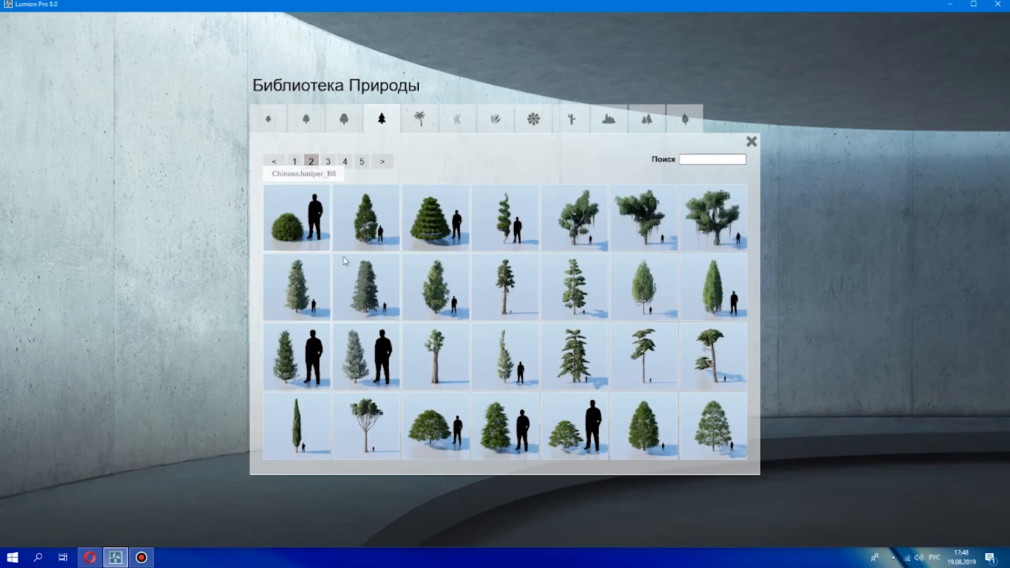
left_click(722, 371)
key("s")
right_click_drag(856, 329, 636, 164)
key("w")
key("w")
key("l")
left_click_drag(474, 368, 473, 332)
key("s")
key("s")
Move the welcoming pine behind the far end of the house and adjust its orientation
right_click_drag(636, 164, 550, 213)
key("q")
key("w")
key("q")
left_click_drag(361, 508, 359, 509)
key("w")
right_click_drag(627, 458, 700, 474)
key("m")
left_click_drag(538, 334, 376, 286)
left_click(218, 527)
key("s")
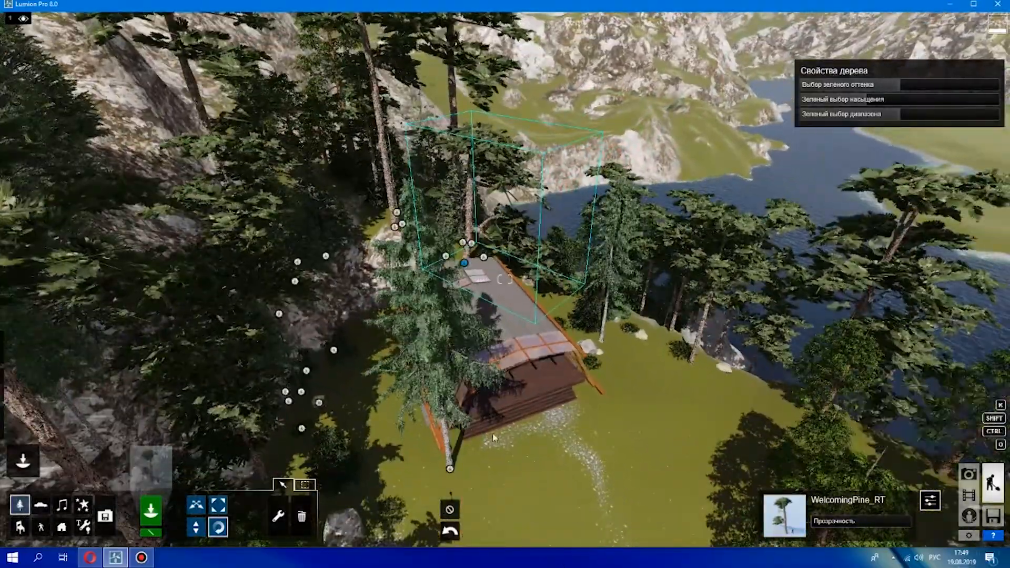
Choose HuangshanPine_RT_1, place it on the lake side of the lawn in front of the house and adjust its size
key("s")
left_click(154, 462)
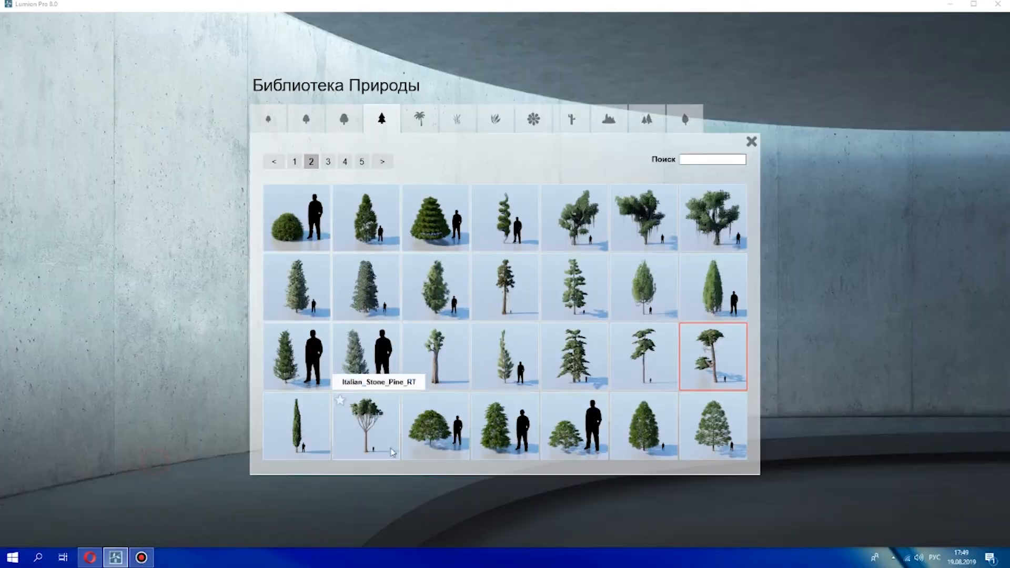
left_click(605, 384)
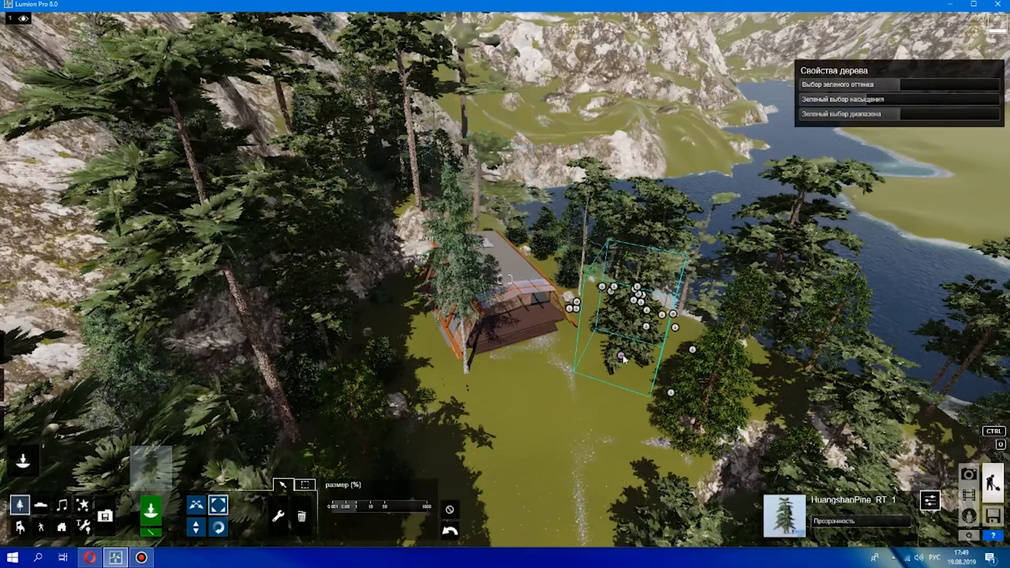
key("w")
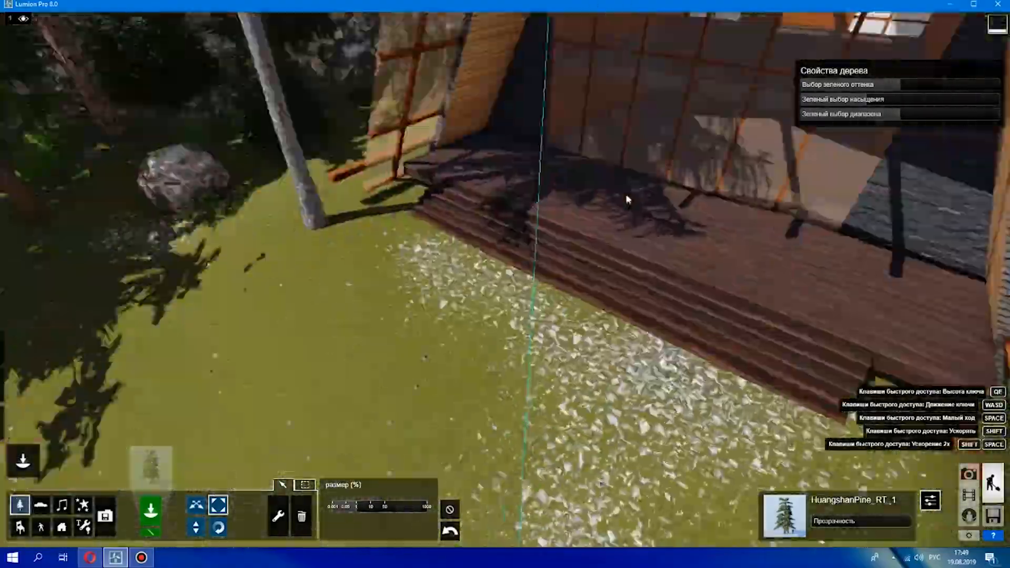
right_click_drag(626, 199, 505, 279)
key("s")
right_click_drag(553, 395, 21, 39)
key("s")
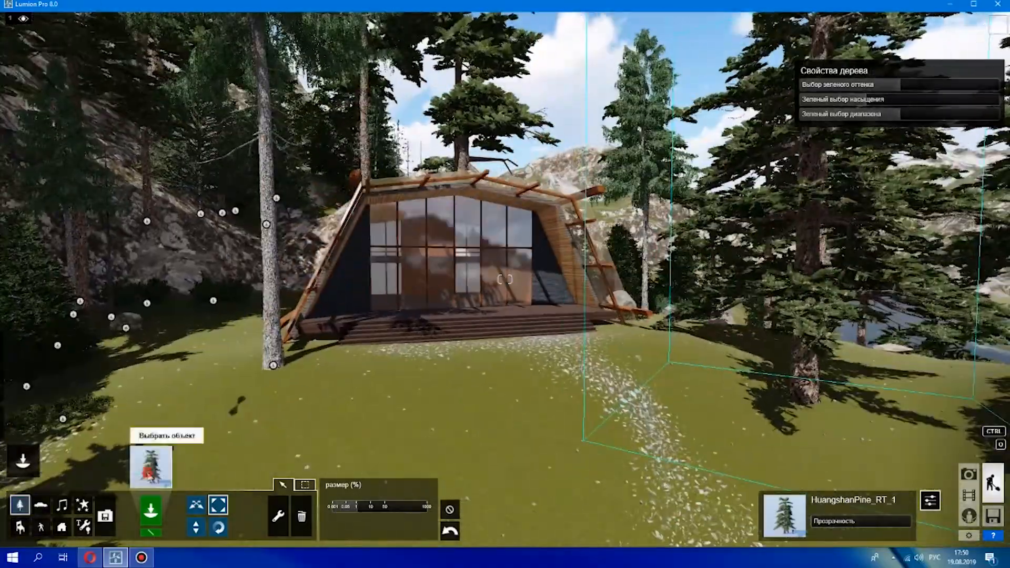
Look through the conifer pages of the nature library and choose ChineseJuniper_B3
left_click(151, 466)
left_click(638, 349)
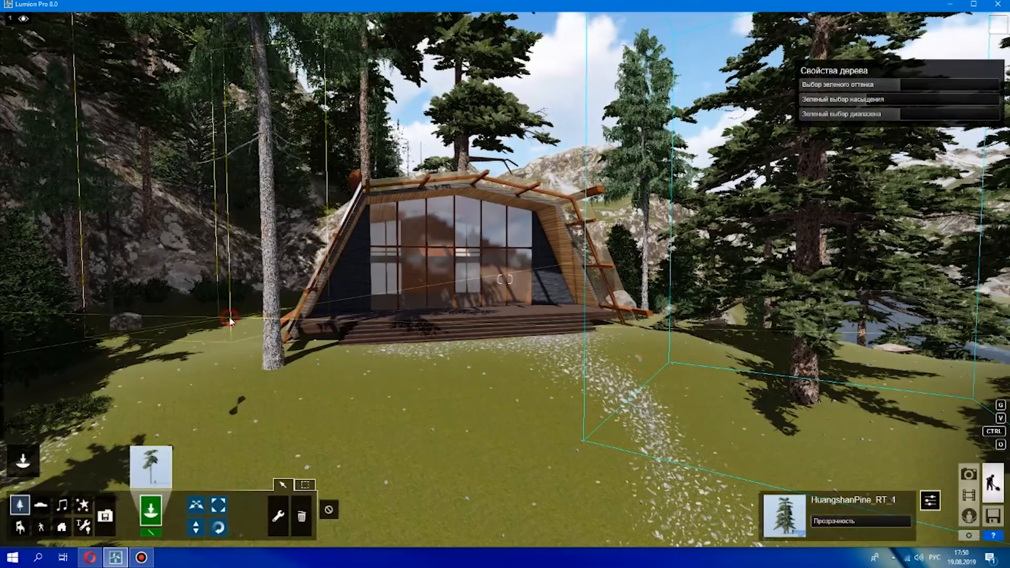
left_click(151, 466)
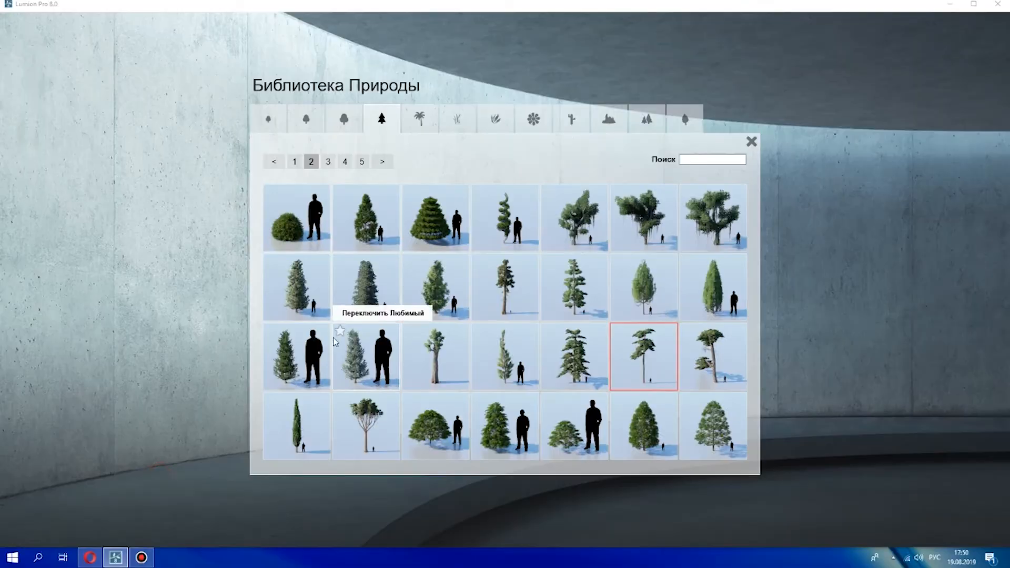
left_click(328, 162)
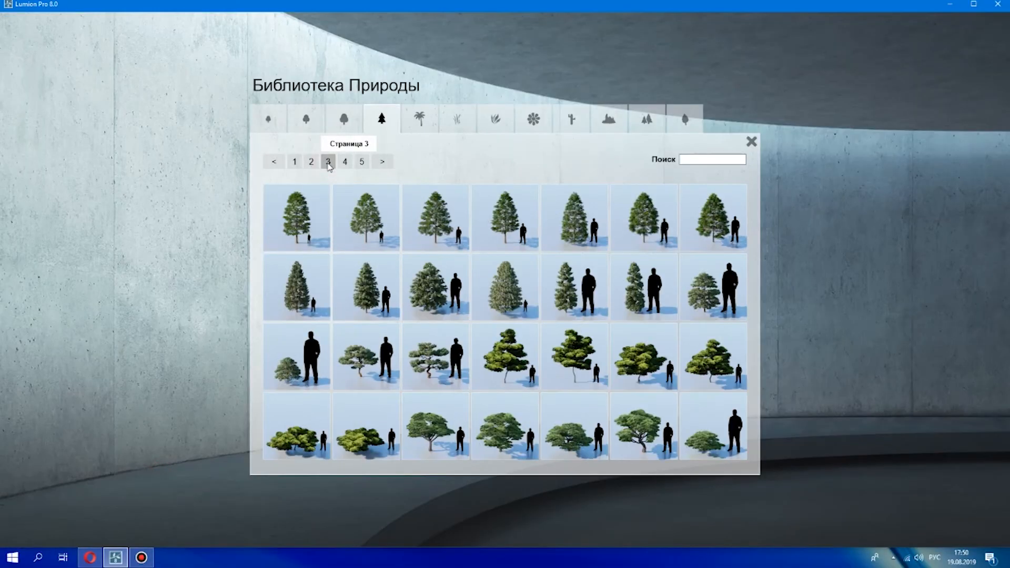
left_click(296, 162)
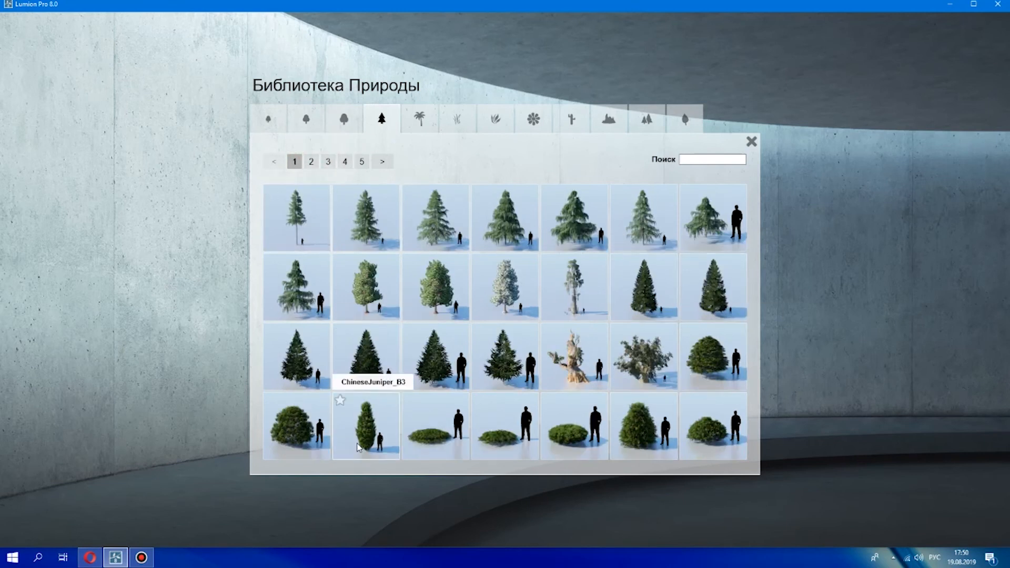
left_click(365, 426)
Place Chinese junipers along the forest edge beside the house and adjust their size
left_click(150, 348)
key("s")
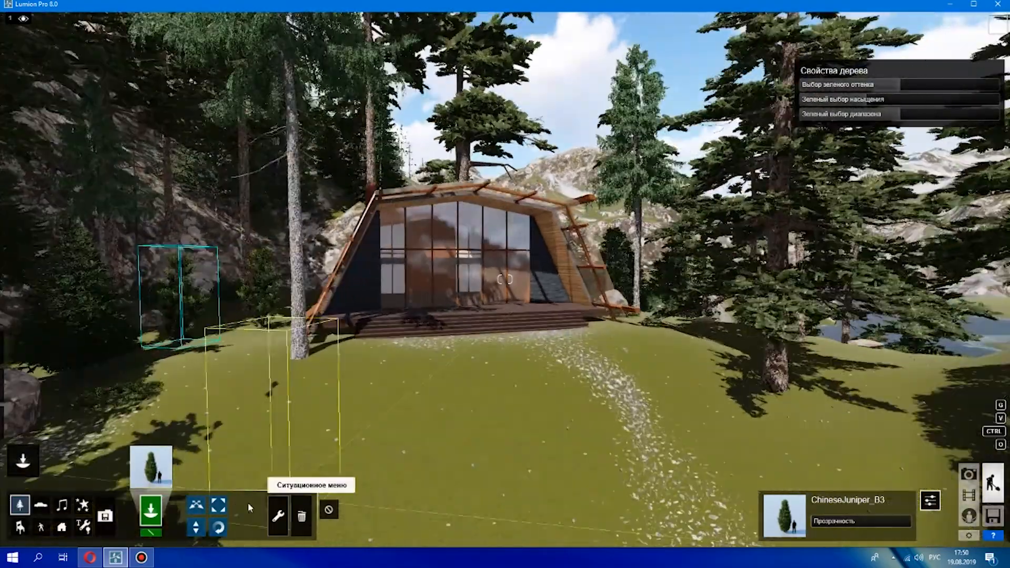
key("s")
key("w")
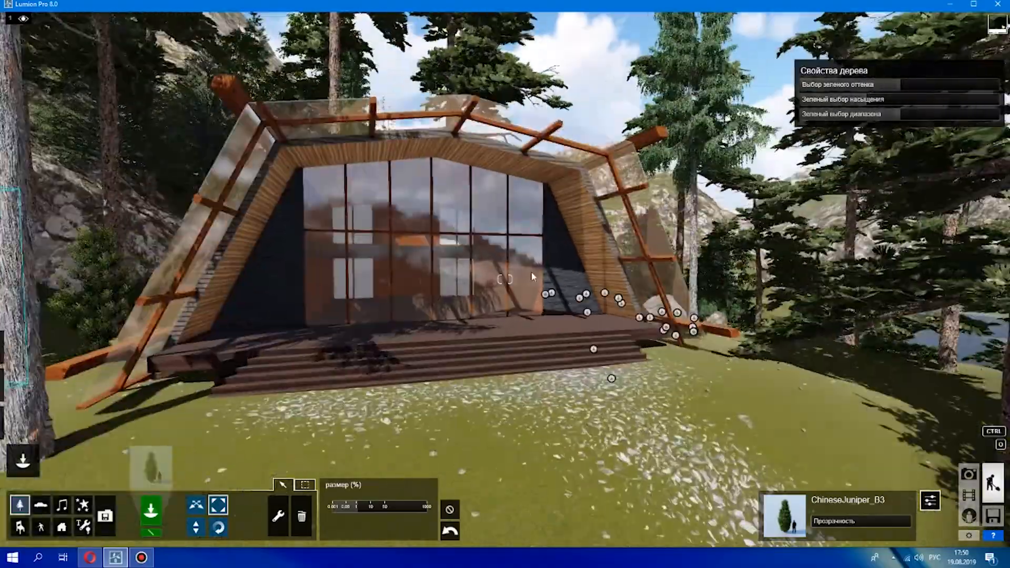
right_click_drag(567, 293, 748, 300)
left_click(439, 308)
key("w")
right_click_drag(401, 334, 499, 122)
key("s")
key("w")
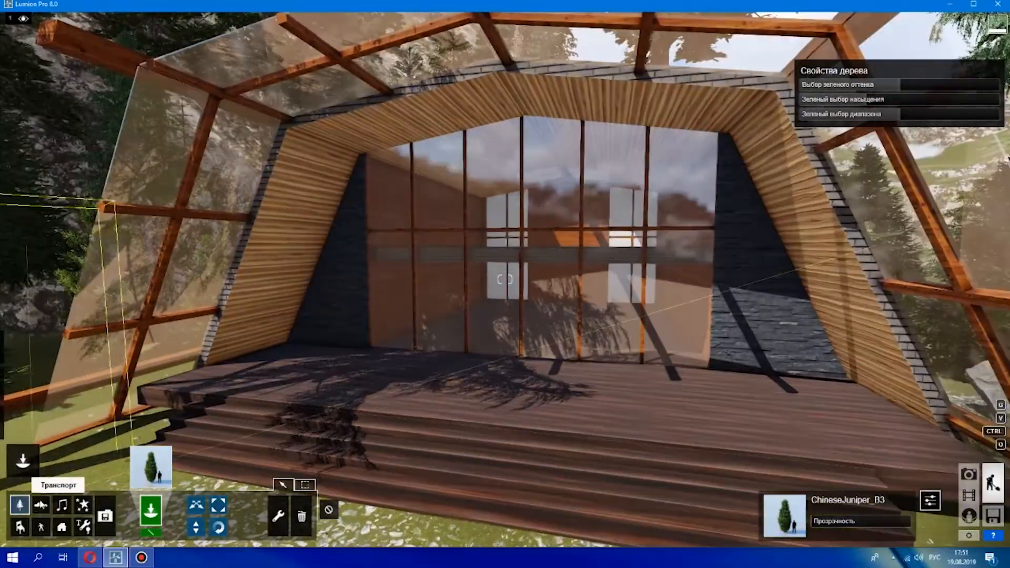
Browse the outdoor object library and choose the rectangular planter Planter_005 from the third page
left_click(151, 468)
left_click(344, 119)
left_click(306, 119)
left_click(311, 162)
left_click(327, 163)
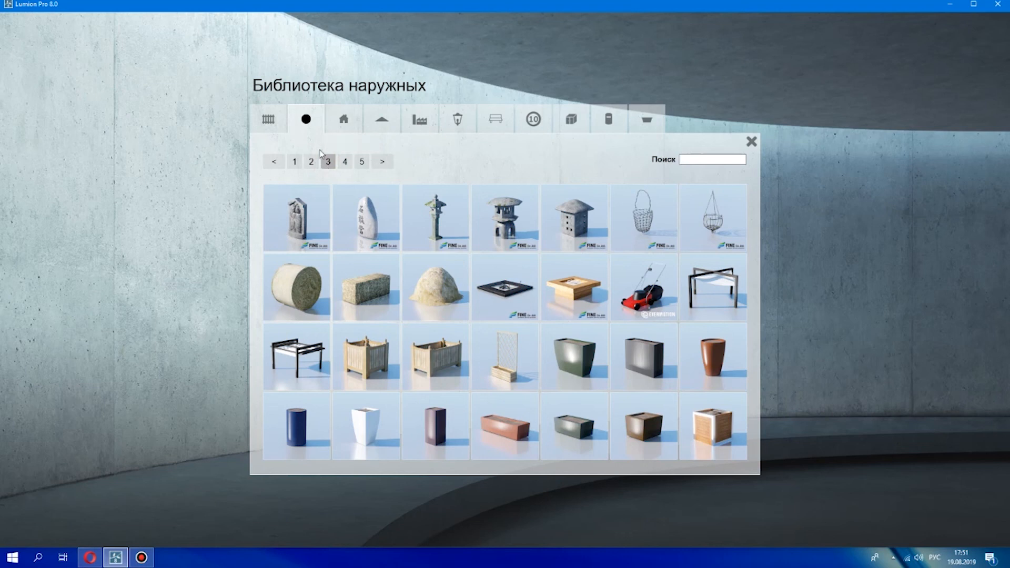
left_click(345, 163)
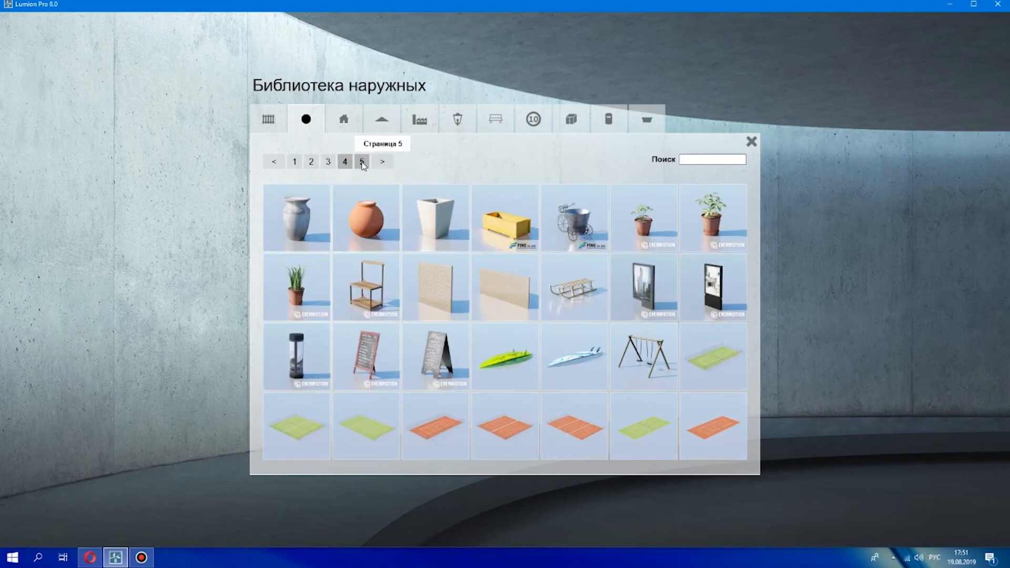
left_click(362, 163)
left_click(298, 162)
left_click(310, 162)
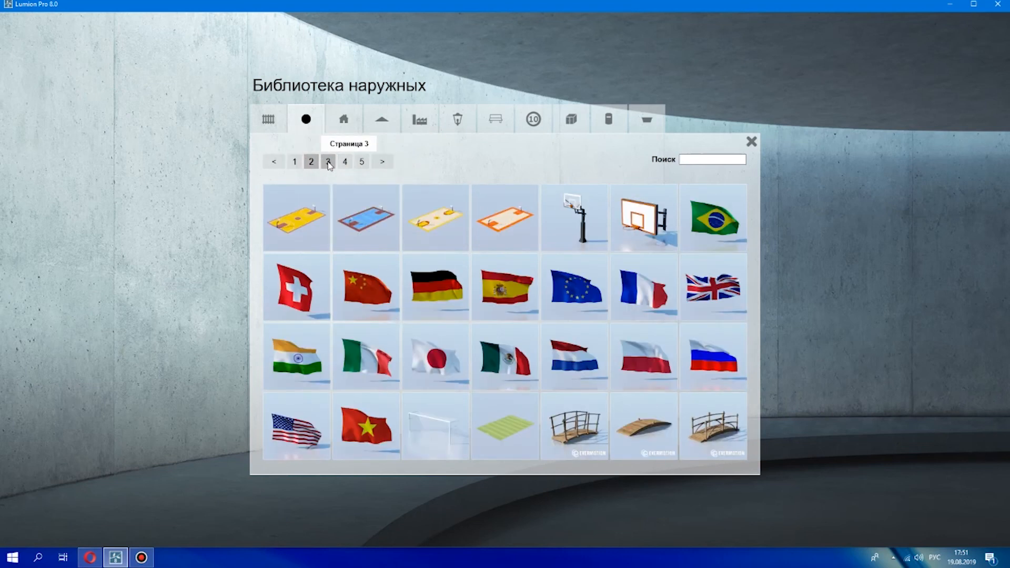
left_click(328, 162)
left_click(652, 365)
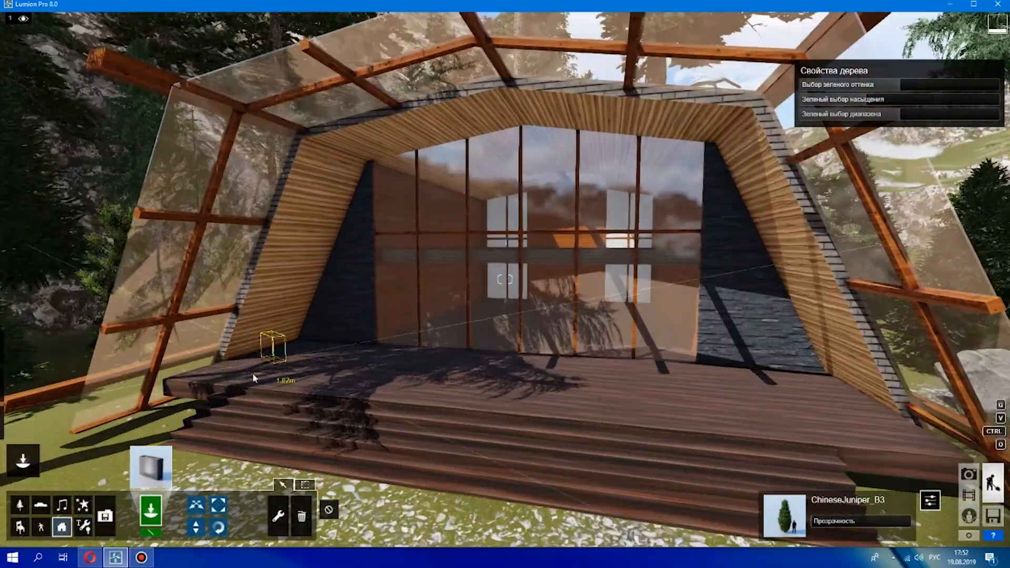
Place a planter at each end of the porch and darken the object colour to dark grey
scroll(215, 428, "down", 3)
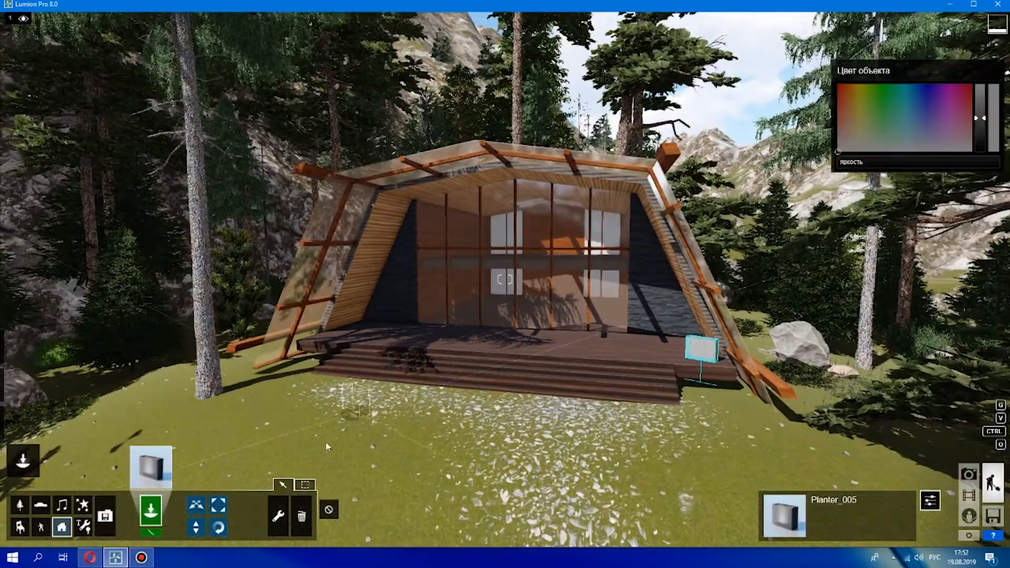
left_click_drag(980, 119, 981, 142)
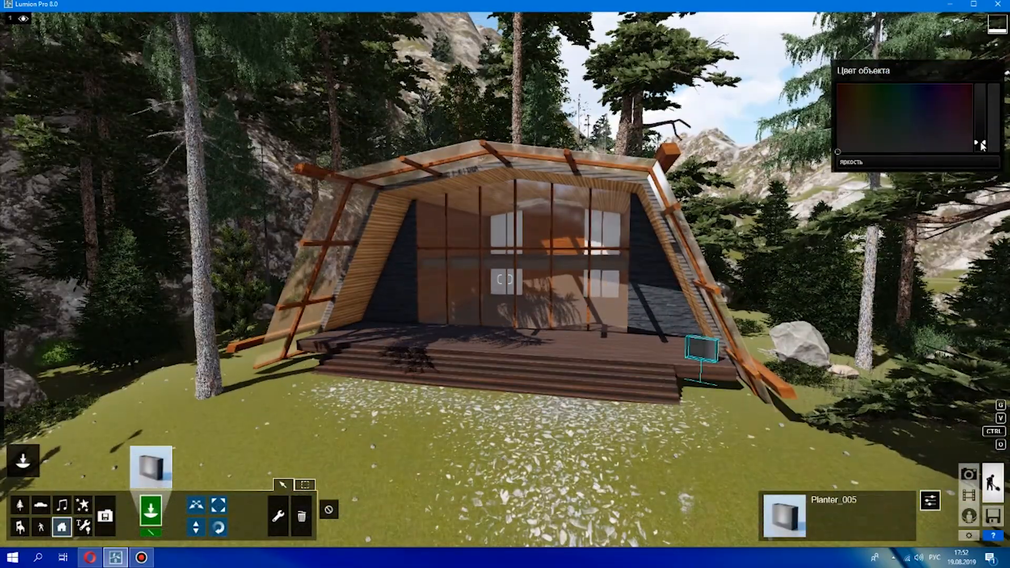
left_click(330, 342)
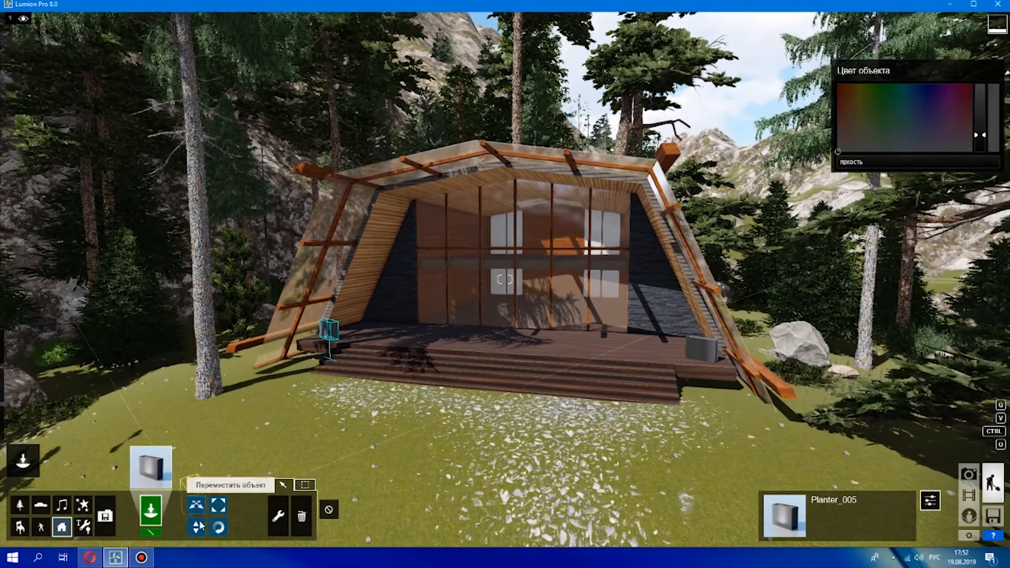
Rotate the planter by the forest-side porch wall and shift the lake-side planter back on the deck
left_click(218, 527)
scroll(330, 341, "up", 4)
right_click_drag(357, 336, 464, 239)
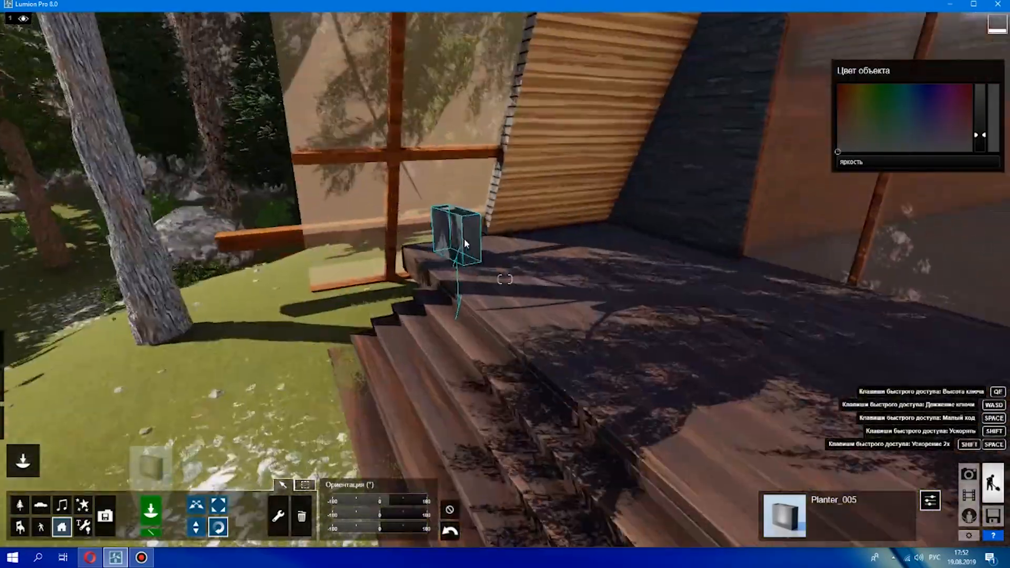
scroll(464, 238, "up", 2)
left_click_drag(427, 246, 401, 253)
scroll(558, 302, "down", 3)
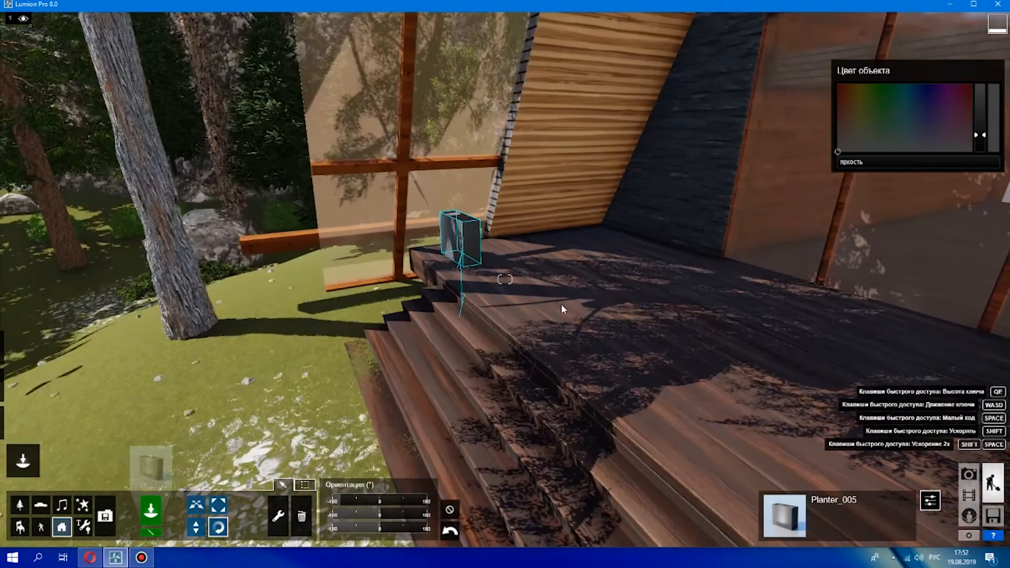
right_click_drag(557, 301, 737, 295)
right_click_drag(505, 279, 592, 232)
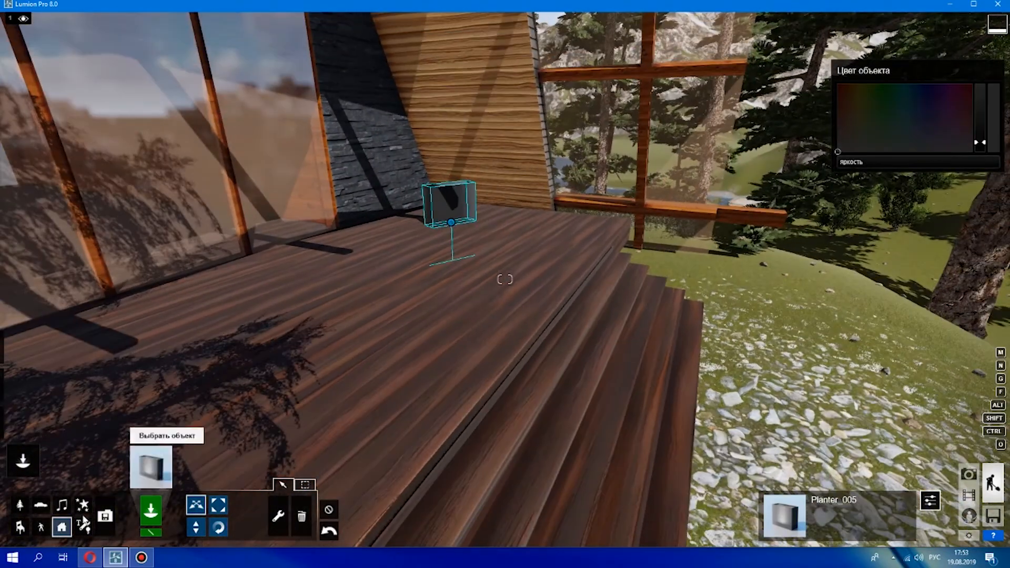
Browse the nature library's plants and flowers and choose Dieffenbachia_005 from the second page of plants
left_click(149, 466)
left_click(498, 122)
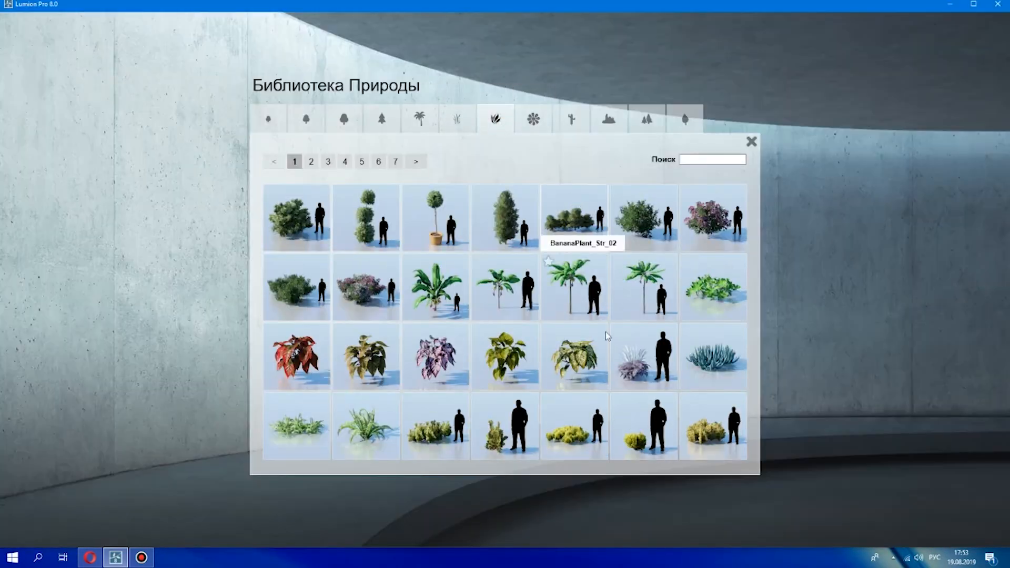
left_click(311, 161)
left_click(534, 119)
left_click(311, 161)
left_click(328, 161)
left_click(345, 161)
left_click(362, 162)
left_click(378, 162)
left_click(395, 161)
left_click(412, 162)
left_click(429, 162)
left_click(446, 161)
left_click(496, 119)
left_click(311, 162)
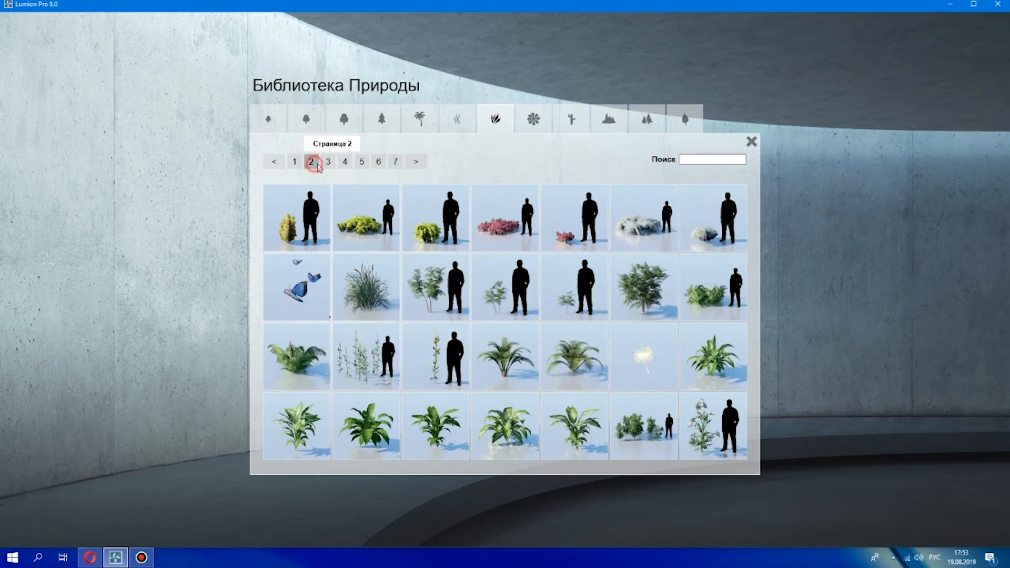
left_click(321, 442)
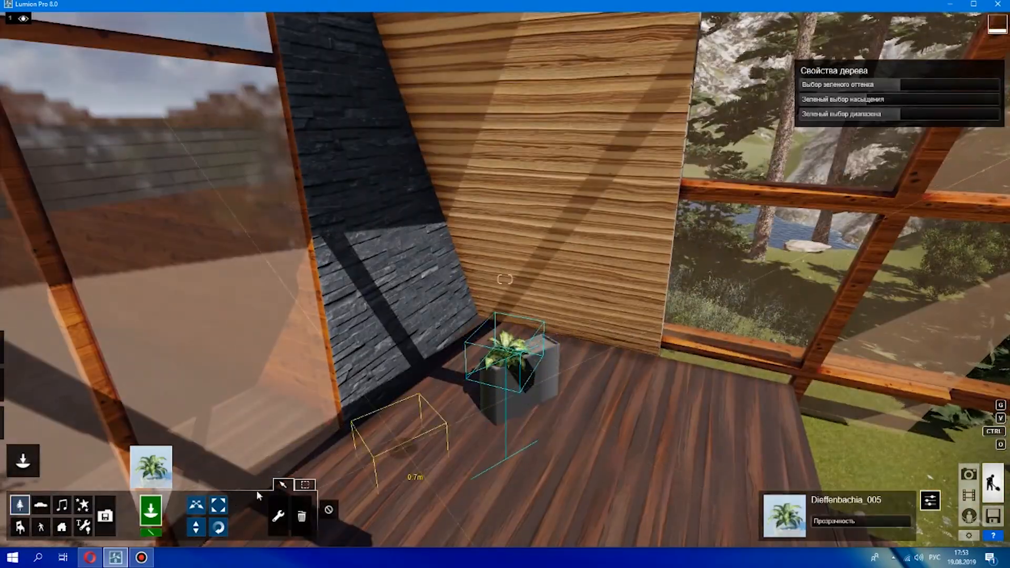
Place a Dieffenbachia_005 in the lake-side porch planter and enlarge it
key("s")
right_click_drag(654, 347, 553, 410)
key("w")
left_click(472, 359)
key("l")
left_click_drag(472, 359, 472, 326)
Choose a different Dieffenbachia from the second page of plants and place it in the forest-side porch planter
right_click_drag(472, 326, 404, 153)
key("w")
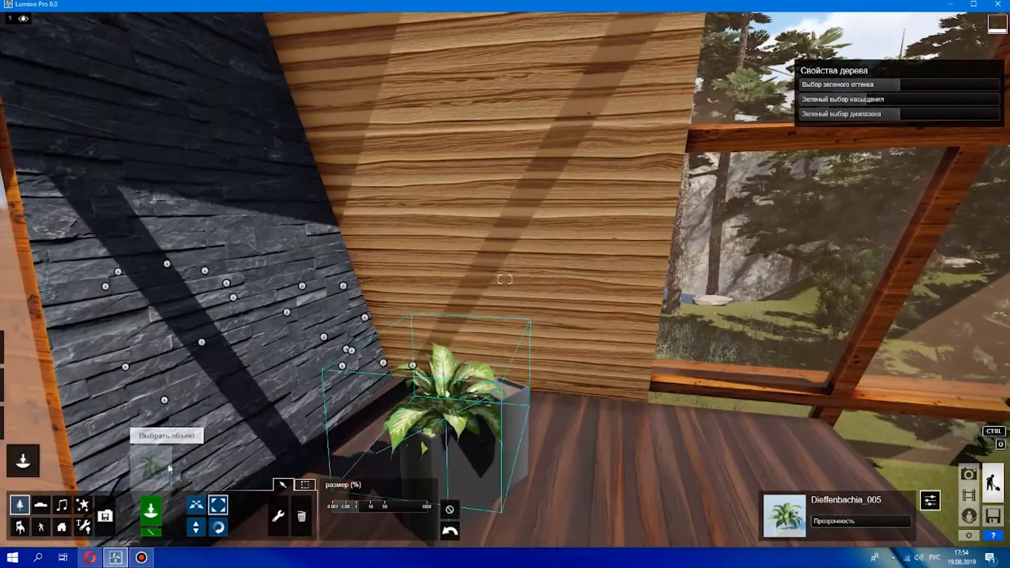
left_click(151, 465)
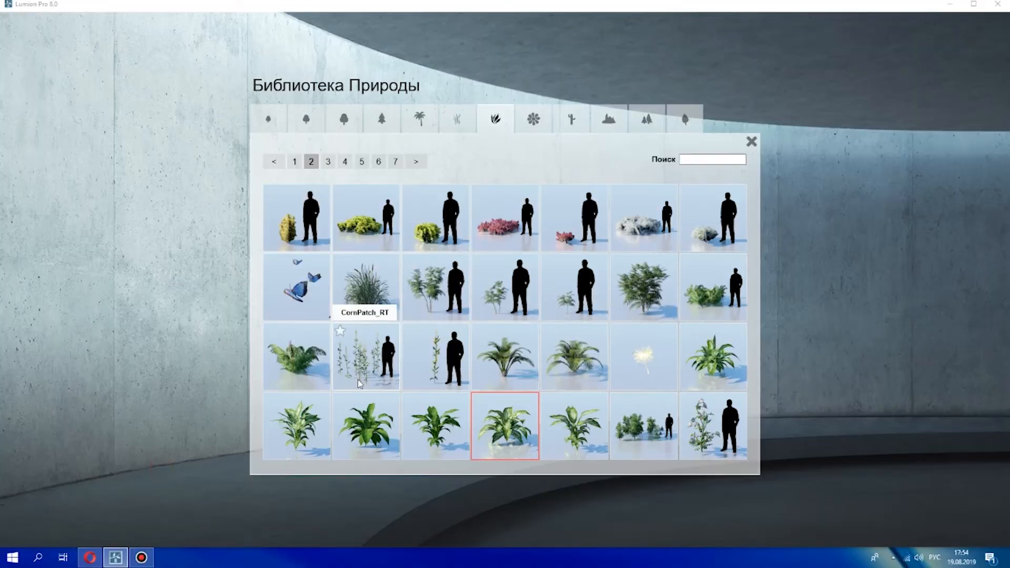
left_click(303, 438)
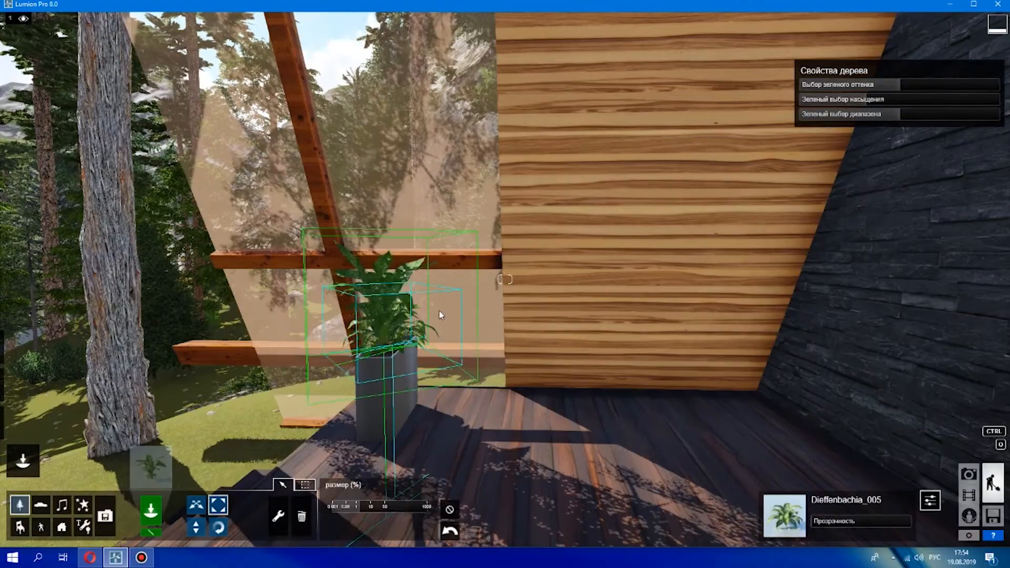
right_click_drag(288, 322, 377, 330)
key("s")
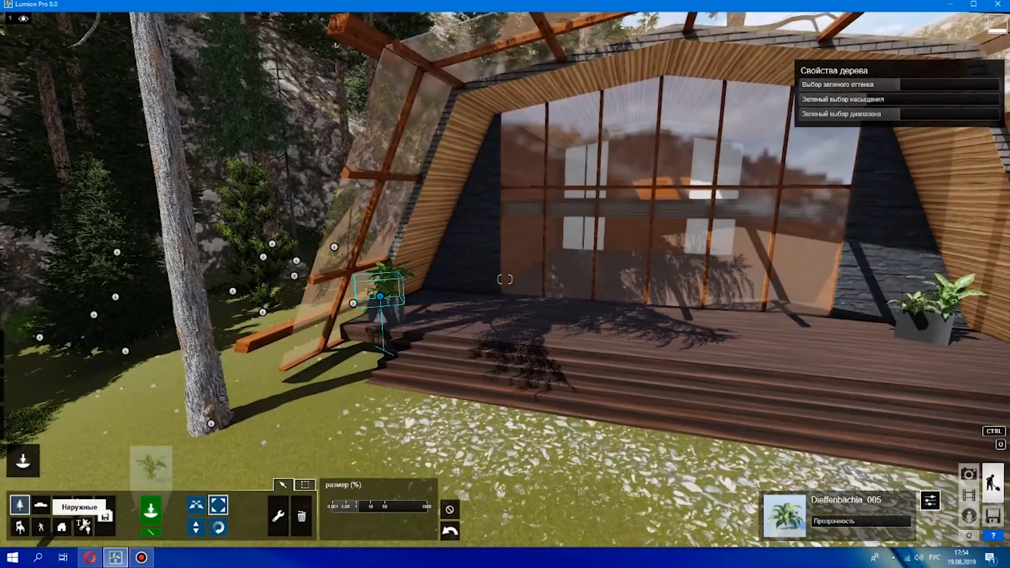
Choose the slatted wooden armchair from the third page of outdoor furniture and place two on the porch near the lake-side planter
left_click(151, 466)
left_click(382, 119)
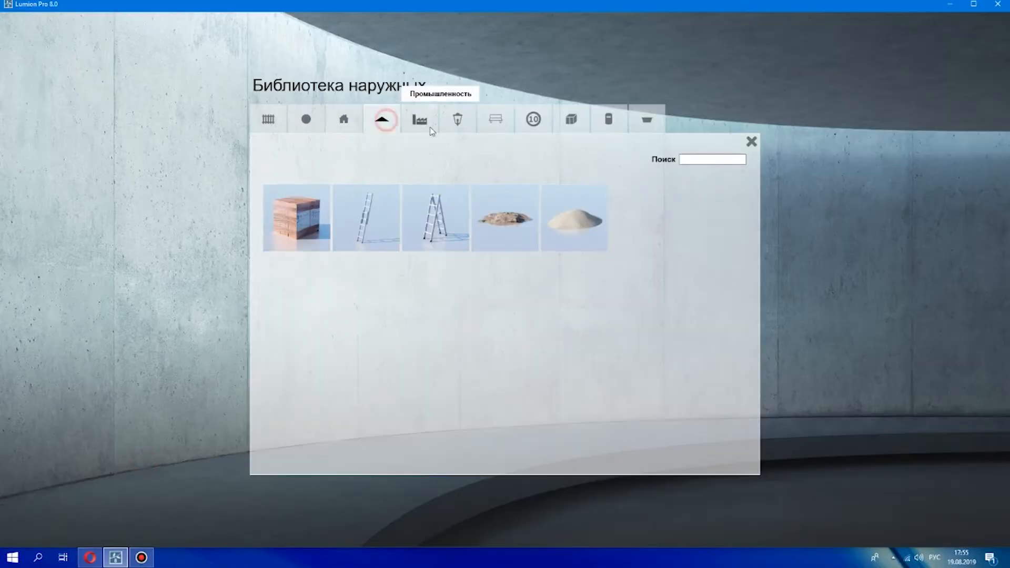
left_click(507, 122)
left_click(310, 162)
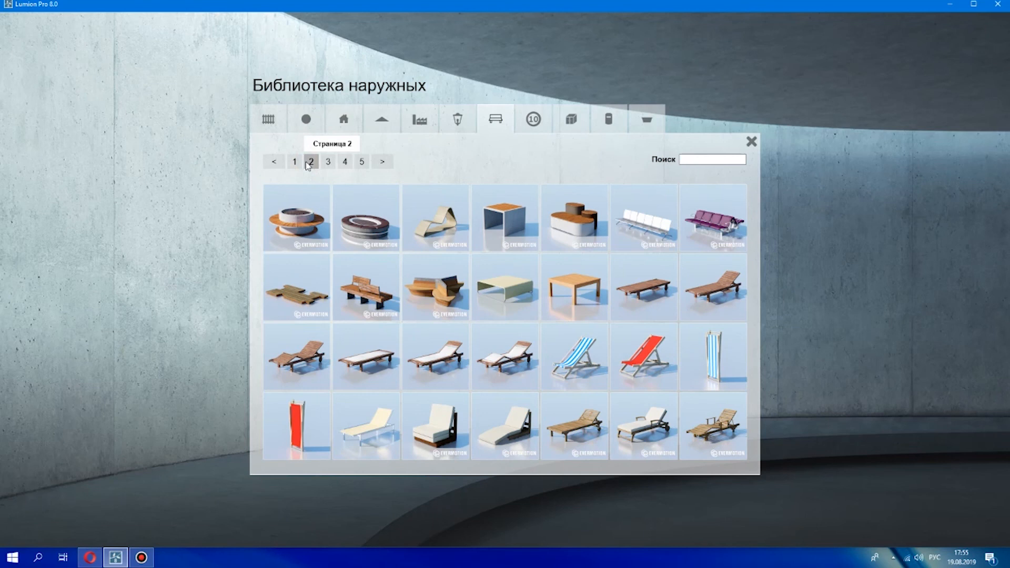
left_click(328, 162)
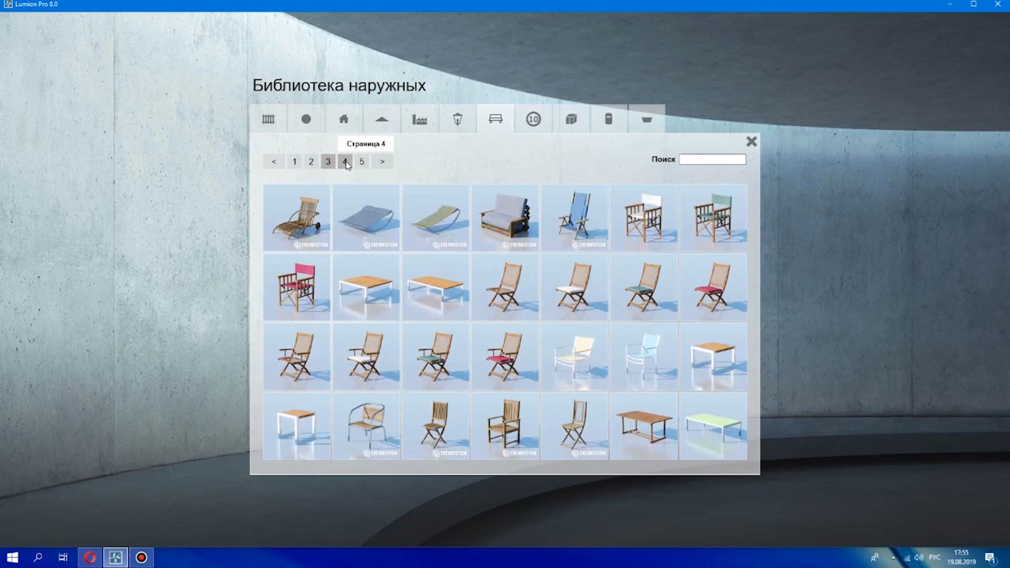
left_click(345, 162)
left_click(362, 162)
left_click(328, 162)
left_click(504, 426)
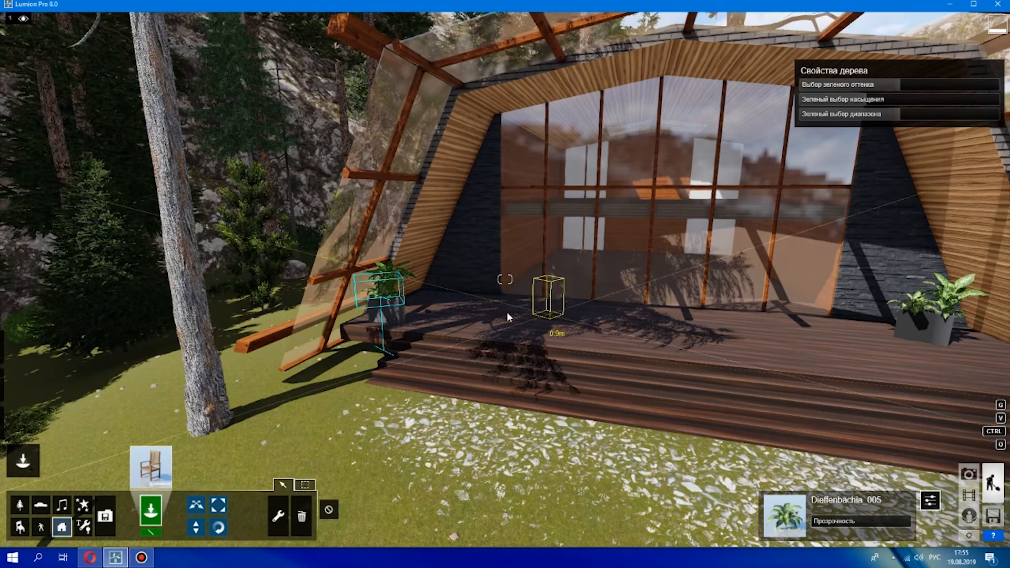
left_click(830, 339)
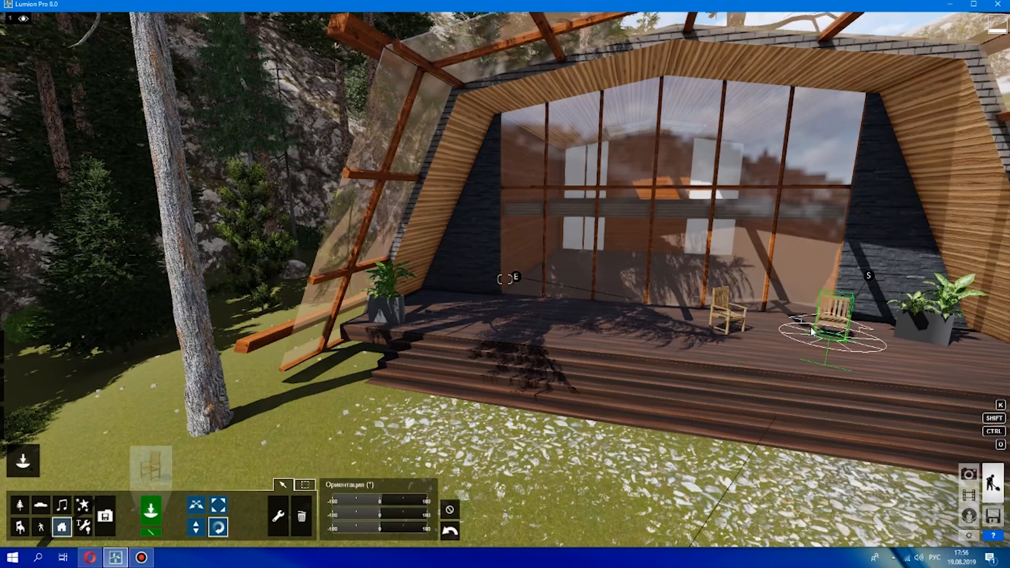
Try the thick-legged square wooden table from the fourth page of outdoor furniture between the armchairs, and delete it
left_click(151, 467)
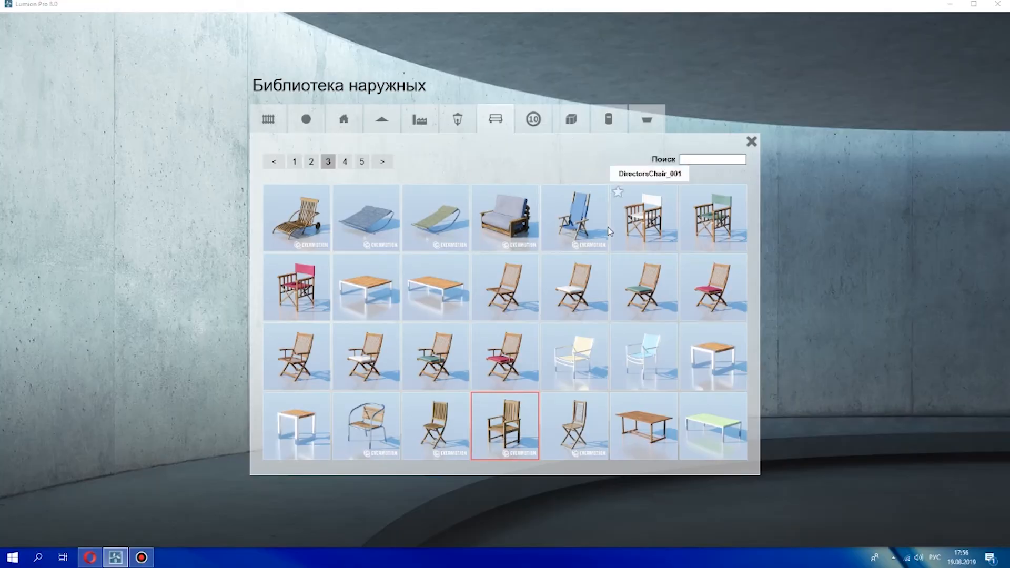
left_click(345, 162)
left_click(522, 308)
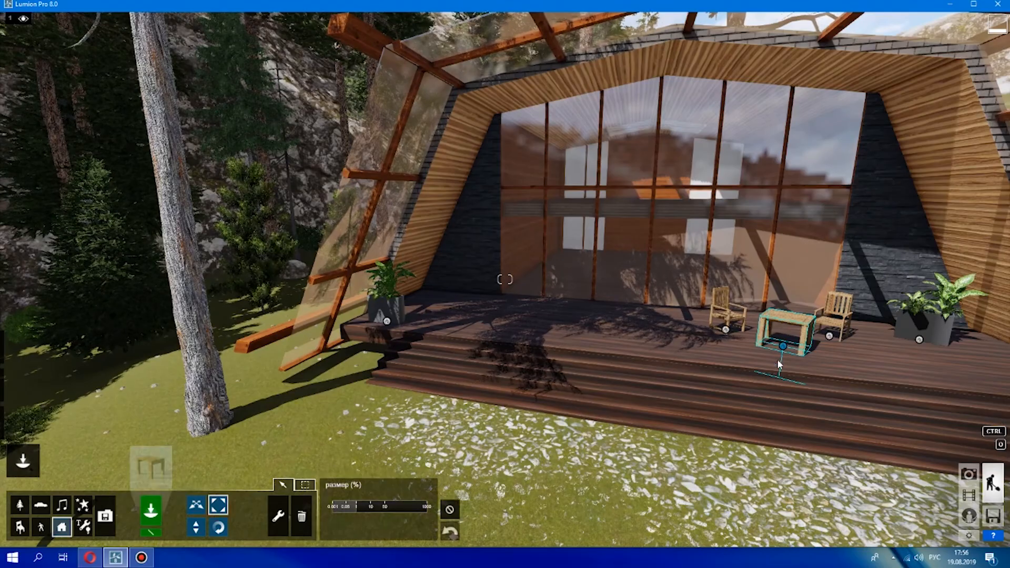
key("w")
key("s")
key("w")
right_click_drag(844, 335, 610, 364)
key("Delete")
left_click(597, 366)
Try a small wood-topped table with white legs from the third page between the armchairs, and delete it
left_click(140, 468)
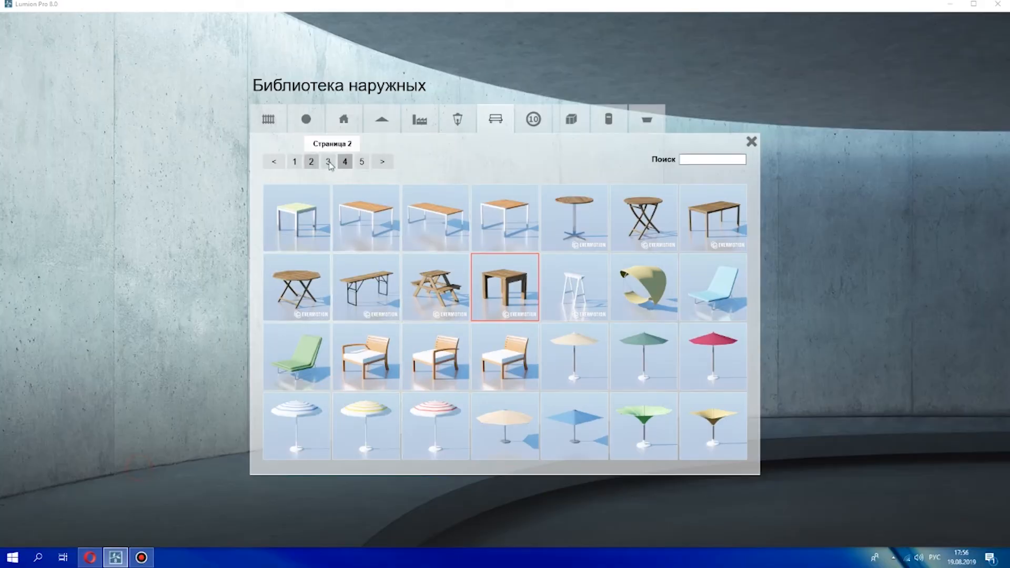
left_click(362, 165)
left_click(316, 163)
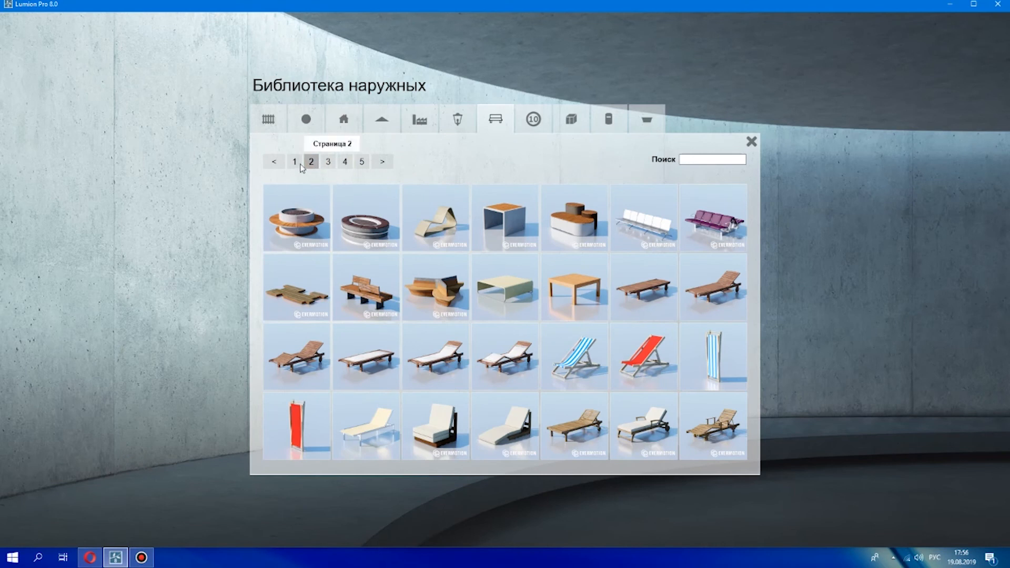
left_click(328, 163)
left_click(586, 352)
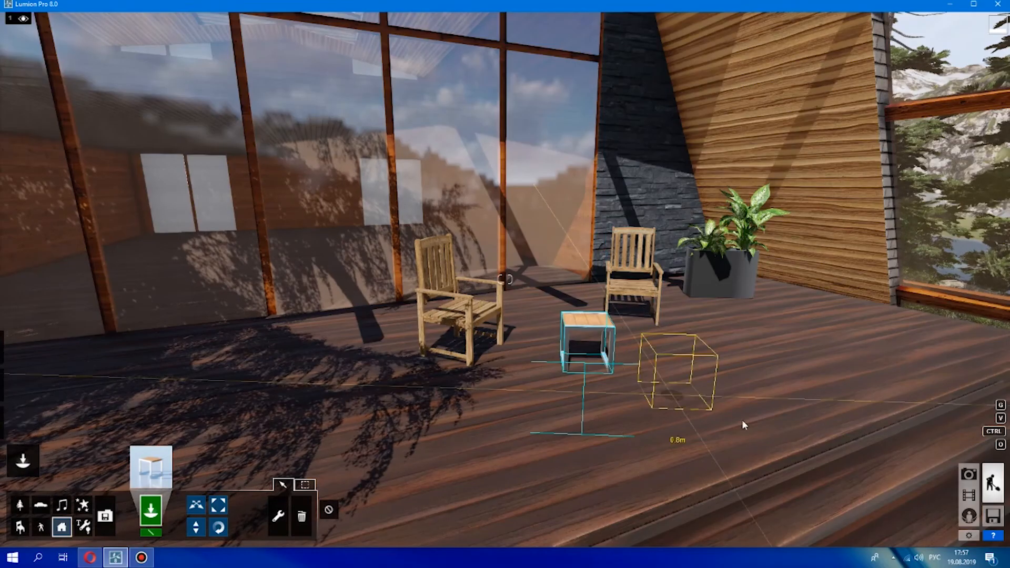
left_click(300, 514)
left_click(584, 365)
Choose the wood-topped table with white legs from the fourth page of outdoor furniture and place it between the porch armchairs
left_click(153, 463)
left_click(345, 161)
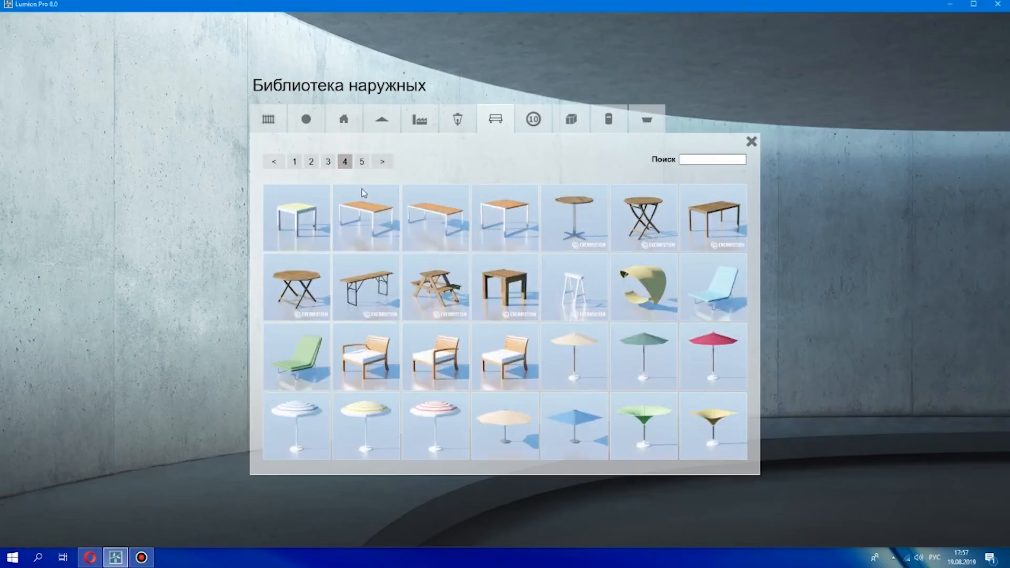
left_click(500, 218)
left_click(591, 374)
Inside the house, rotate the bed so its headboard faces the back wall and move it between the two window pairs
key("s")
right_click_drag(772, 364, 768, 267)
key("s")
key("w")
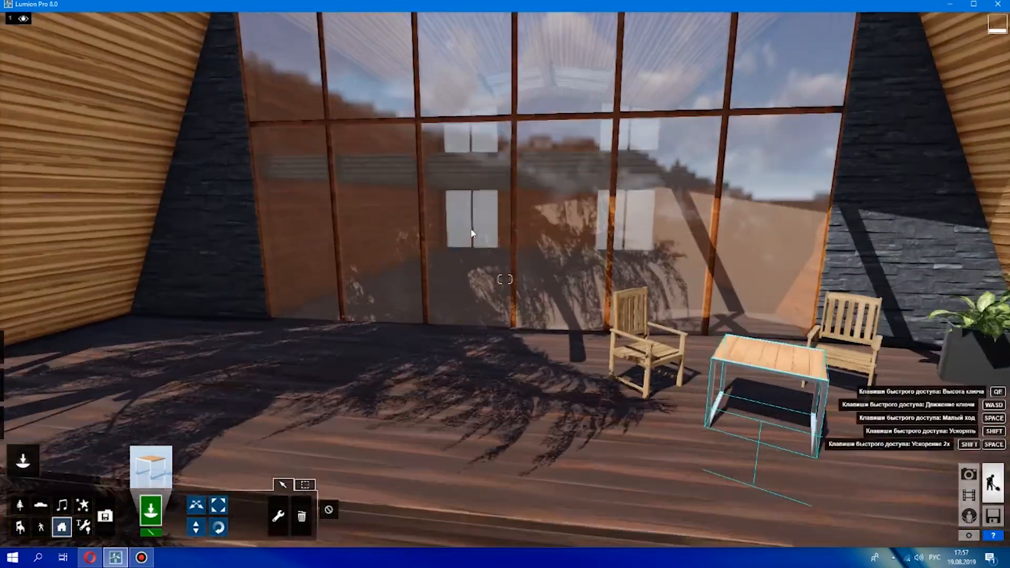
key("q")
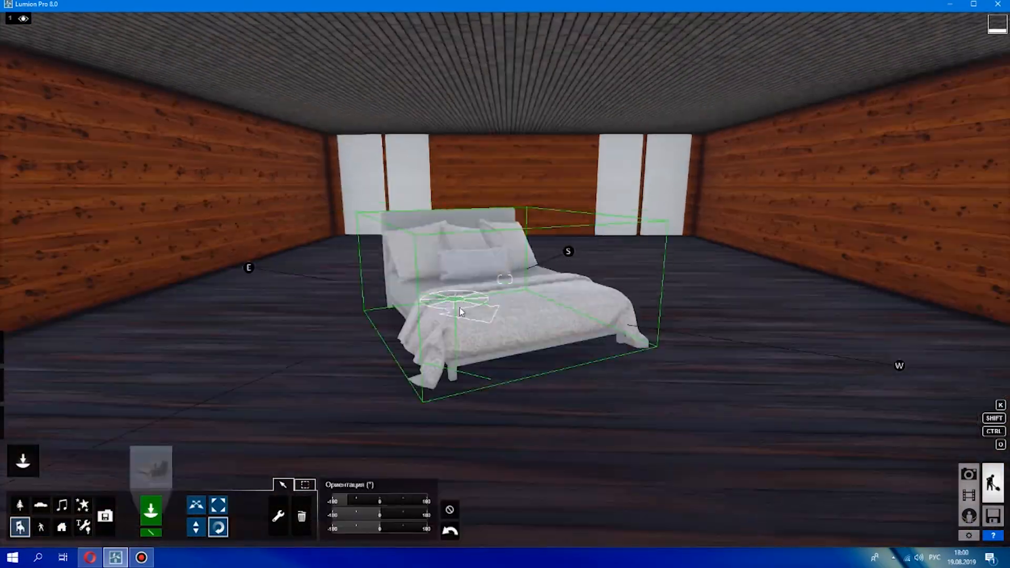
left_click_drag(473, 295, 447, 309)
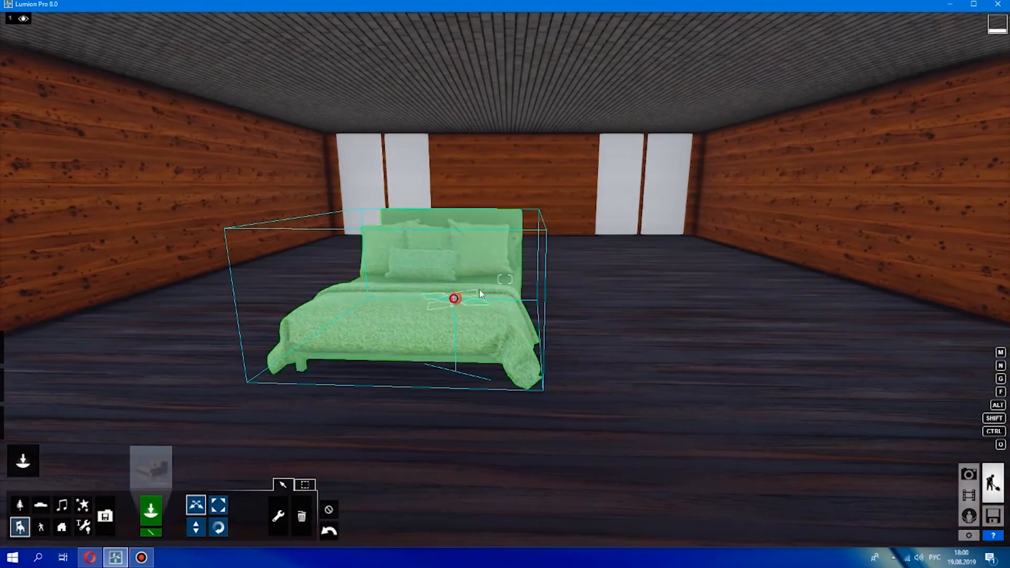
left_click_drag(480, 290, 537, 266)
Choose the open shelf unit OfficeCabinet_001 from the second page of indoor storage furniture and place it by the room's right-hand wall
left_click(151, 467)
left_click(571, 119)
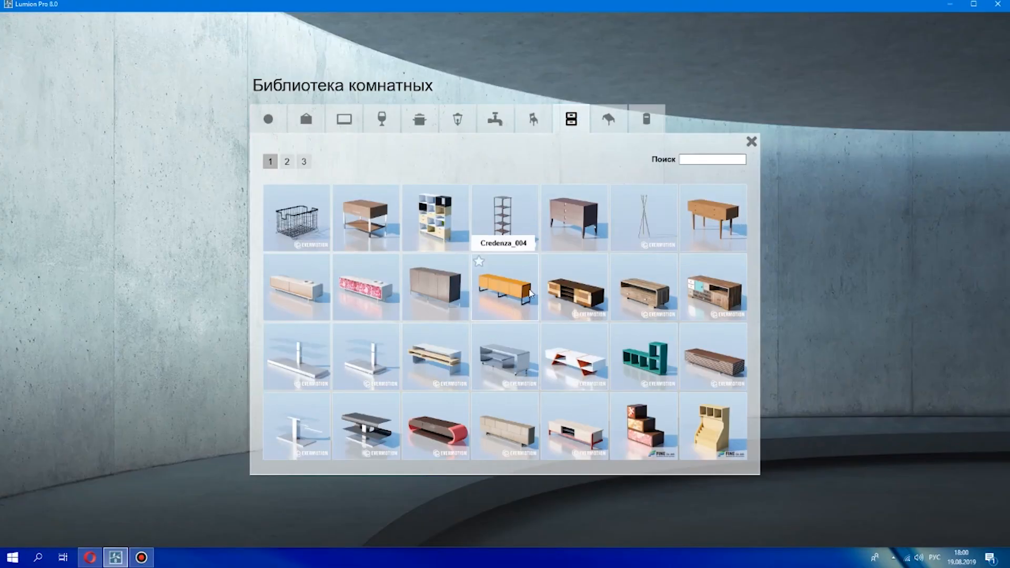
left_click(304, 162)
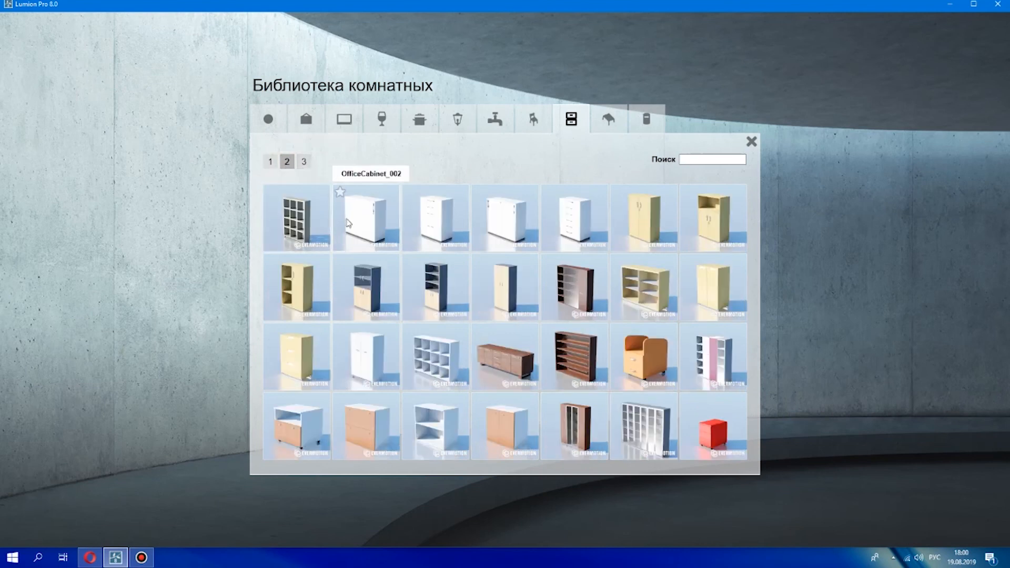
left_click(303, 162)
left_click(288, 162)
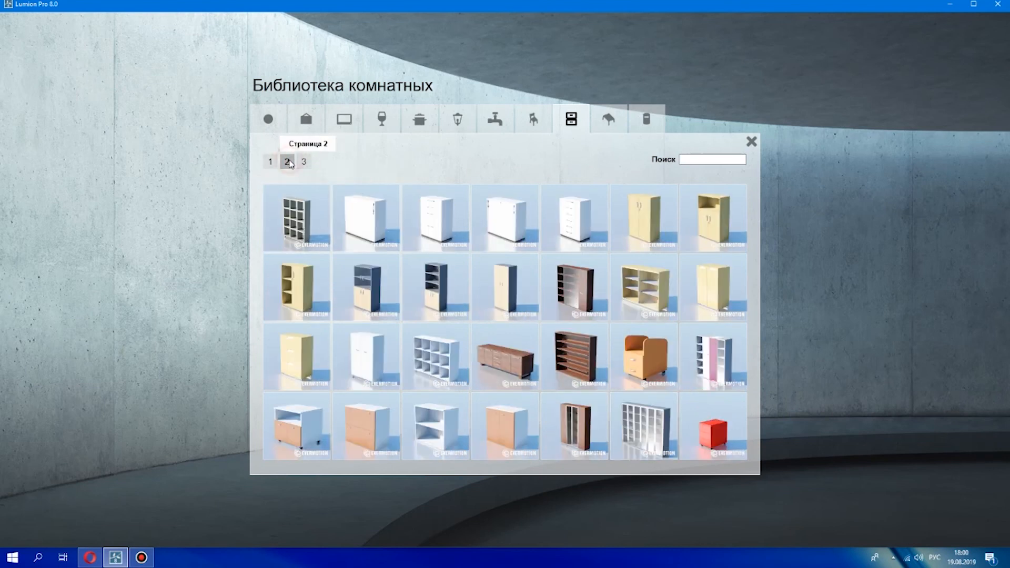
left_click(302, 231)
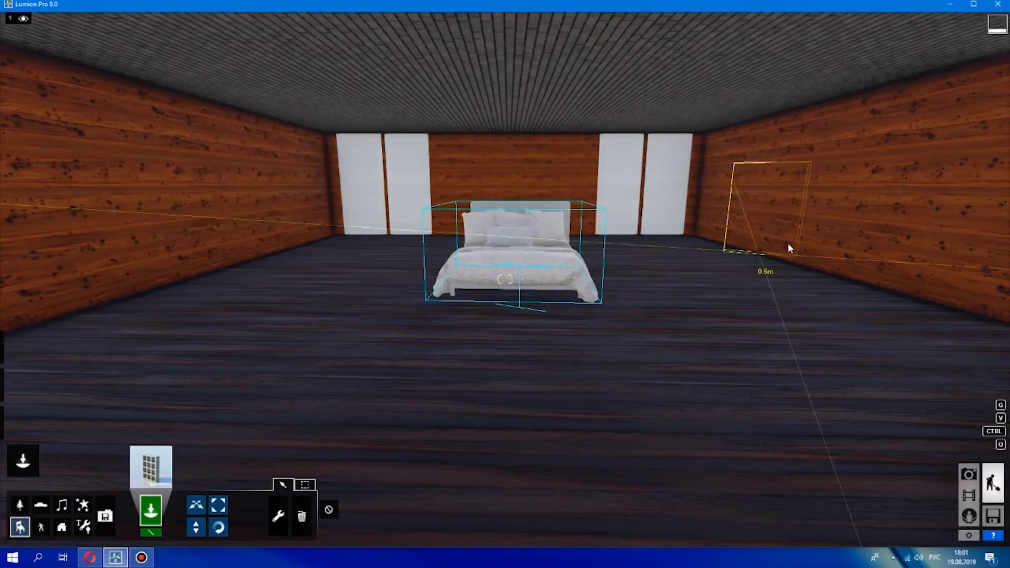
left_click(781, 269)
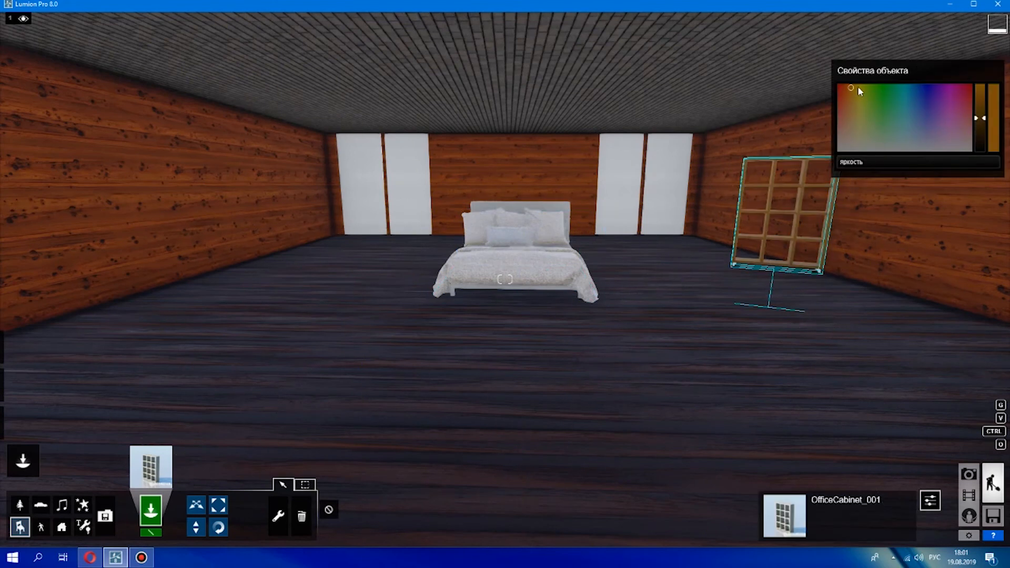
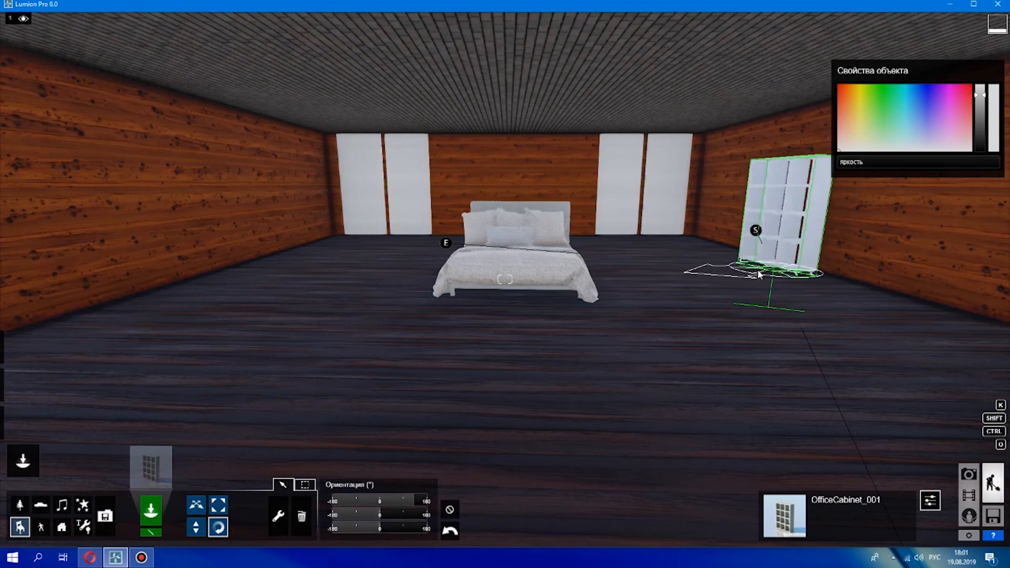
Place the dark wooden bookcase OfficeCabinet_019 by the room's left-hand wall and shift it closer to the wall
left_click(133, 478)
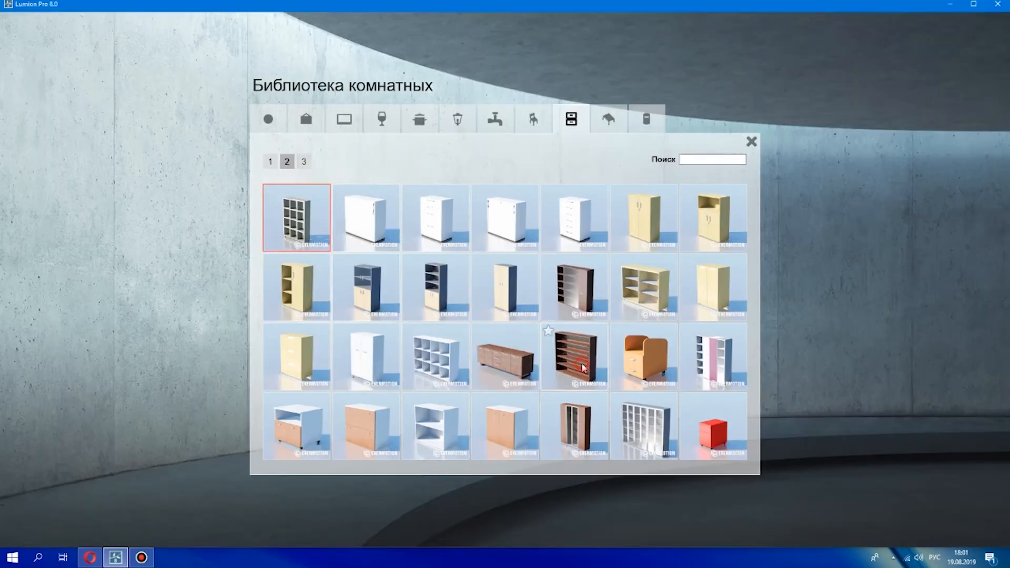
left_click(583, 369)
left_click_drag(323, 259, 320, 261)
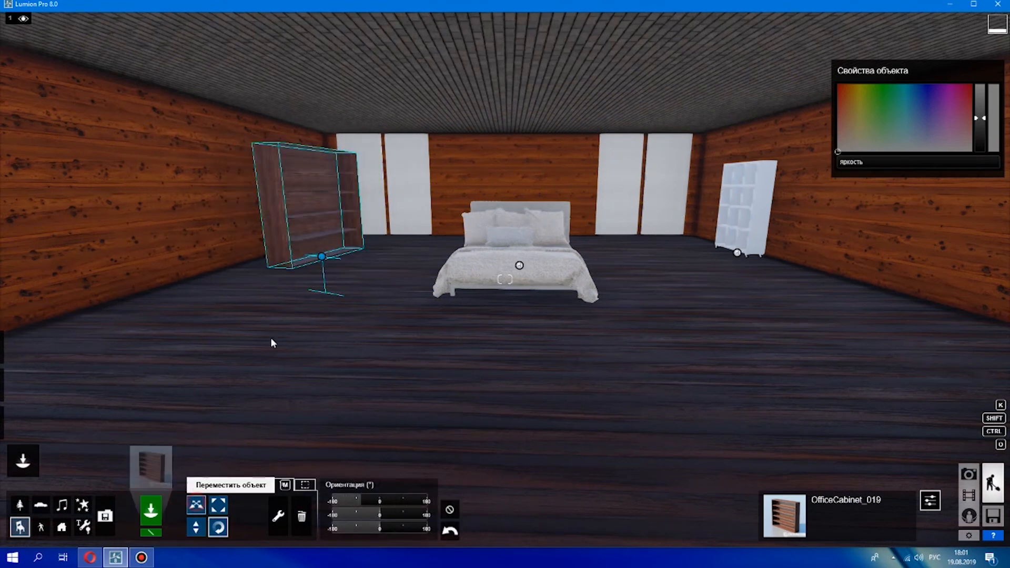
left_click_drag(317, 250, 272, 260)
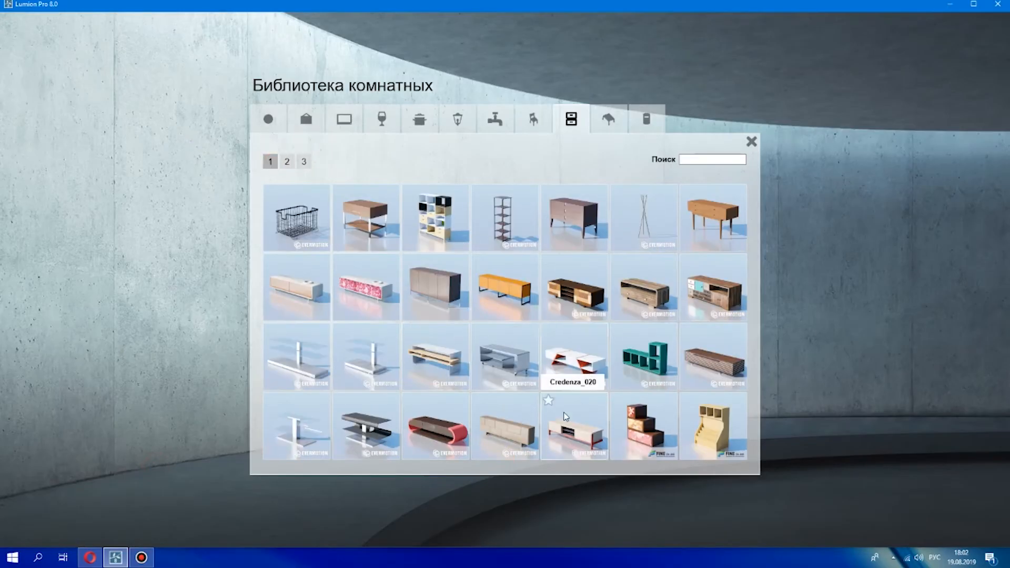
Place the credenza with multicoloured drawers from the first storage page beside the dark bookcase and rotate it along the wall
left_click(718, 298)
left_click(202, 301)
key("r")
left_click_drag(241, 313, 189, 279)
left_click(196, 505)
Slightly enlarge the dark wooden bookcase next to the credenza
key("w")
right_click_drag(244, 250, 433, 175)
key("q")
key("l")
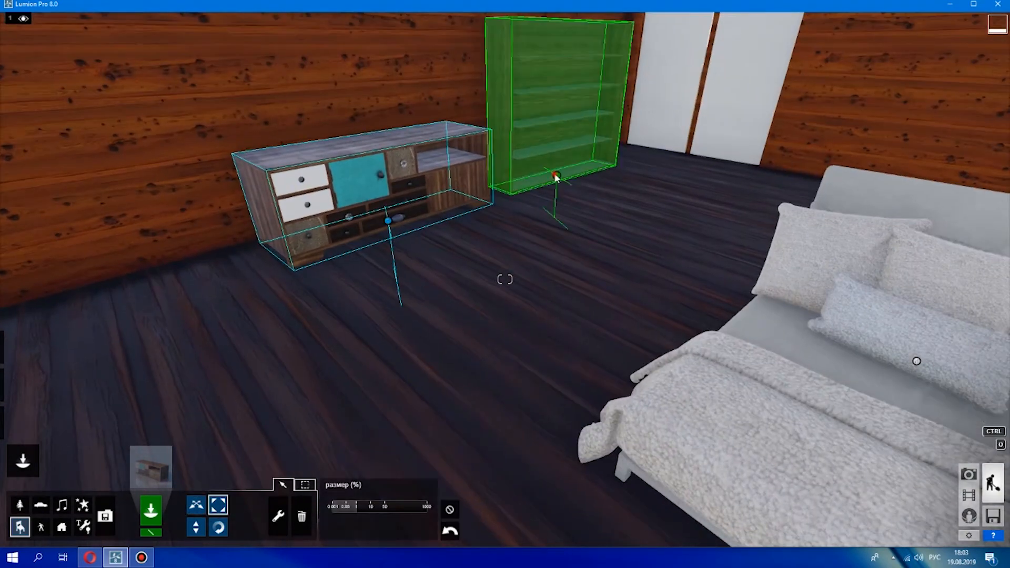
left_click_drag(556, 174, 559, 163)
Browse the first two categories of the indoor library, paging through the decorative objects up to page 13
right_click_drag(559, 167, 700, 158)
left_click(172, 480)
left_click(268, 119)
left_click(305, 161)
left_click(321, 162)
left_click(306, 119)
left_click(327, 161)
left_click(345, 161)
left_click(362, 161)
left_click(378, 161)
left_click(395, 161)
left_click(412, 162)
left_click(429, 161)
left_click(446, 162)
left_click(463, 162)
left_click(480, 161)
left_click(497, 162)
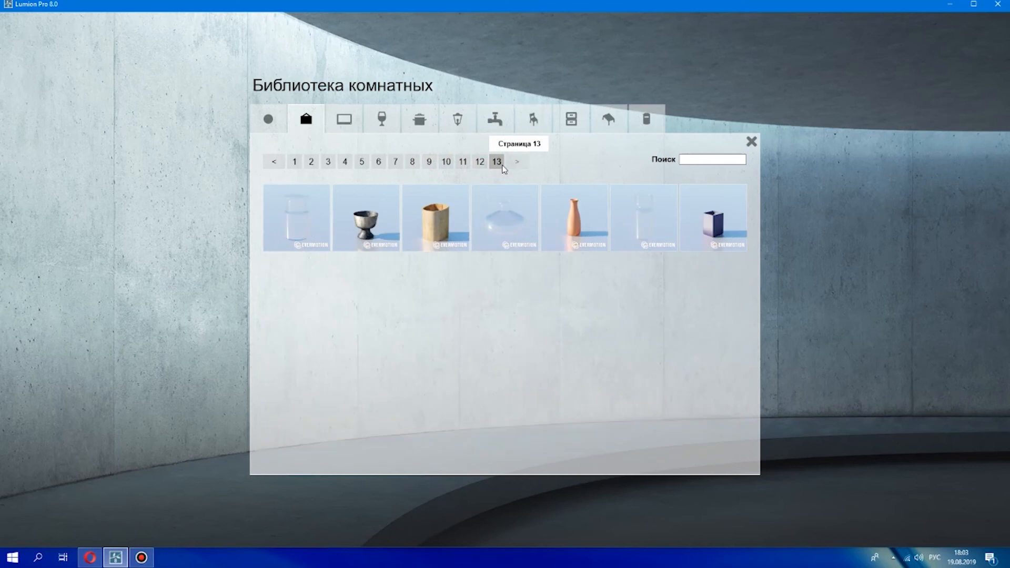
left_click(484, 165)
Browse the indoor library's table models on pages 1 to 3 and the seating models up to page 5
left_click(592, 127)
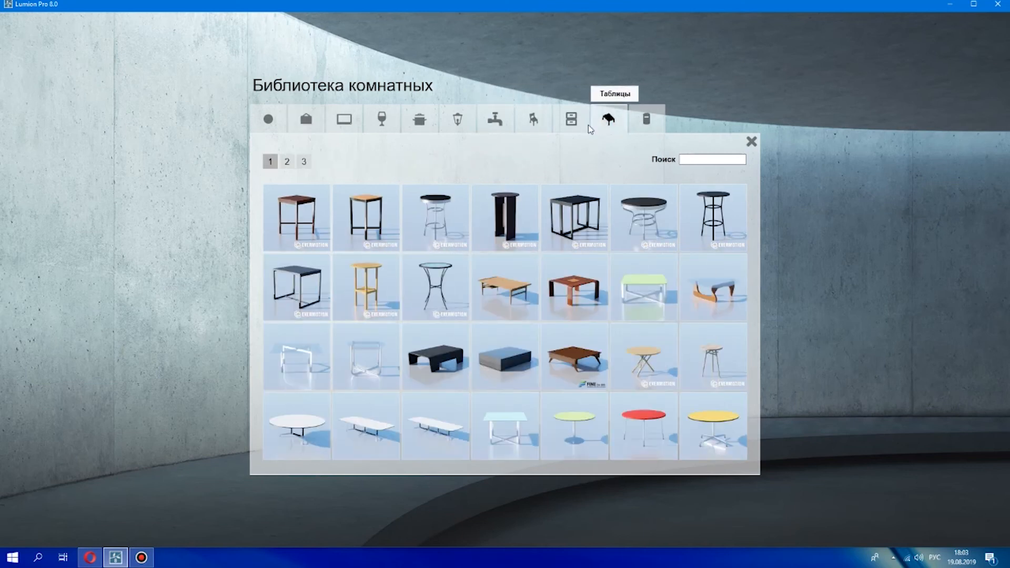
left_click(288, 162)
left_click(304, 162)
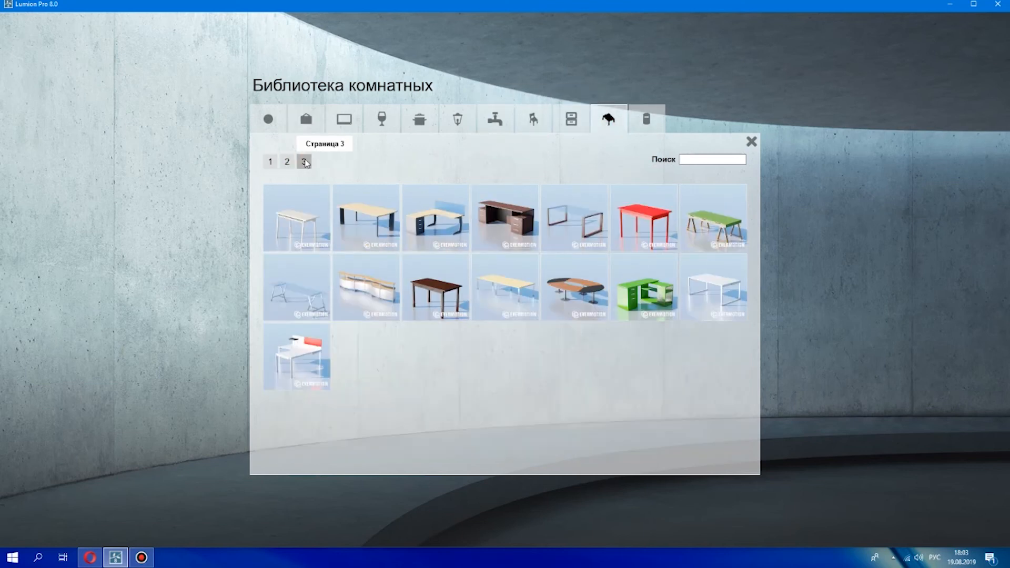
left_click(288, 162)
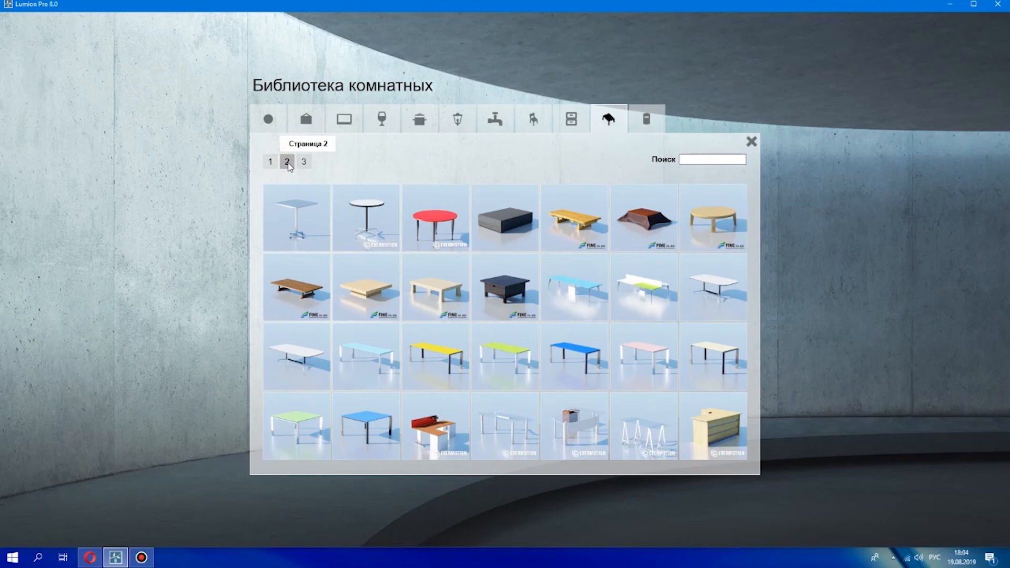
left_click(270, 162)
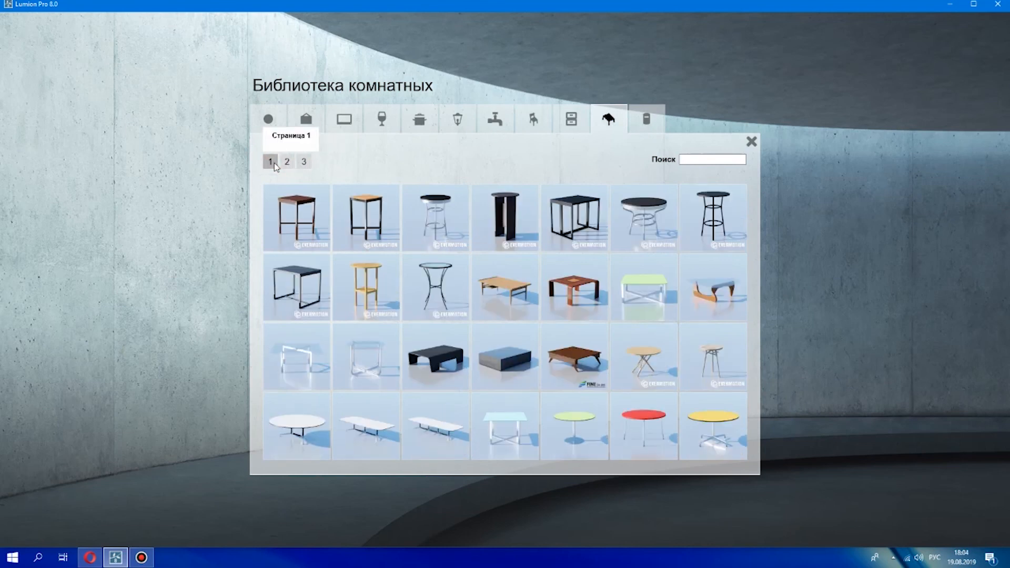
left_click(533, 119)
left_click(311, 162)
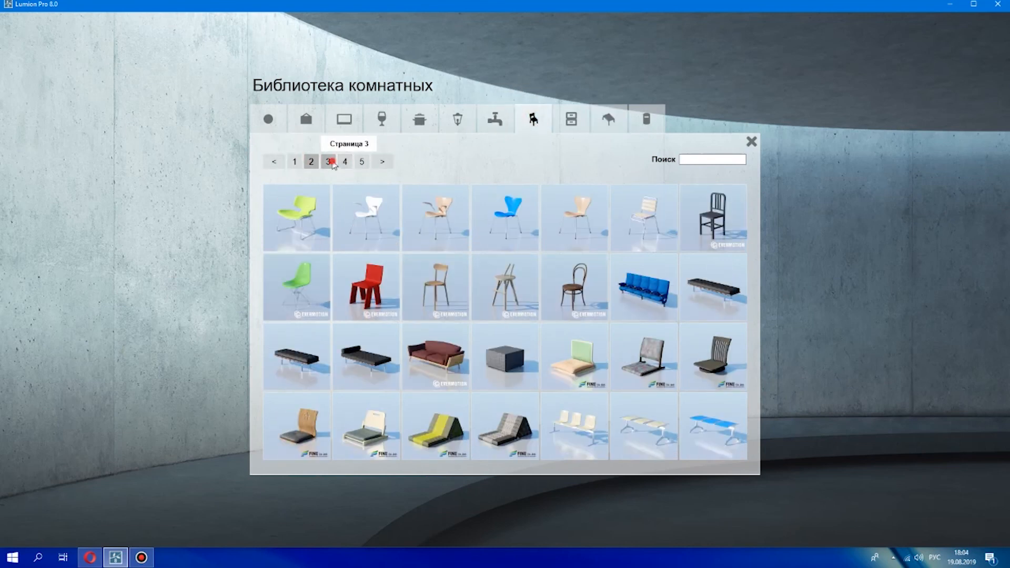
left_click(328, 163)
left_click(362, 162)
left_click(295, 162)
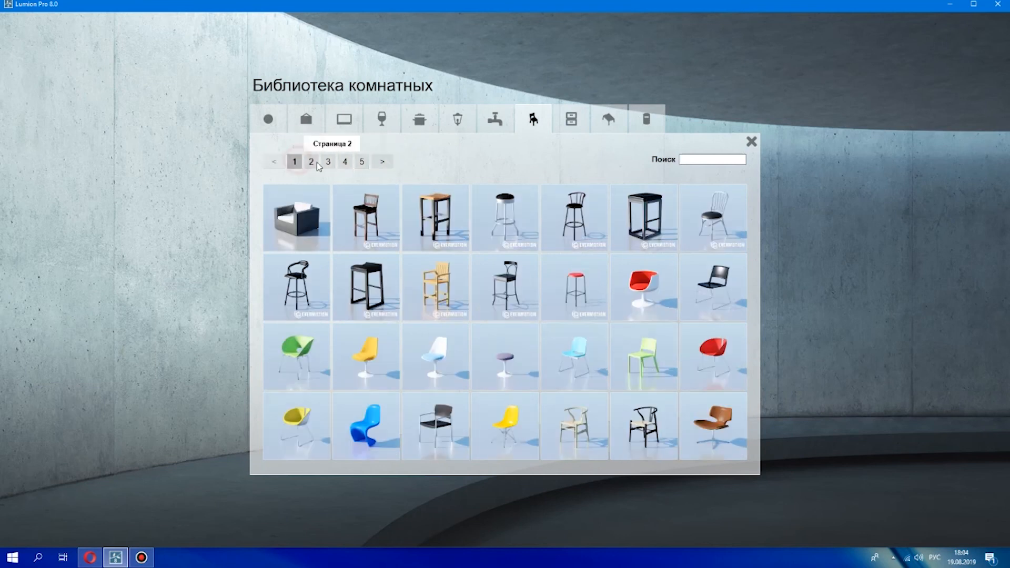
left_click(311, 163)
left_click(327, 163)
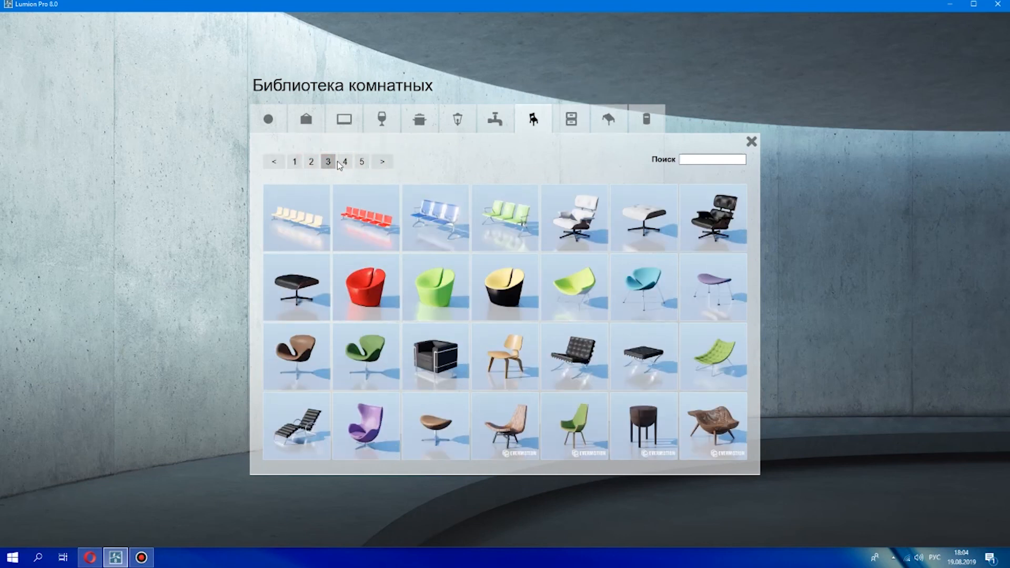
left_click(345, 162)
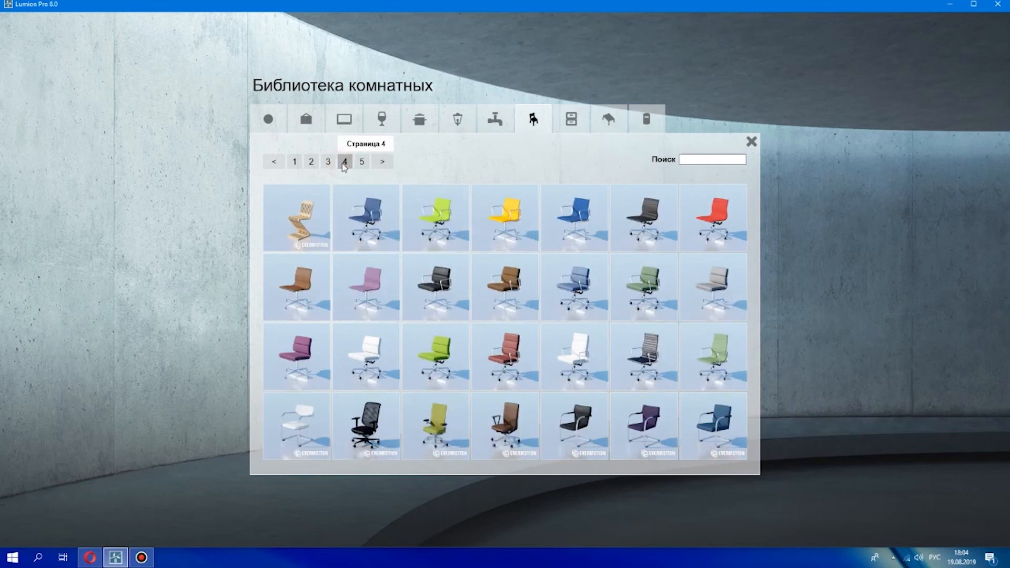
Try the grey sofa Sofa_008 along the right-hand wall near the white shelf
left_click(362, 162)
left_click(427, 368)
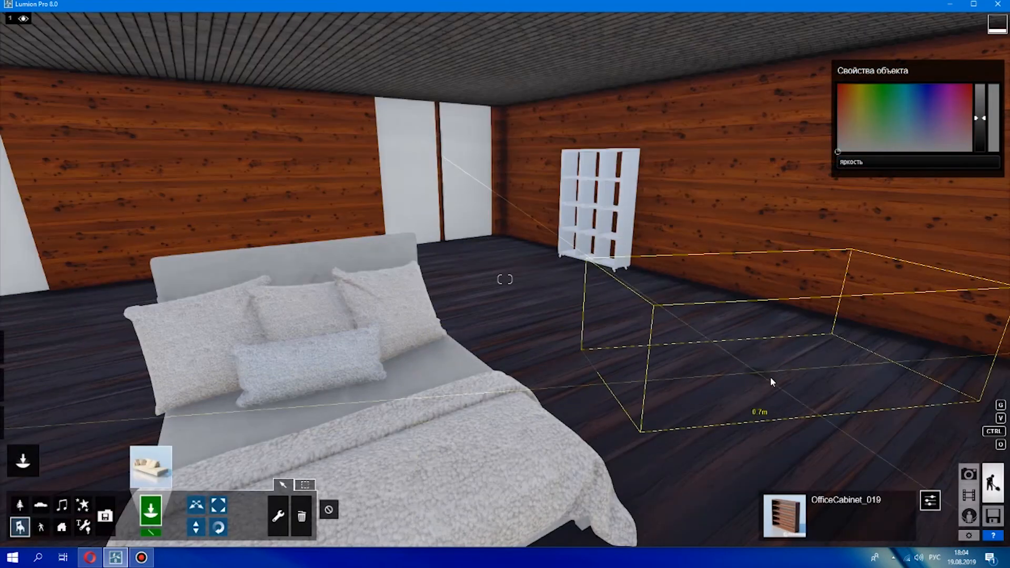
left_click(758, 368)
left_click(756, 368)
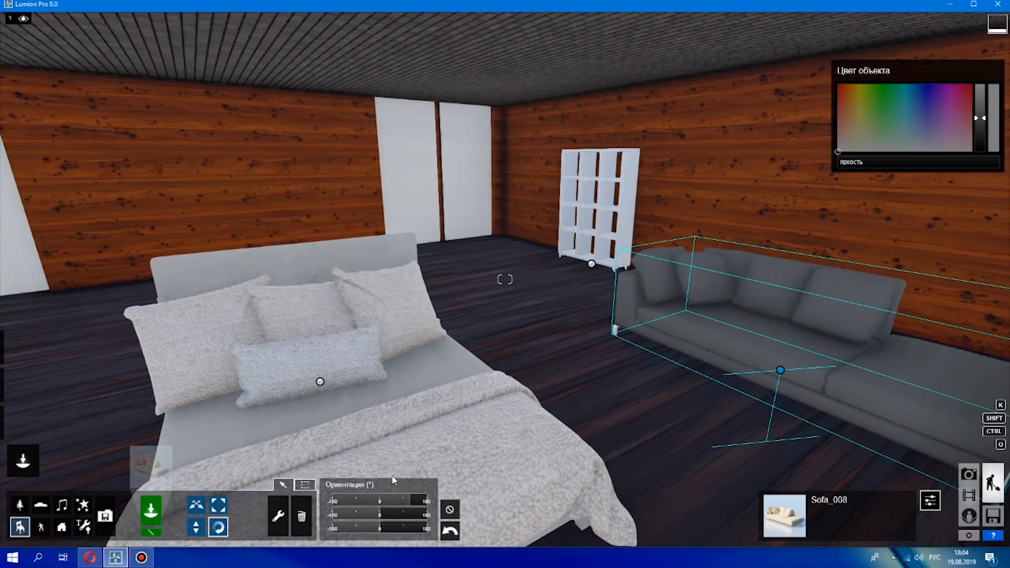
left_click(196, 506)
left_click_drag(780, 370, 839, 358)
scroll(785, 361, "down", 3)
scroll(739, 333, "up", 2)
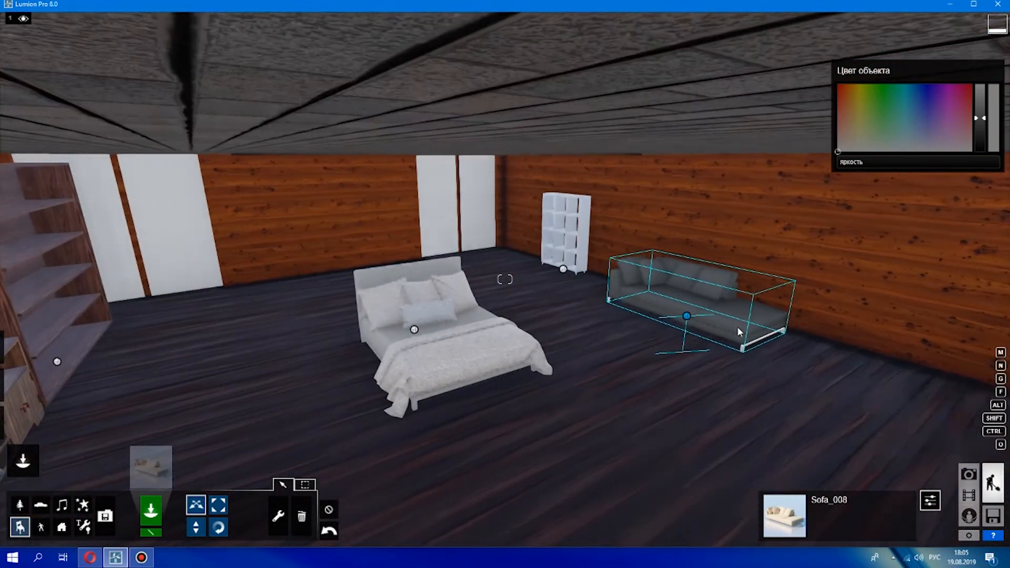
mouse_move(720, 323)
left_mouse_down()
mouse_move(710, 311)
mouse_move(729, 329)
left_mouse_up()
left_click(196, 505)
Place two woven brown armchairs from the seating library, one near the white shelf and one on the bed's other side
left_click(151, 466)
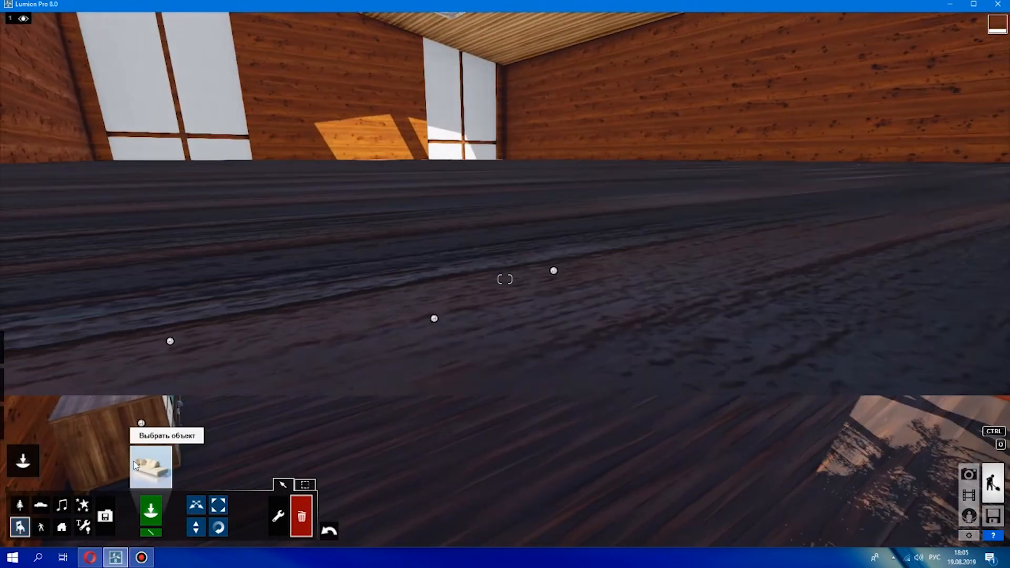
left_click(316, 163)
left_click(327, 162)
left_click(644, 421)
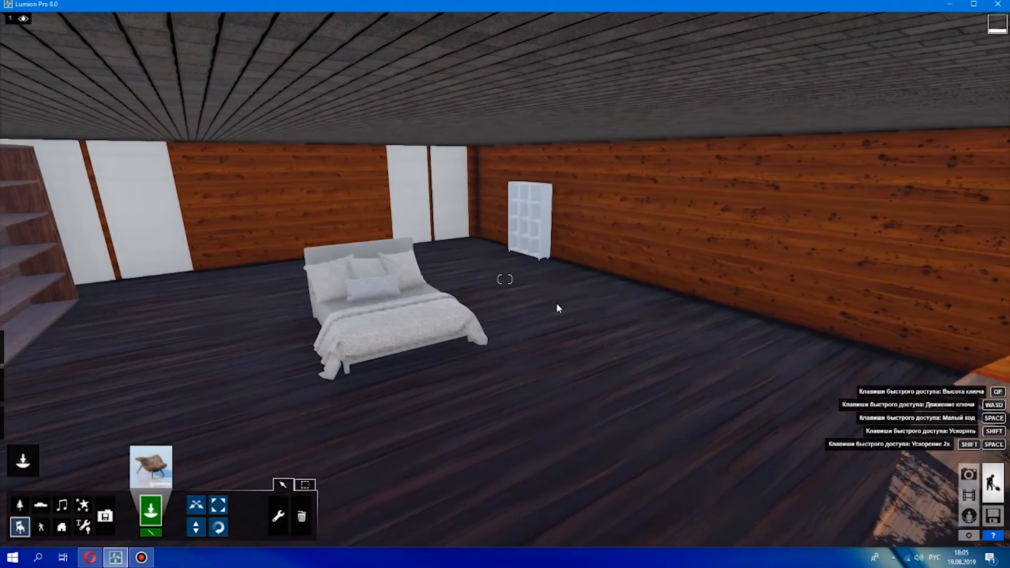
left_click(571, 315)
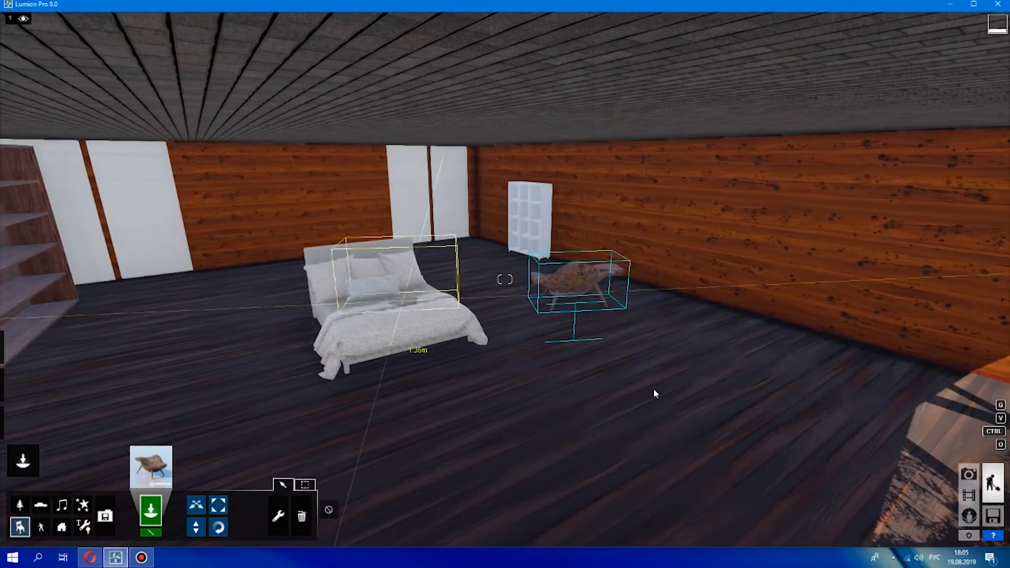
left_click(163, 398)
key("Escape")
mouse_move(154, 378)
left_mouse_down()
mouse_move(109, 383)
mouse_move(166, 377)
left_mouse_up()
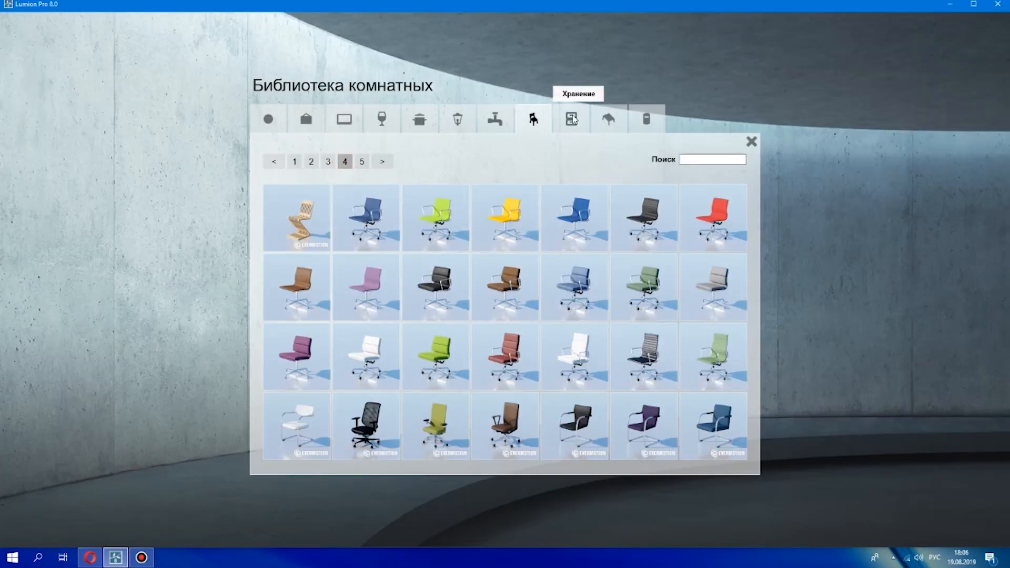
Place the dark brown wooden coffee table in front of the bed and adjust its size
left_click(605, 118)
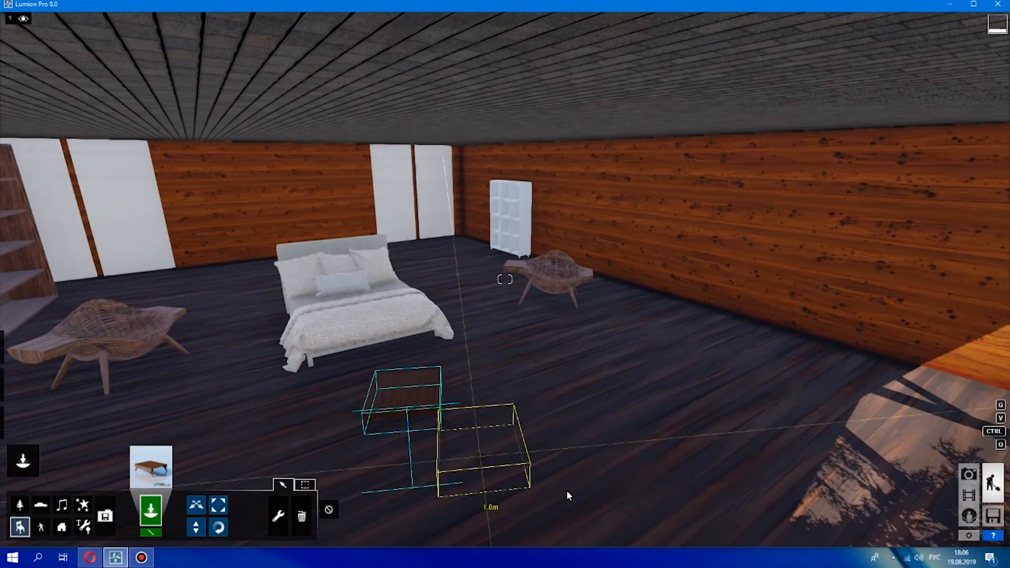
key("Escape")
key("l")
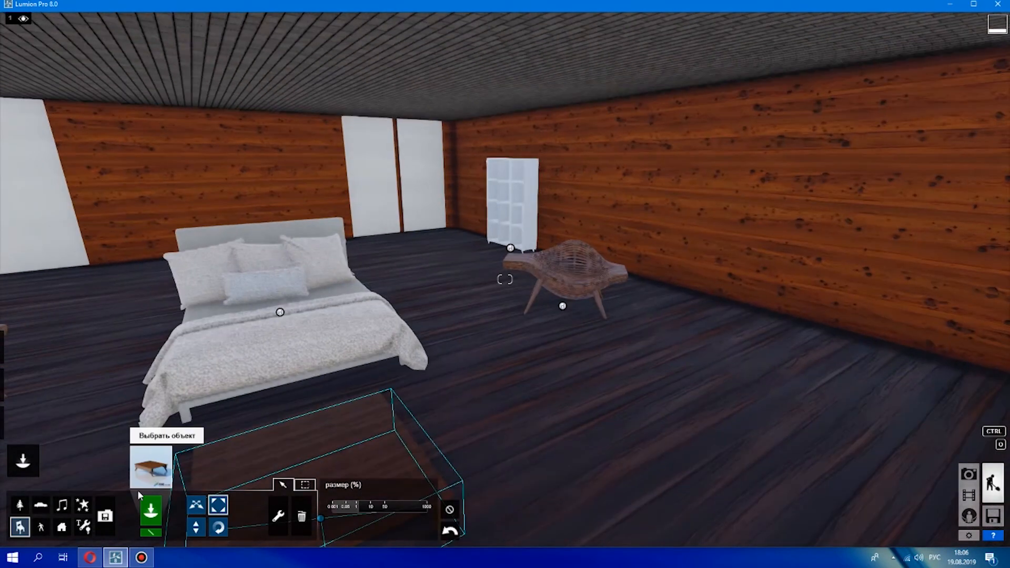
Choose the tapered planter Planter_008 from page 3 of the outdoor library and place it between the bed and the white shelf
left_click(151, 465)
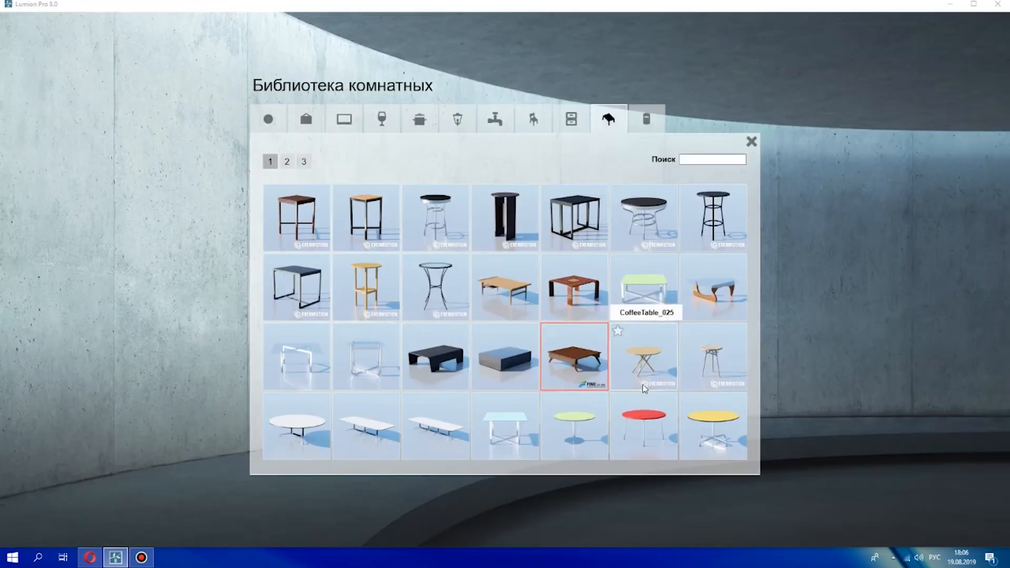
left_click(752, 142)
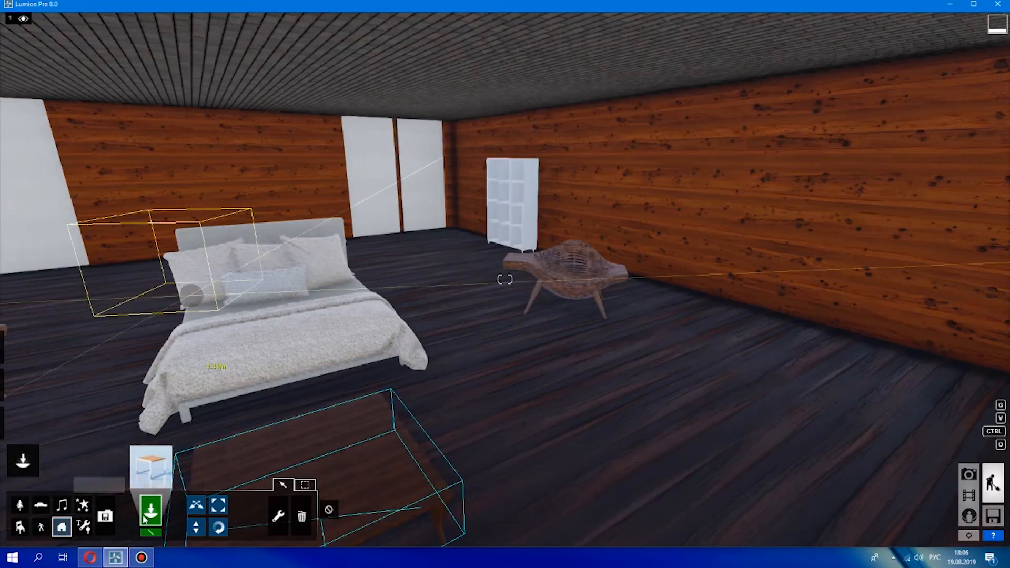
left_click(151, 466)
left_click(482, 122)
left_click(306, 118)
left_click(313, 163)
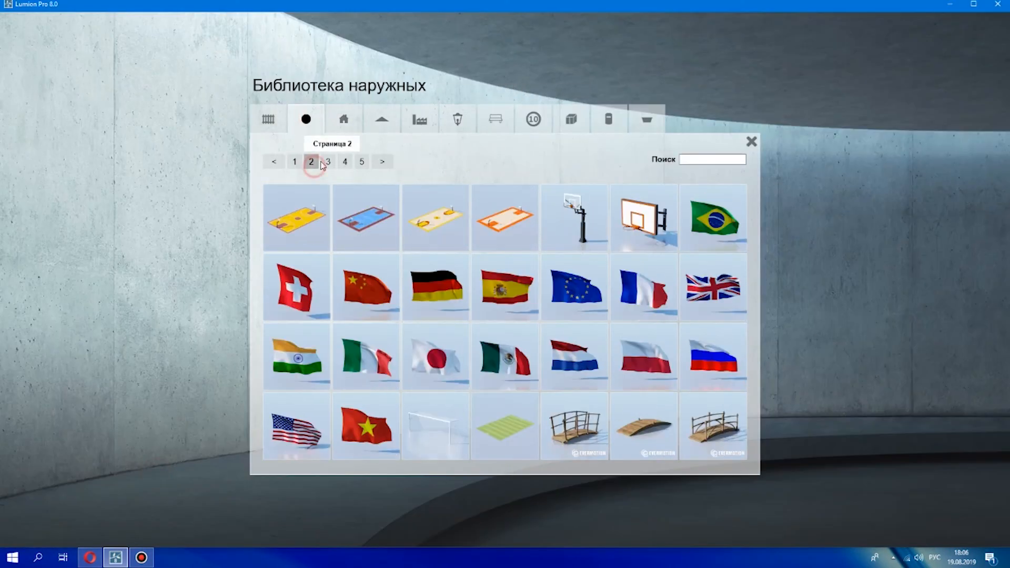
left_click(343, 162)
left_click(327, 162)
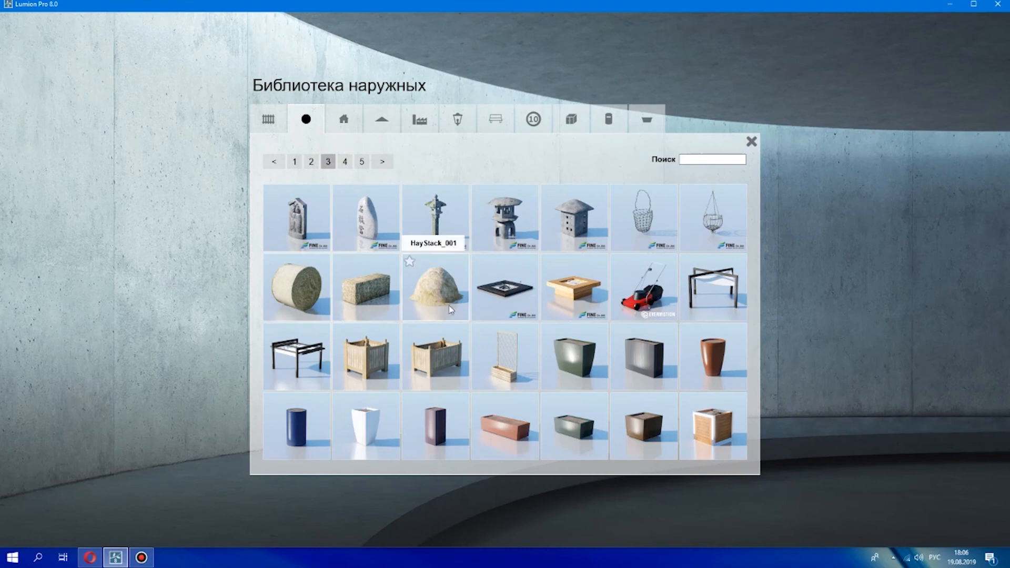
left_click(447, 436)
left_click(453, 254)
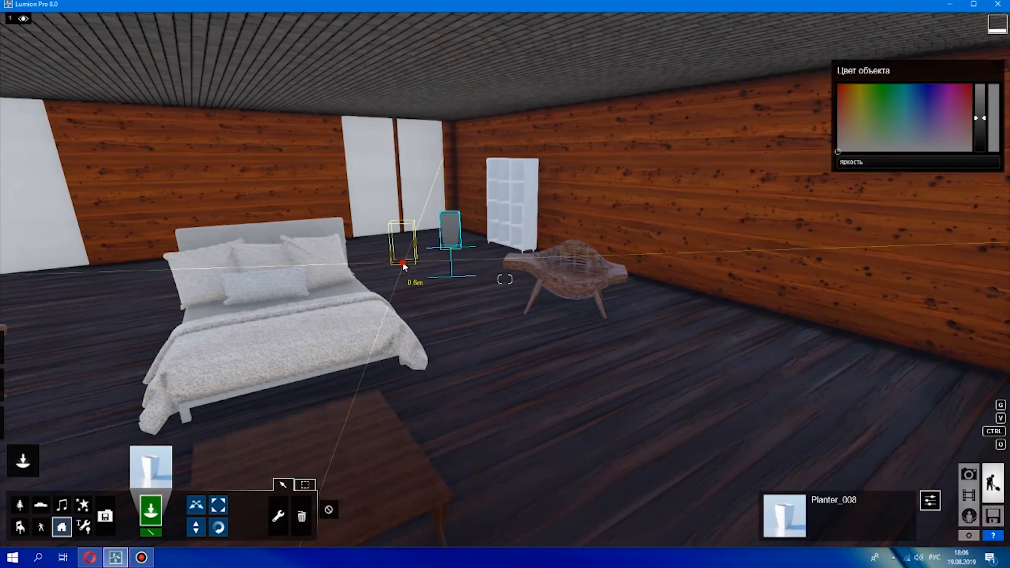
Adjust the size of the planter beside the bed and place further Planter_008 copies around the room's furniture
left_click(218, 508)
key("s")
right_click_drag(338, 264, 253, 266)
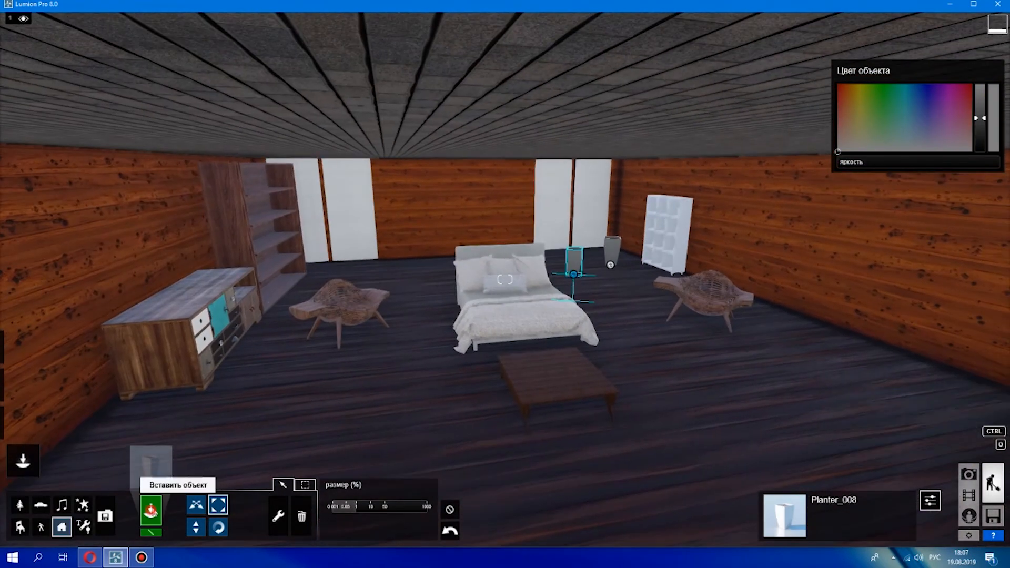
left_click(151, 509)
left_click(360, 272)
key("s")
key("w")
right_click_drag(255, 331, 383, 332)
key("s")
Place rectangular Planter_009 planters beside the tapered ones and brighten the colour of the one near the credenza to white
left_click(151, 466)
left_click(429, 350)
left_click(504, 380)
key("s")
right_click_drag(503, 380, 662, 283)
left_click(316, 295)
key("w")
left_click(673, 280)
key("s")
left_click_drag(980, 96, 981, 91)
key("s")
key("q")
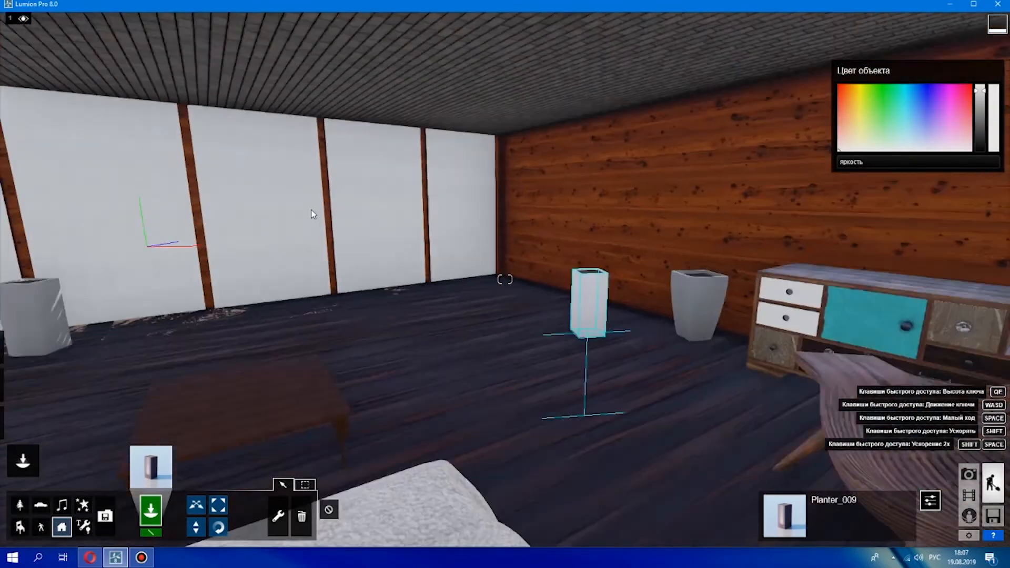
Place another rectangular Planter_009 in the corner near the glass wall, opposite the credenza
left_click(155, 473)
left_click(435, 423)
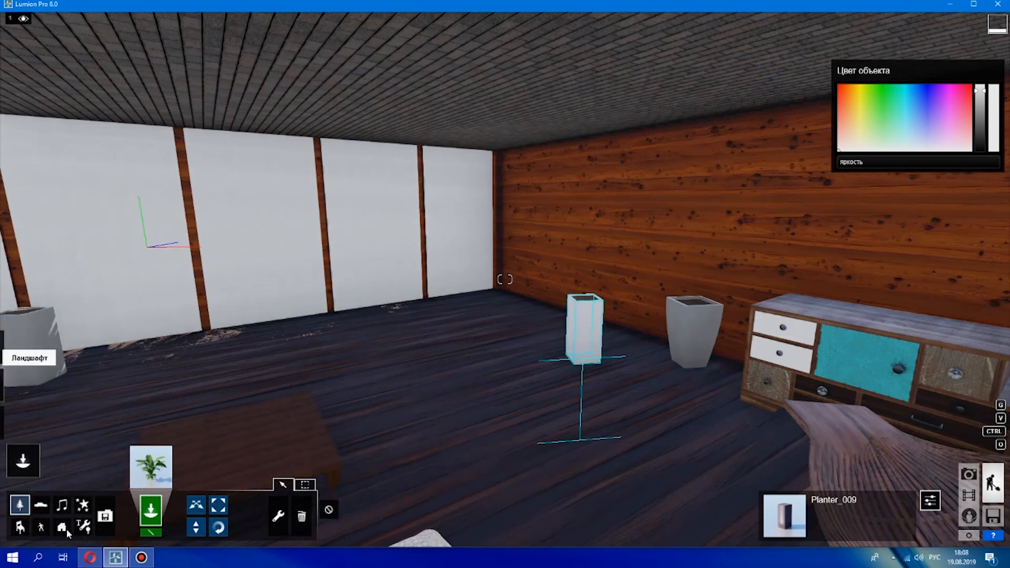
key("w")
key("s")
right_click_drag(176, 327, 548, 399)
key("w")
left_click(548, 399)
key("s")
Adjust the size of the tapered Planter_008 in the corner near the glass wall
left_click(301, 516)
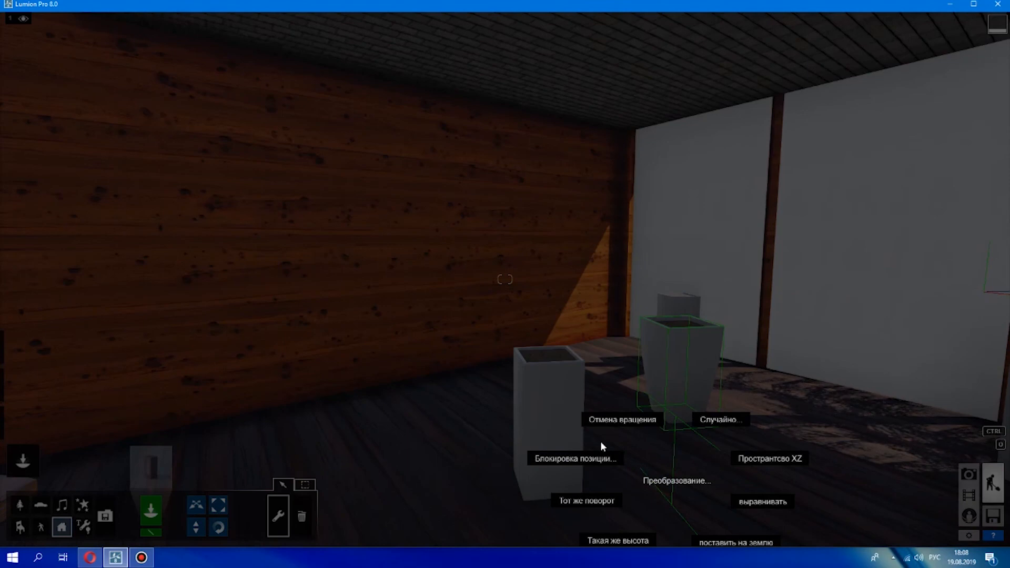
left_click(386, 512)
key("w")
middle_click_drag(693, 308, 218, 500)
left_click(218, 505)
left_click_drag(561, 279, 562, 216)
key("s")
middle_click_drag(562, 216, 409, 235)
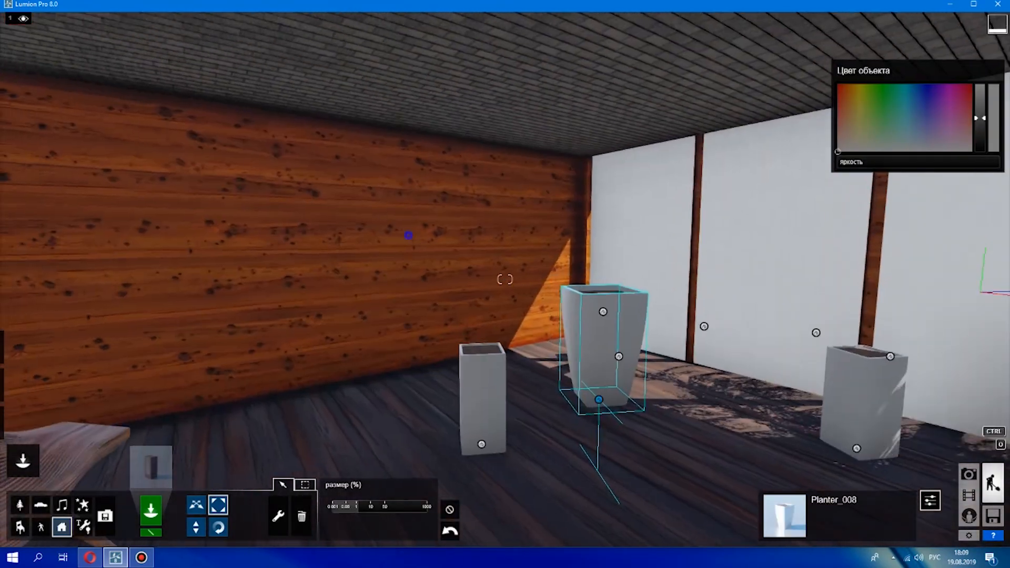
Plant the small fan palm FanPalmSmall_001 in the tapered planter beside the credenza and adjust its size
right_click_drag(408, 236, 622, 279)
left_click(151, 467)
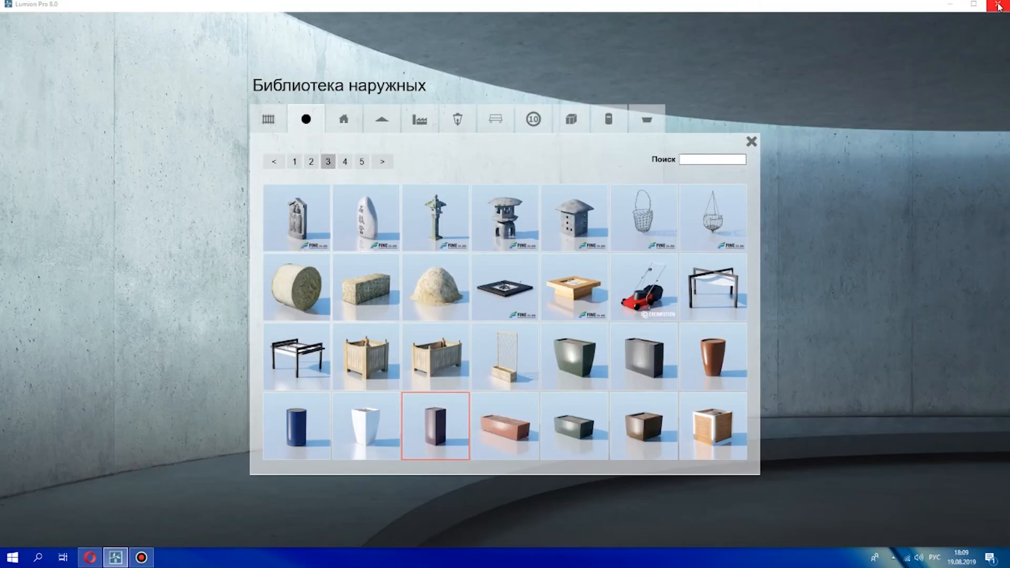
left_click(752, 142)
left_click(20, 505)
left_click(151, 466)
left_click(548, 261)
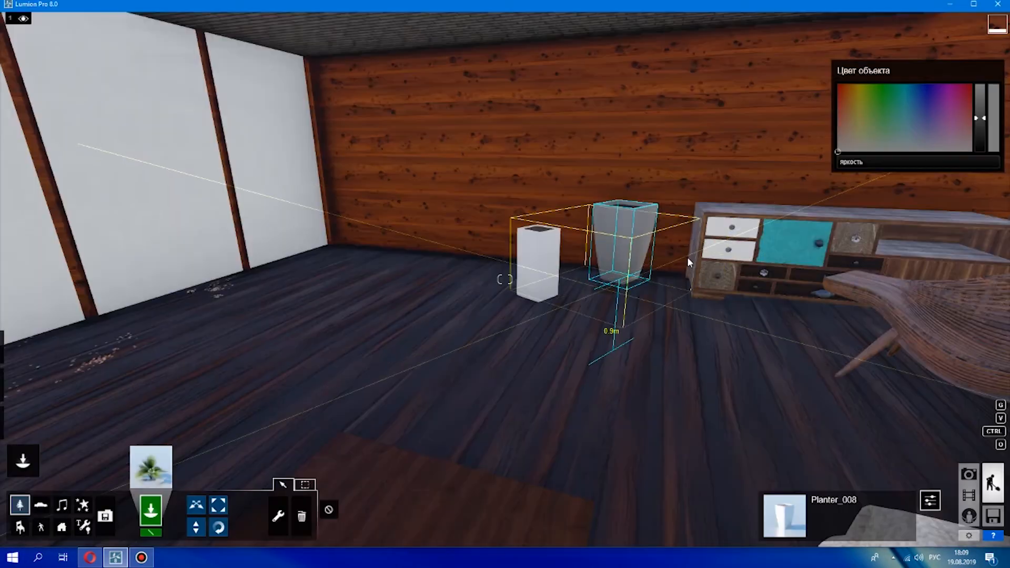
right_click_drag(626, 209, 748, 151)
key("w")
key("q")
left_click(588, 328)
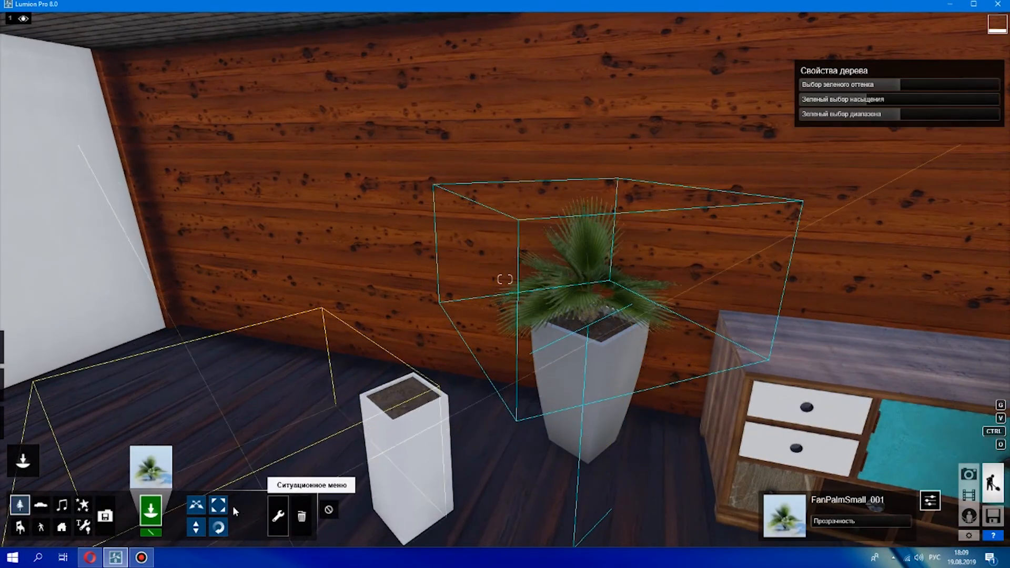
left_click(218, 505)
left_click_drag(615, 324, 507, 361)
Plant the small curly palm CurlyPalmSmall_001 in the rectangular planter near the credenza and adjust its size
left_click(151, 467)
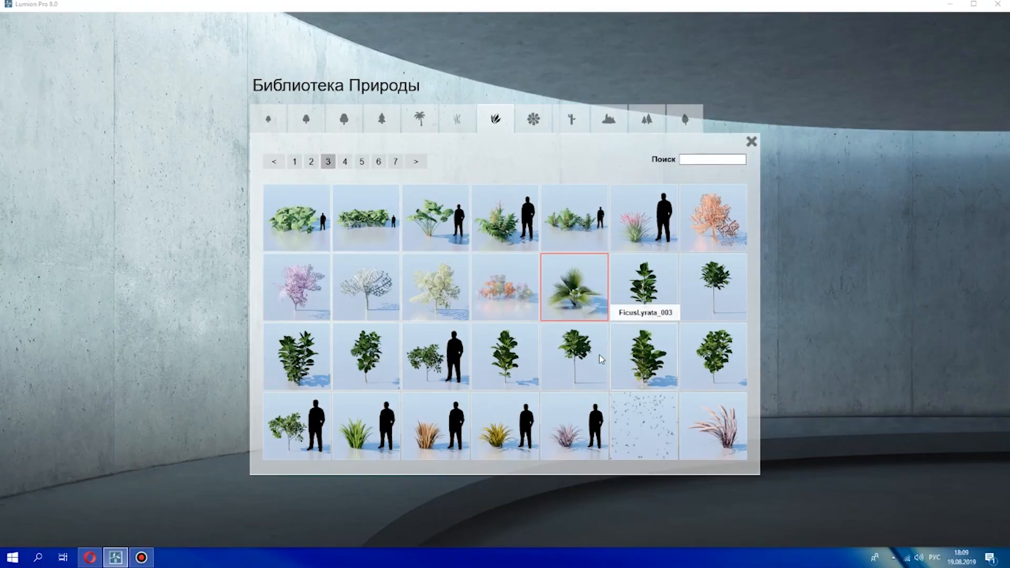
left_click(312, 161)
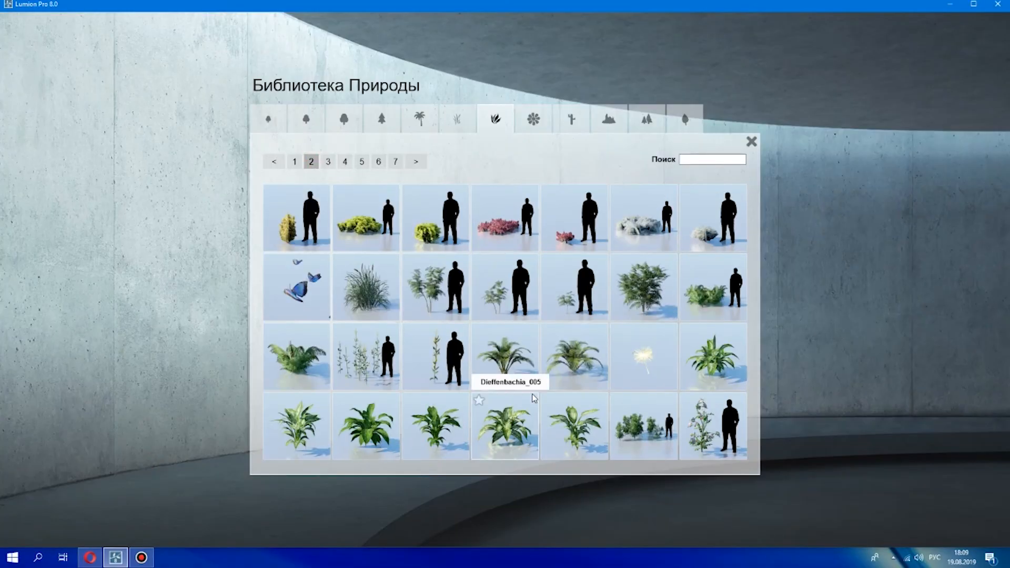
left_click(513, 364)
left_click(407, 392)
left_click(219, 505)
left_click_drag(412, 392, 453, 379)
Add another CurlyPalmSmall_001 to the tapered planter beside the dark wooden bookcase
right_click_drag(453, 379, 632, 371)
right_click_drag(505, 279, 544, 248)
key("w")
left_click(151, 511)
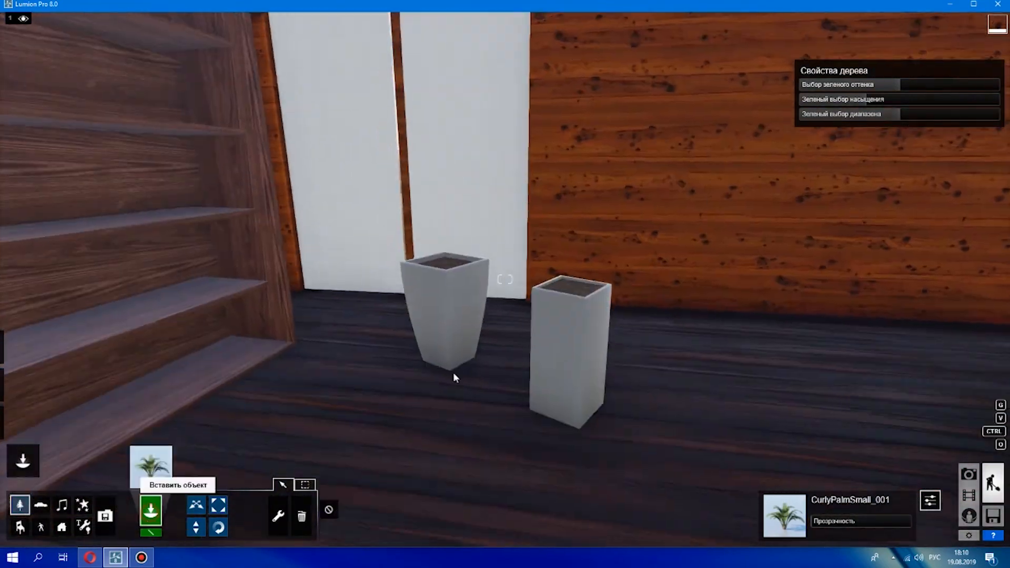
left_click(444, 267)
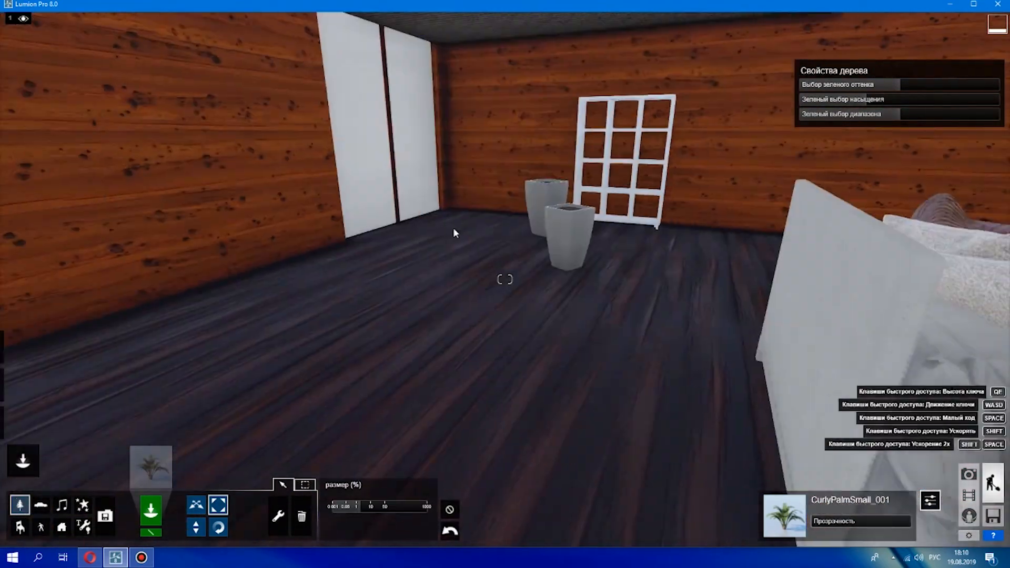
Plant Dieffenbachia_006 in the rectangular planter next to the large palm
left_click(151, 467)
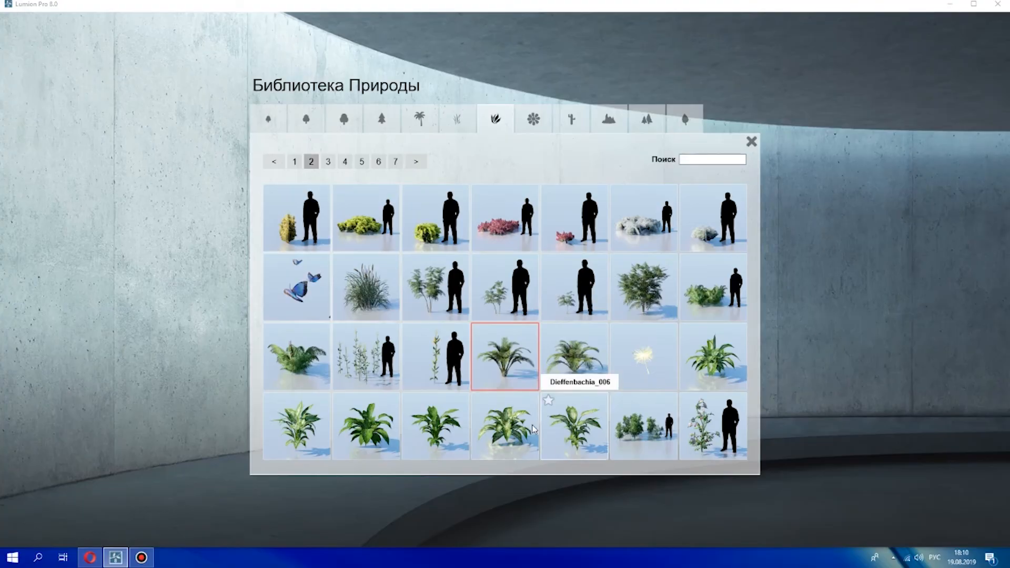
left_click(364, 427)
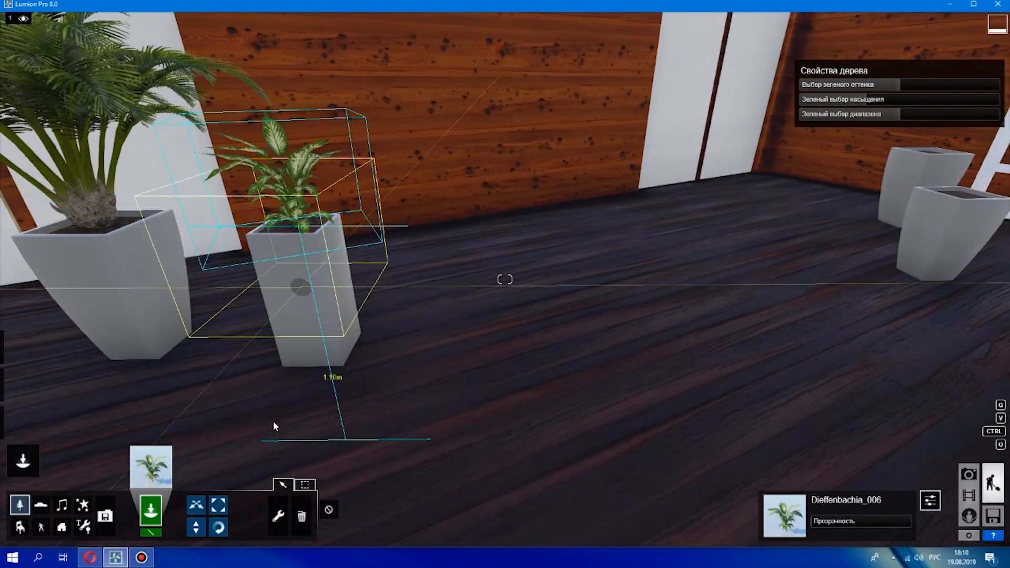
left_click(298, 227)
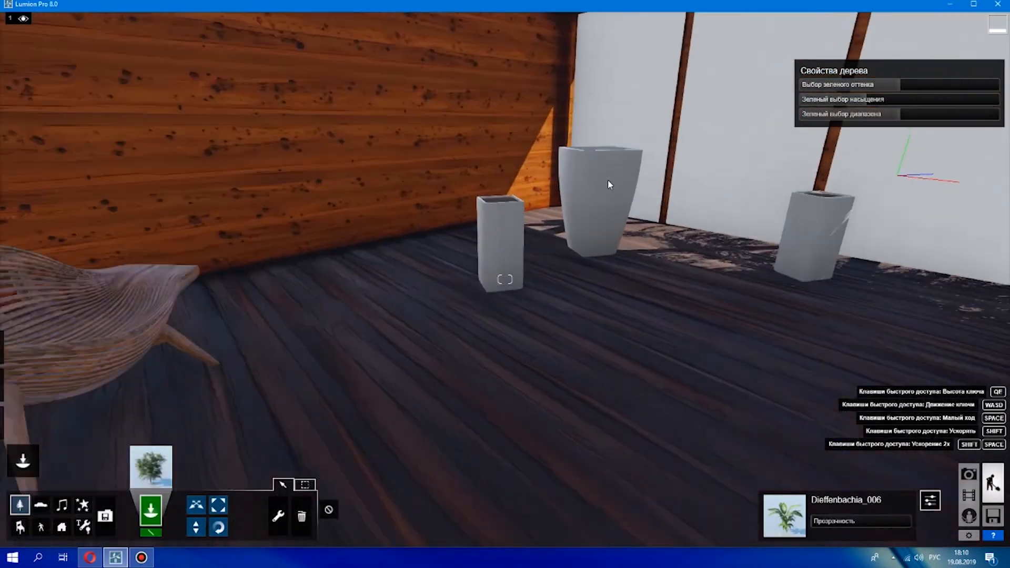
Plant the Chinese Mahonia in the tall tapered planter in the room corner and adjust its size
key("w")
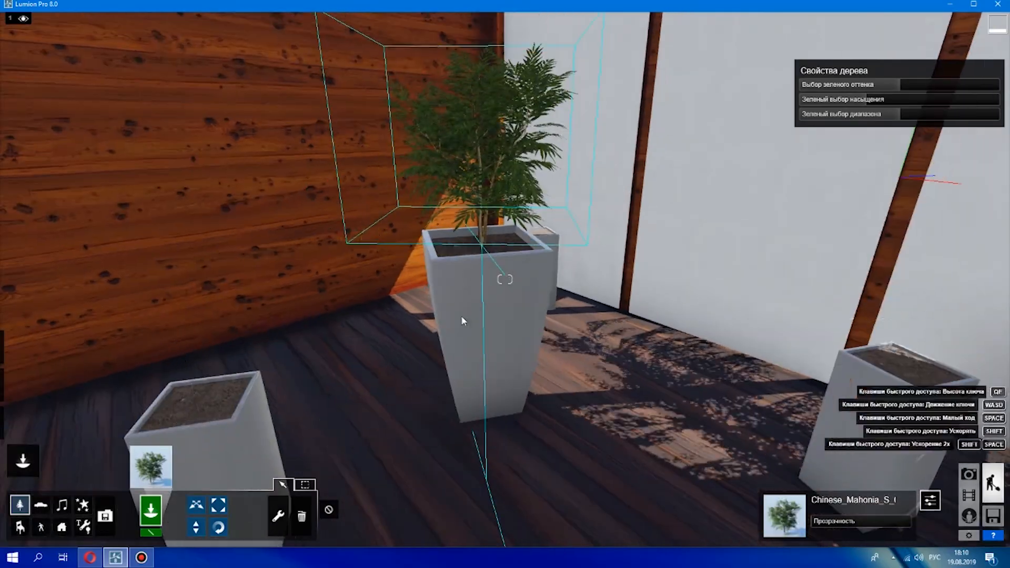
left_click(219, 506)
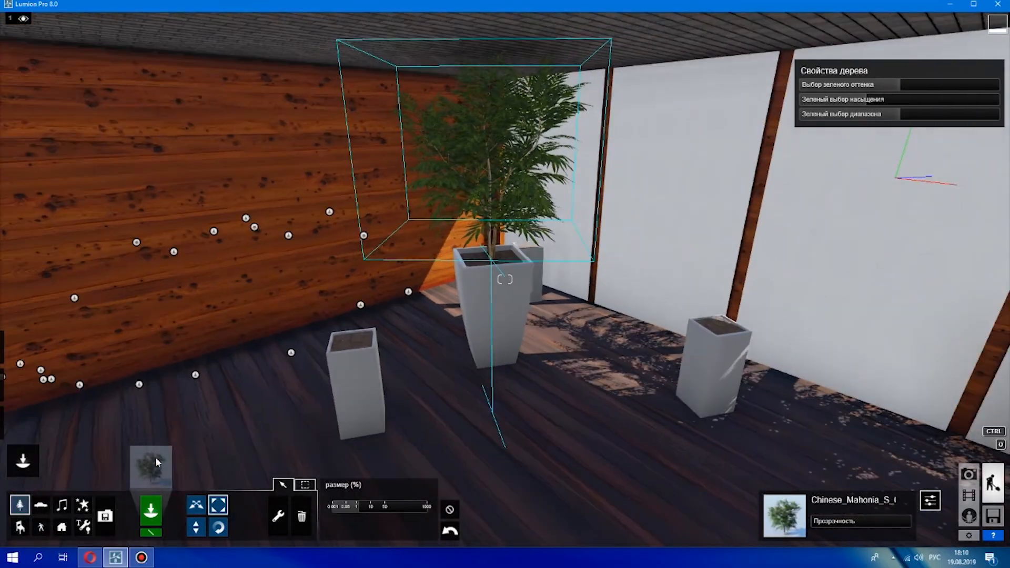
Plant a broad-leaved green plant in the small rectangular planter near the wooden wall
left_click(151, 463)
left_click(596, 437)
left_click(355, 338)
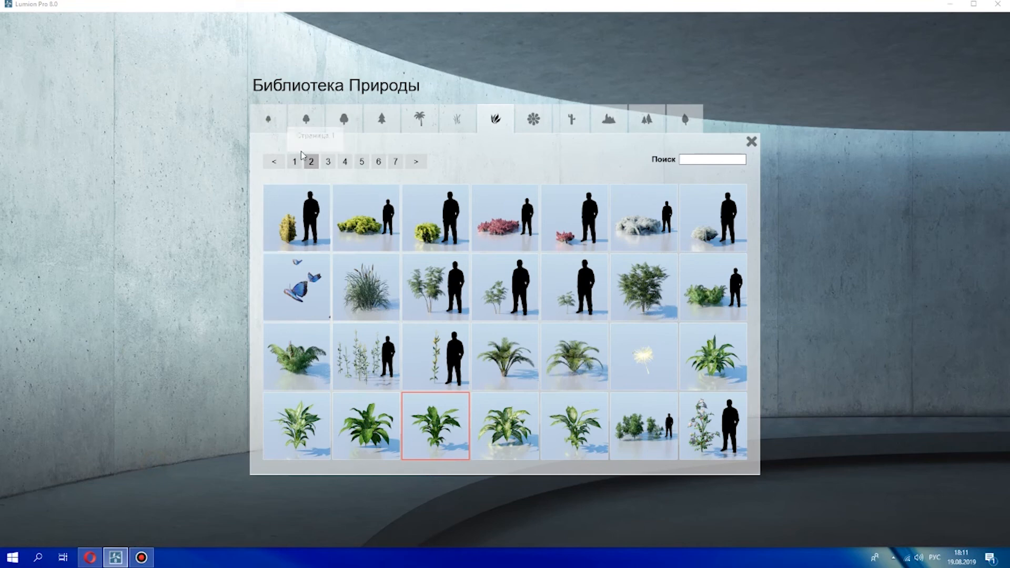
Plant FanPalmSmall_001 in the rectangular planter by the glass wall and adjust its size
left_click(345, 161)
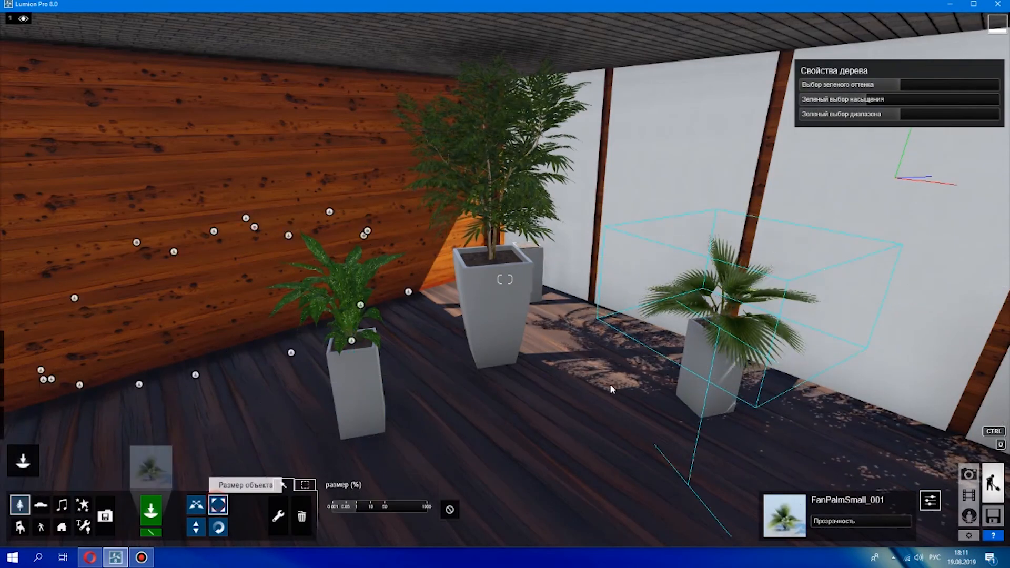
left_click_drag(719, 323, 731, 308)
Add another FanPalmSmall_001 to a tapered planter near the white shelf and adjust its size
right_click_drag(731, 308, 394, 266)
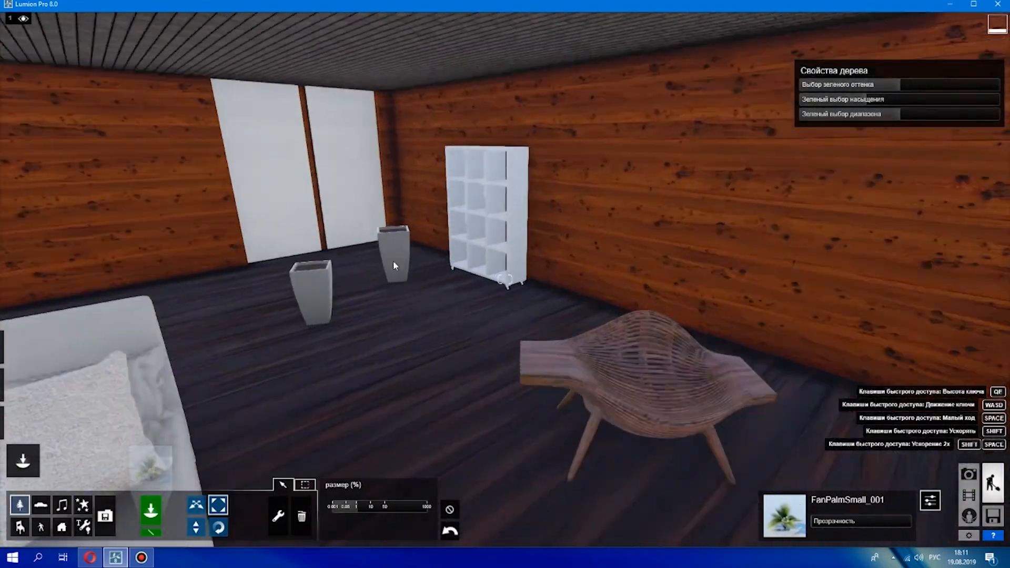
key("w")
key("a")
key("q")
key("l")
left_click_drag(468, 284, 468, 264)
Choose an upright broad-leaved plant from the nature library and plant it in the other tapered planter near the white shelf
left_click(154, 468)
left_click(295, 161)
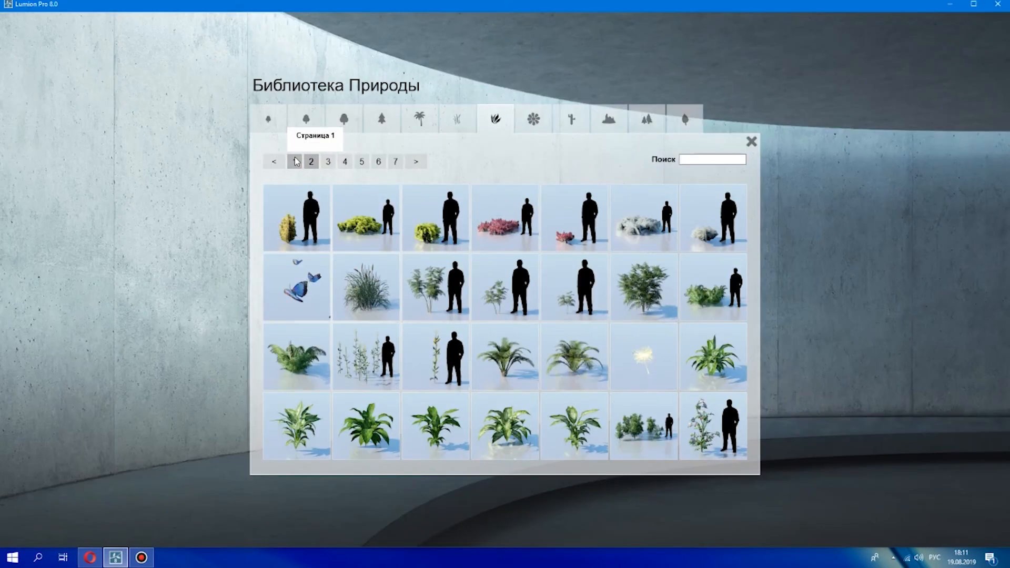
left_click(345, 162)
left_click(362, 161)
left_click(379, 161)
left_click(395, 161)
left_click(328, 161)
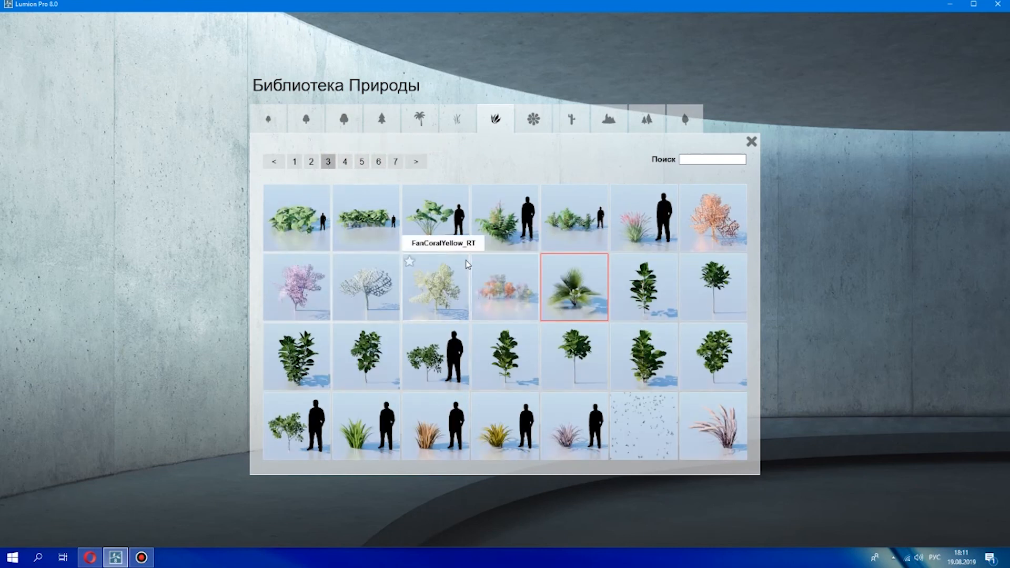
left_click(654, 316)
left_click(380, 359)
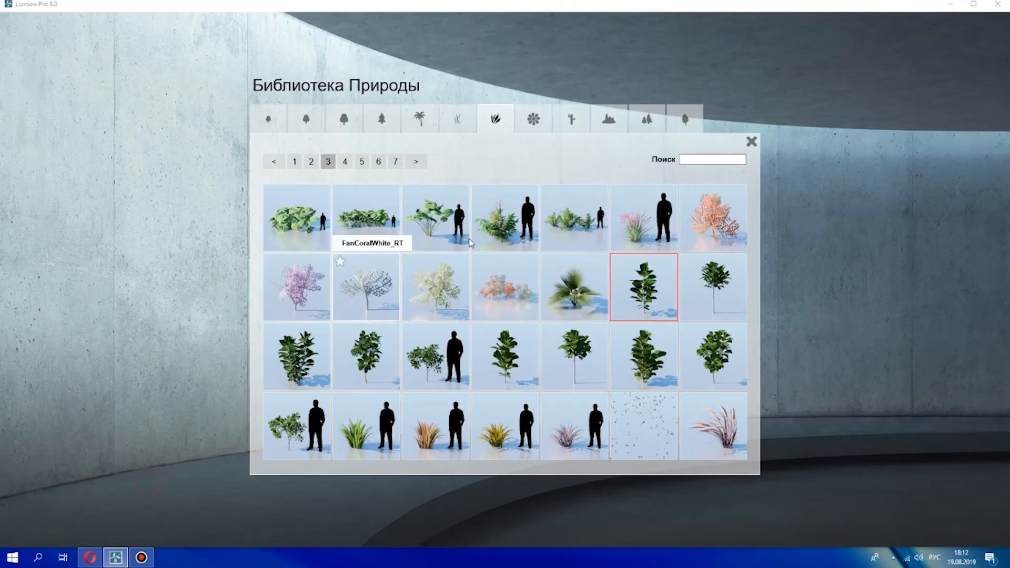
left_click(362, 162)
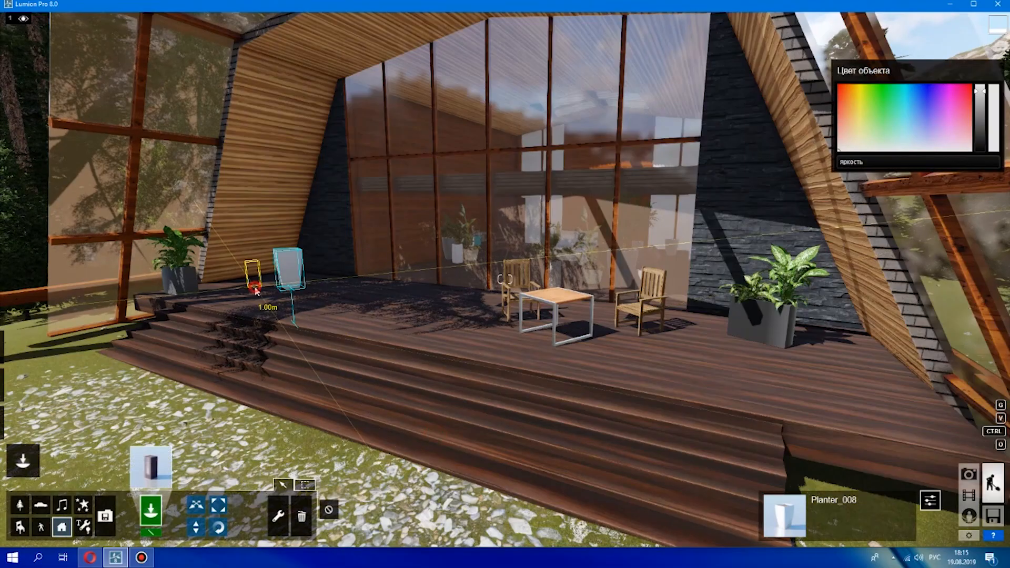
Darken the colour of the small Planter_009 on the porch to dark grey
left_click_drag(982, 91, 985, 138)
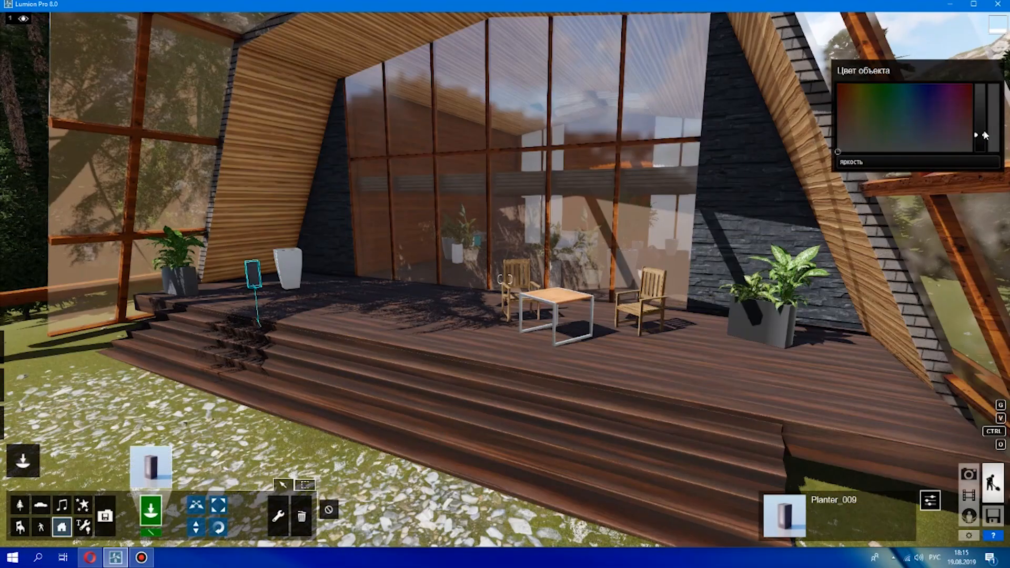
Plant FanPalmSmall_001 in the white tapered planter on the porch and adjust its size
left_click(20, 505)
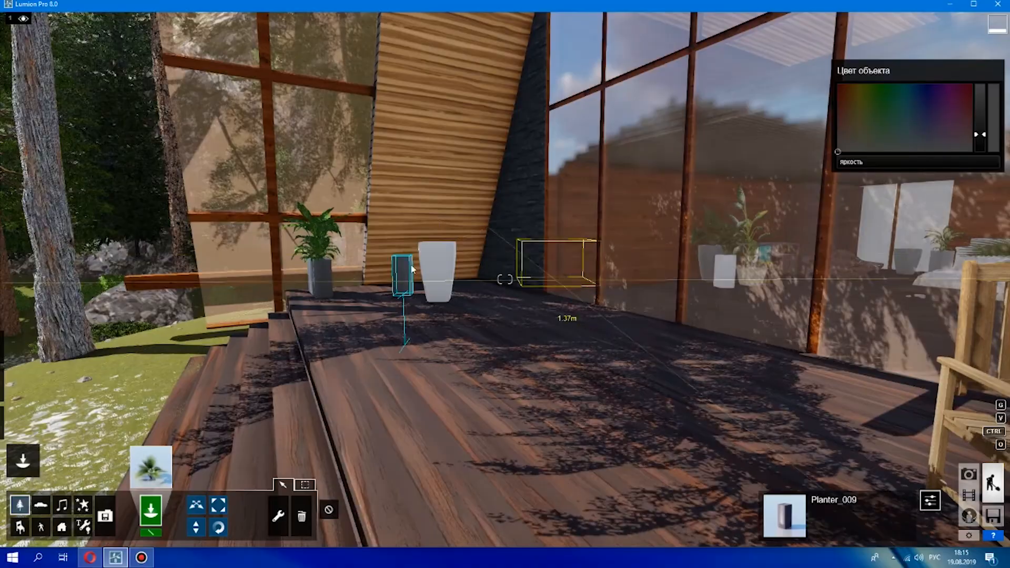
key("w")
right_click_drag(412, 269, 459, 377)
key("e")
left_click(459, 376)
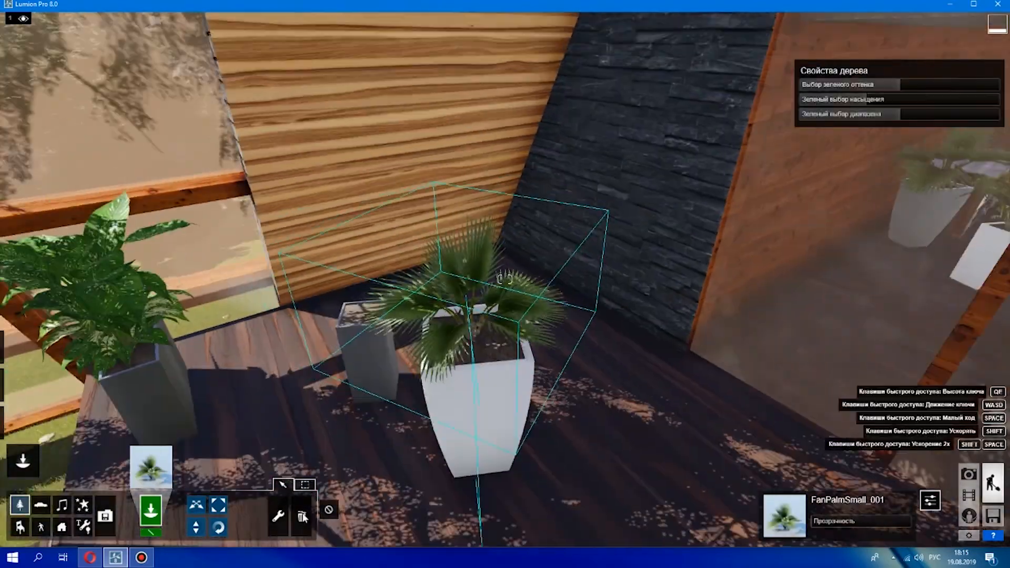
left_click(218, 505)
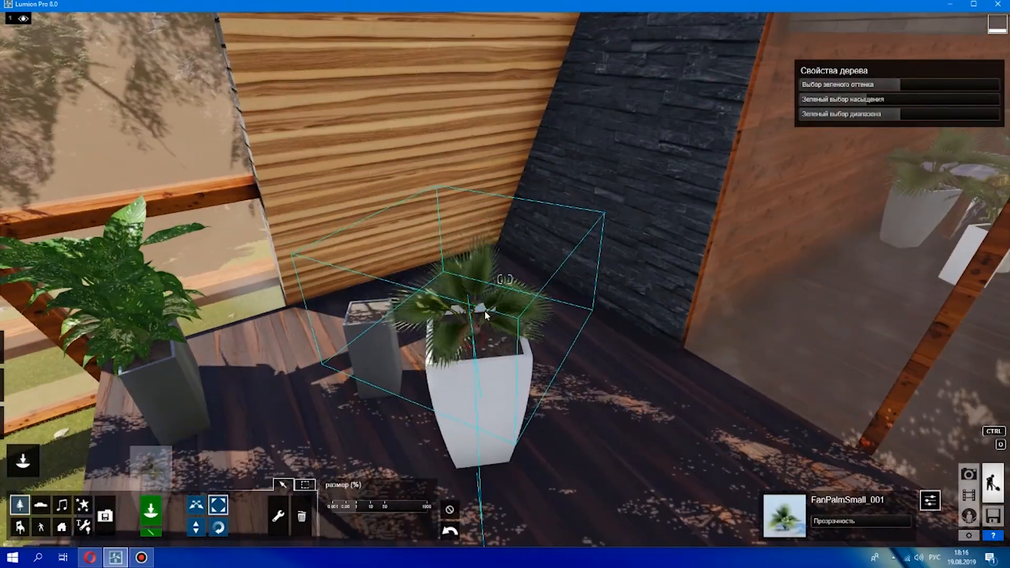
left_click_drag(475, 336, 381, 331)
Plant Flax_Green in the dark rectangular Planter_009 on the porch
key("w")
right_click_drag(381, 330, 204, 456)
left_click(151, 468)
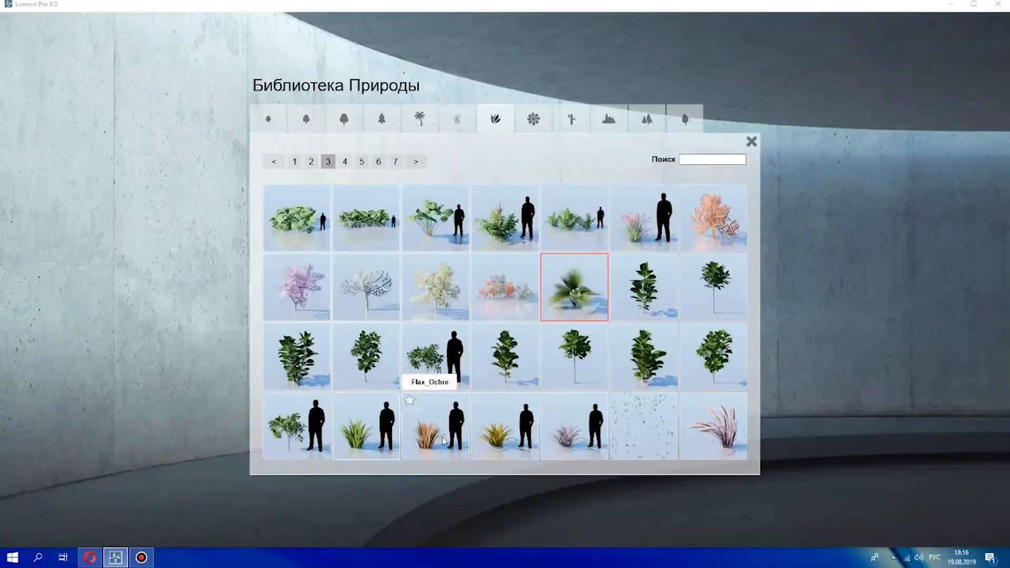
left_click(350, 360)
left_click(548, 363)
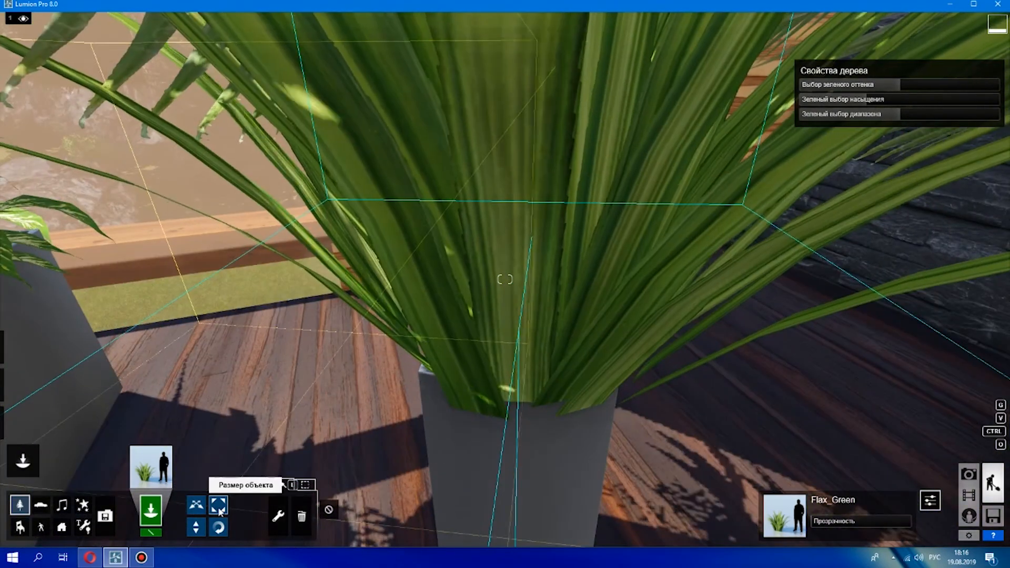
Adjust the sizes of the dark Planter_009 and the Flax_Green plant in it
left_click(62, 526)
left_click(218, 505)
left_click(512, 458)
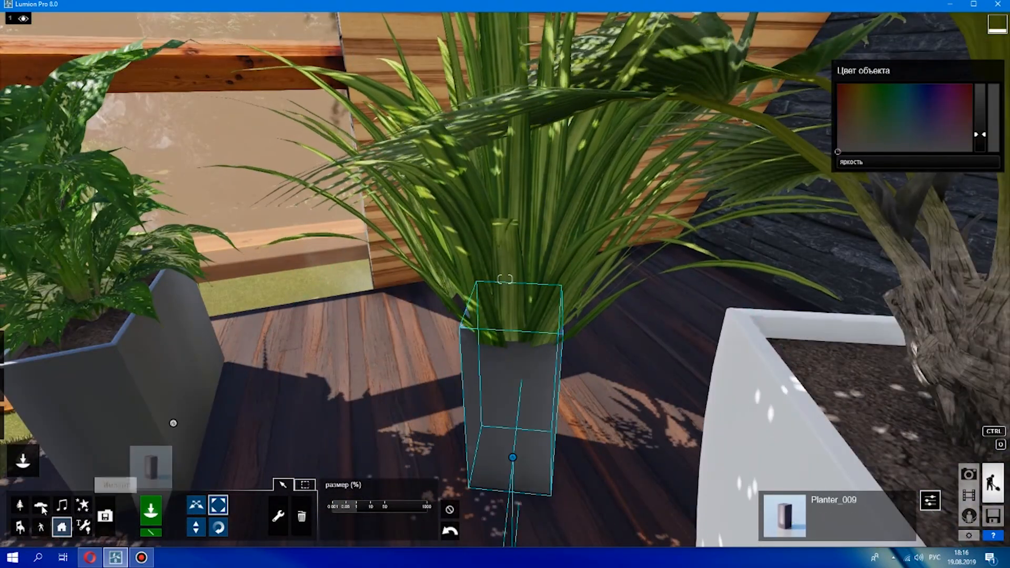
left_click(20, 505)
left_click(504, 310)
left_click_drag(503, 310, 451, 320)
Examine the planted porch and its surroundings from several distances and angles
key("s")
middle_click_drag(463, 410, 411, 205)
right_click_drag(410, 203, 993, 484)
key("s")
key("e")
right_click_drag(530, 428, 590, 336)
key("s")
key("w")
right_click_drag(539, 235, 504, 314)
key("s")
key("w")
Place the ivy patch IvyLeafPatch2_RT at the end of the porch steps near the slanted glass frame and shrink it
left_click(138, 468)
left_click(345, 162)
left_click(363, 162)
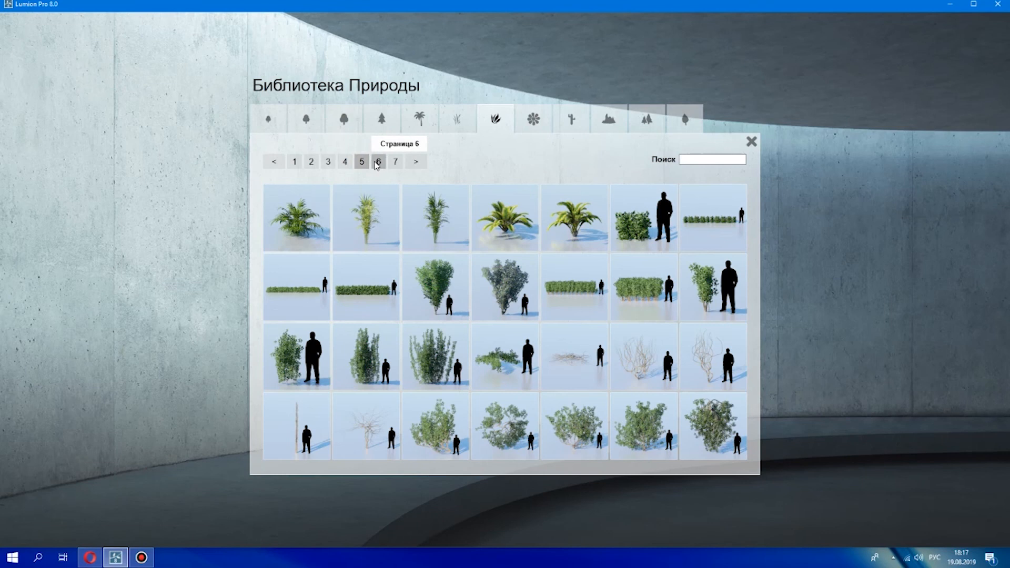
left_click(431, 359)
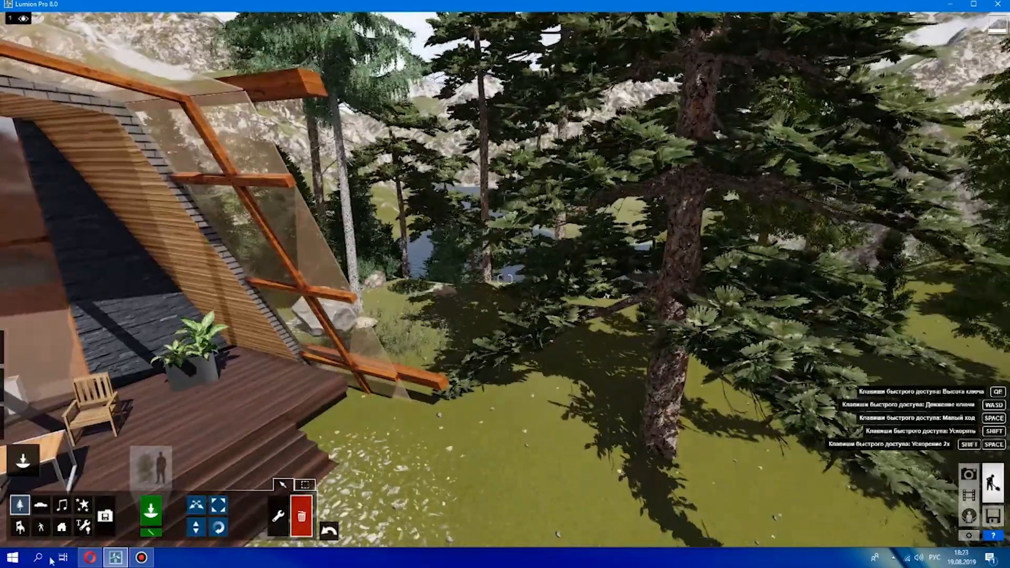
left_click(138, 468)
left_click(278, 349)
left_click(358, 397)
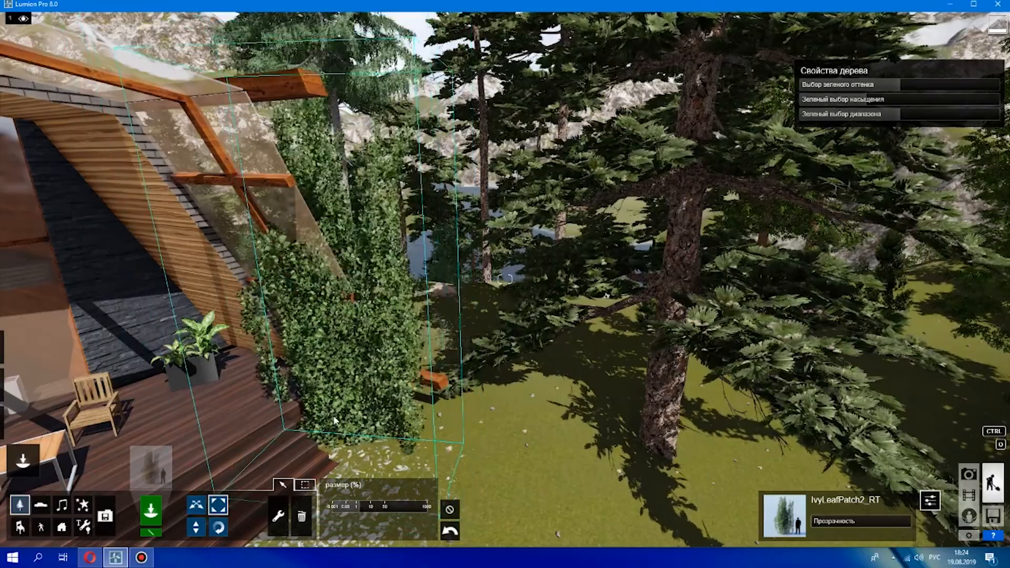
left_click_drag(273, 308, 414, 500)
left_click_drag(337, 445, 329, 448)
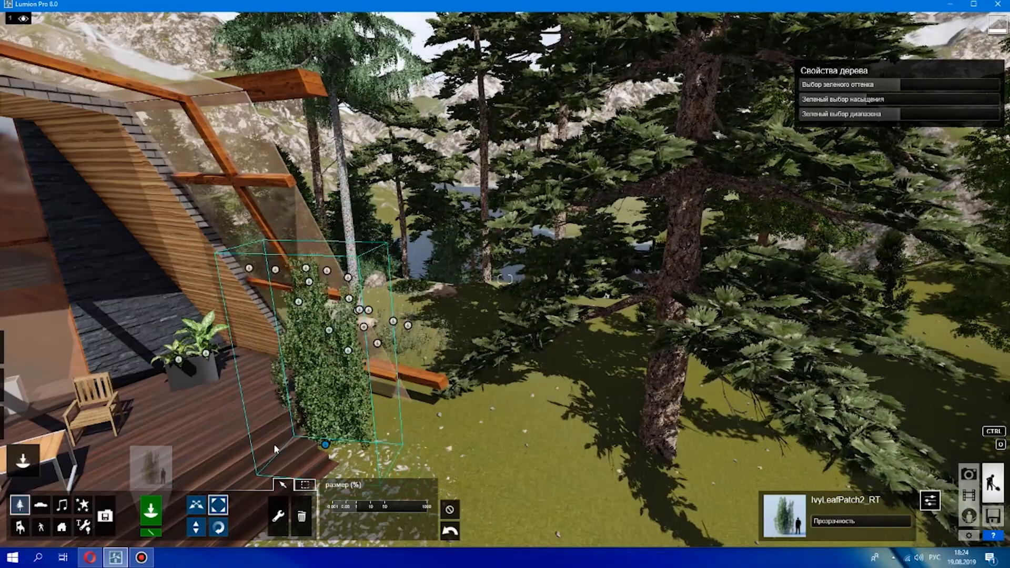
Move the ivy patch onto the porch against the dark stone wall, between the wooden chair and the rectangular planters
key("s")
right_click_drag(340, 306, 400, 368)
key("w")
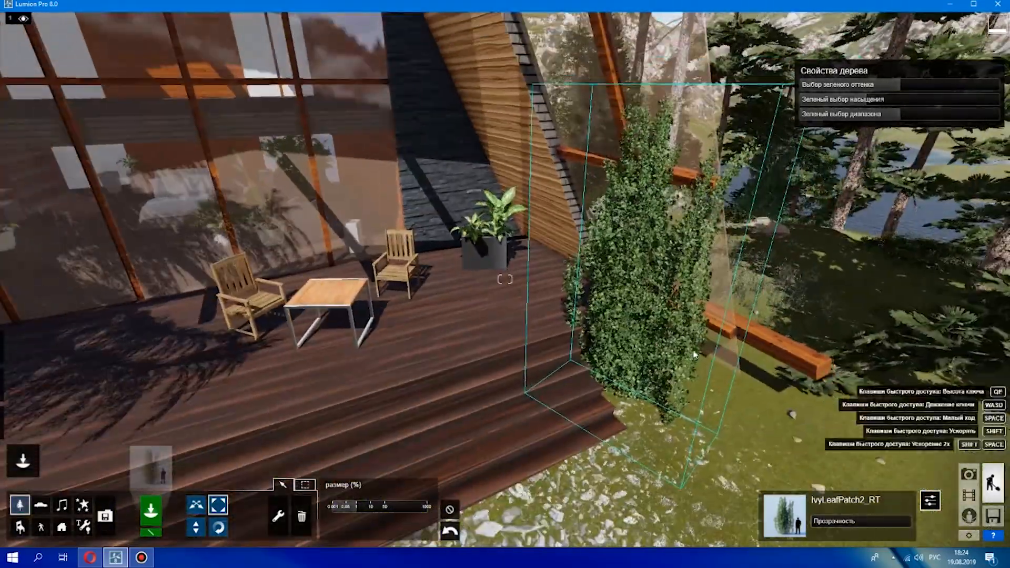
left_click_drag(610, 391, 386, 338)
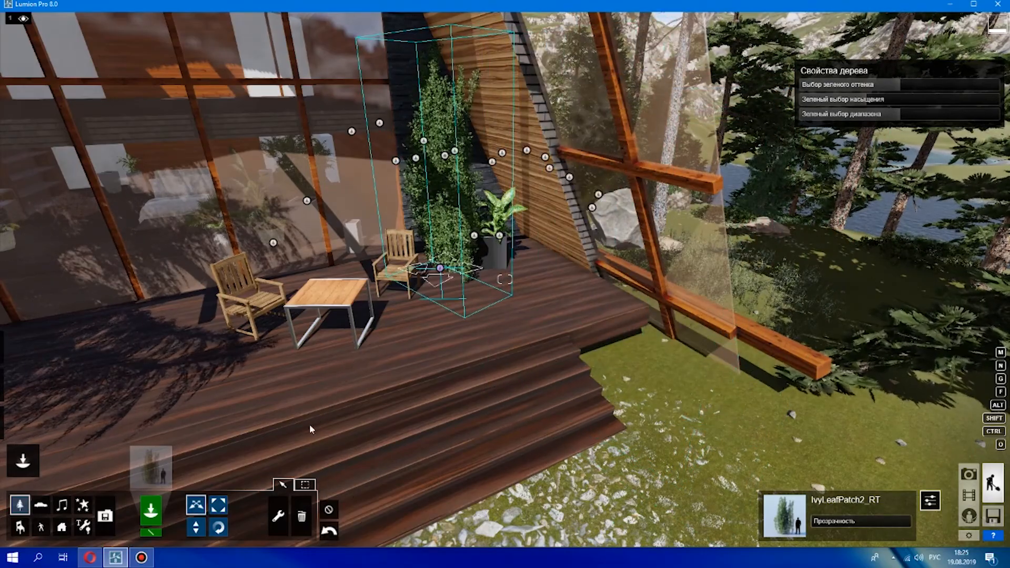
left_click_drag(441, 268, 419, 267)
key("w")
left_click_drag(310, 275, 353, 274)
key("w")
key("s")
Enlarge the ivy patch behind the wooden chair so it covers more of the dark stone wall
left_click(218, 505)
left_click_drag(424, 276, 473, 271)
key("s")
key("w")
key("s")
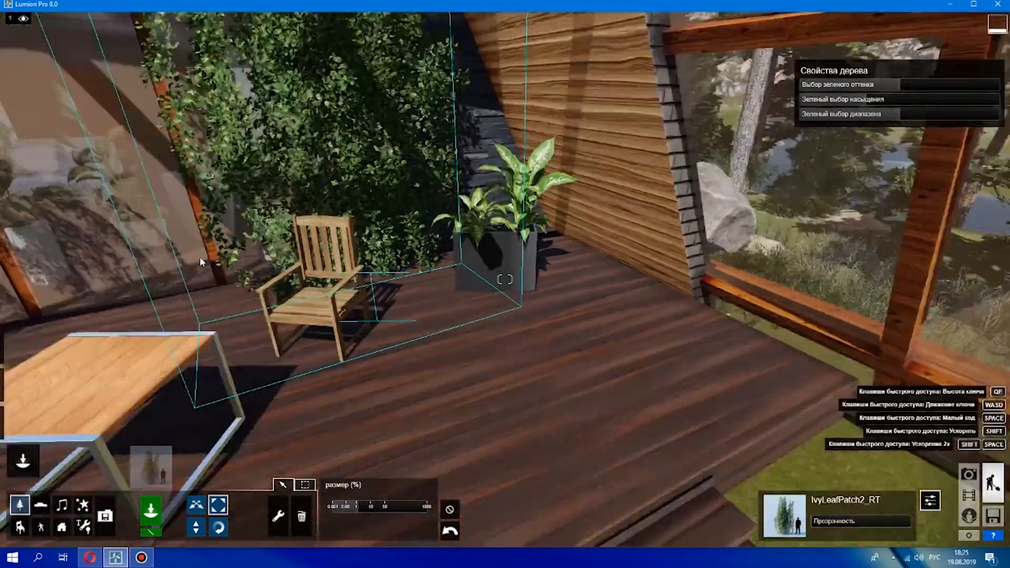
Delete the leafy bush standing at the far end of the porch steps near the tree
right_click_drag(479, 272, 600, 22)
key("q")
key("e")
key("s")
key("q")
key("w")
left_click(301, 516)
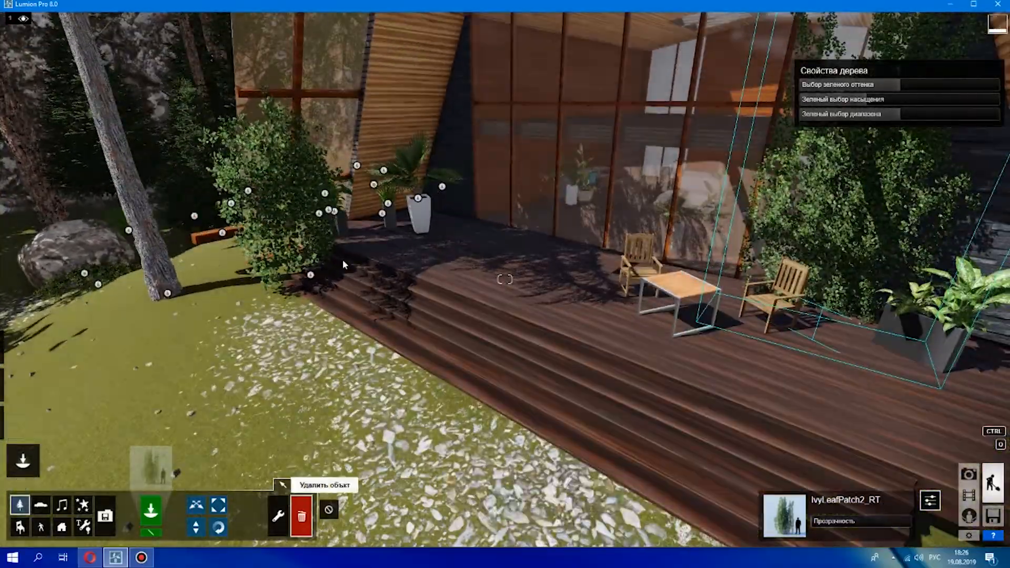
left_click(344, 260)
Examine the whole house front and the surrounding lawn from farther away
key("s")
key("w")
key("q")
key("e")
key("s")
key("w")
key("s")
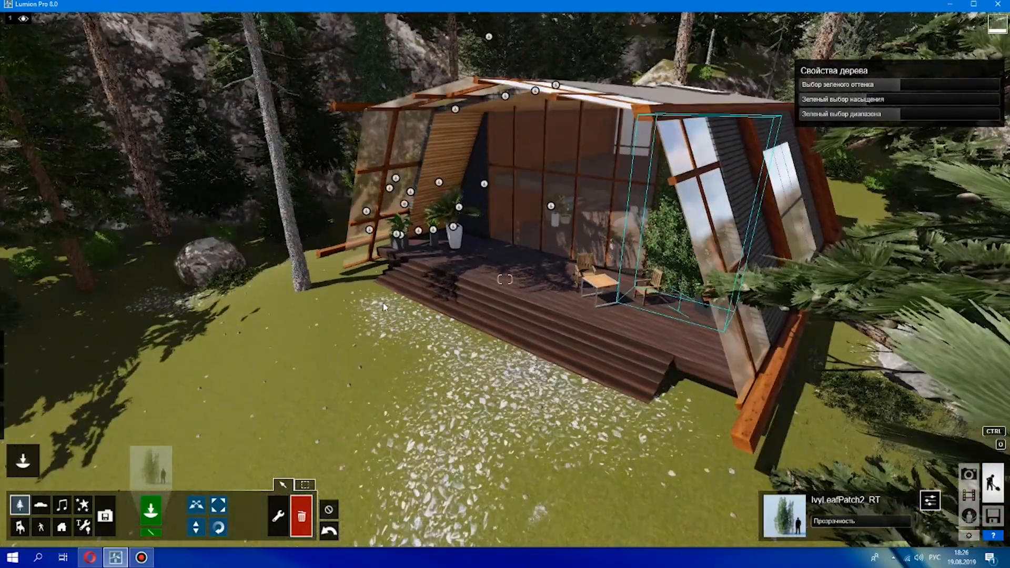
Try placing a fern-like shrub from the nature library on the grass beside the porch steps
left_click(151, 465)
left_click(379, 162)
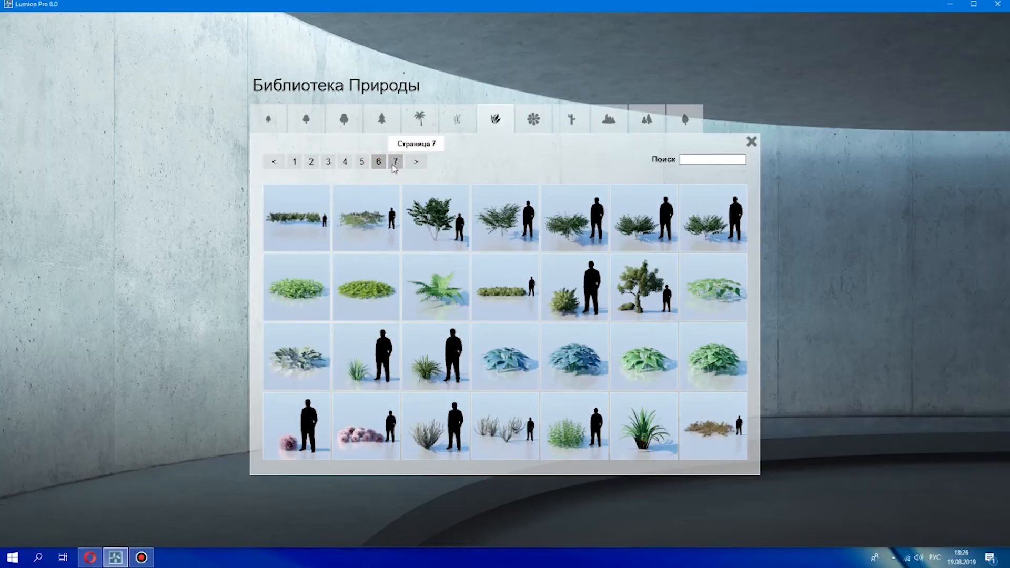
left_click(395, 162)
left_click(574, 226)
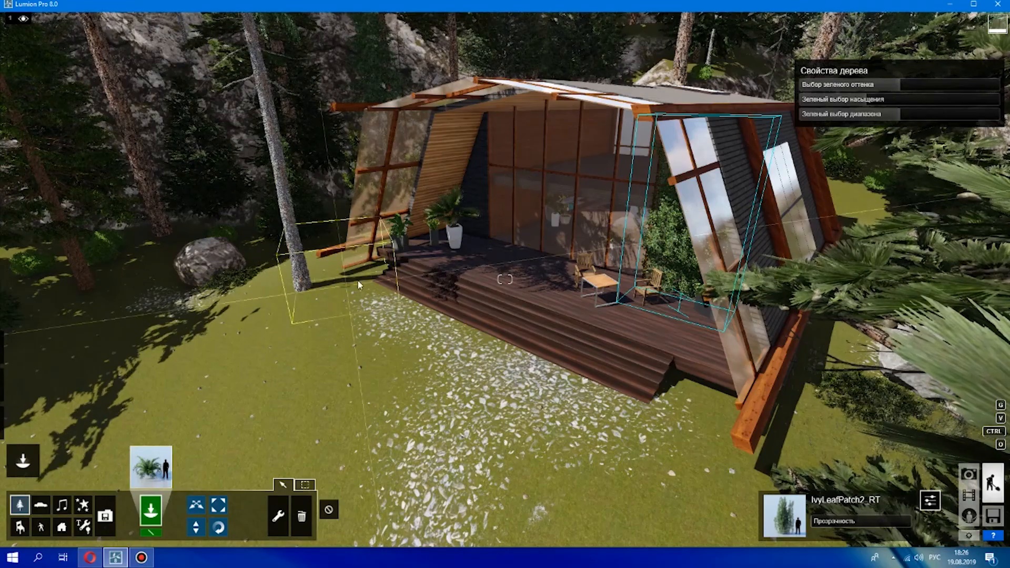
key("w")
left_click(226, 278)
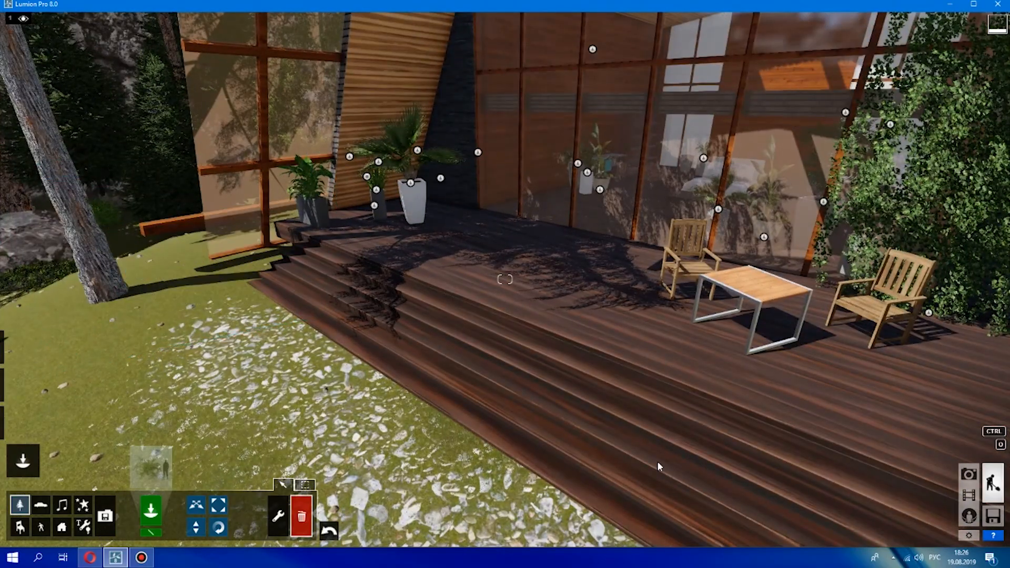
Look through the nature library's plant pages for another shrub, then close the library without choosing one
left_click(157, 475)
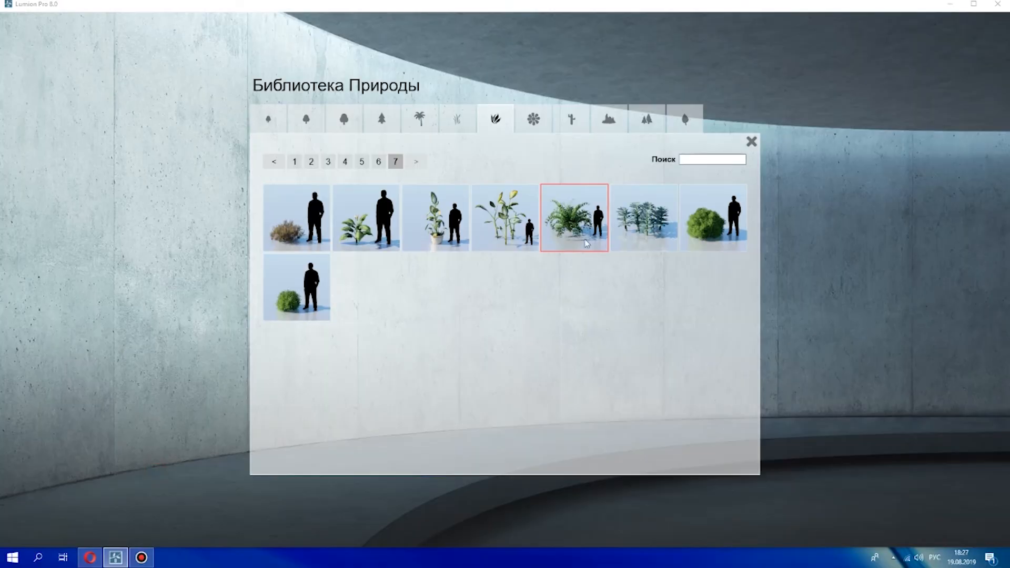
left_click(362, 162)
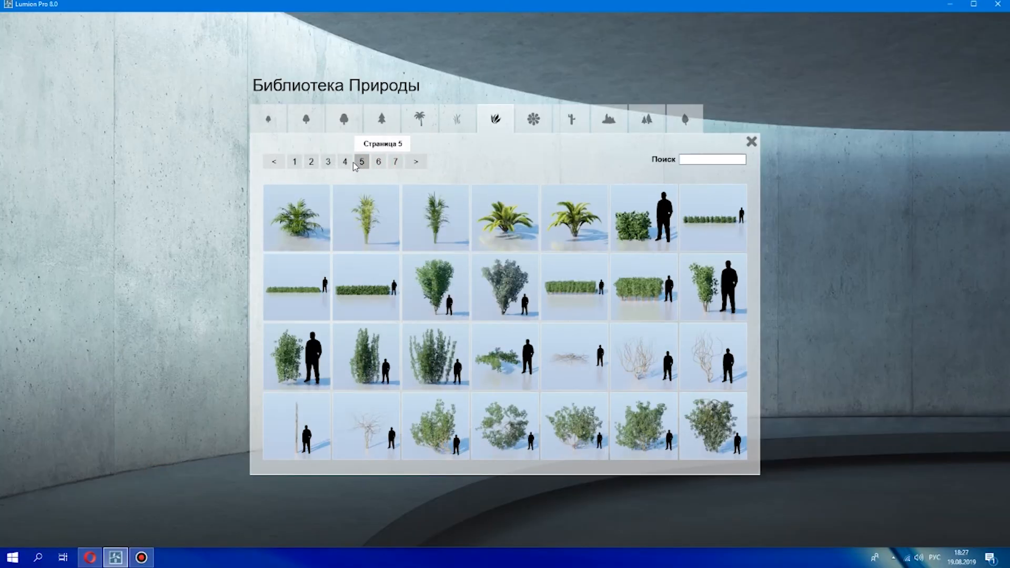
left_click(345, 162)
left_click(328, 163)
left_click(303, 163)
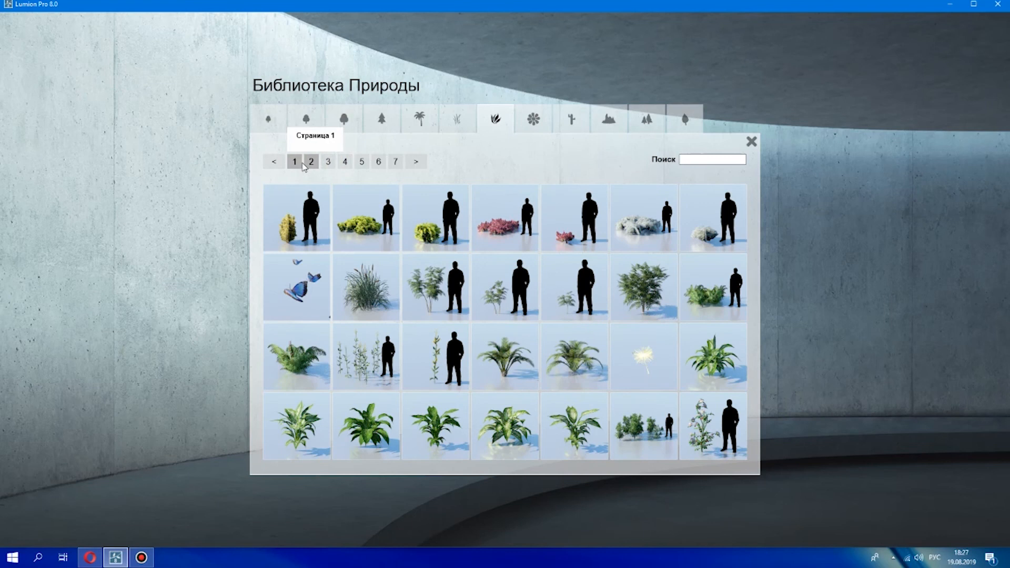
left_click(752, 141)
scroll(668, 235, "down", 3)
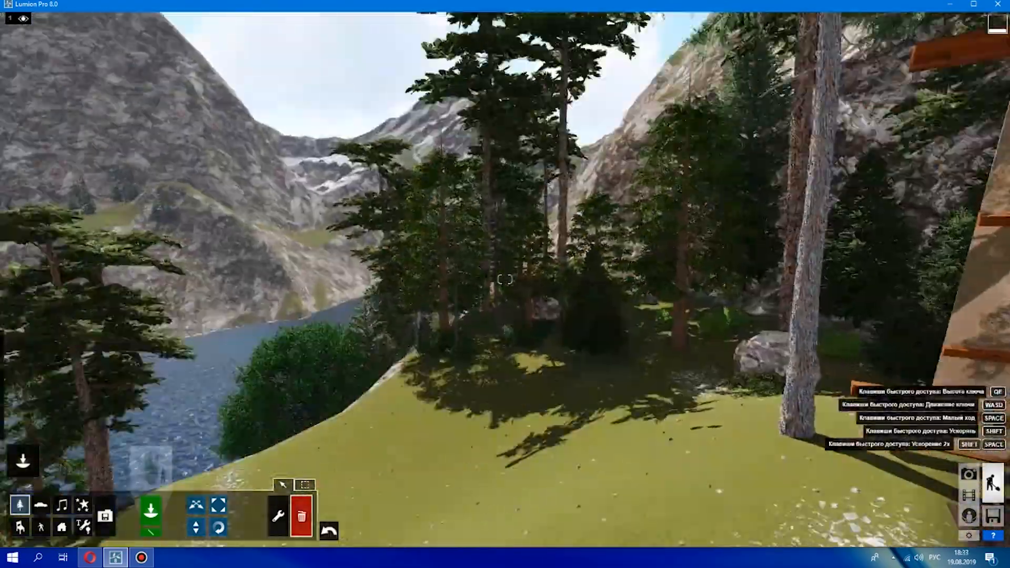
Edit the outer glass material of the house front and make it fully transparent
key("s")
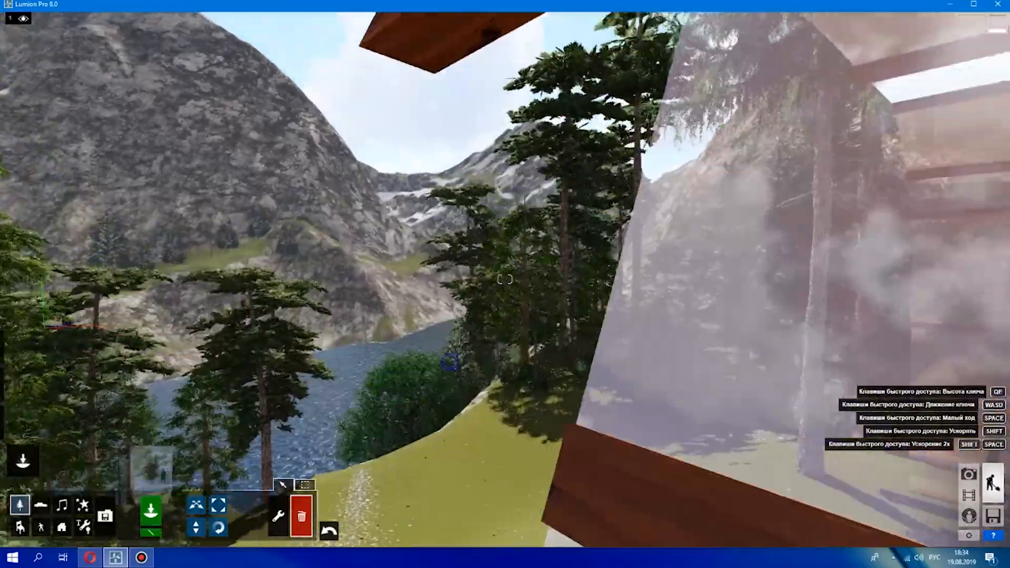
right_click_drag(451, 361, 953, 467)
key("w")
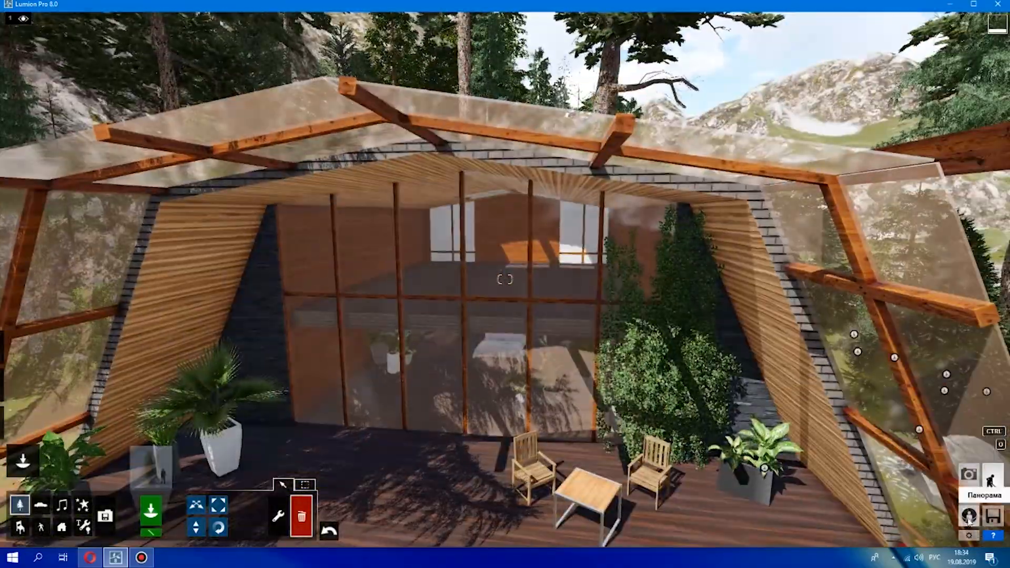
mouse_move(22, 461)
left_click(22, 424)
left_click(316, 368)
left_click_drag(157, 466, 163, 467)
Set the transparency of the opaque inner front panes to 1.0 from inside the house and save the material changes
key("w")
right_click_drag(546, 305, 541, 356)
key("w")
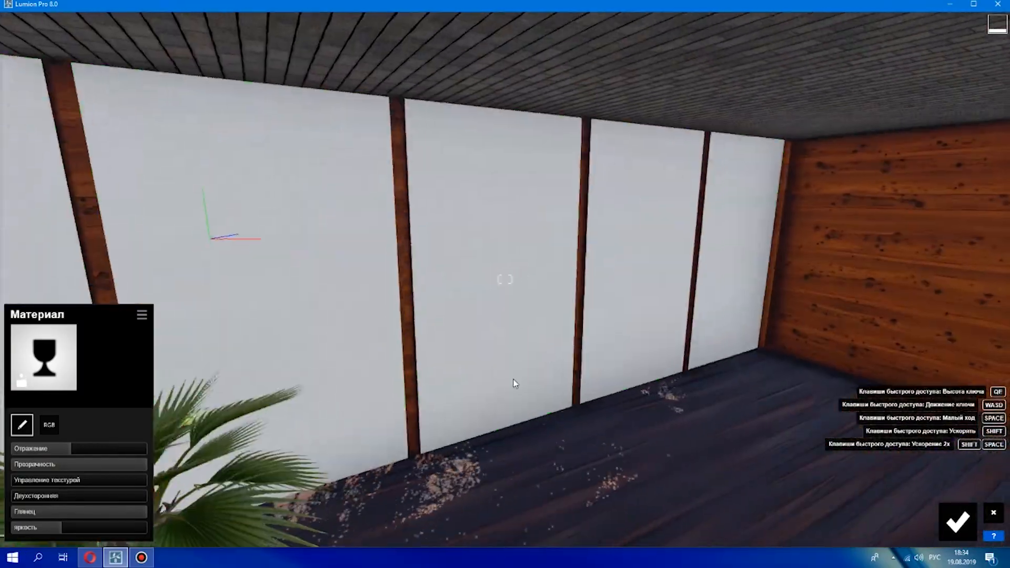
left_click(474, 252)
left_click(144, 229)
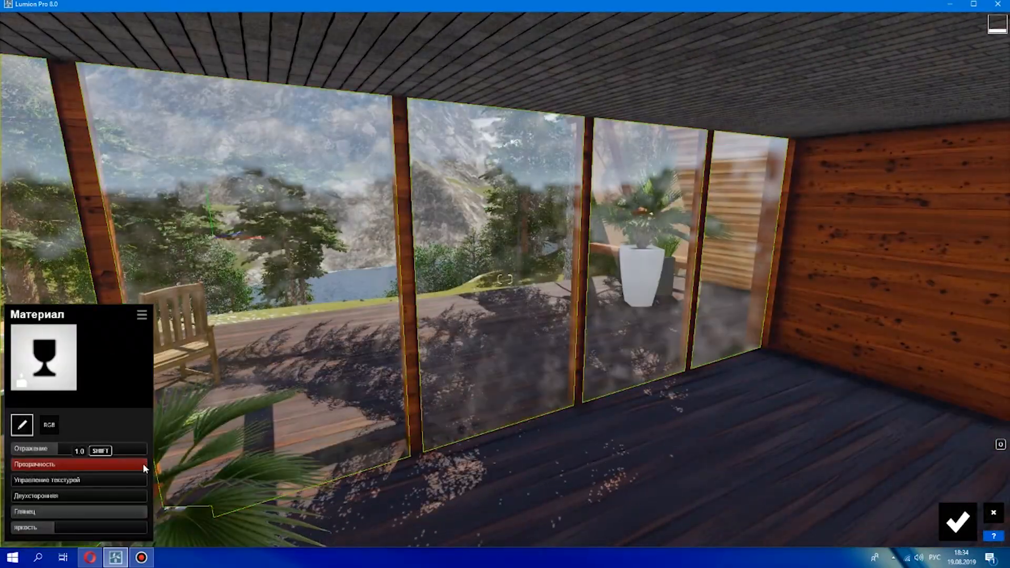
key("s")
right_click_drag(337, 399, 268, 439)
key("a")
key("e")
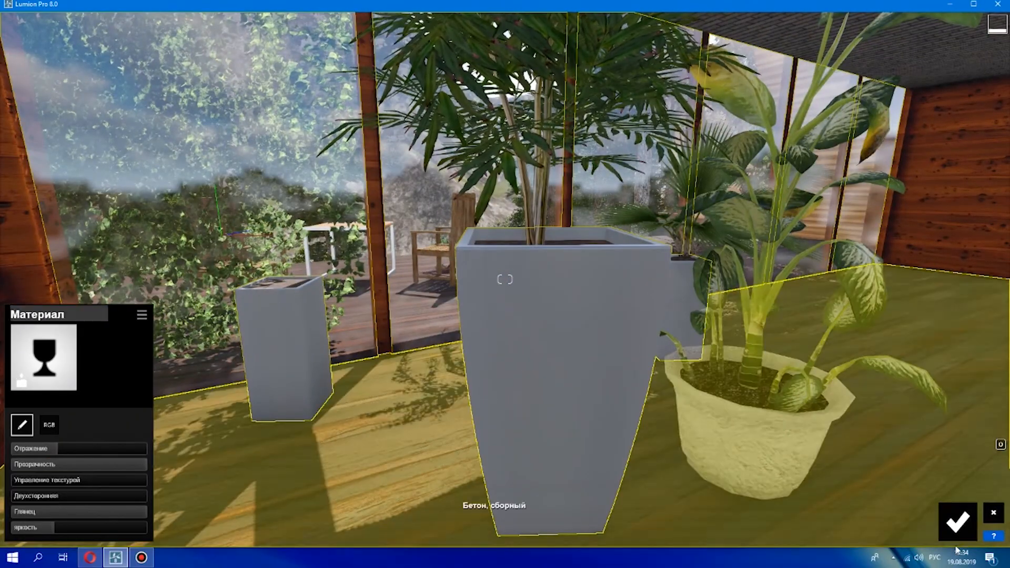
left_click(957, 526)
Put a small sago palm (SagoPalmSmall) into the small grey planter inside the glass front and adjust its size
left_click(22, 457)
left_click(196, 504)
left_click(296, 218)
left_click(288, 285)
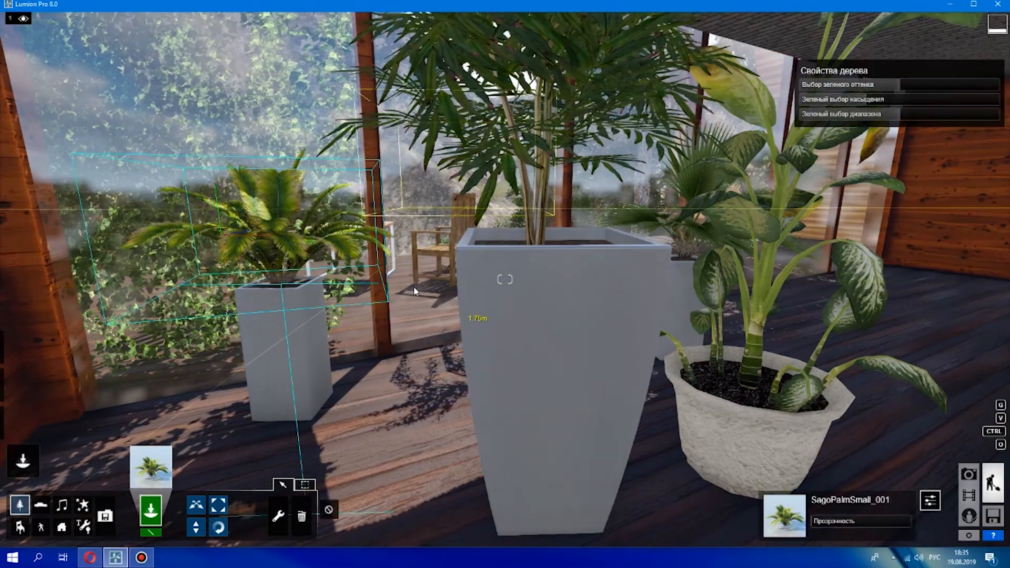
key("l")
left_click_drag(285, 285, 289, 260)
key("shift+w")
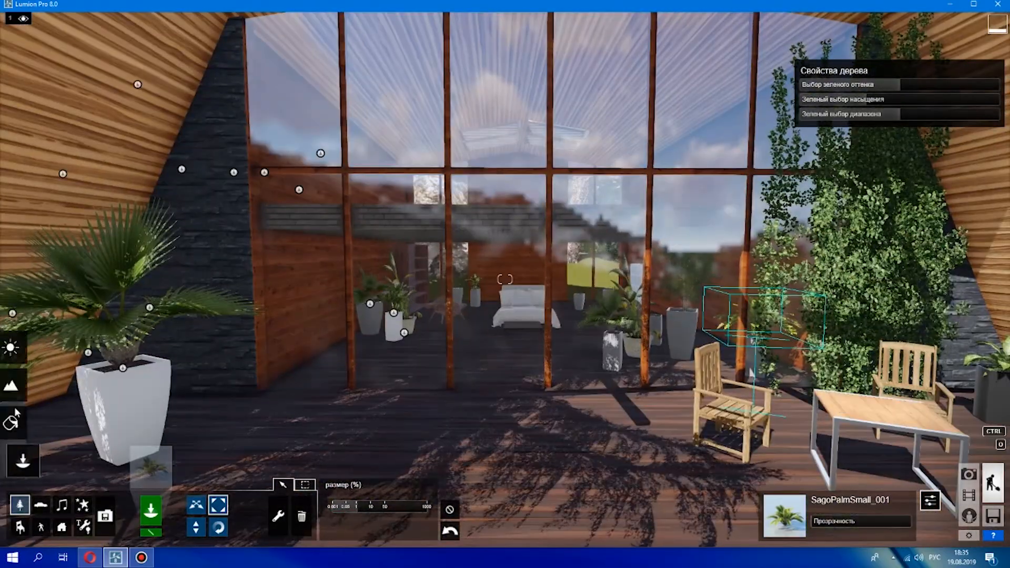
Examine the front glazing and the floor from inside the house in material editing
left_click(298, 358)
key("s")
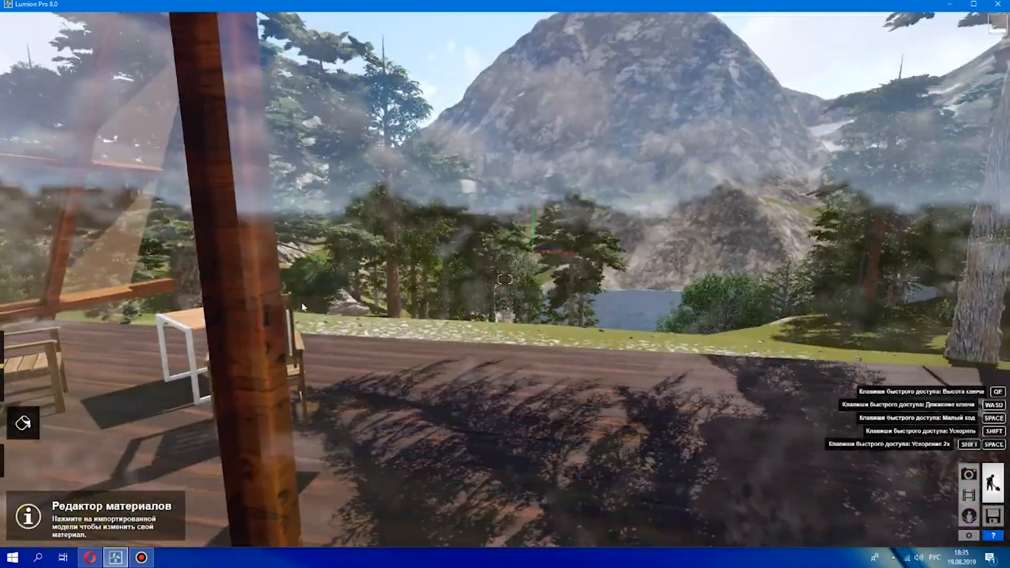
key("s")
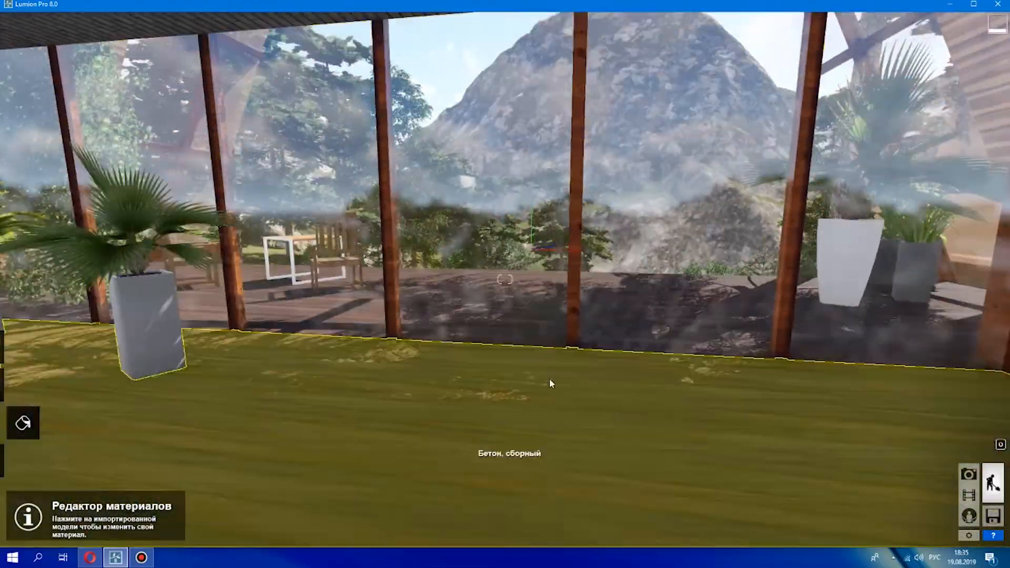
right_click_drag(549, 378, 332, 107)
right_click_drag(563, 399, 519, 457)
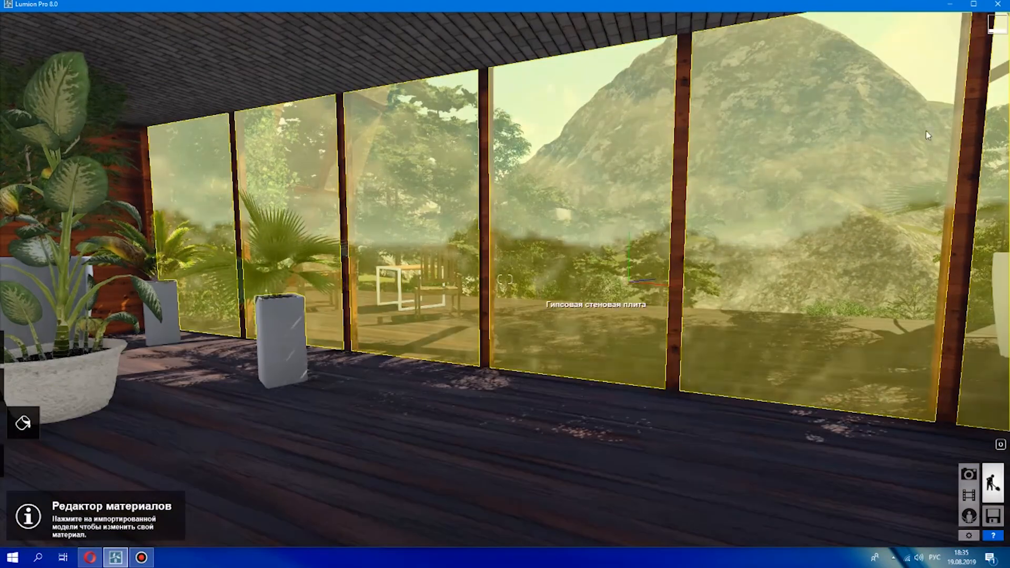
Turn the sun to the west and set it low above the horizon
mouse_move(24, 351)
mouse_move(91, 497)
left_mouse_down()
mouse_move(100, 513)
mouse_move(132, 503)
left_mouse_up()
mouse_move(43, 488)
left_mouse_down()
mouse_move(35, 529)
mouse_move(14, 509)
left_mouse_up()
Frame the whole house front and porch at an angle from the gravelly lawn, with the tall trees beside it
key("w")
right_click_drag(574, 311, 779, 321)
right_click_drag(316, 316, 764, 351)
key("s")
key("w")
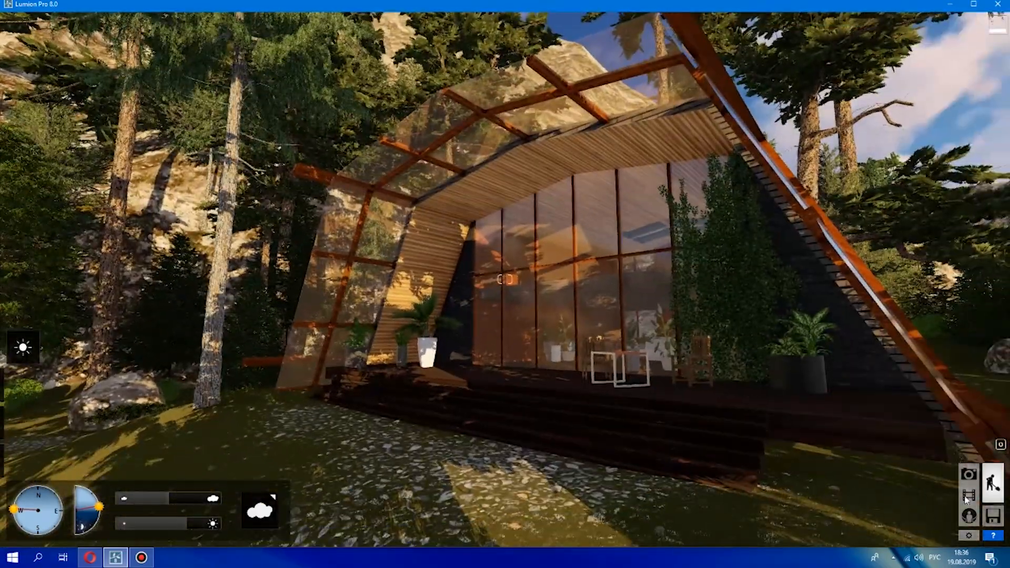
Switch to photo mode and apply the Realistic style (Реалистический) to Photo - 1
left_click(970, 475)
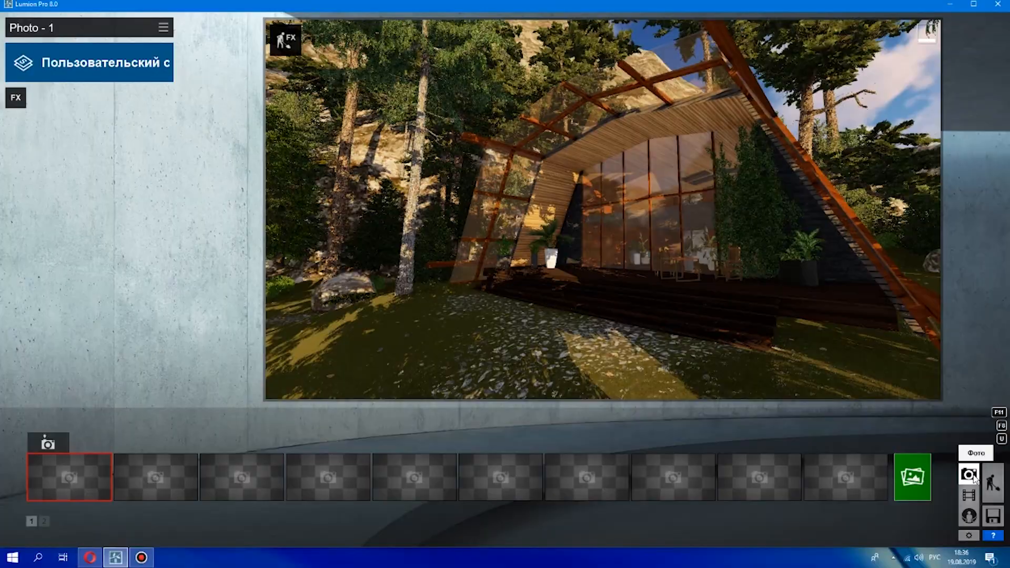
left_click(51, 57)
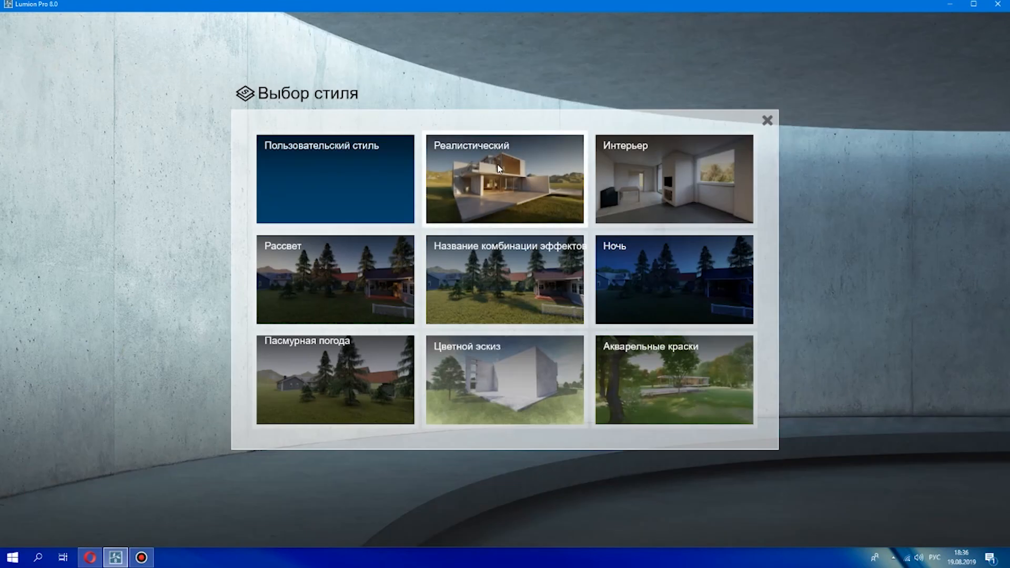
left_click(500, 169)
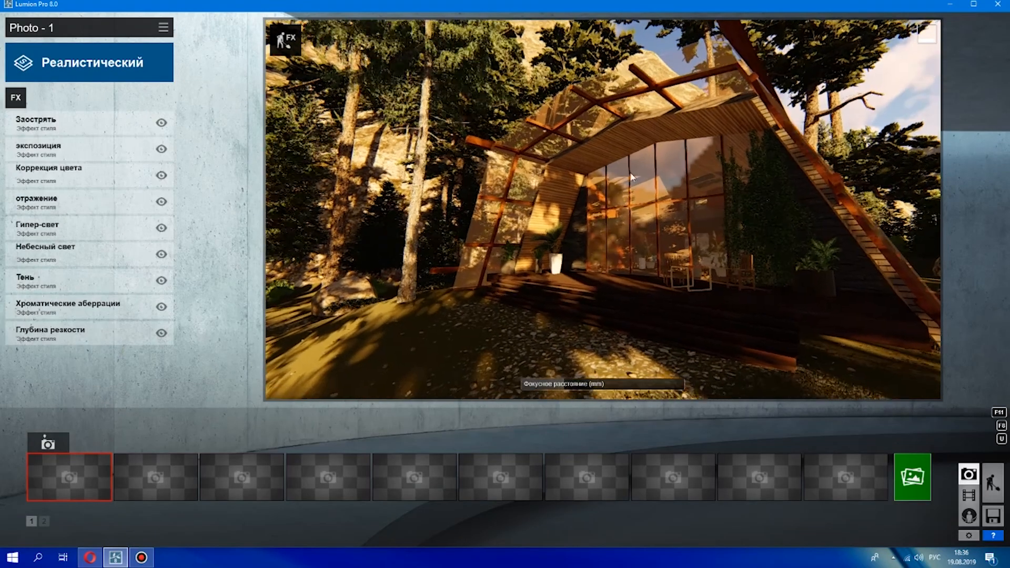
middle_click_drag(630, 173, 639, 179)
Review the style's Sharpen, Exposure and Color Correction effect settings
left_click(63, 126)
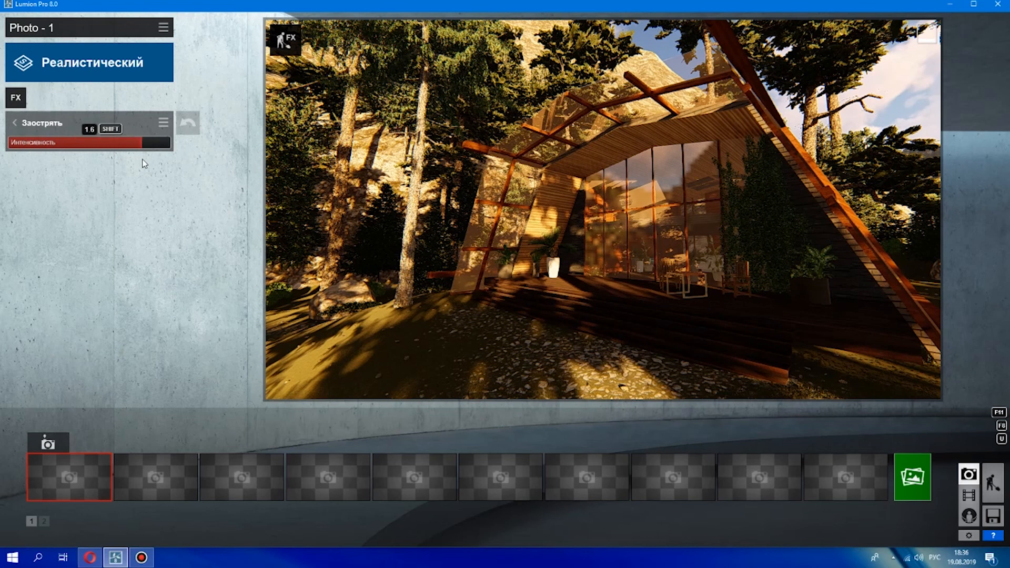
left_click(17, 124)
left_click(87, 145)
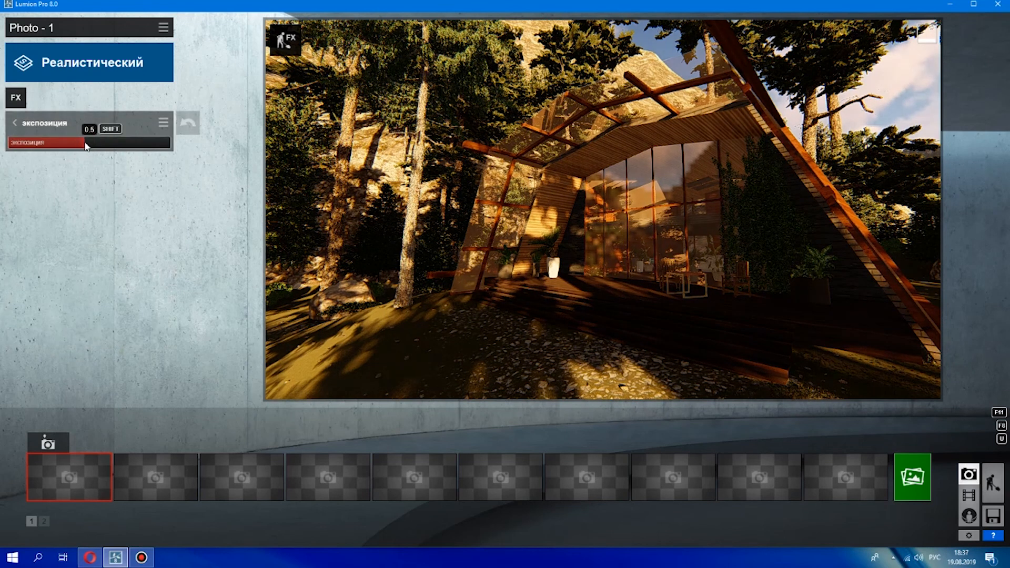
left_click(135, 168)
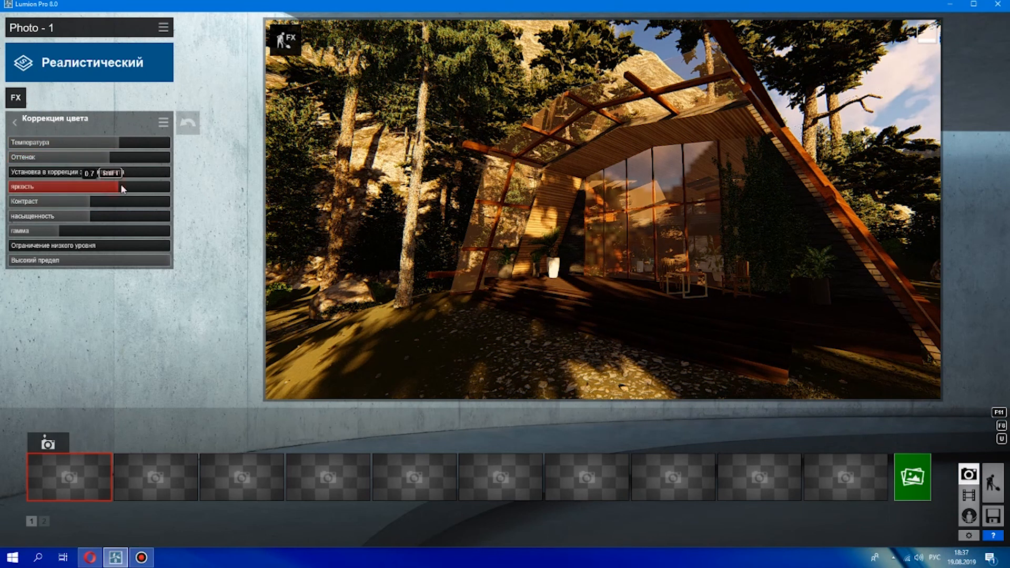
left_click_drag(145, 194, 61, 232)
left_click(15, 122)
Review the Reflection, Sky Light, Shadow and Depth of Field effect settings of the Realistic style
left_click(52, 202)
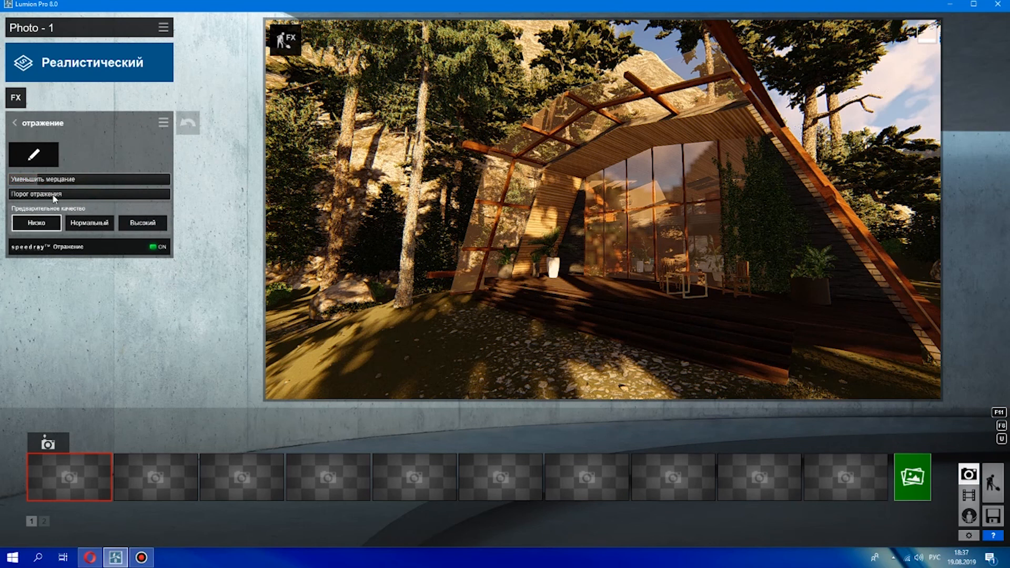
left_click(14, 123)
left_click(68, 258)
left_click_drag(89, 142, 92, 142)
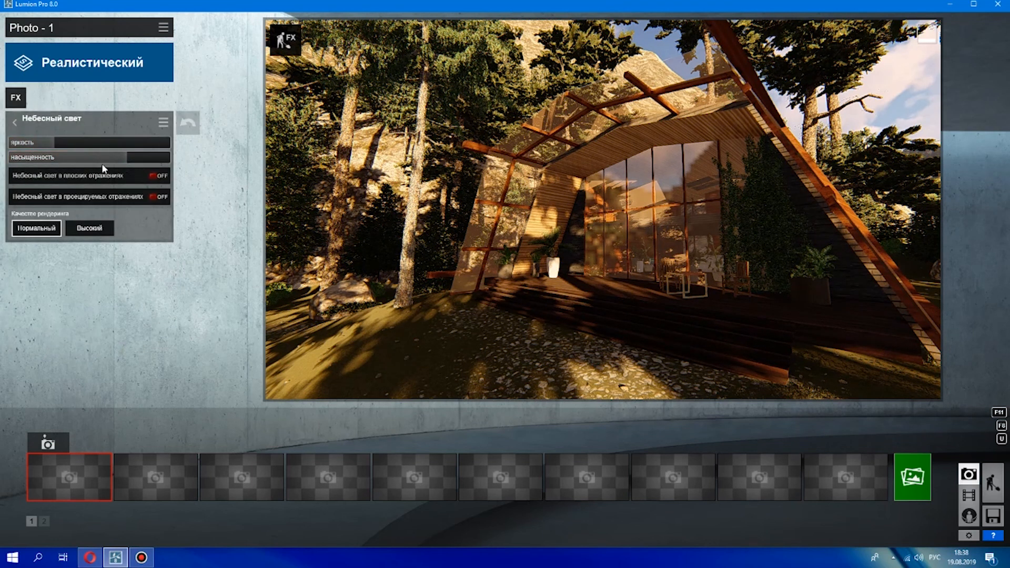
left_click(14, 121)
left_click(48, 285)
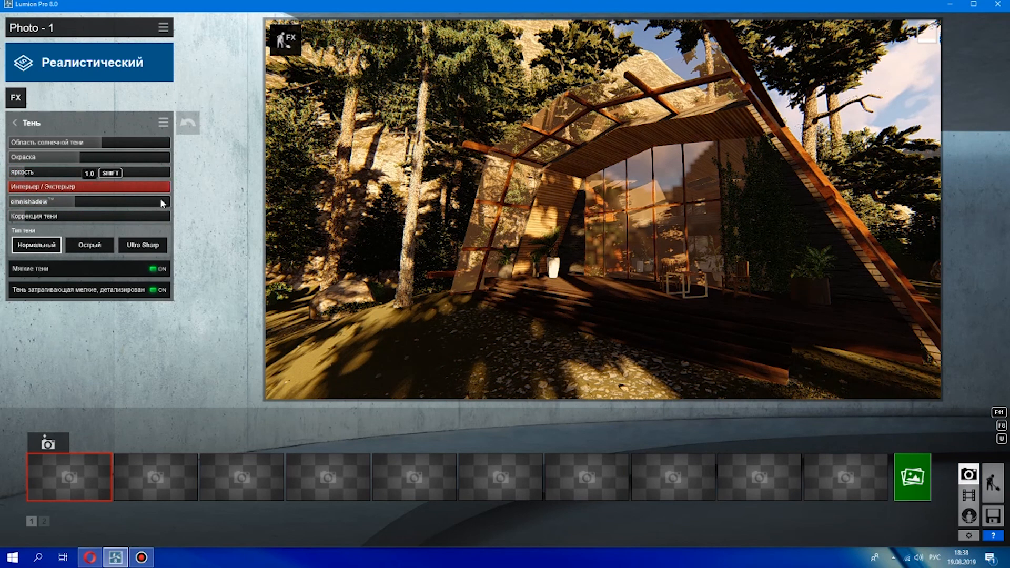
left_click(19, 124)
left_click(47, 330)
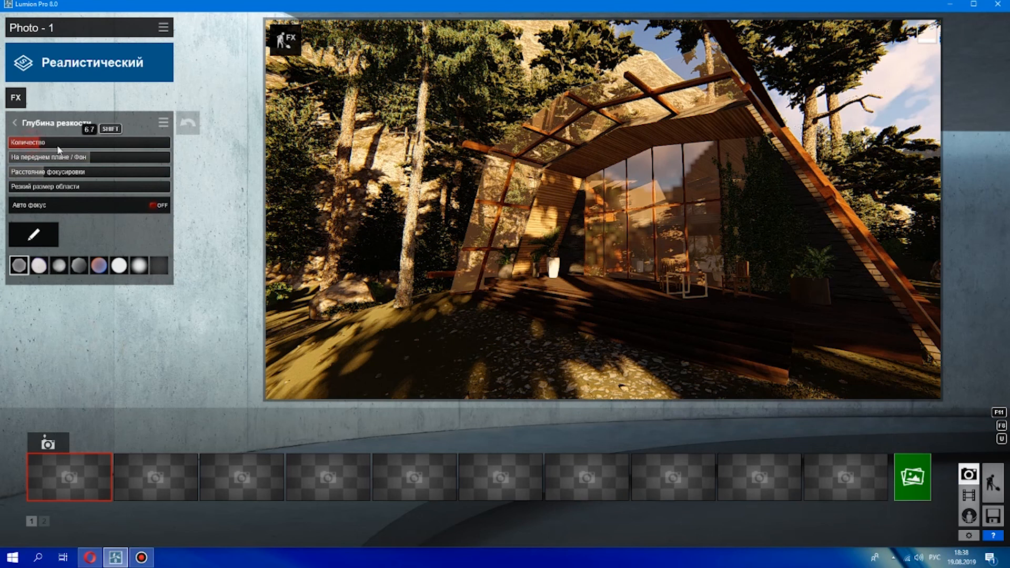
left_click(16, 123)
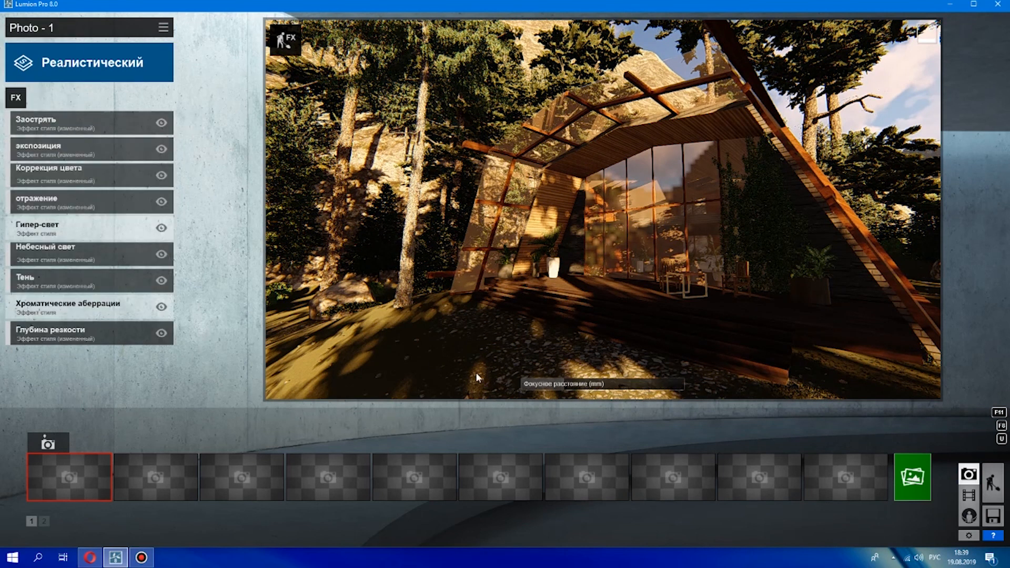
Store the view in the first photo slot and start its 1280x720 render, choosing the folder фото люмион for the JPG
left_click(48, 443)
left_click(915, 477)
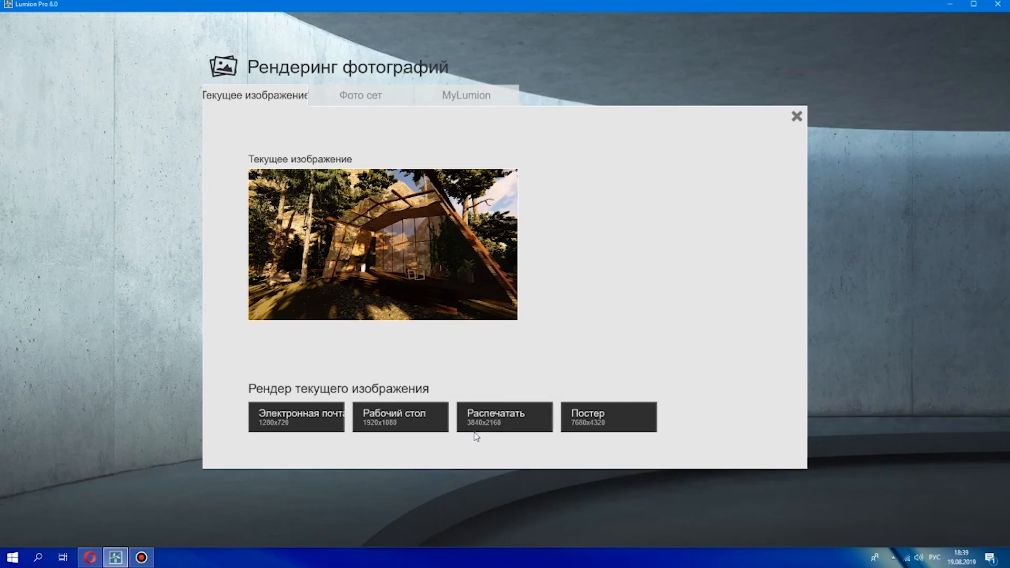
left_click(304, 419)
left_click(158, 129)
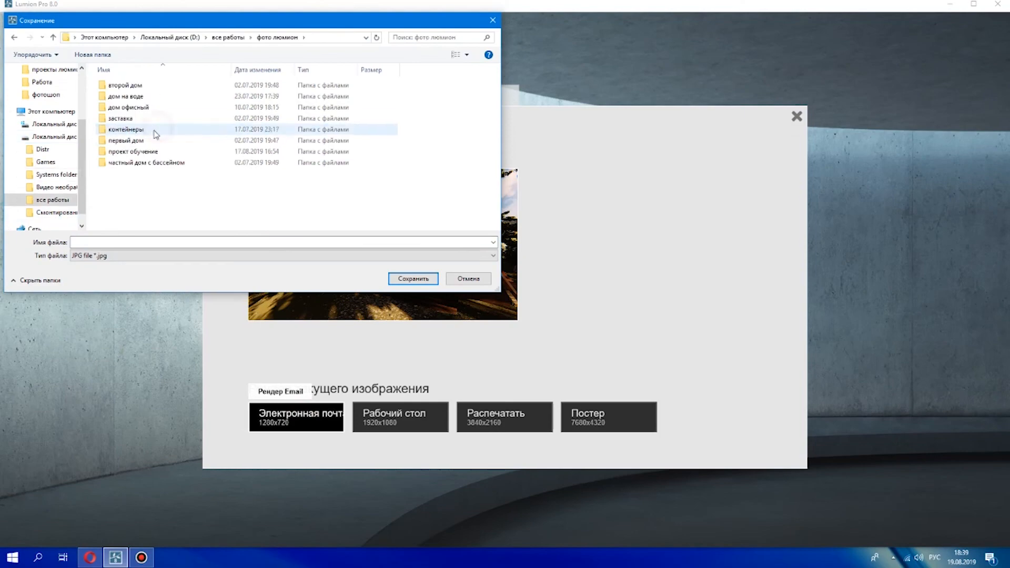